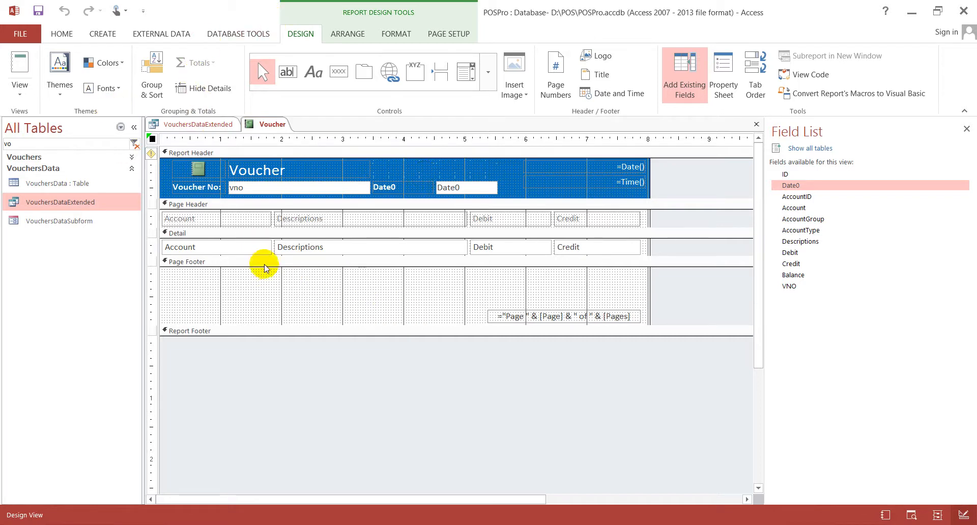
- Duplicate the Debit text box from the Detail section and place the copy in the Page Footer beneath the Debit column
left_click(249, 248)
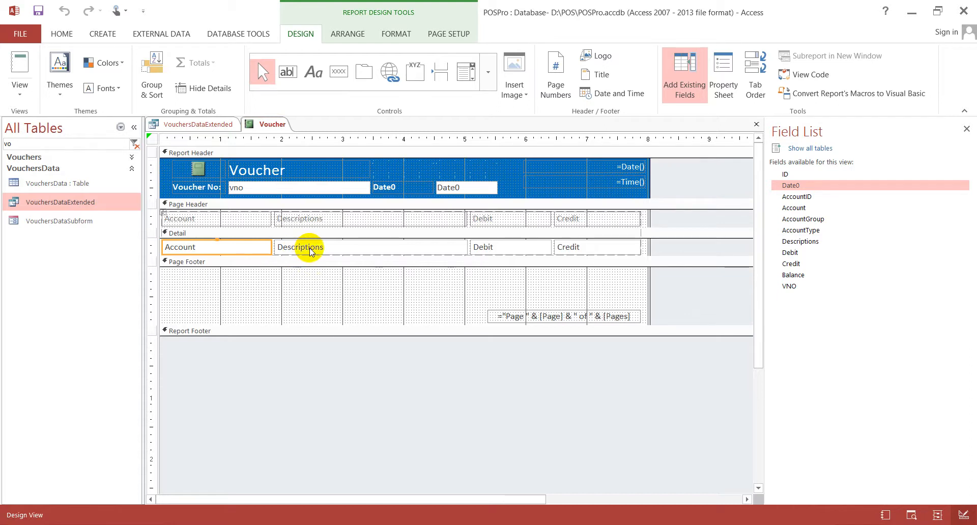
left_click(493, 250)
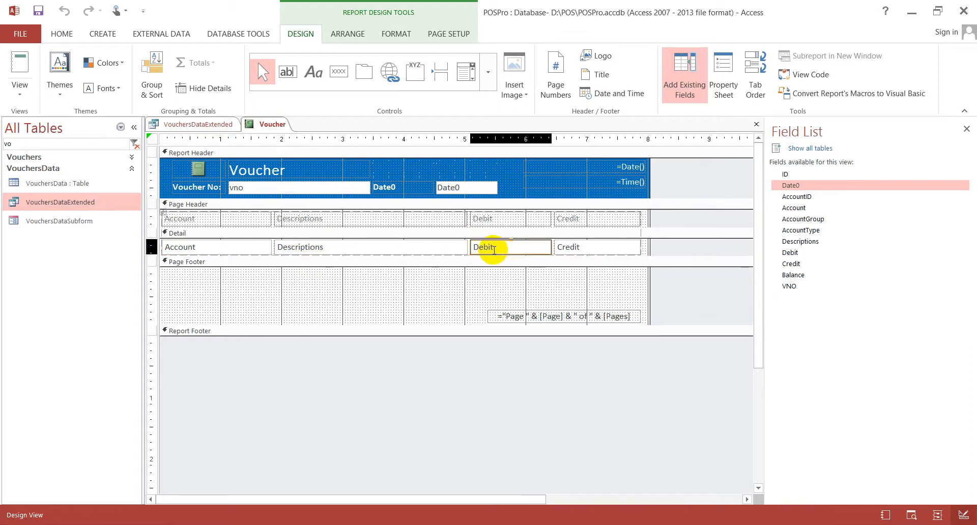
key("ctrl+v")
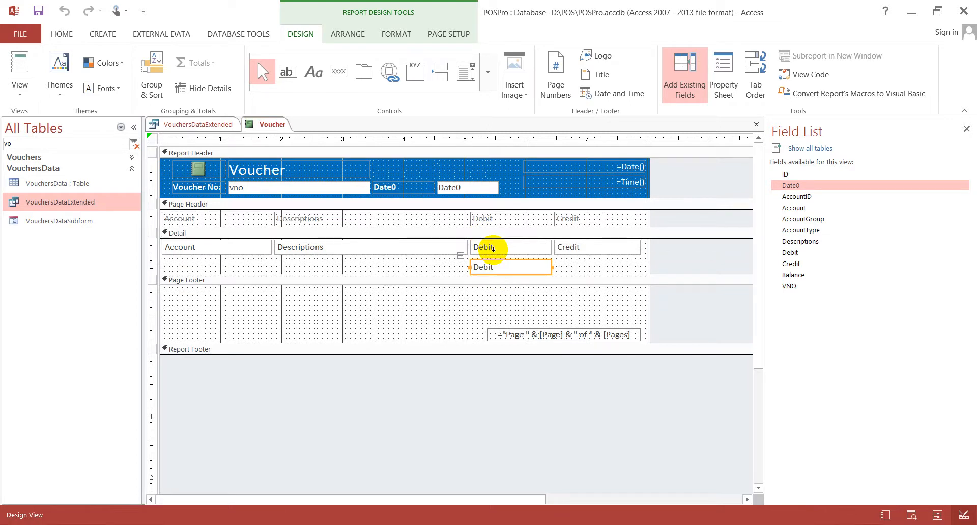
left_click_drag(462, 257, 491, 272)
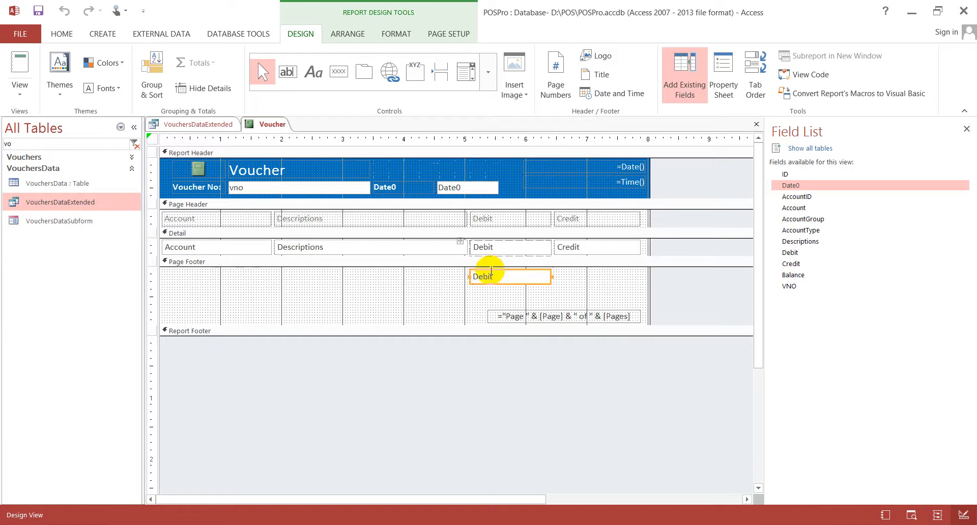
- Set the copied Page Footer text box's expression to =Nz(Sum([Debit]),0)
left_click(438, 299)
left_click(508, 280)
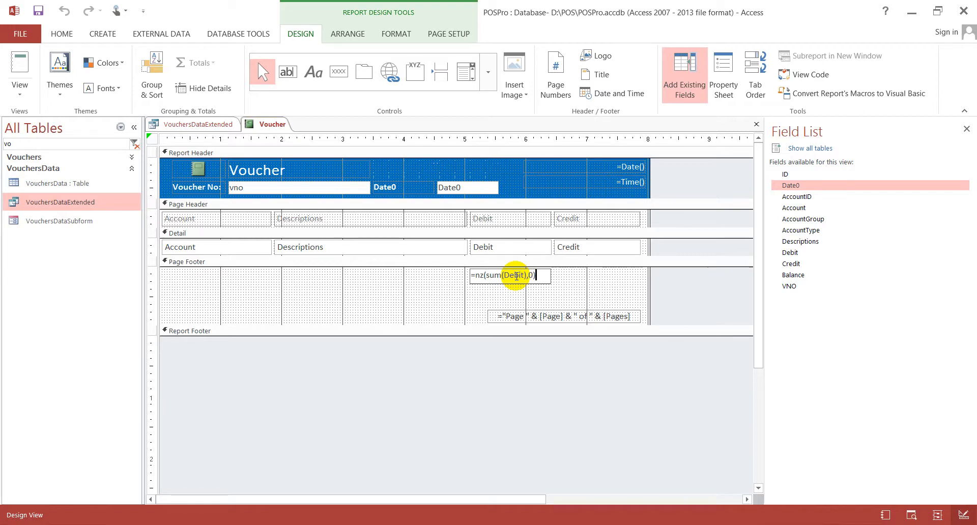
left_click(605, 288)
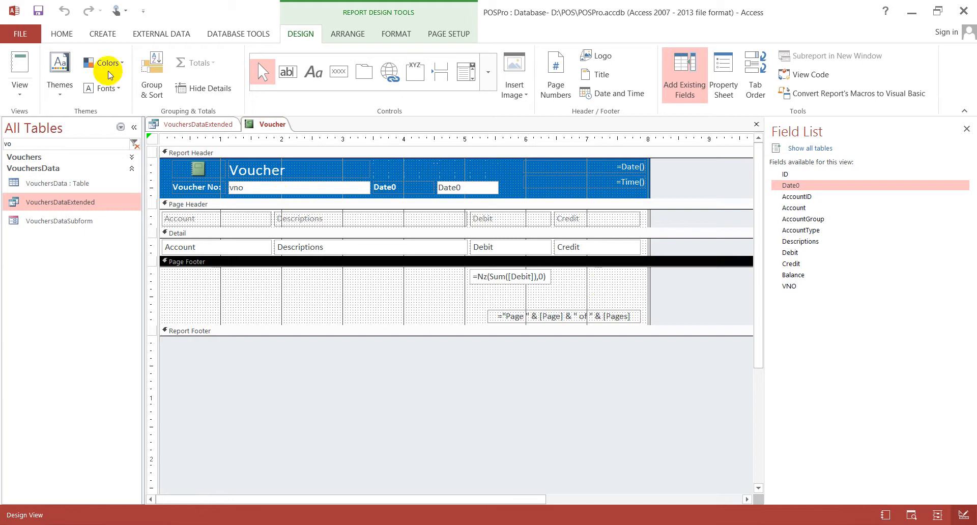
- Check the debit total in Report View with the report maximized, and return to Design View
left_click(19, 61)
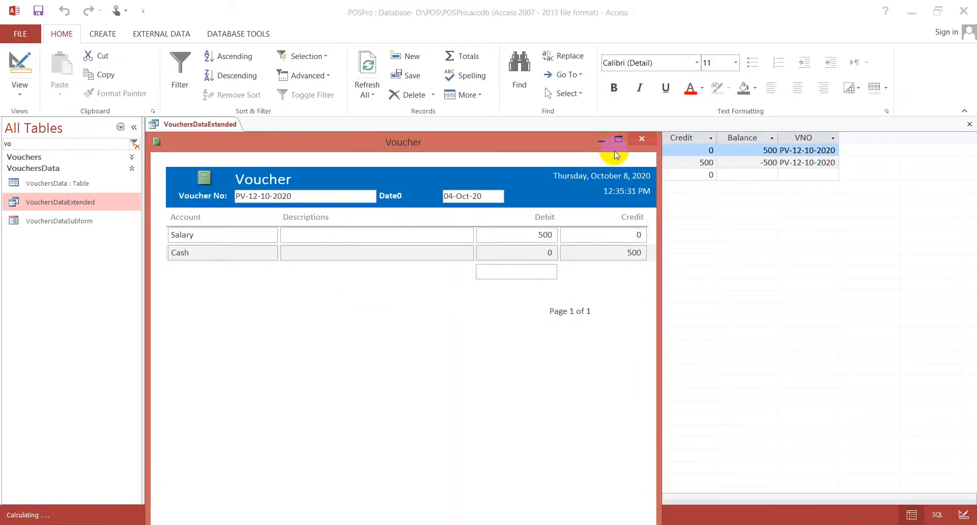
left_click(617, 139)
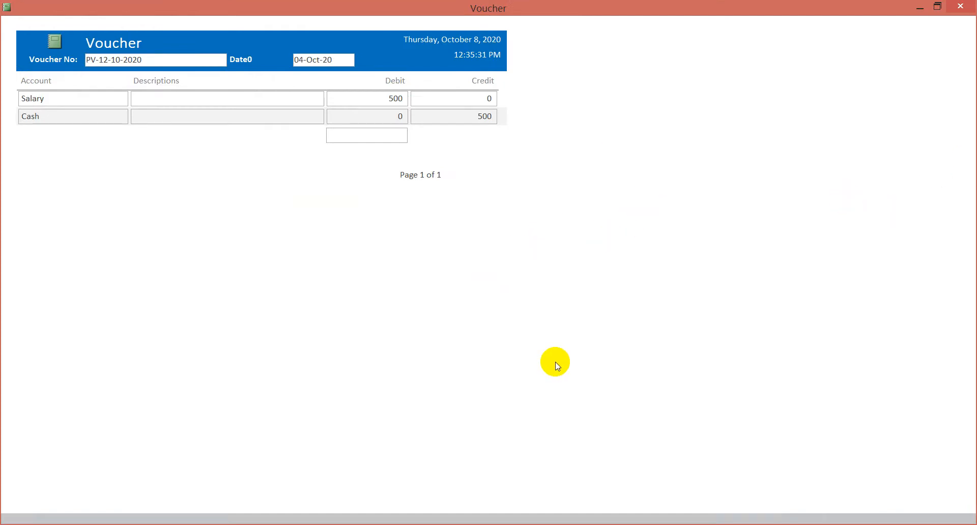
right_click(579, 174)
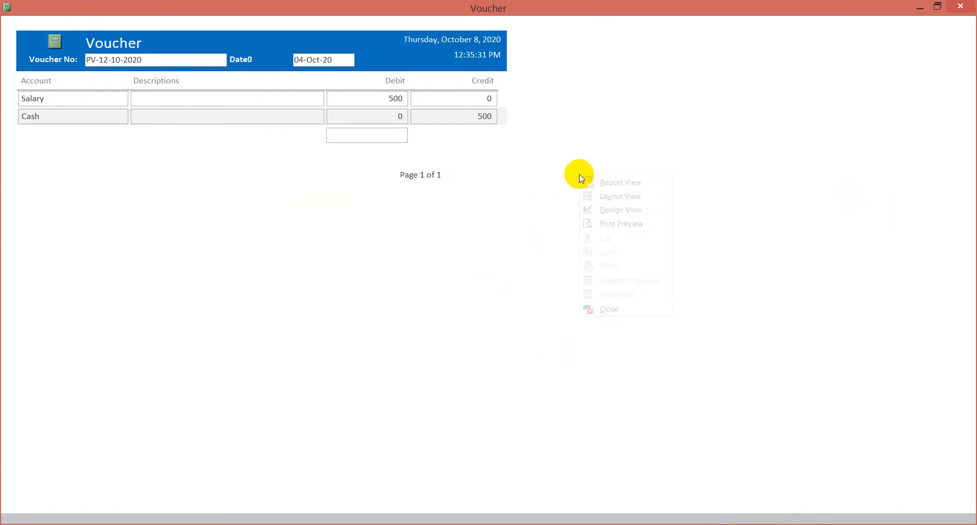
left_click(596, 209)
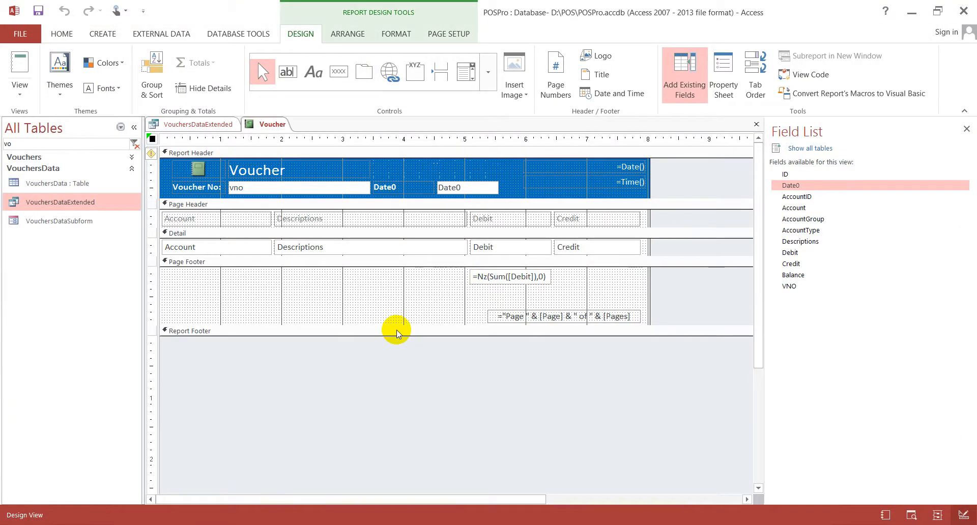
- Expand the Report Footer section and move the debit sum text box from the Page Footer into it
left_click_drag(434, 335, 438, 361)
left_click(518, 276)
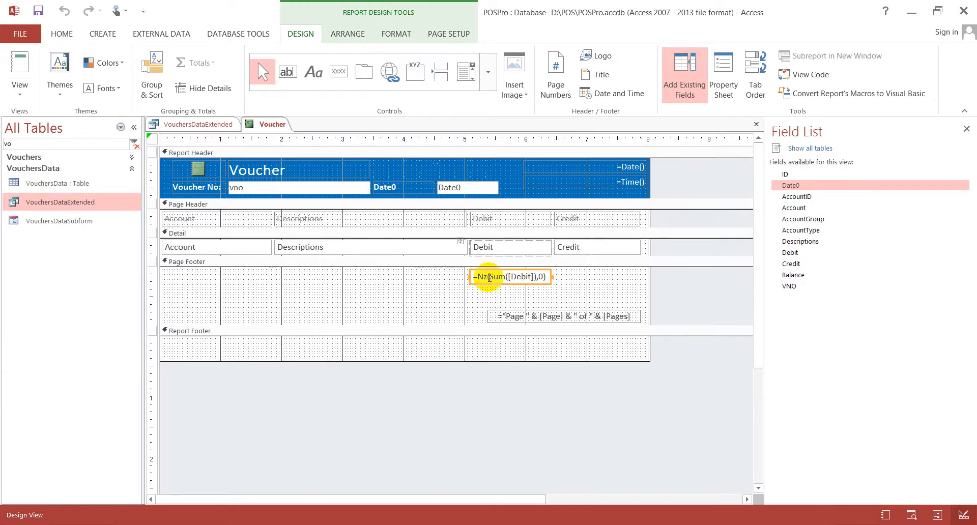
left_click_drag(470, 276, 474, 338)
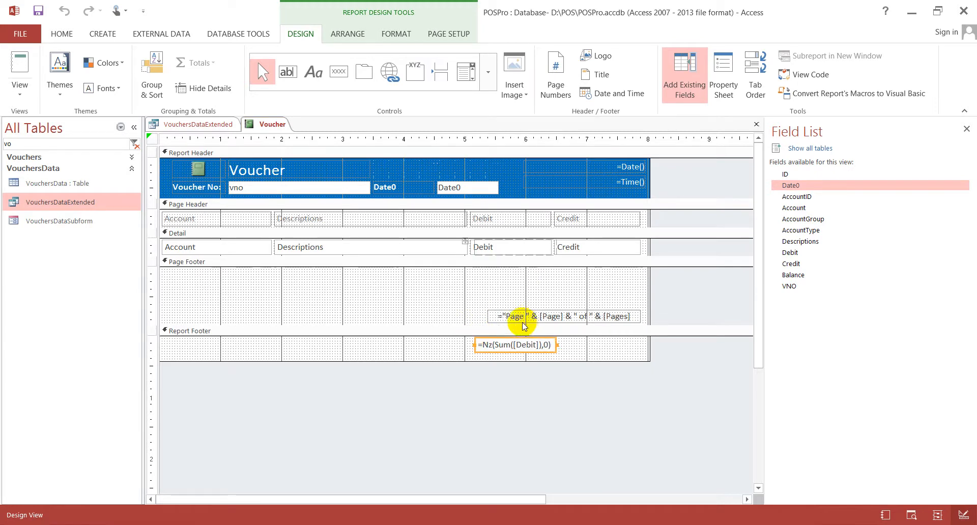
- Move the page number text box up within the Page Footer and reduce both footer sections' heights to fit their contents
left_click(490, 315)
left_click_drag(489, 309, 489, 265)
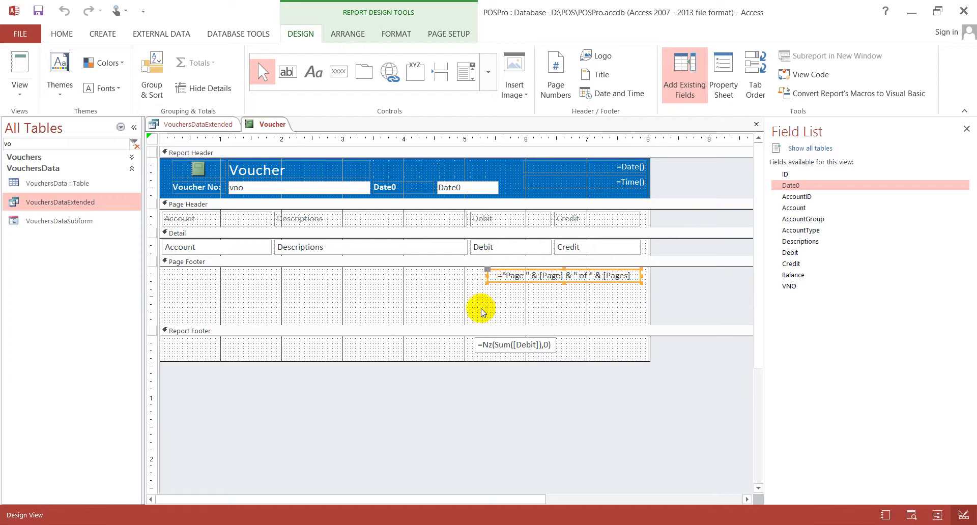
left_click_drag(479, 325, 486, 287)
left_click(519, 307)
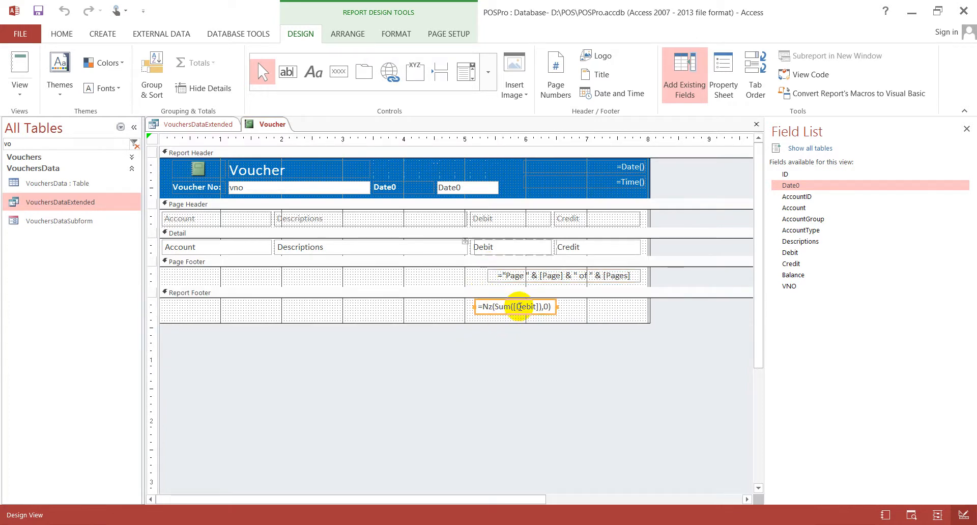
left_click(526, 315)
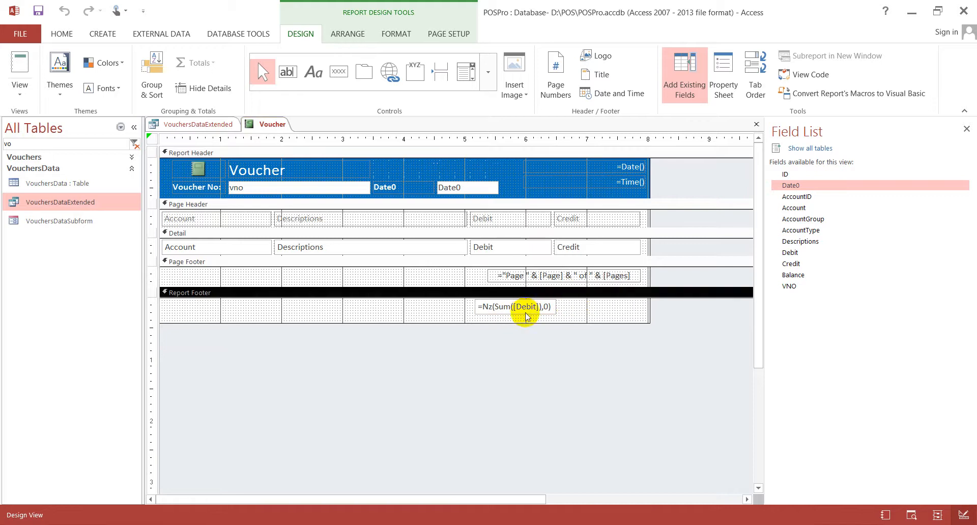
left_click_drag(525, 323, 525, 314)
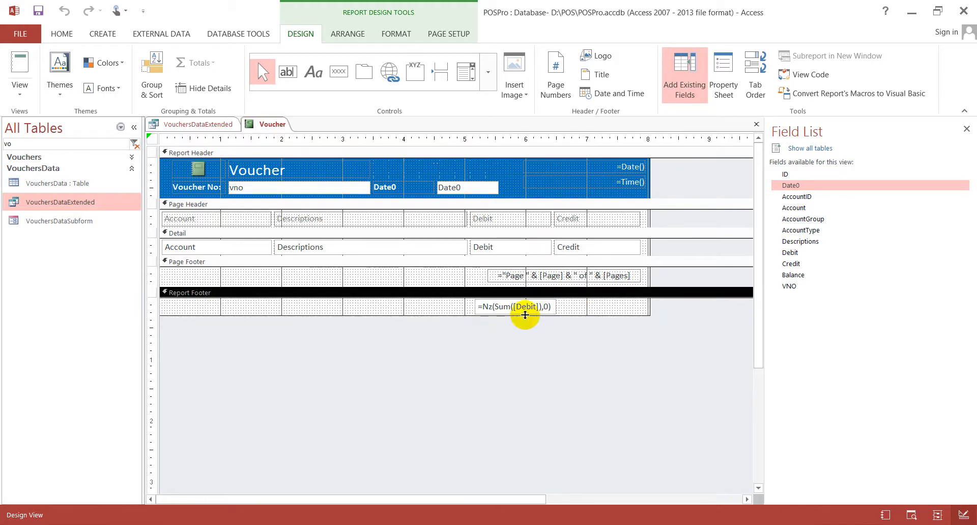
- Check the debit total from the Report Footer in Report View and return to Design View
left_click(20, 60)
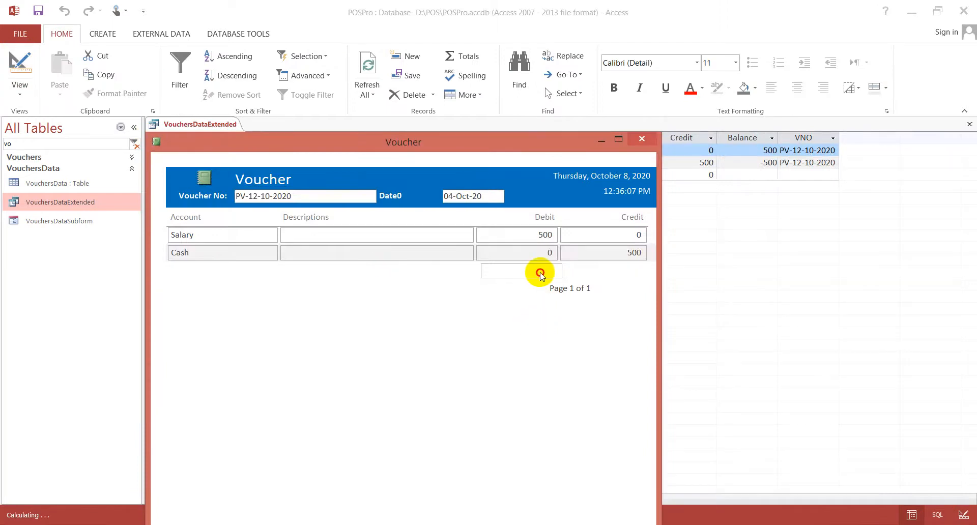
right_click(417, 318)
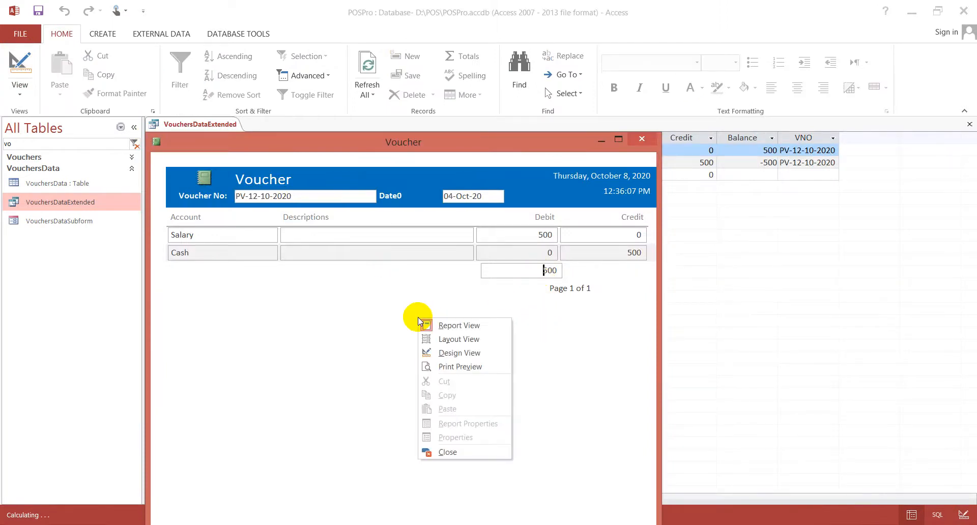
left_click(453, 353)
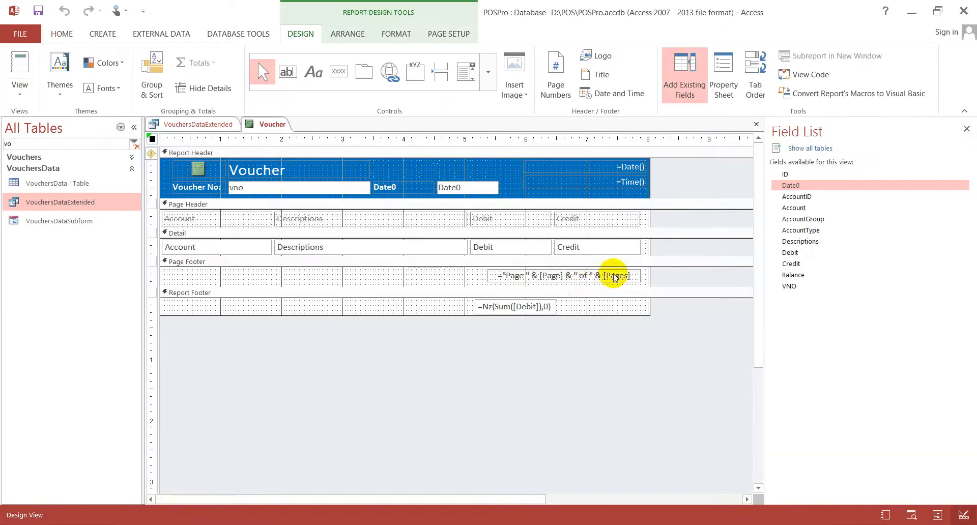
- Shift the debit sum text box in the Report Footer so it aligns with the Debit column
left_click(531, 306)
left_click_drag(531, 305, 528, 307)
key("Left")
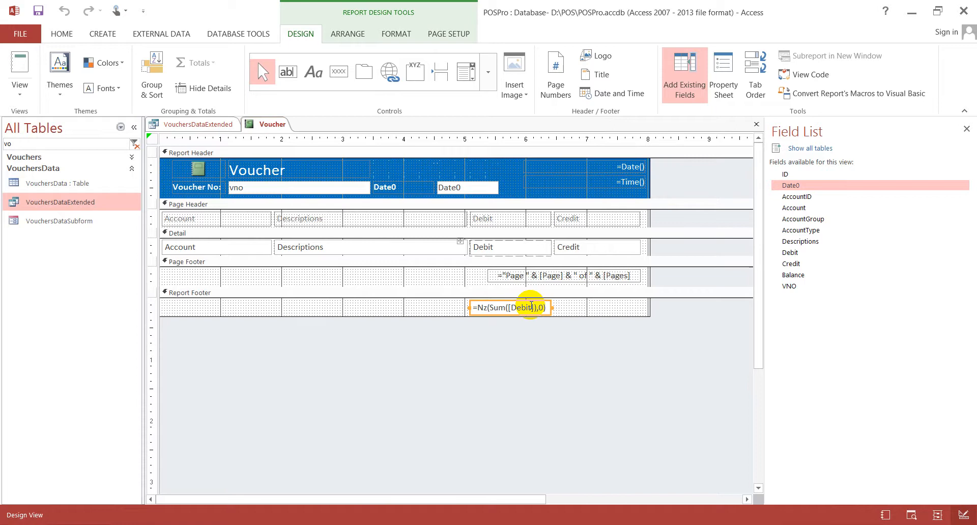
- Duplicate the debit sum box beneath the Credit column with the expression =Nz(Sum([credit]),0), and shrink the Report Footer to fit
key("ctrl+v")
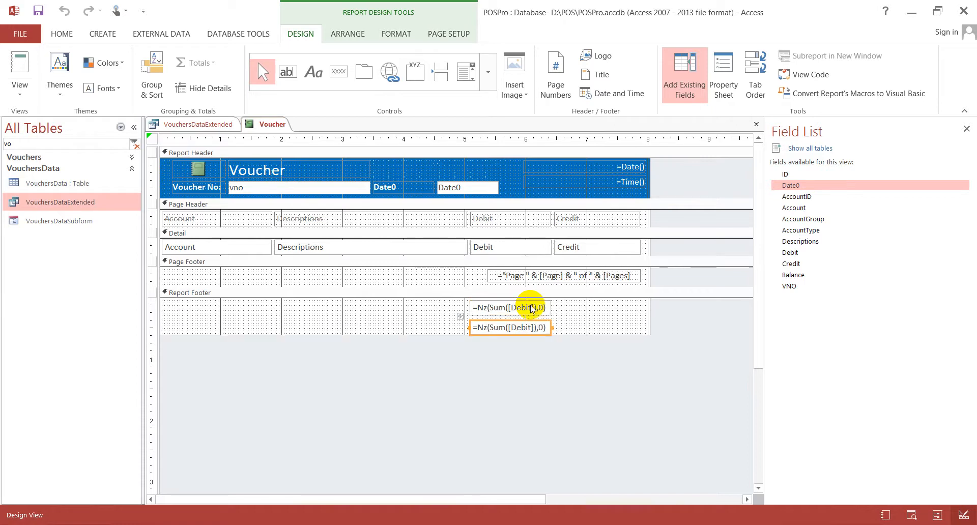
left_click_drag(459, 316, 546, 299)
double_click(609, 308)
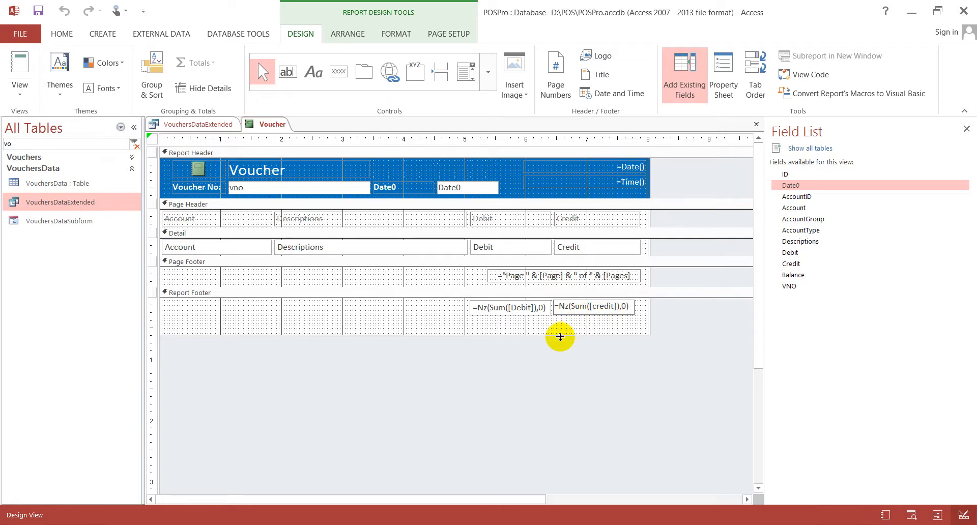
left_click_drag(560, 333, 560, 318)
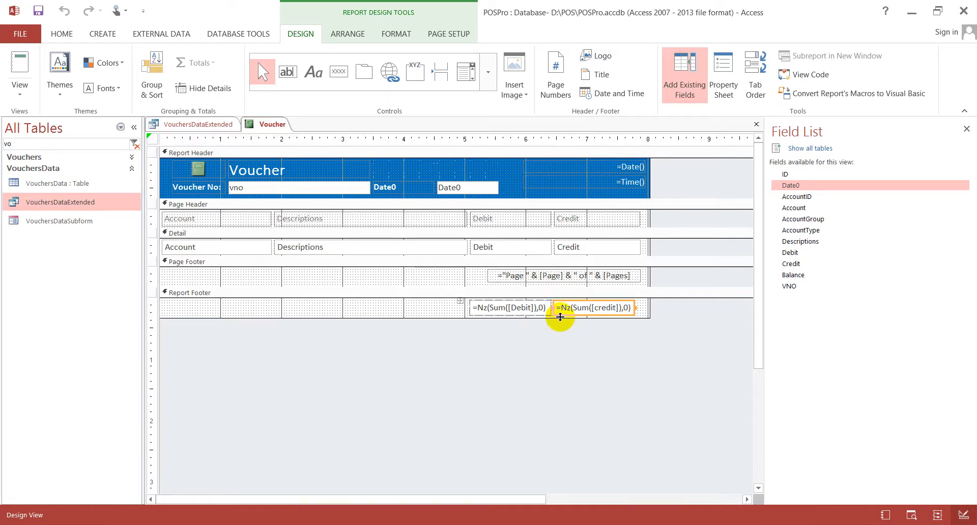
left_click(447, 366)
- Duplicate the Descriptions text box, move the copy into the Report Footer, and shrink the Detail section back to one row
left_click(339, 247)
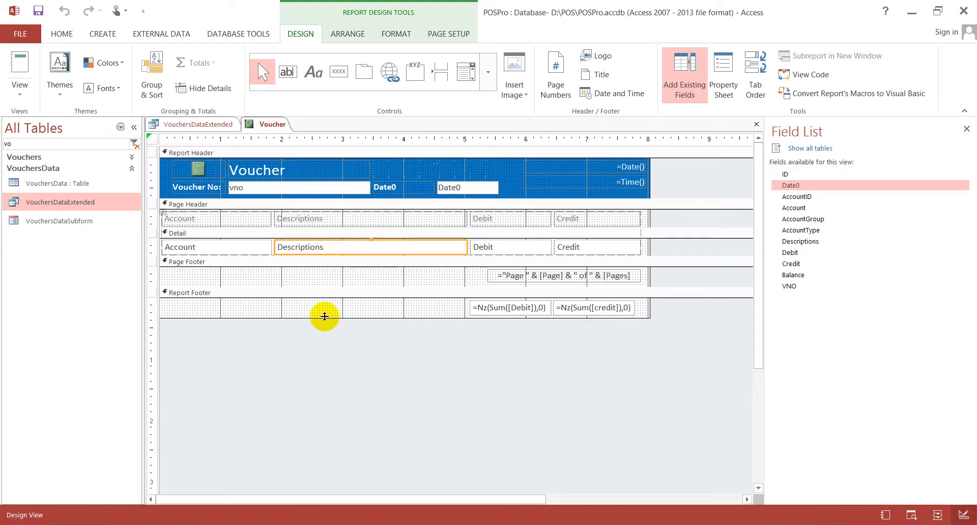
key("ctrl+v")
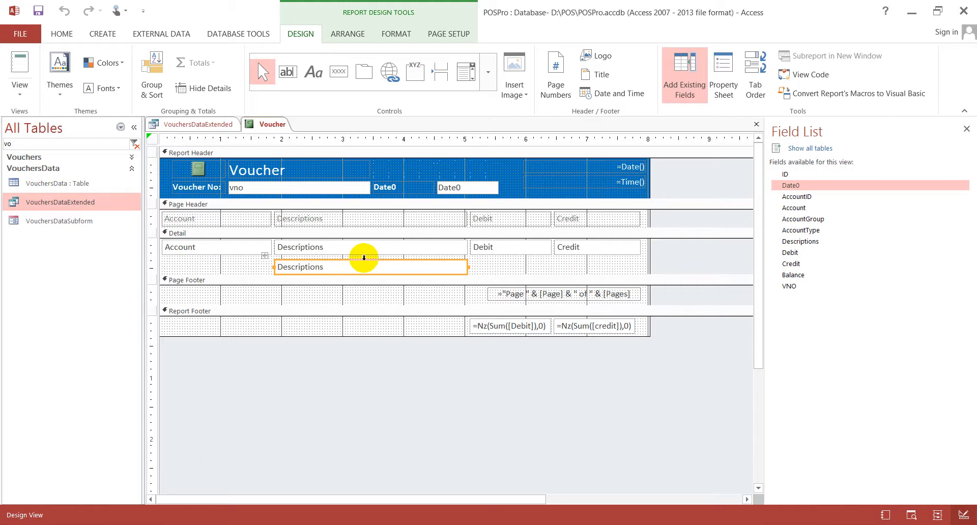
left_click_drag(264, 258, 246, 318)
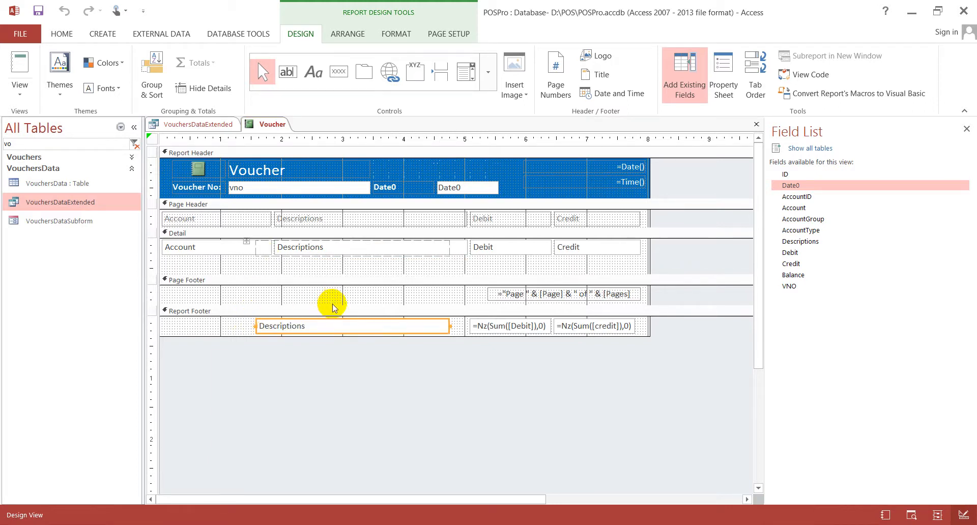
left_click_drag(379, 274, 386, 254)
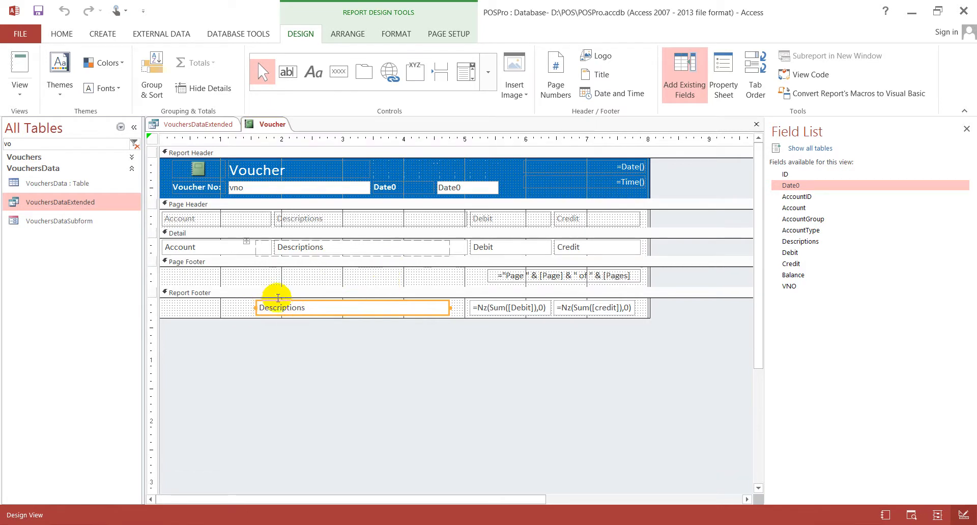
- Convert the Descriptions text box in the Report Footer to a label
left_click(309, 306)
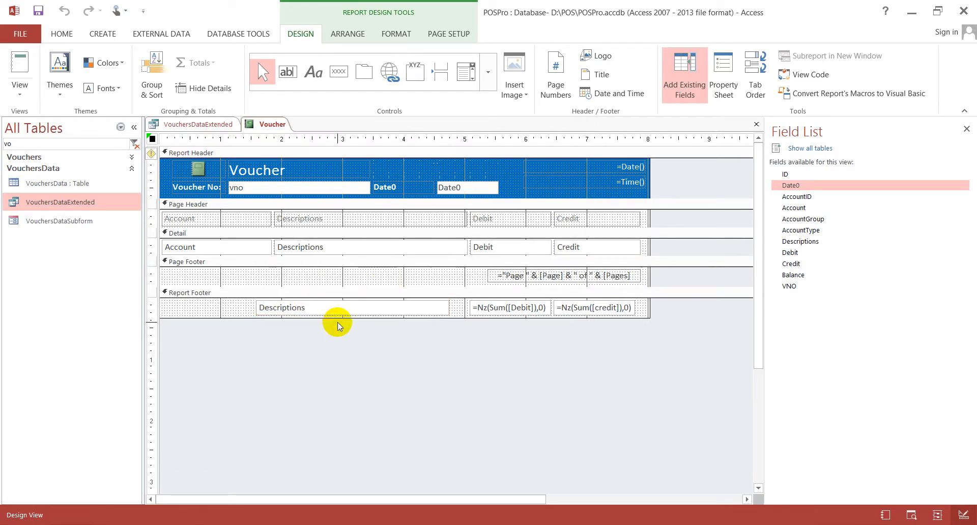
left_click(350, 306)
double_click(349, 306)
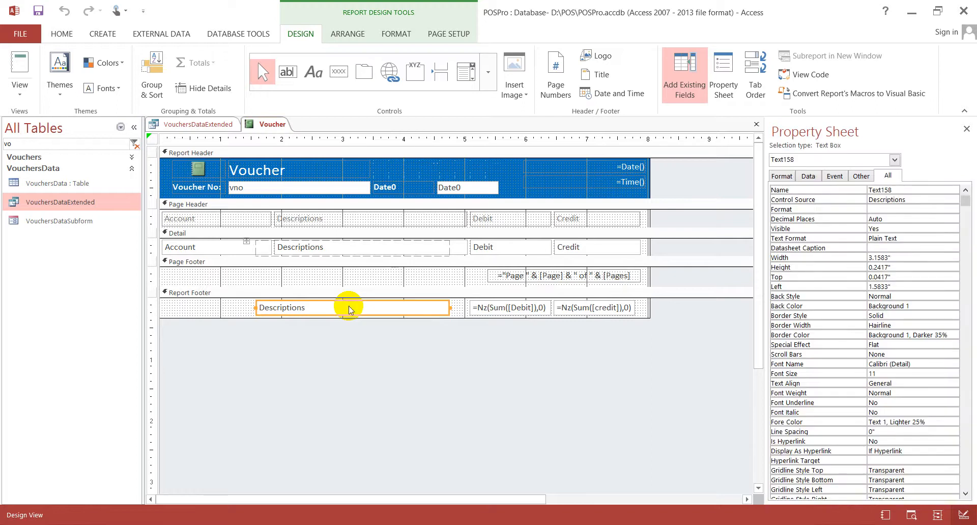
left_click(345, 333)
right_click(380, 311)
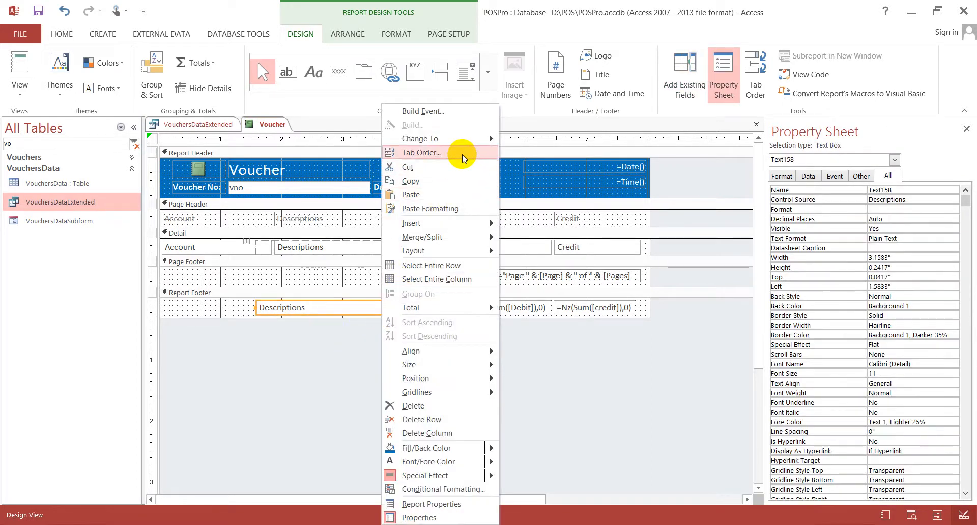
mouse_move(462, 139)
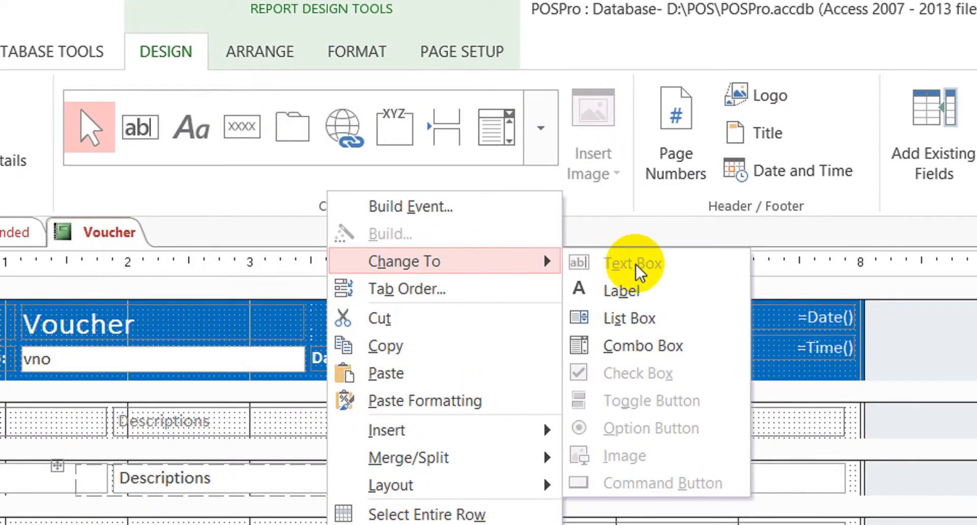
left_click(654, 292)
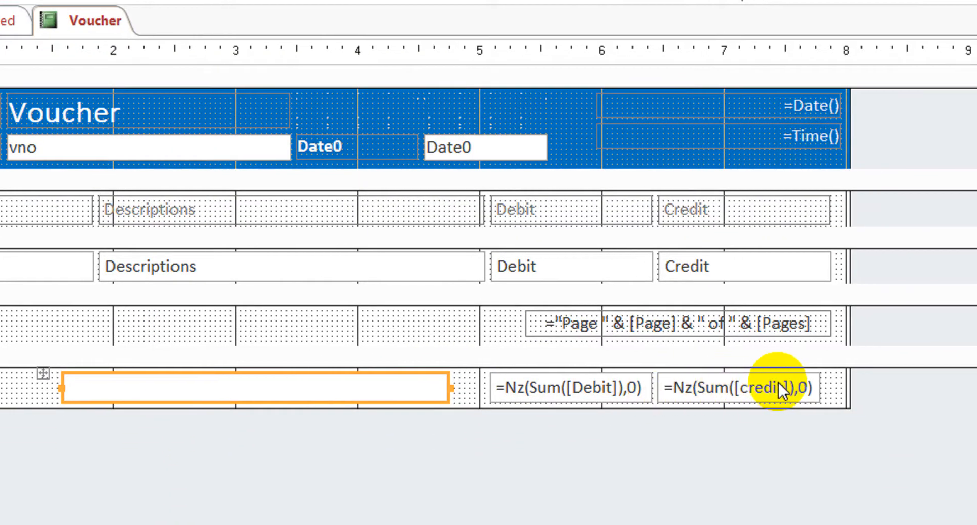
- Set the Report Footer label's caption to "TOTAL:" and select the label
left_click(275, 388)
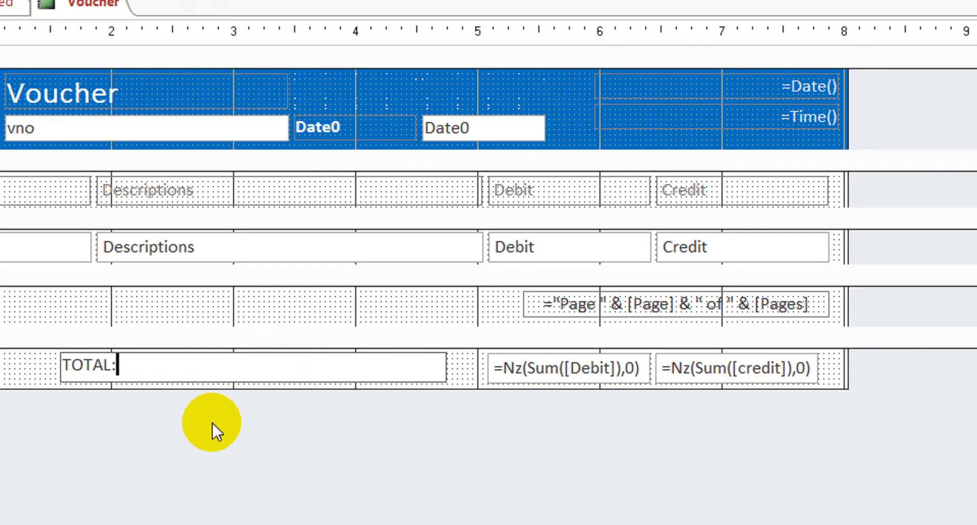
left_click(223, 442)
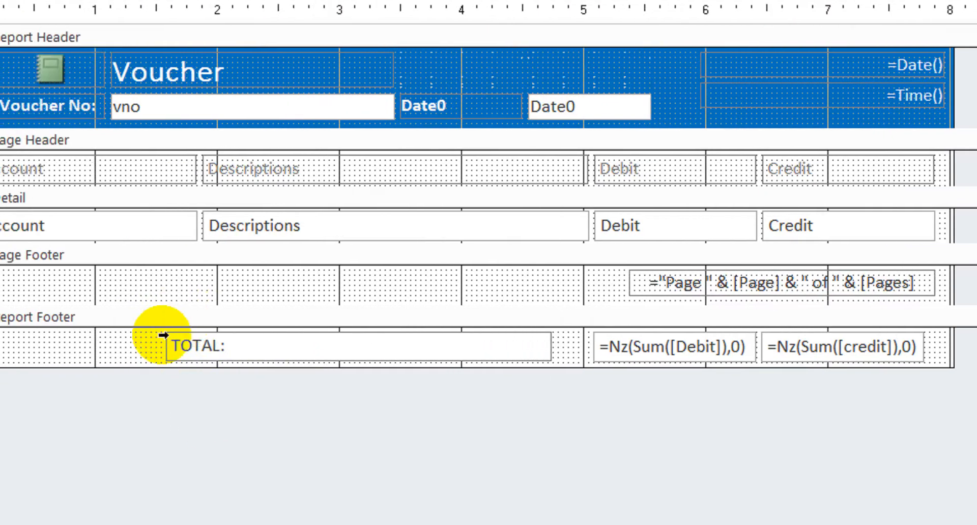
left_click(179, 348)
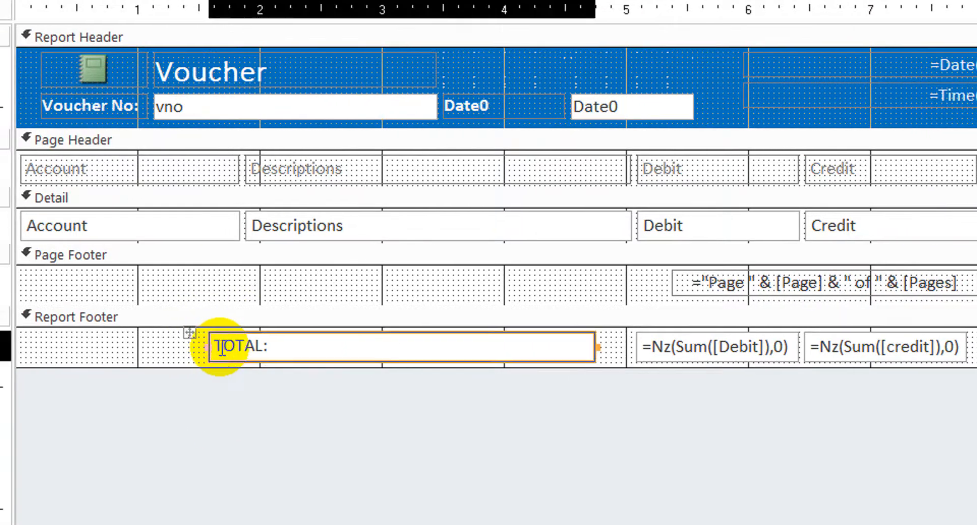
- Move the TOTAL: label to the Report Footer's left edge, and give all footer controls a blue fill with bold white text
left_click_drag(191, 333, 45, 333)
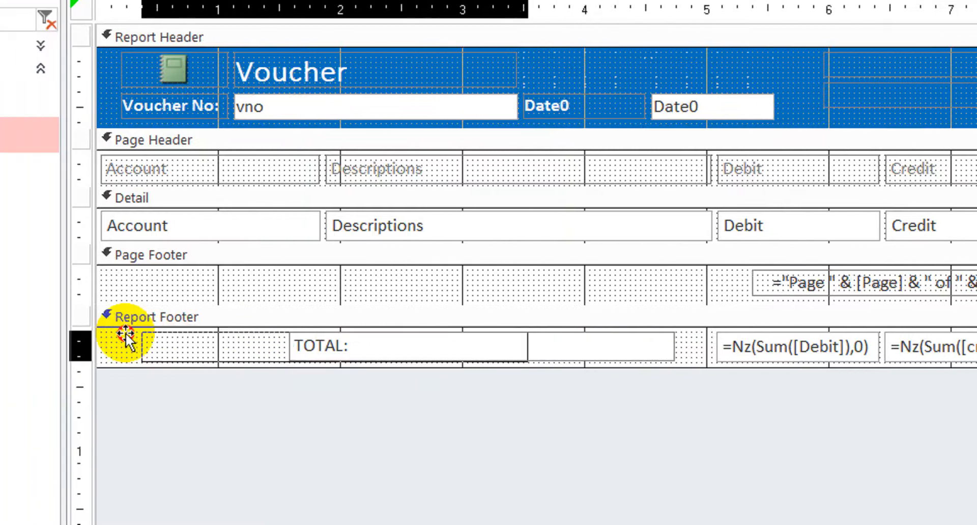
left_click_drag(125, 336, 25, 339)
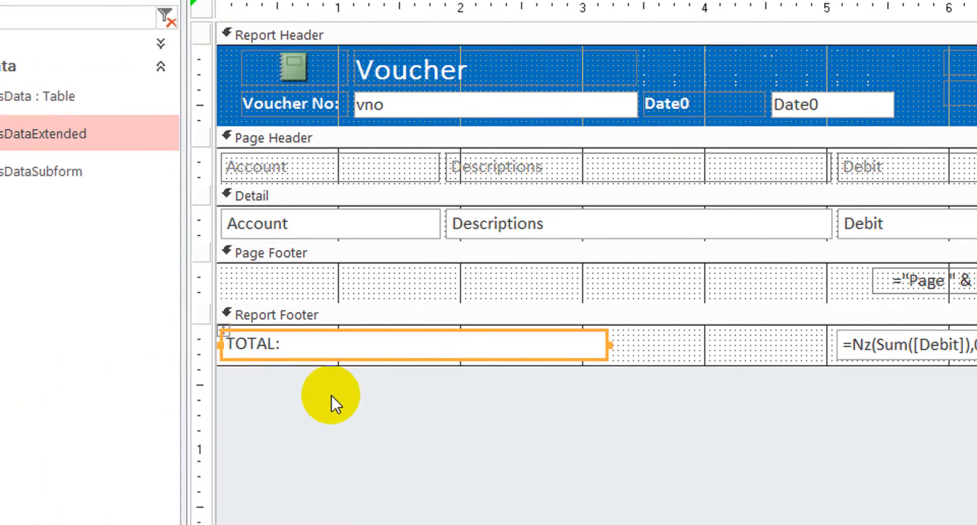
left_click(201, 337)
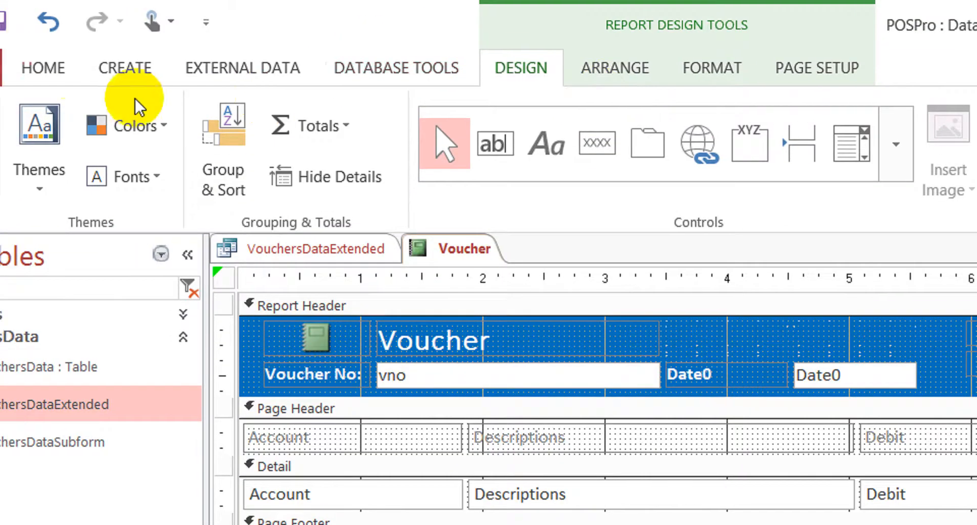
left_click(133, 73)
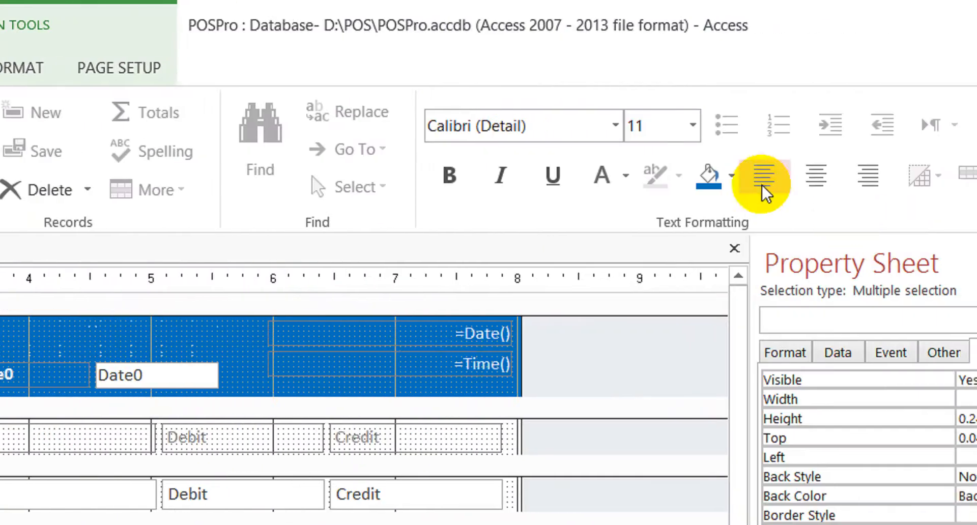
left_click(719, 172)
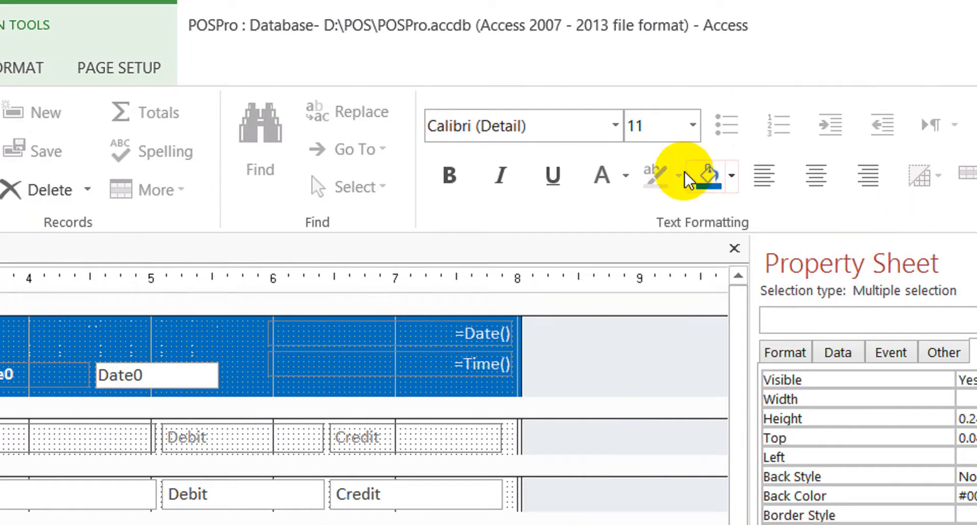
left_click(602, 176)
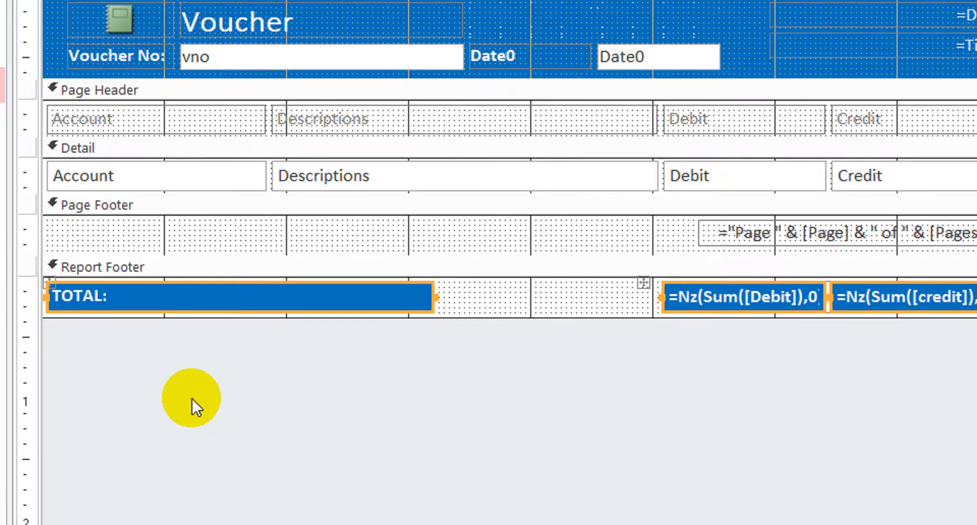
left_click(270, 385)
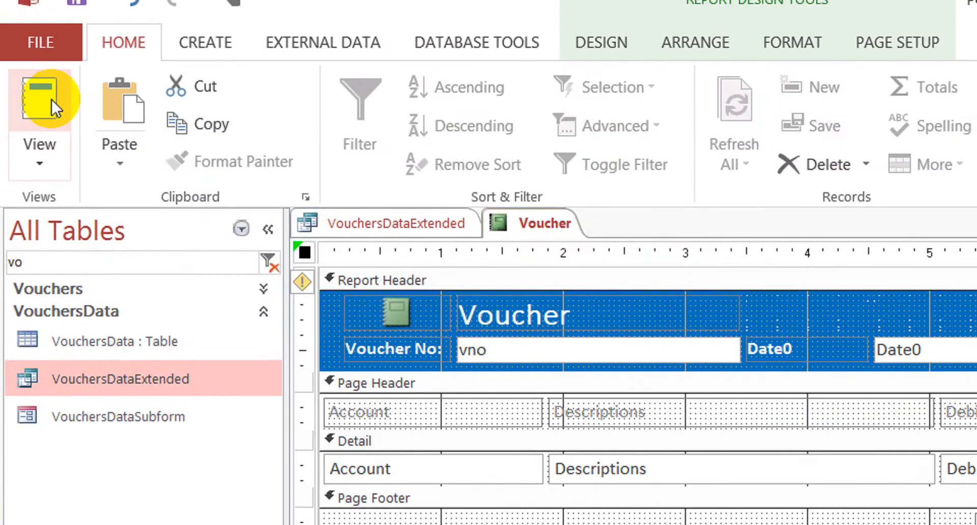
- Preview the Voucher report and check the debit and credit totals in the TOTAL row
left_click(40, 51)
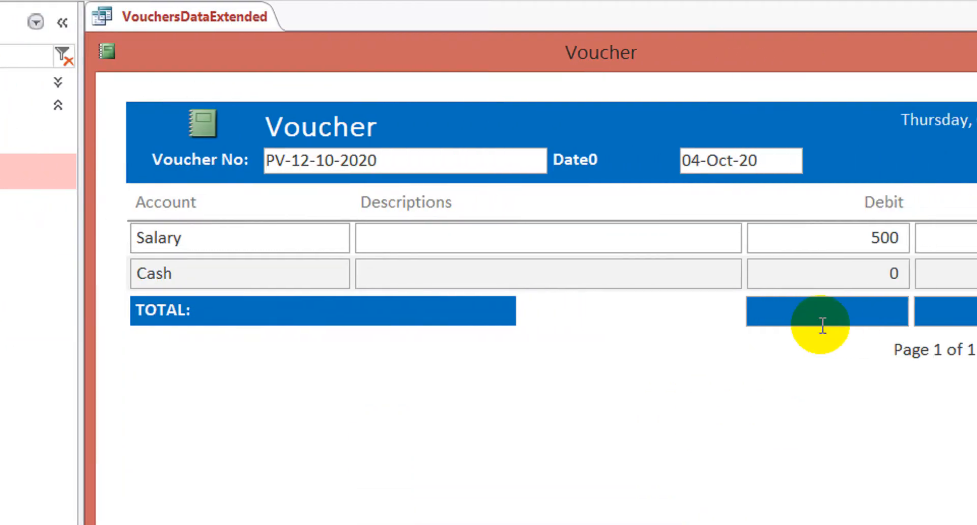
left_click(784, 310)
left_click(933, 310)
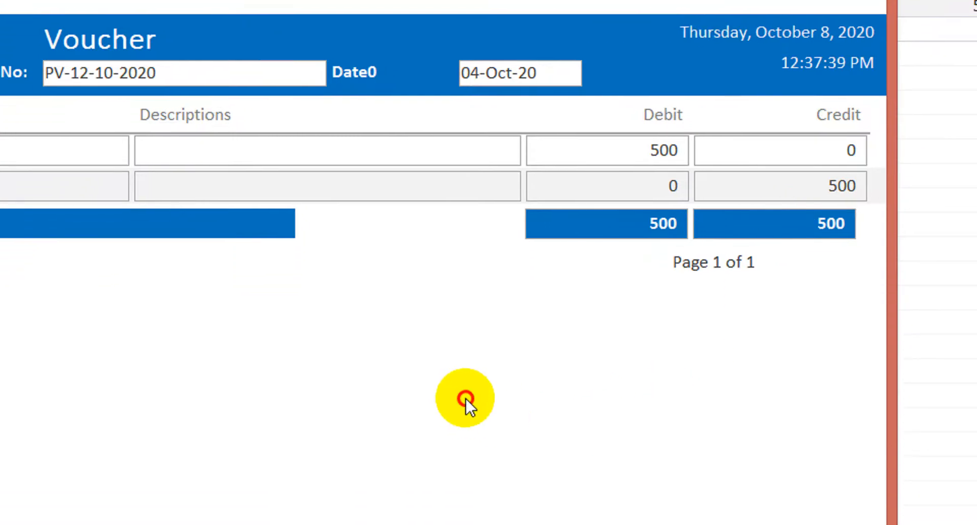
- Return the Voucher report to Design View and widen the credit sum box in the Report Footer to match the Credit column
right_click(414, 397)
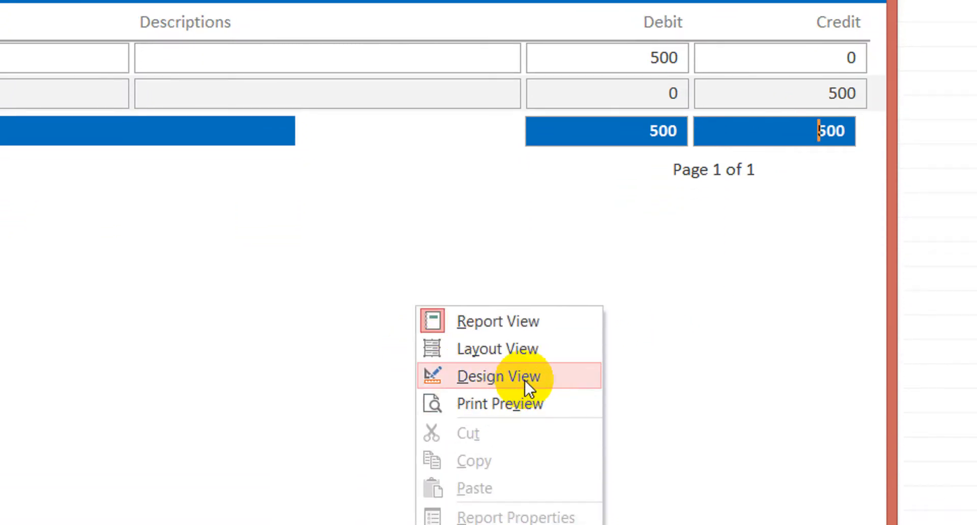
left_click(524, 380)
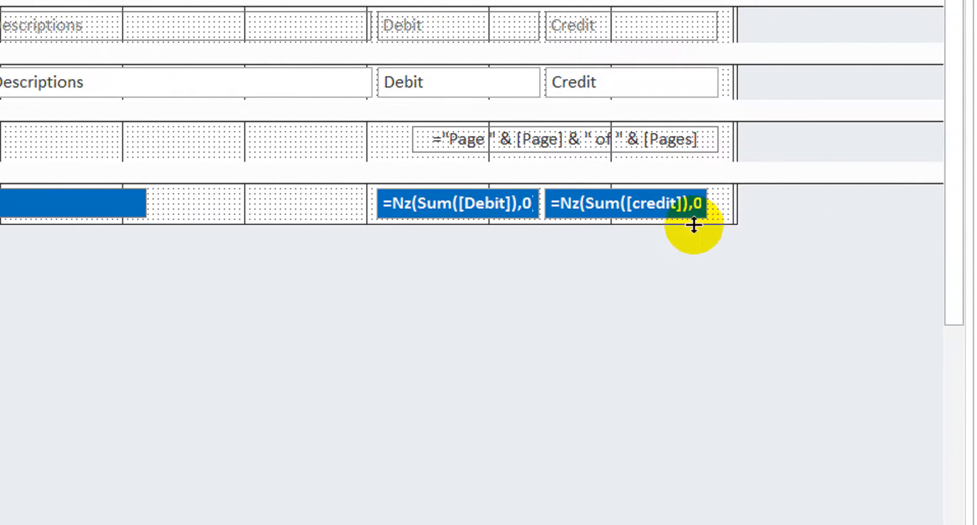
left_click(660, 215)
left_click(660, 214)
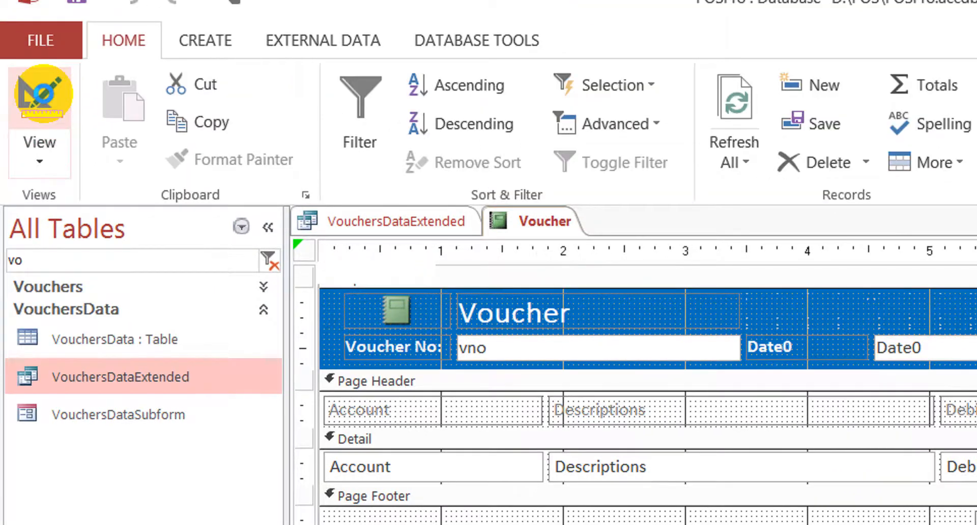
- Preview the report again and check how the credit total lines up with the Credit column
left_click(43, 93)
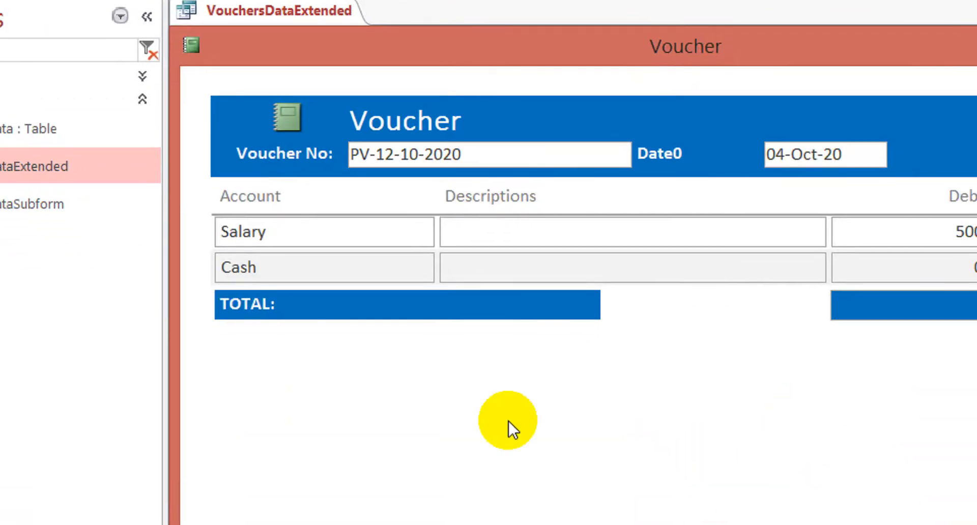
left_click_drag(908, 262, 905, 262)
left_click(806, 260)
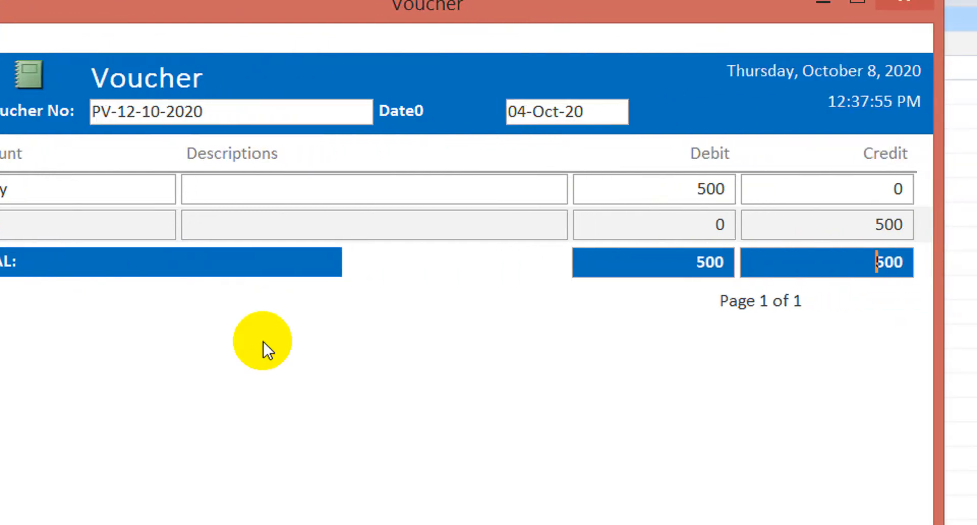
- In Design View, nudge the TOTAL: label slightly right and widen it to the end of the Descriptions column
right_click(264, 341)
left_click(341, 396)
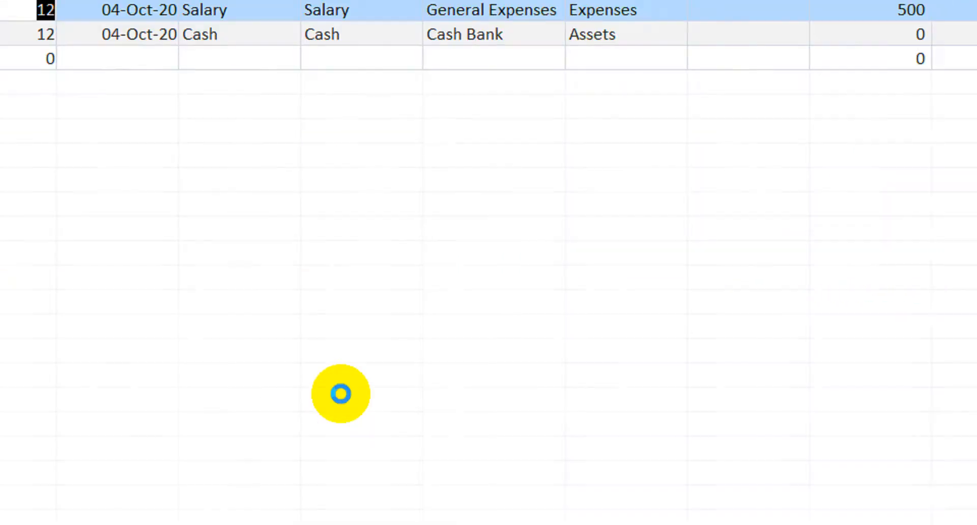
left_click(251, 313)
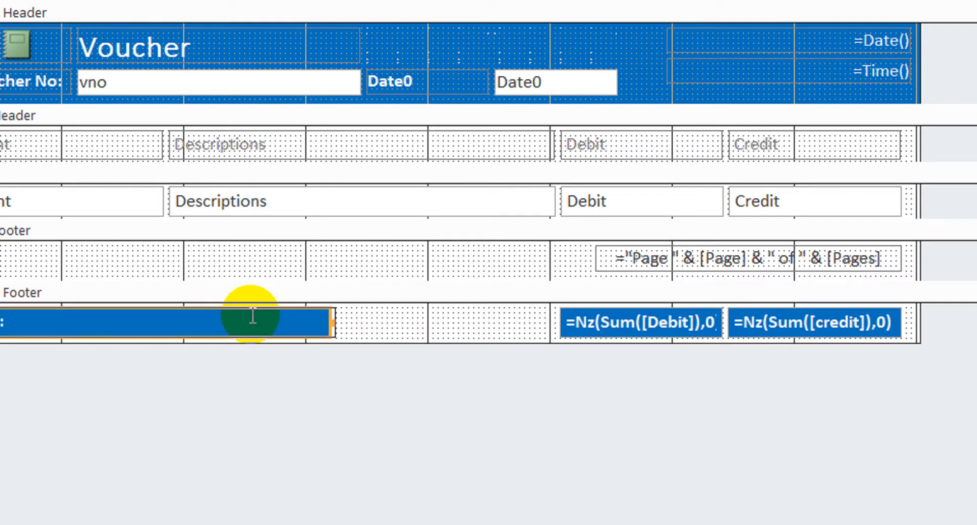
key("Right")
key("Right")
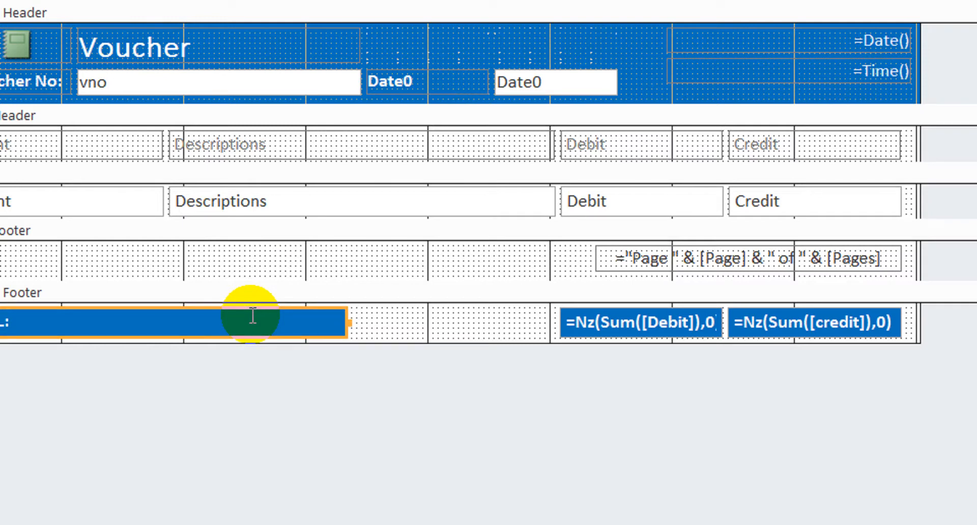
key("shift+Right")
key("shift+Right")
key("shift+Right")
key("shift+Right")
key("shift+Right")
key("shift+Right")
key("shift+Right")
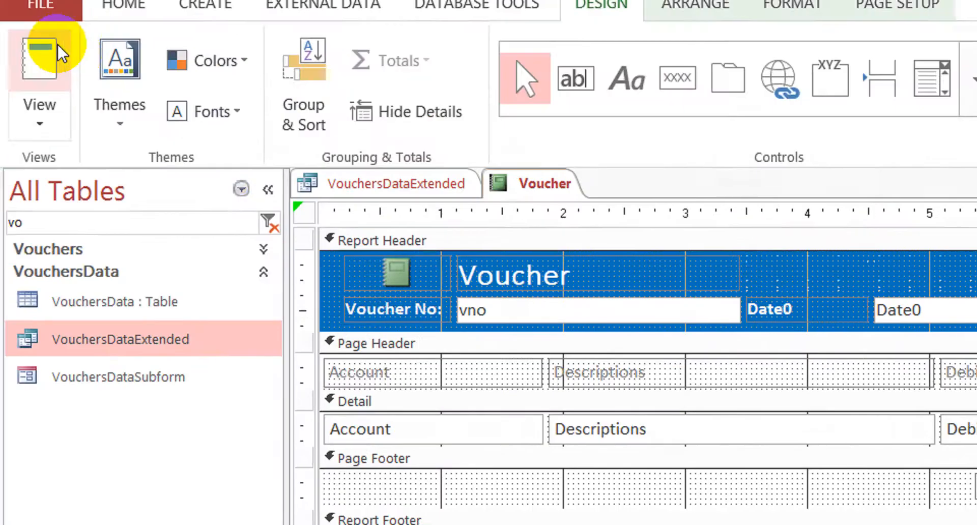
- Preview the Voucher report in a maximized window to check the full-width totals row, and return to Design View
left_click(20, 87)
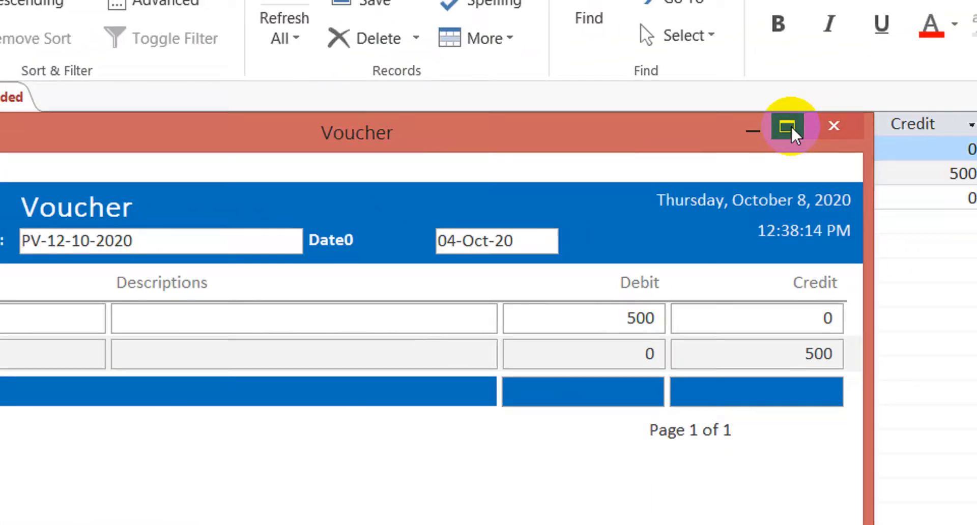
left_click(791, 127)
right_click(614, 92)
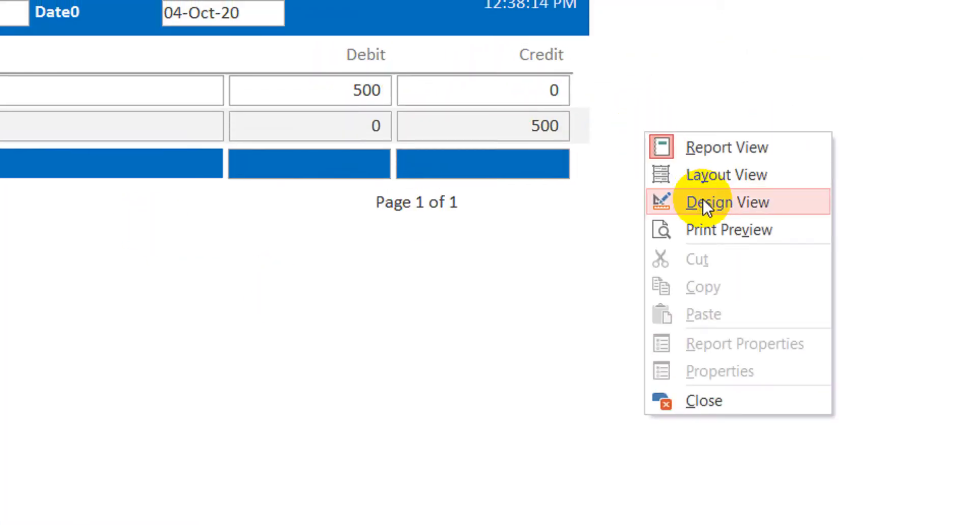
left_click(705, 202)
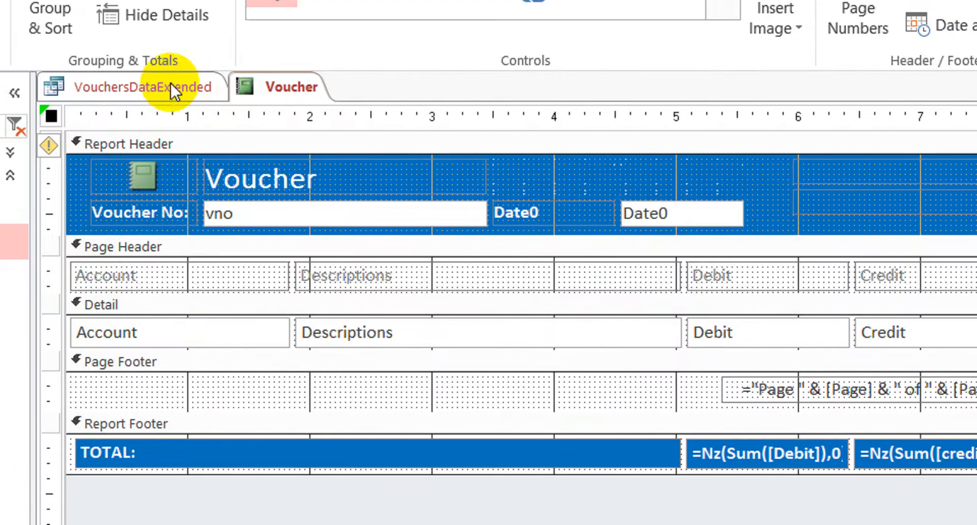
- Close all open objects, saving the changes to the VouchersDataExtended query and the Voucher report
left_click(10, 82)
right_click(196, 123)
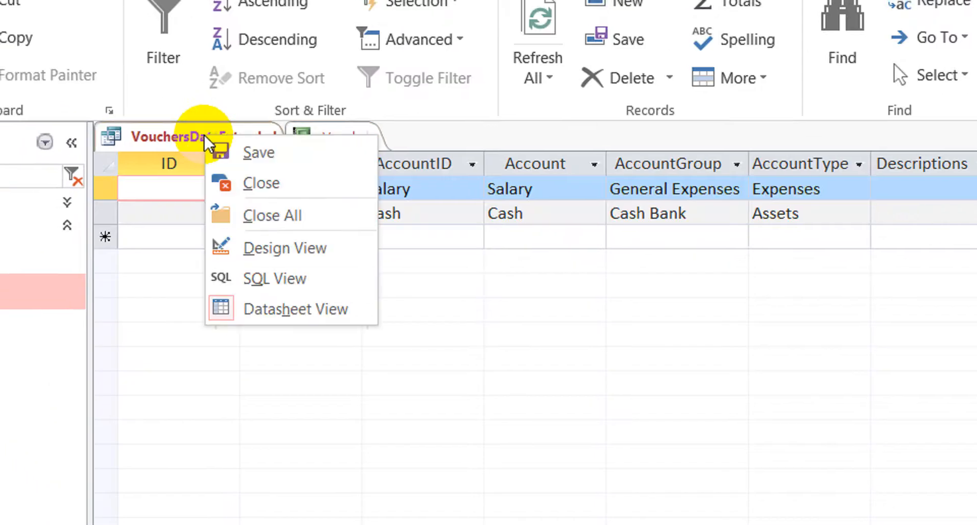
left_click(288, 210)
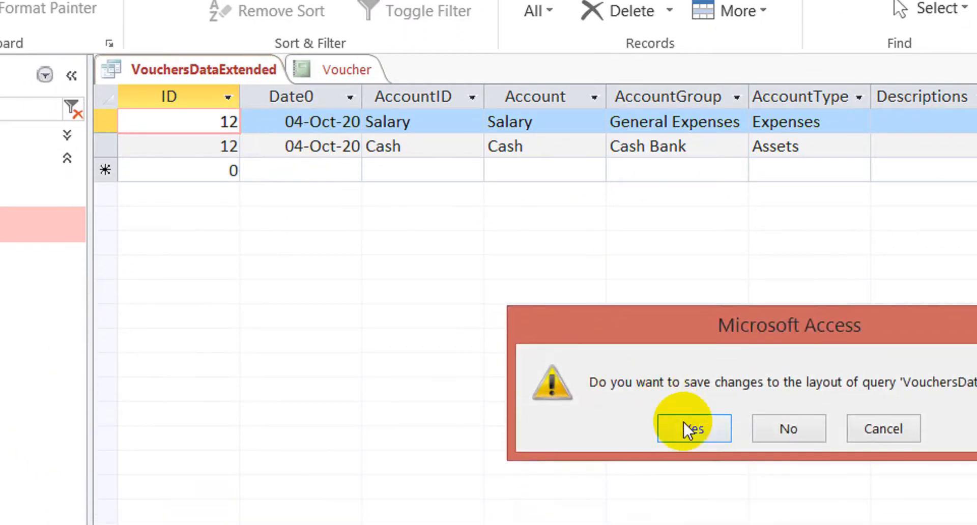
left_click(684, 470)
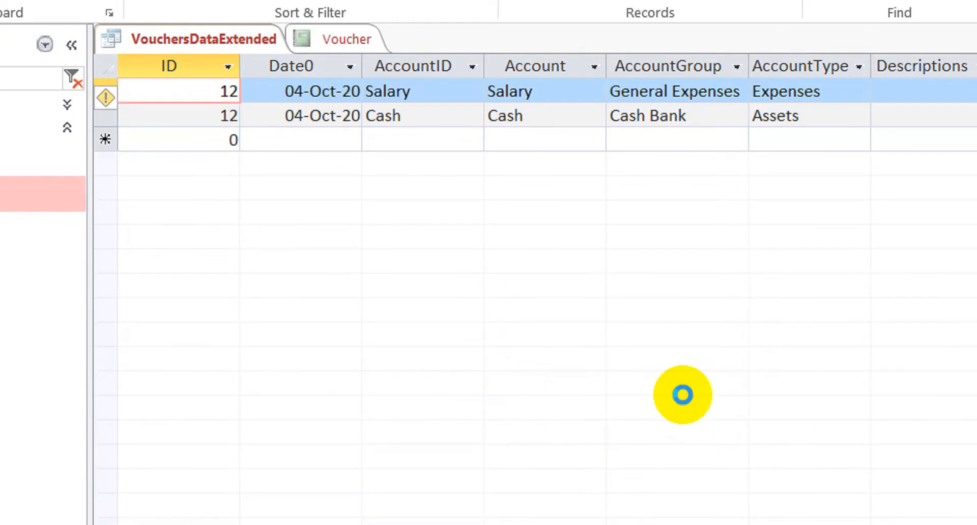
left_click_drag(72, 163, 11, 157)
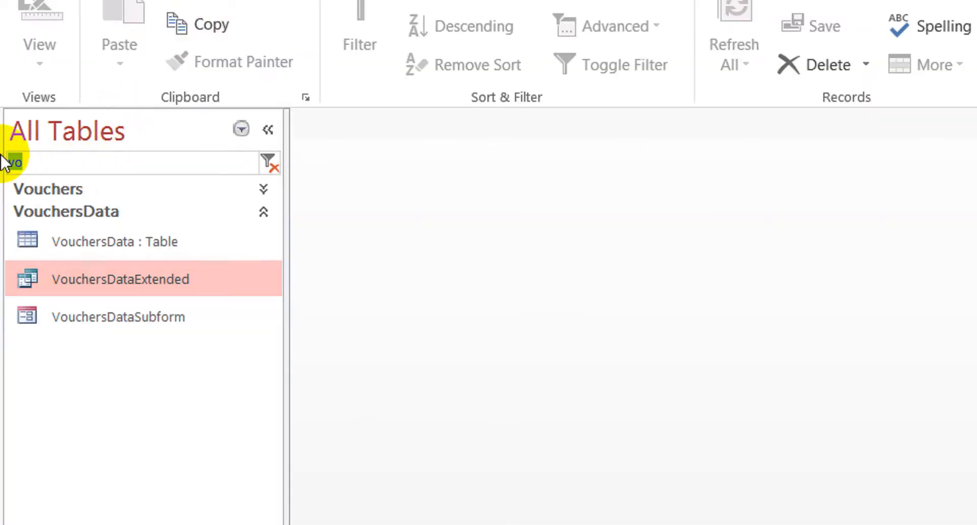
- Create a new table and save it as BusinessProfile, opening it in Design View
left_click(209, 65)
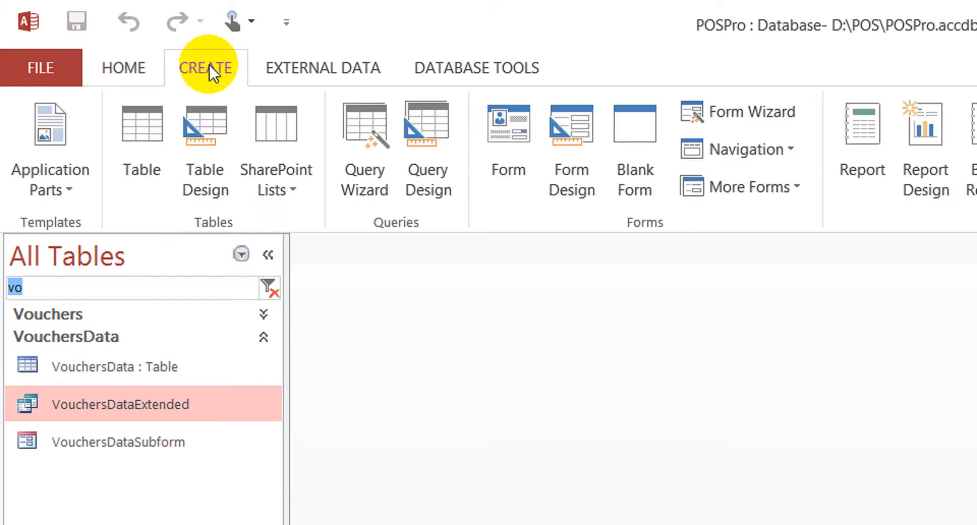
left_click(154, 144)
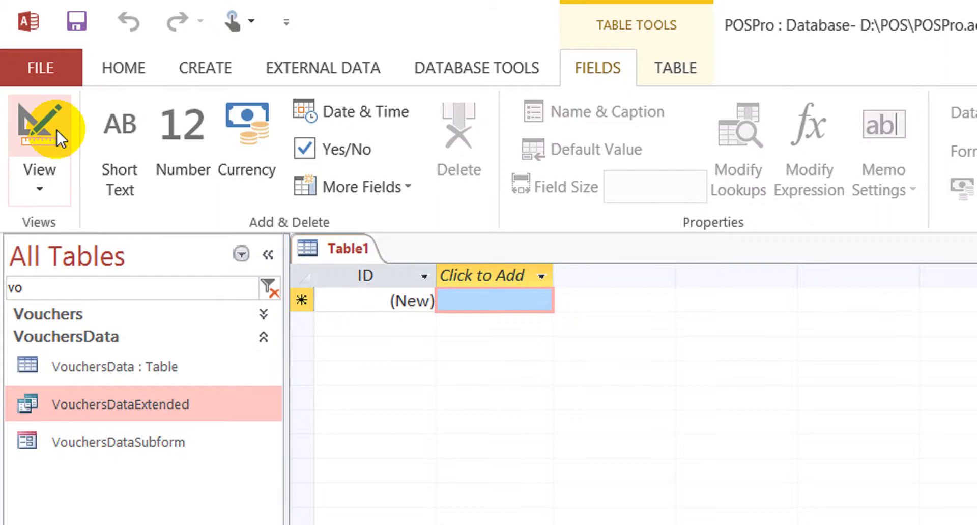
left_click(41, 124)
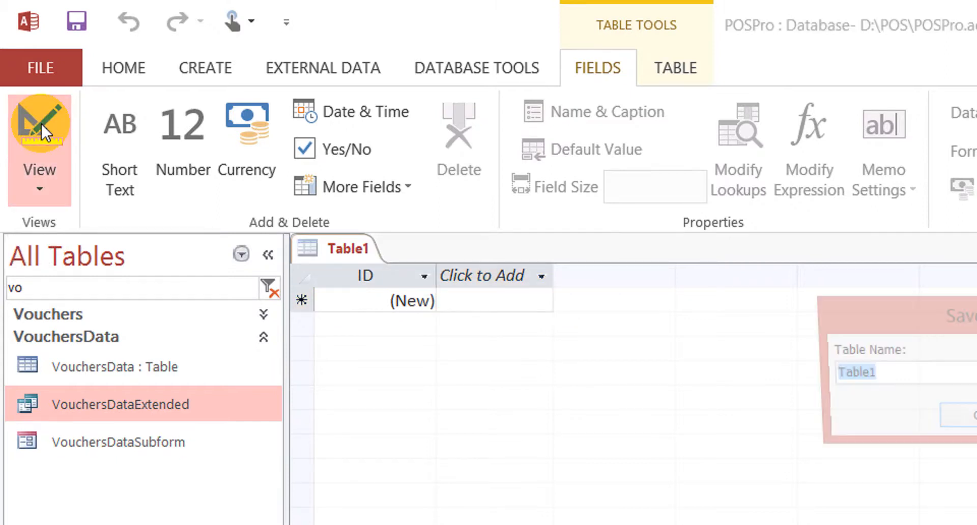
type("bU")
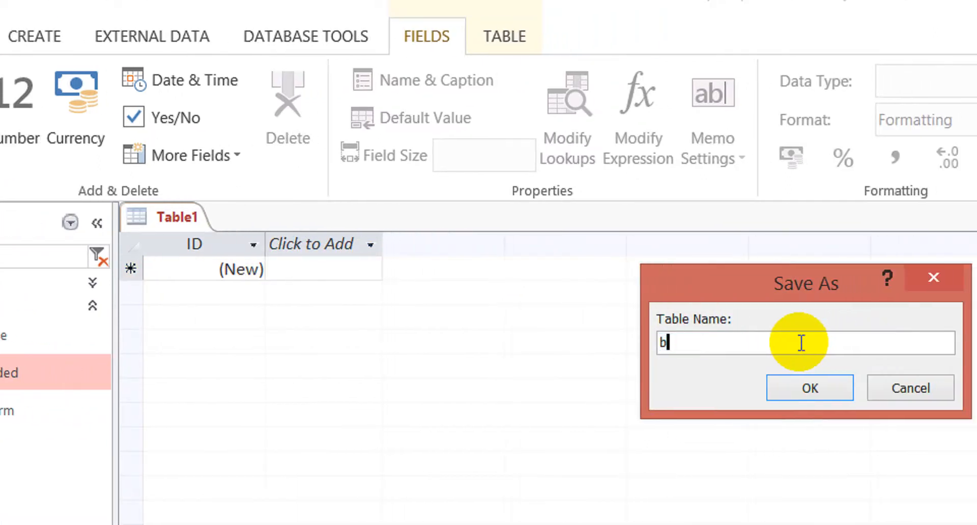
double_click(789, 342)
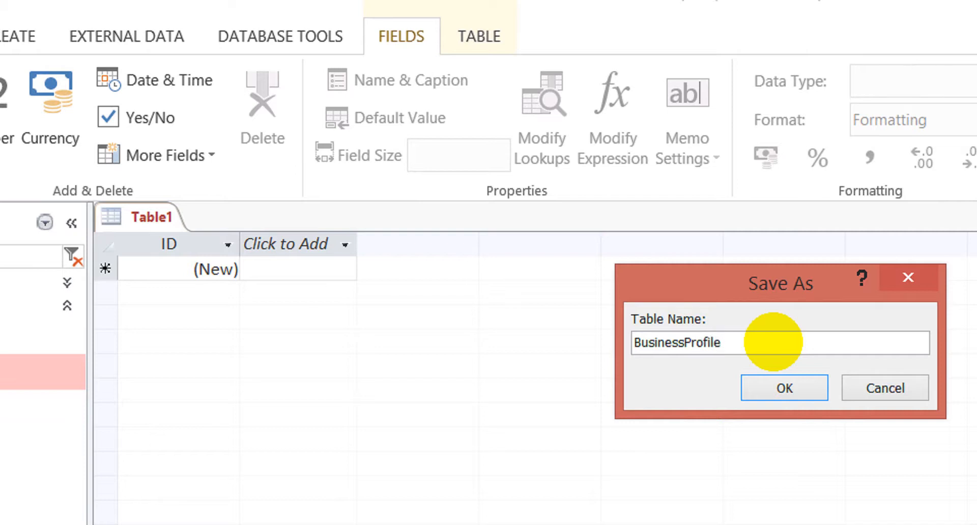
left_click(778, 390)
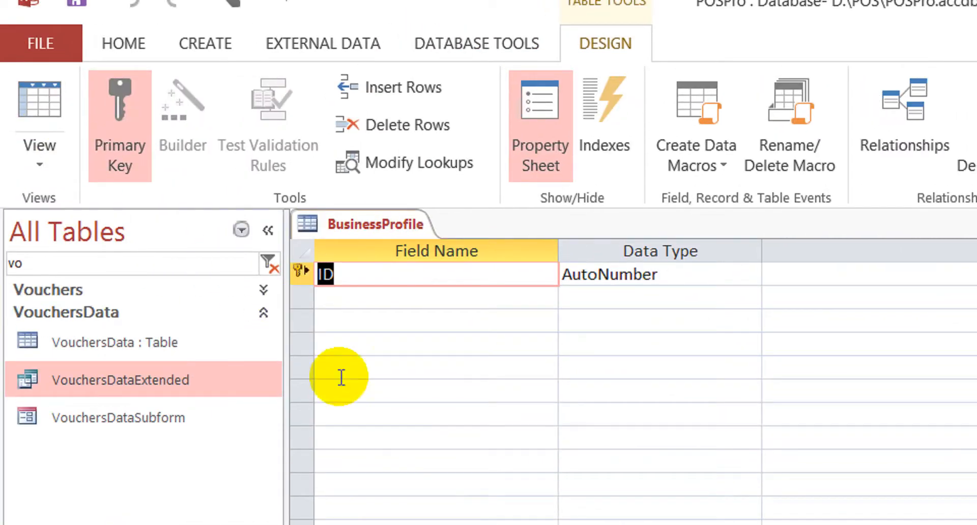
- Add a Short Text field called Name beneath the ID field in the BusinessProfile table
left_click(412, 297)
type("Name")
key("Tab")
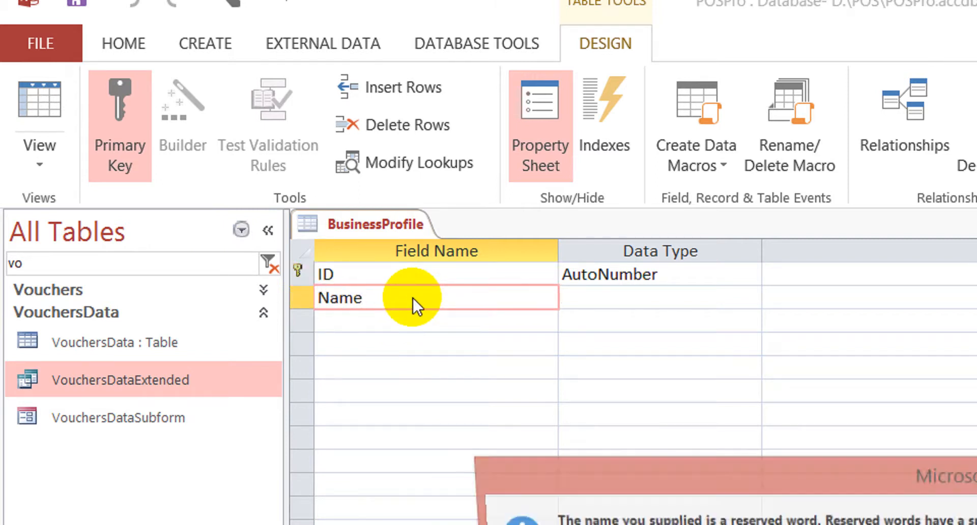
key("Return")
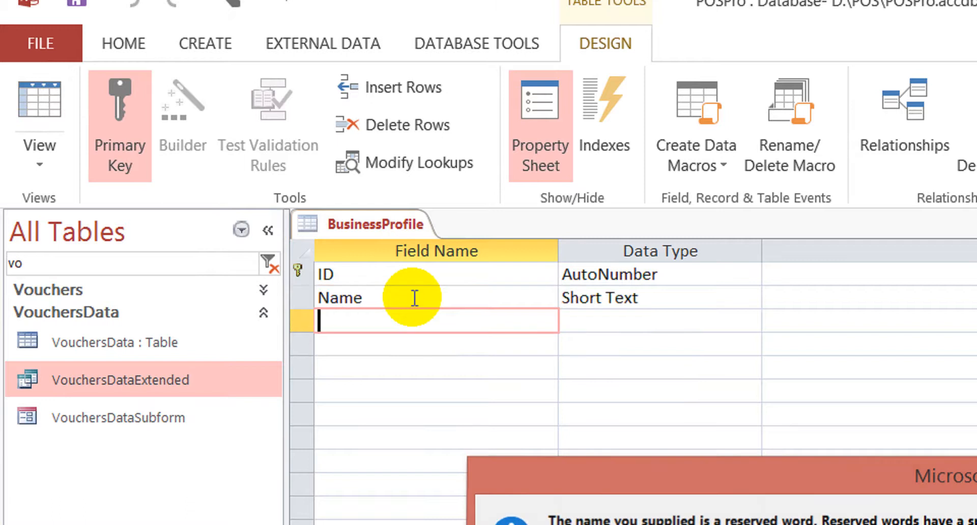
- Rename the Name field in the BusinessProfile table as Bname
double_click(414, 298)
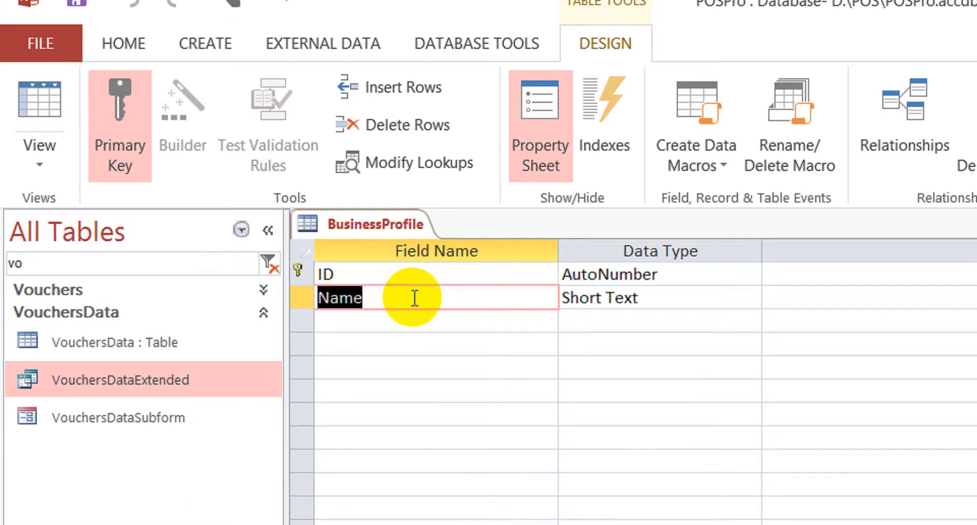
type("b")
type("B")
type("name")
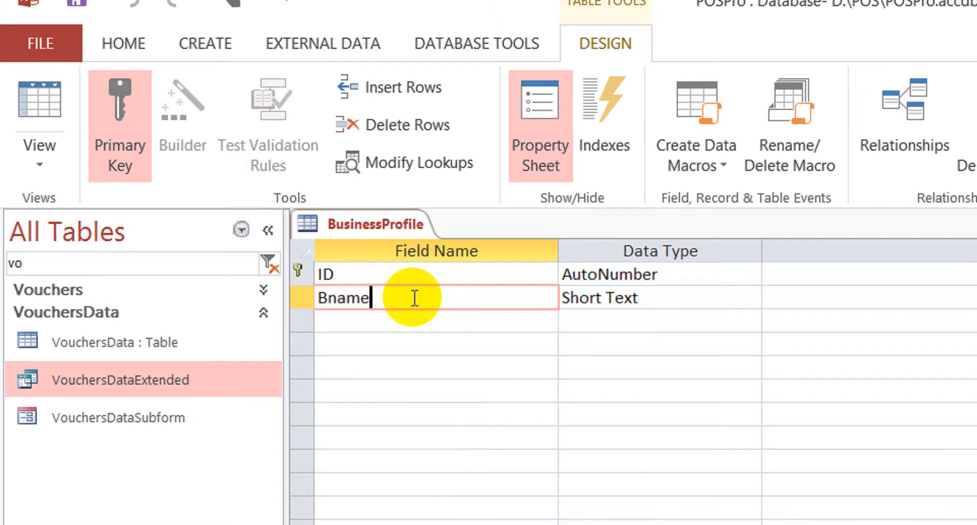
- Add Short Text fields Address and ContactNo beneath Bname in the BusinessProfile table
key("Down")
key("Up")
key("Down")
key("Up")
key("Down")
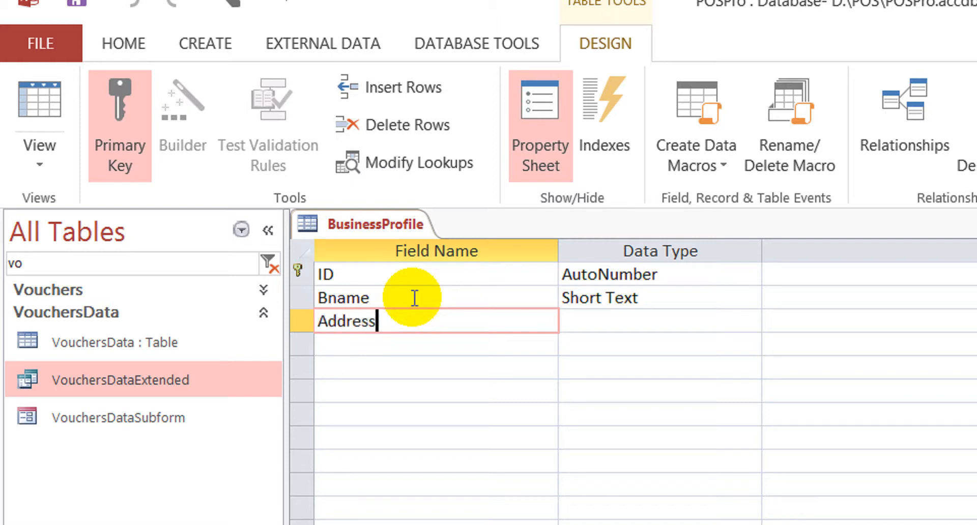
key("Down")
key("Up")
key("Down")
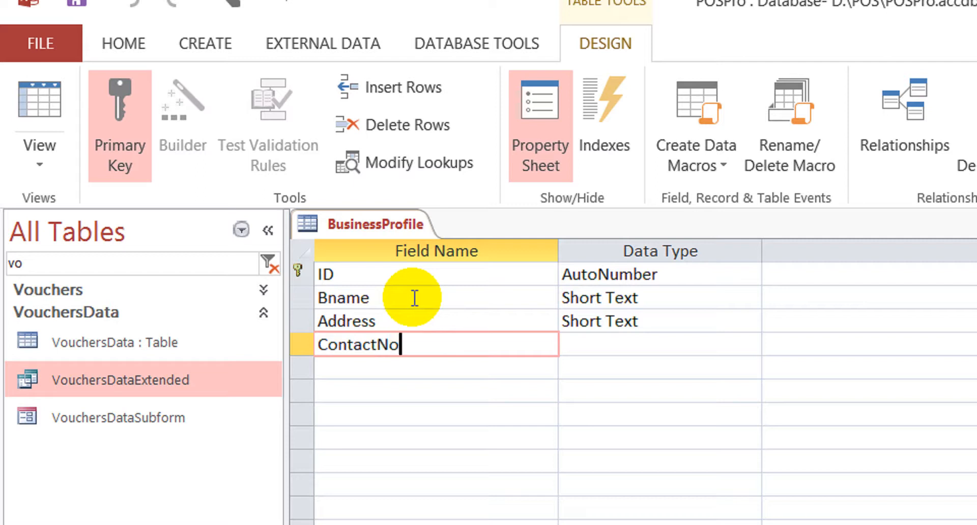
- Add Short Text fields Email and OwnerName beneath ContactNo in the BusinessProfile table
key("Down")
type("Emai")
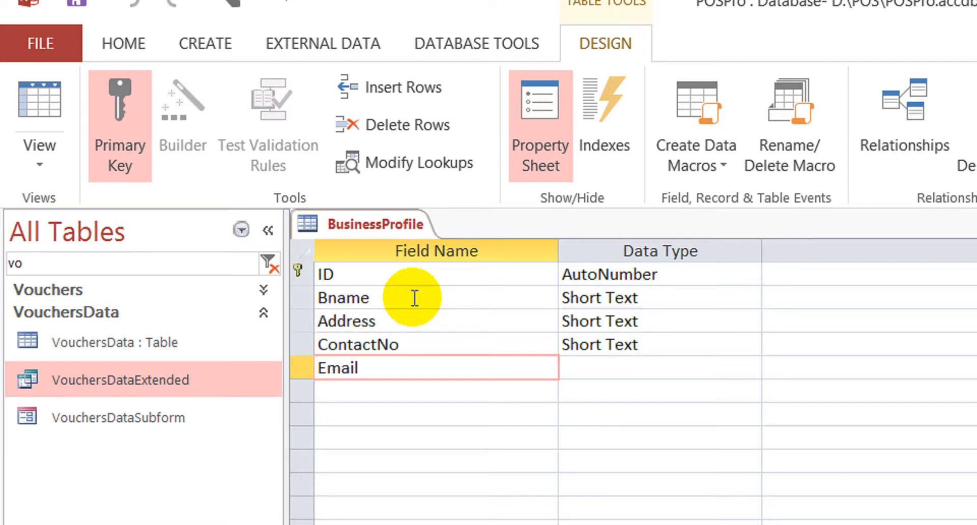
key("Down")
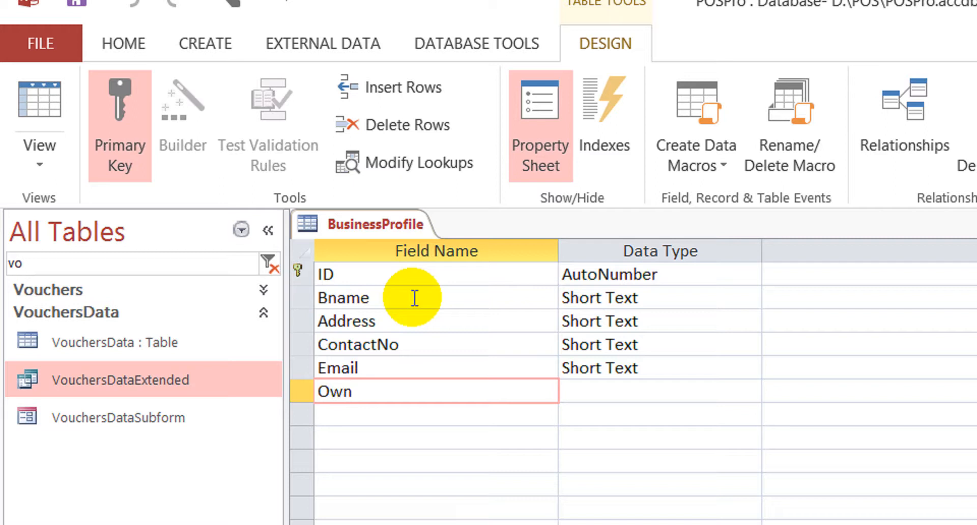
key("shift+Left")
key("shift+Left")
key("shift+Left")
type("OwnerName")
key("Down")
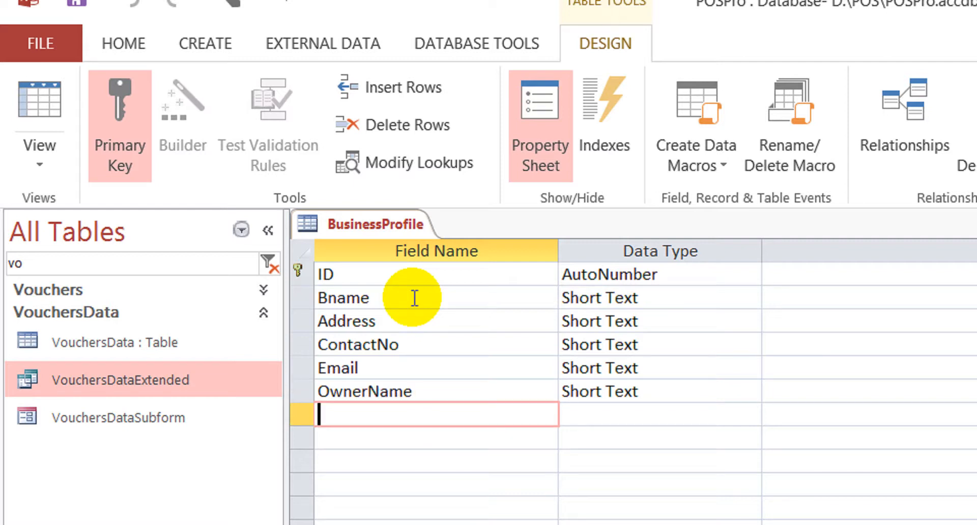
key("Up")
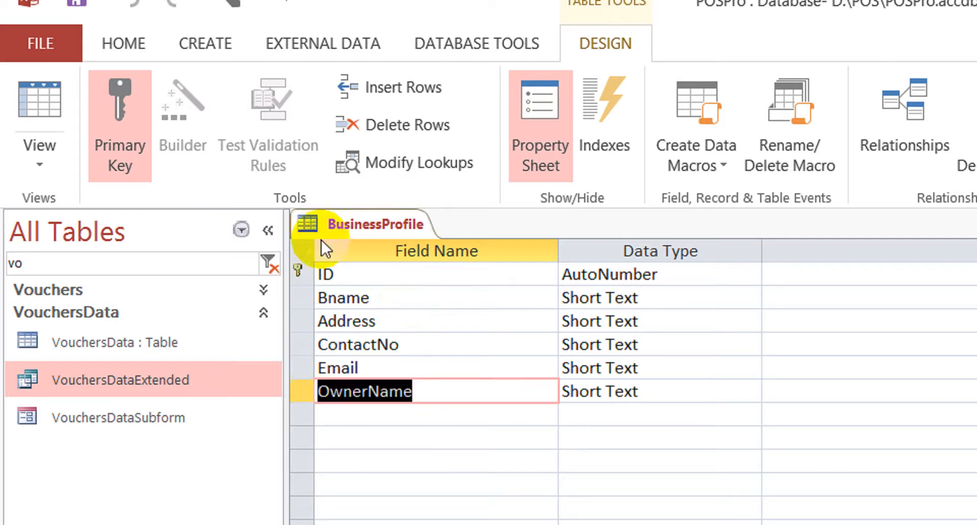
- Close the BusinessProfile table, saving its design changes, and compact and repair the POSPro database
right_click(377, 220)
left_click(444, 261)
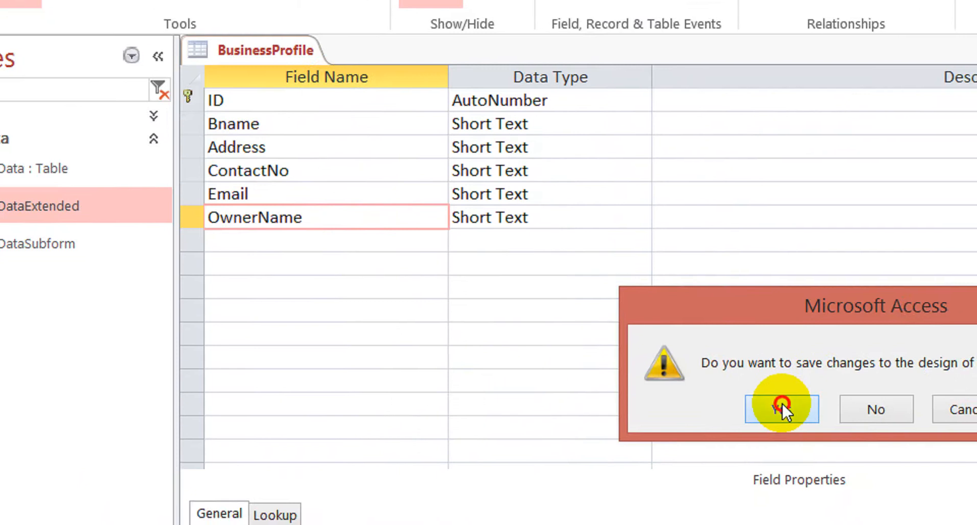
left_click(782, 407)
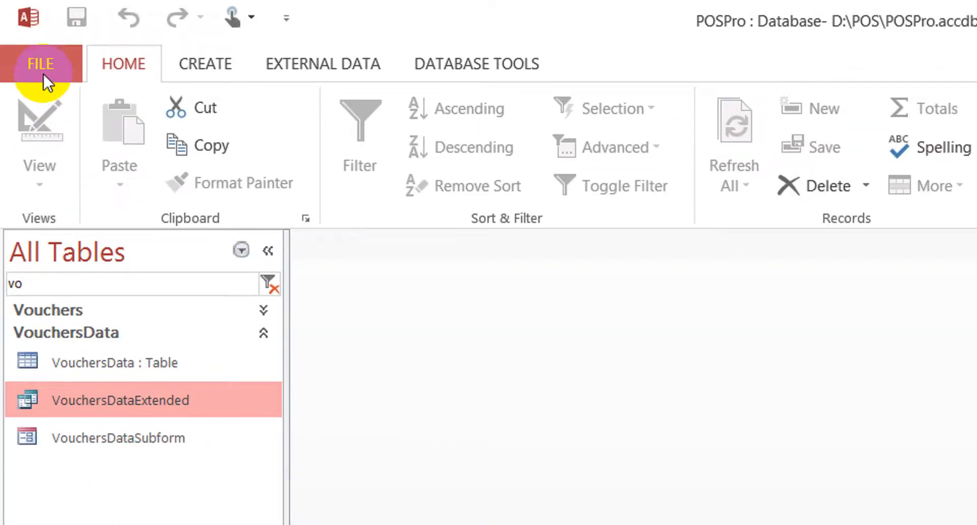
left_click(41, 69)
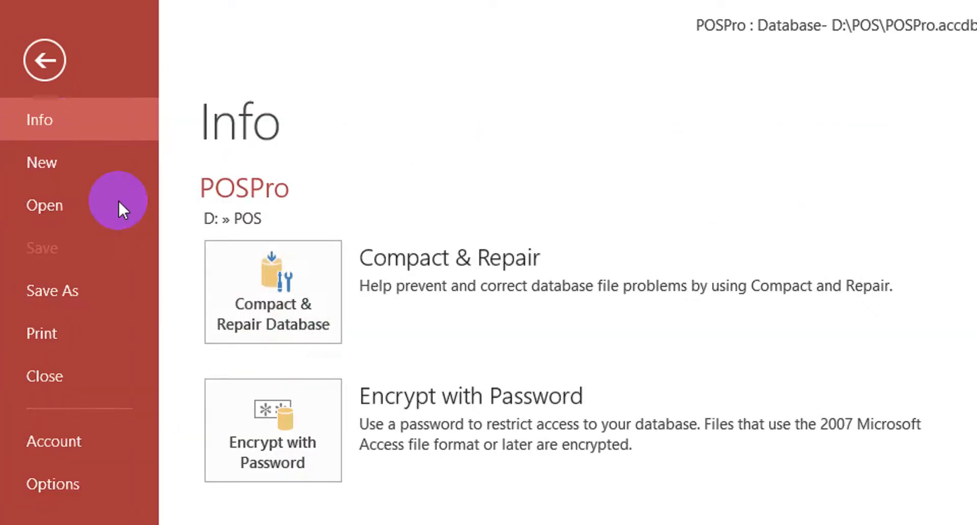
left_click(277, 309)
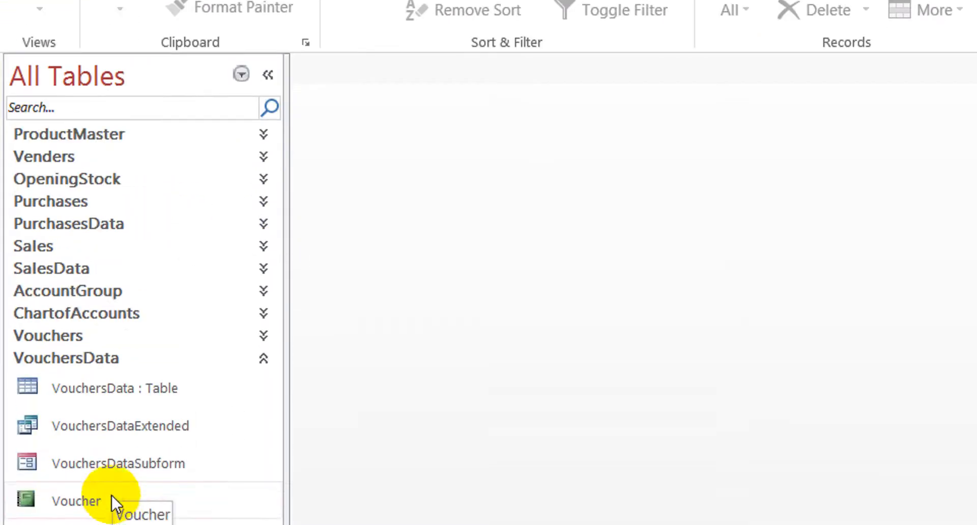
- Filter the database objects by "pro" and view the Product Master form, closing it after checking its layout
left_click(98, 74)
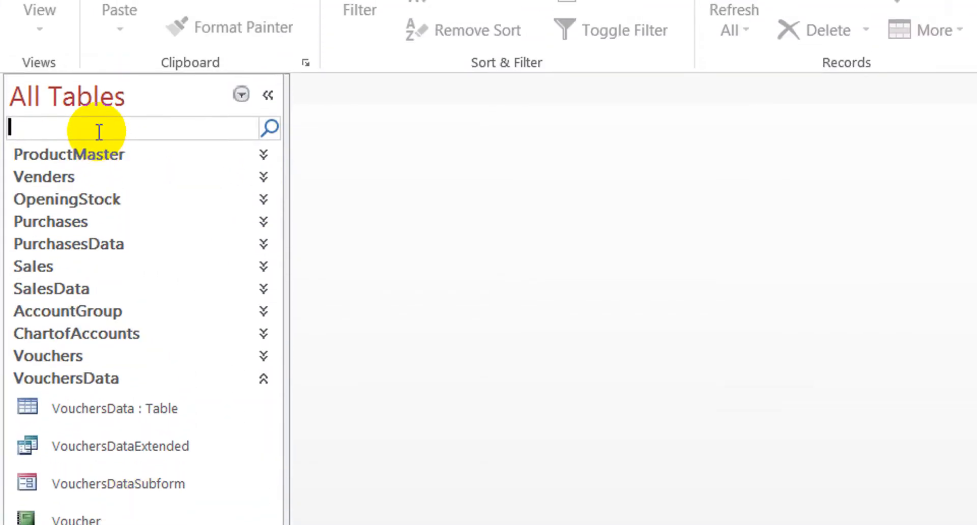
type("pro")
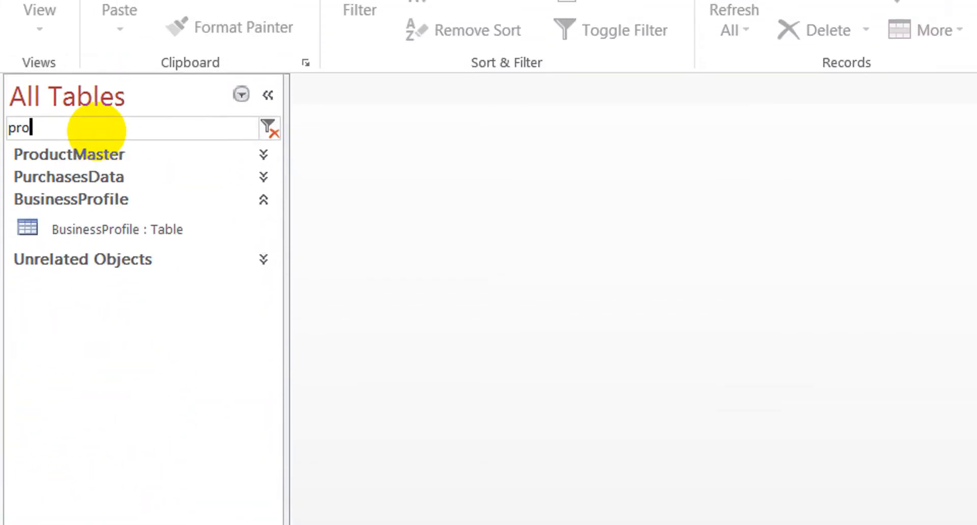
left_click(89, 153)
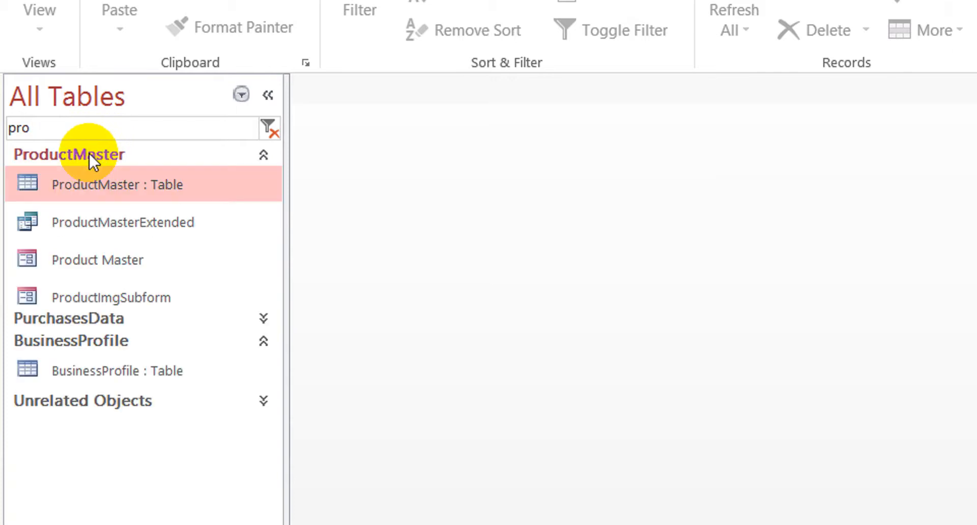
left_click(105, 267)
double_click(105, 268)
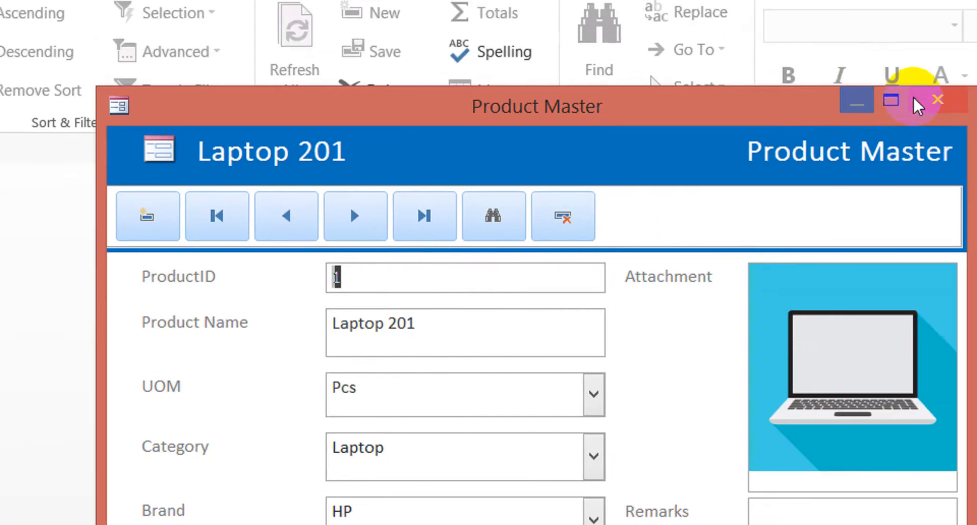
left_click(930, 102)
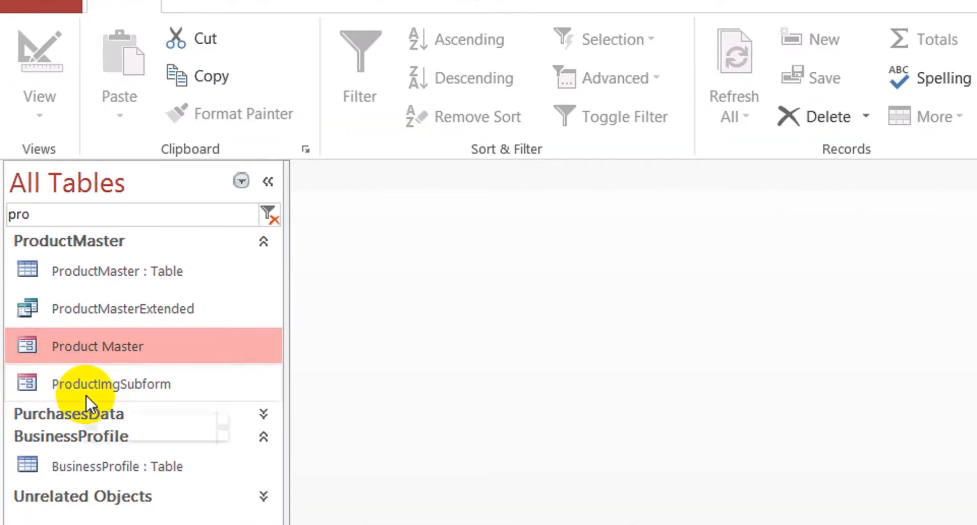
- Duplicate the Product Master form under the name Business Profile
left_click_drag(87, 395, 129, 346)
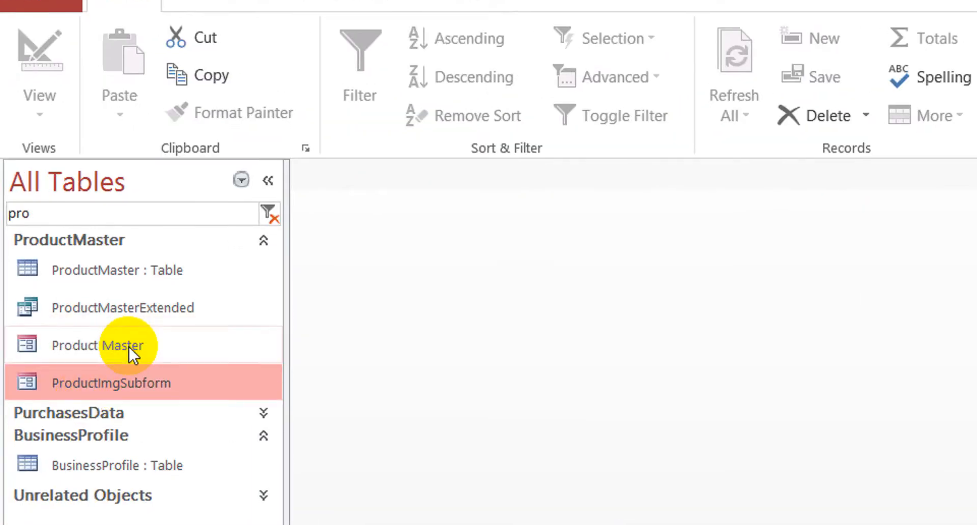
left_click(108, 347)
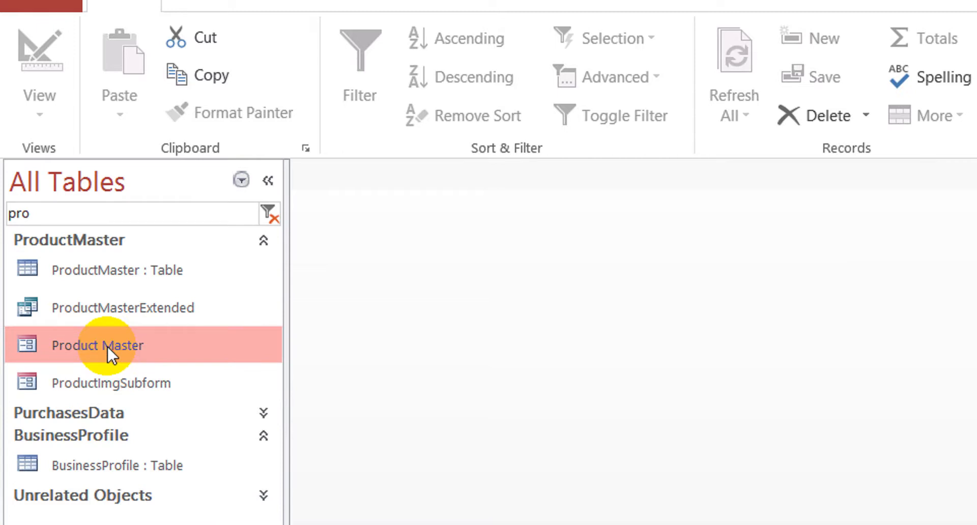
key("ctrl+v")
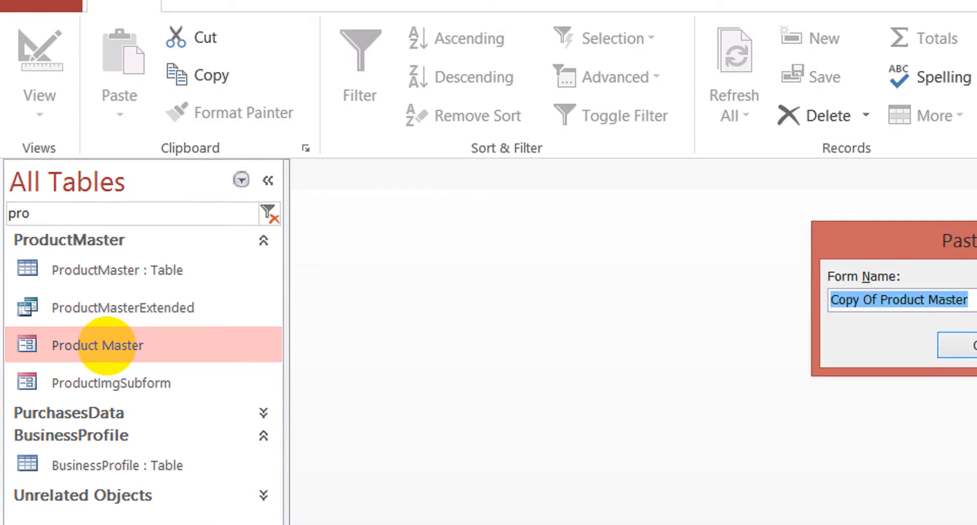
type("b")
type("Bu")
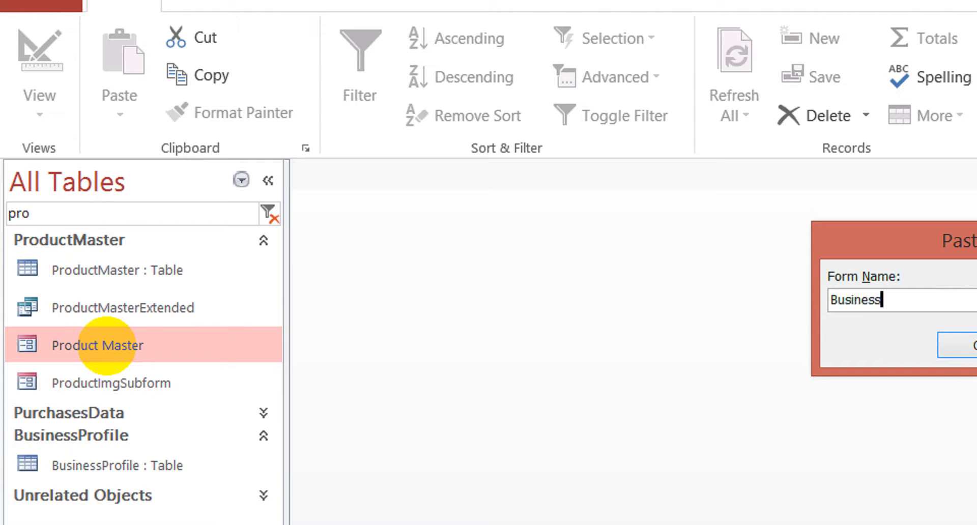
type("sinessProfile")
key("Return")
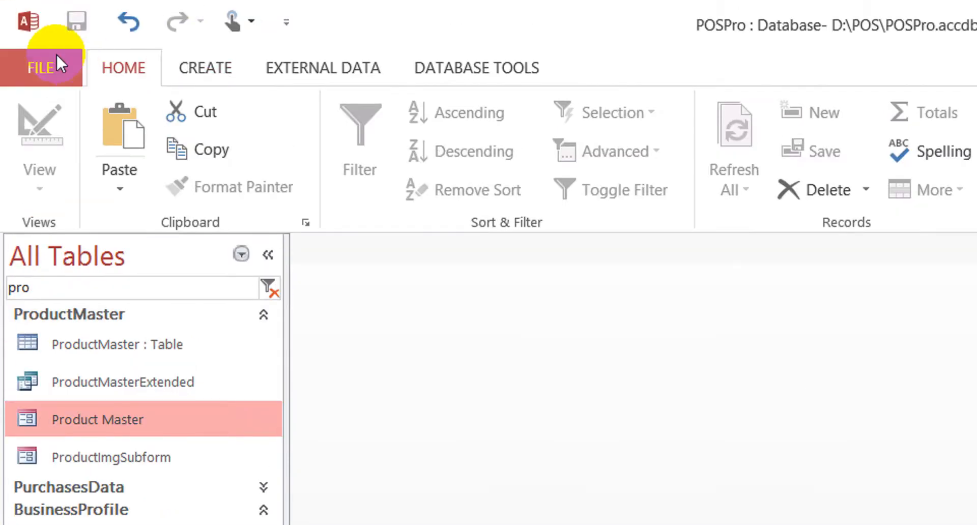
- Compact and repair the database, and open the Business Profile form in Design View
left_click(56, 53)
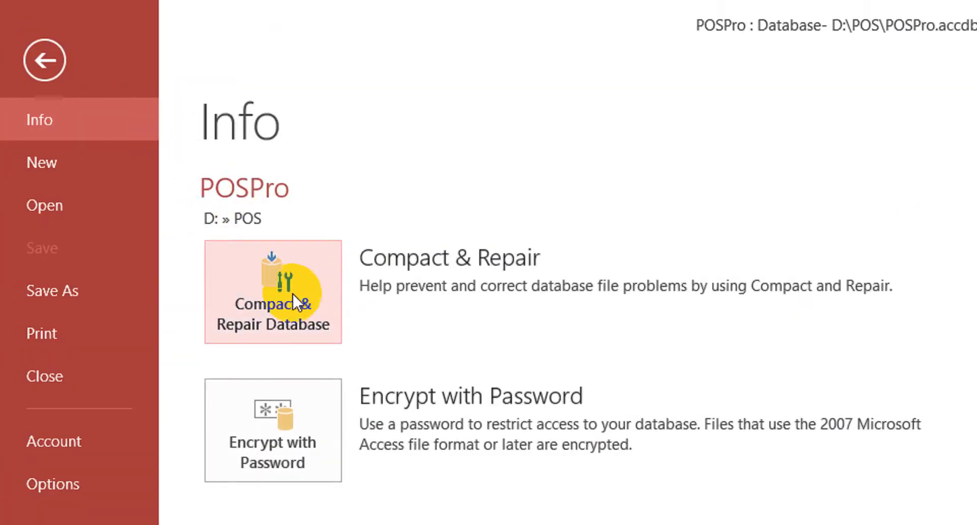
left_click(292, 294)
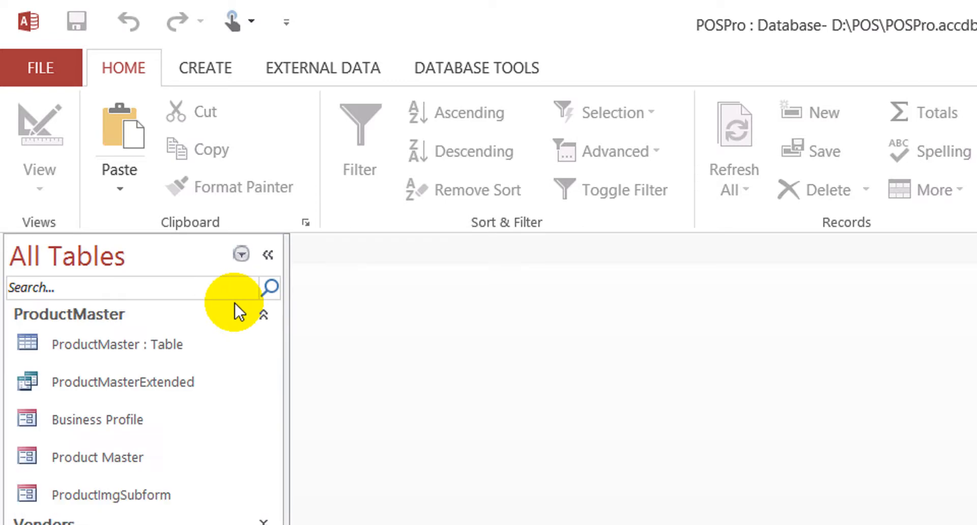
left_click(129, 292)
type("bu")
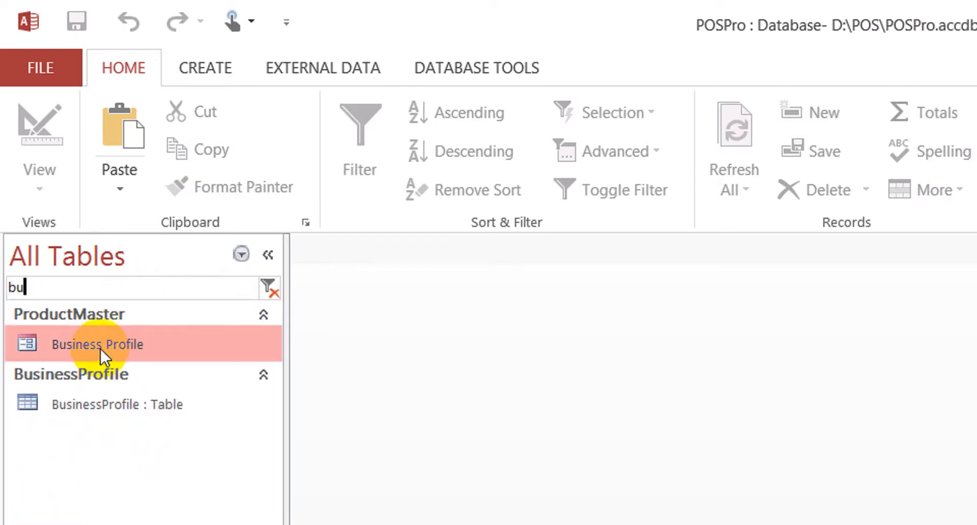
right_click(100, 349)
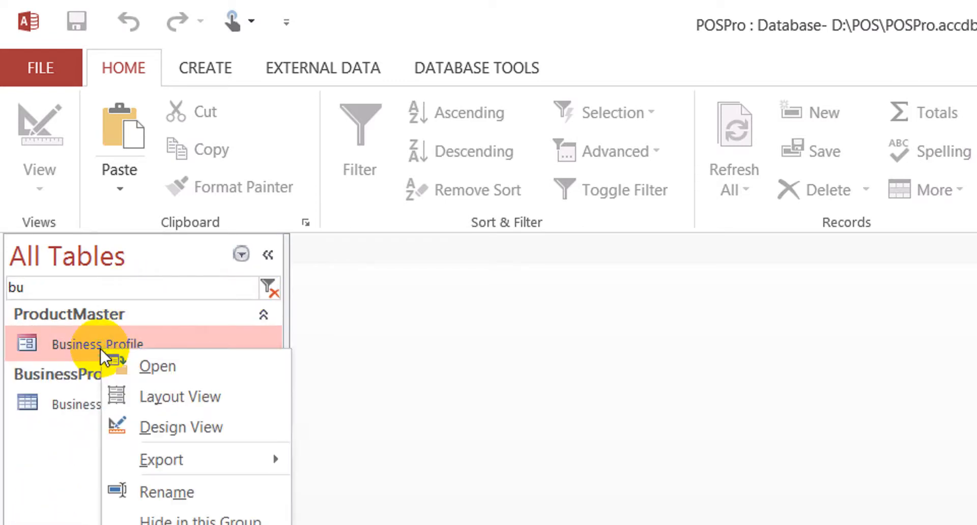
left_click(199, 429)
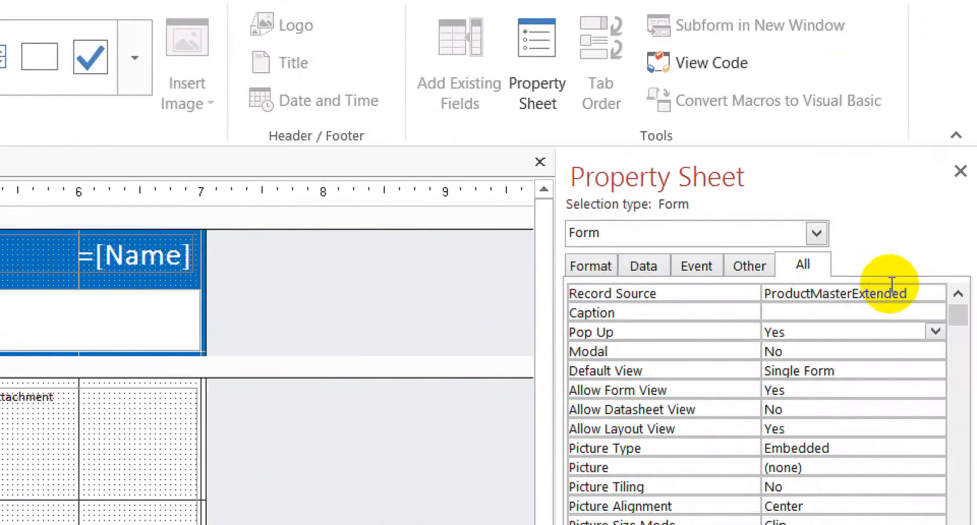
- Set the Business Profile form's record source to the BusinessProfile table
left_click(919, 293)
left_click(913, 293)
type("BusinessProfile")
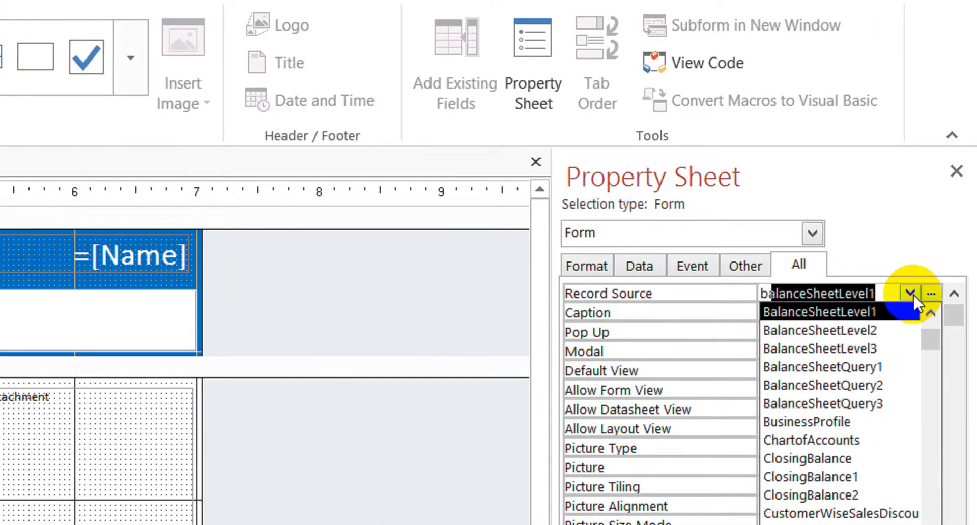
key("Return")
key("Return")
key("Up")
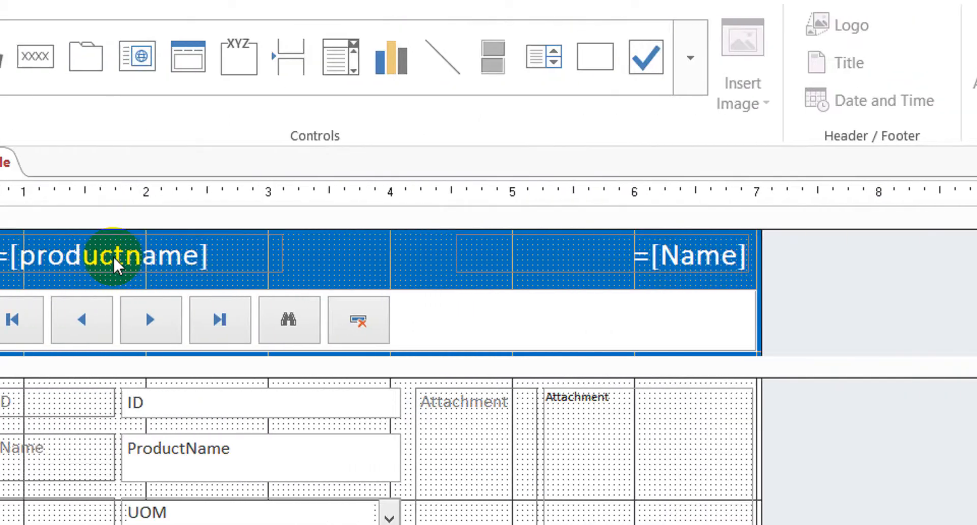
- Change the product name expression in the form header to =[bname]
left_click(170, 255)
double_click(178, 255)
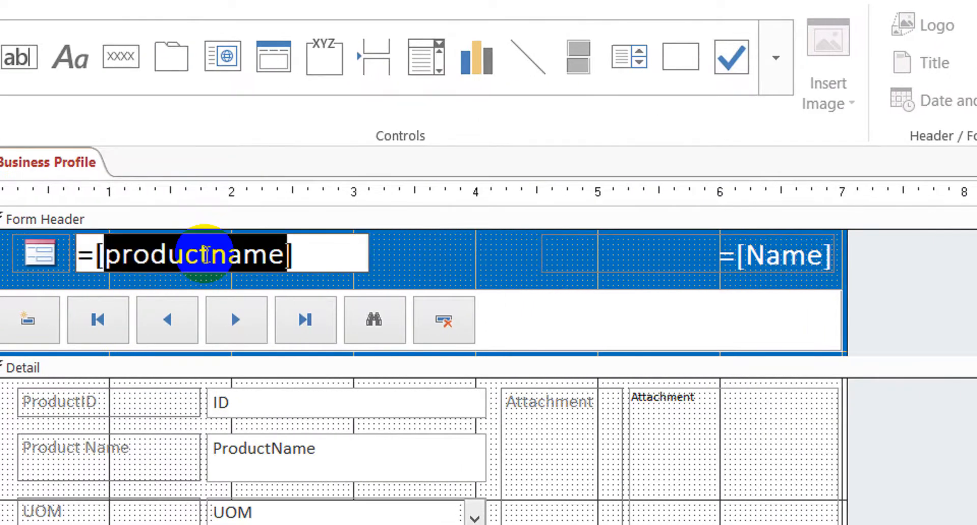
type("bname")
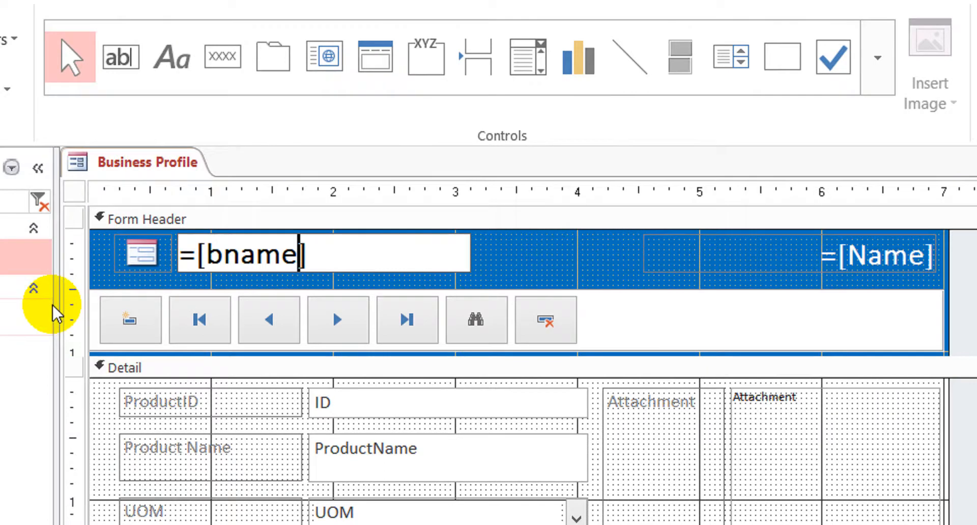
- Delete the row of record command buttons from the form header and shrink the header to the blue title band
left_click(170, 319)
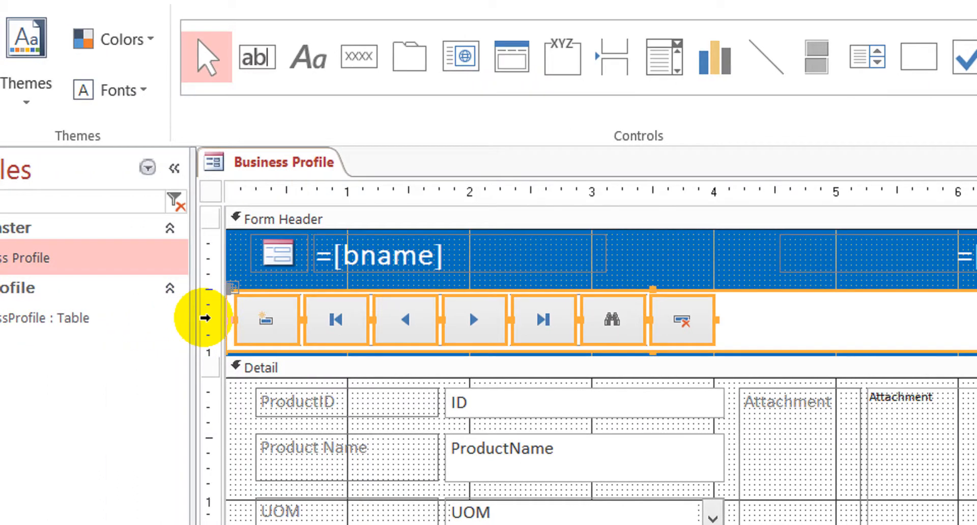
key("Delete")
left_click_drag(467, 353, 501, 281)
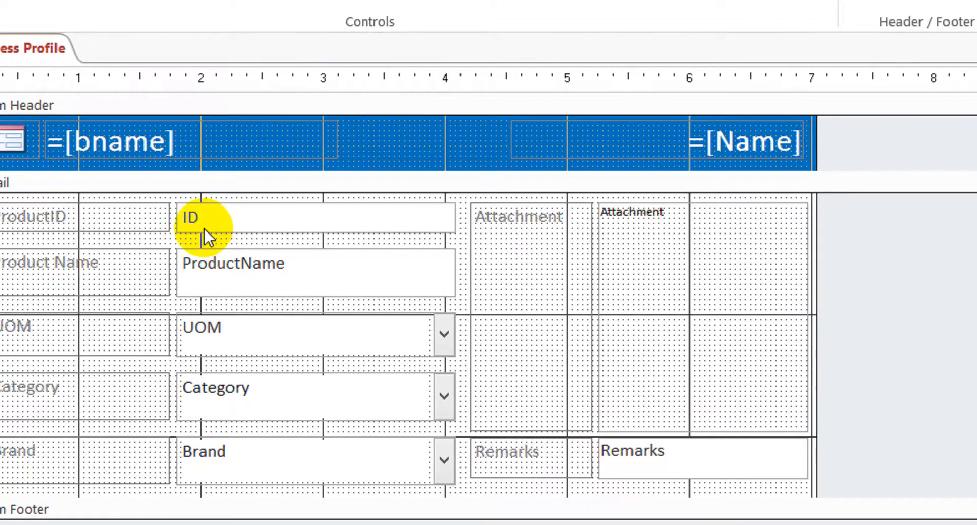
- Delete the ProductID label and the ID text box from the Detail section, along with their emptied layout row
left_click(116, 214)
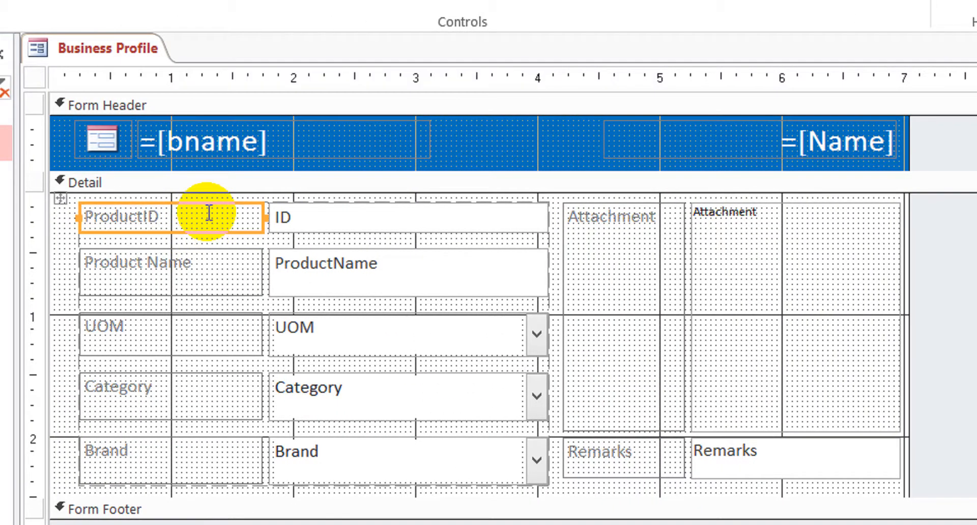
key("Delete")
left_click(209, 206)
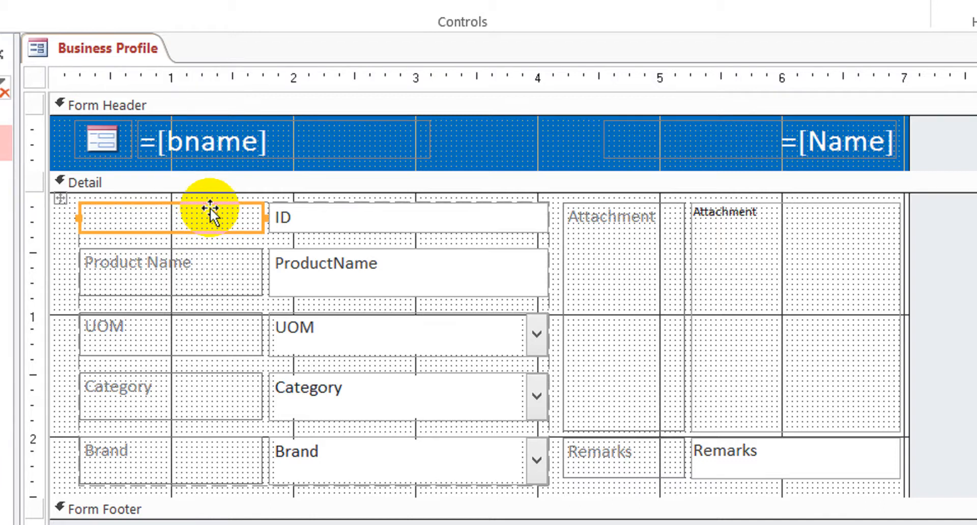
key("Delete")
left_click(301, 212)
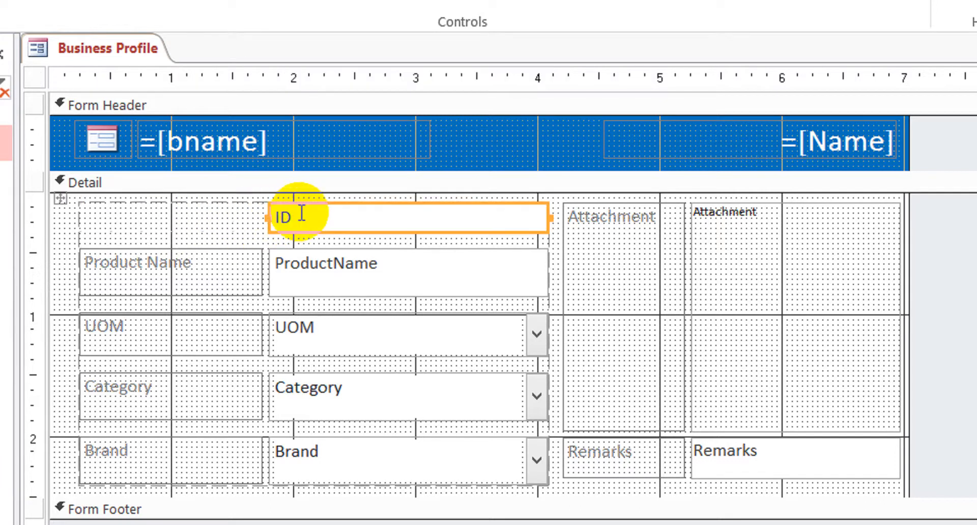
key("Delete")
key("Delete")
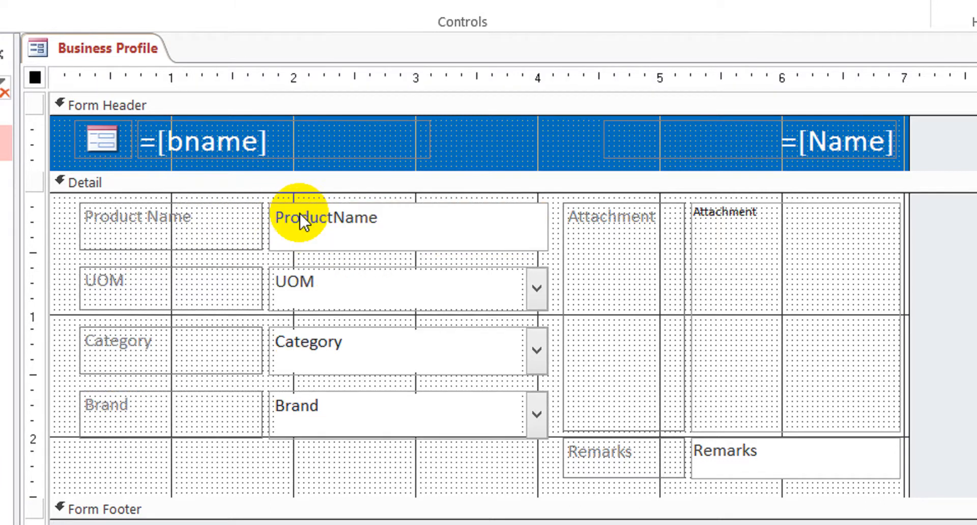
- Delete the UOM, Category and Brand labels and combo boxes from the form's Detail section
left_click(235, 218)
left_click(217, 222)
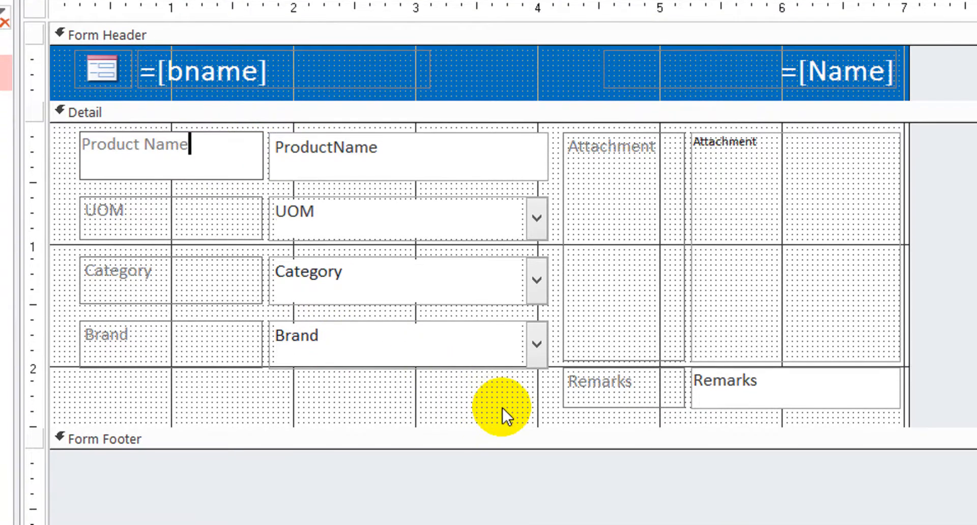
left_click_drag(502, 480, 157, 279)
left_click_drag(181, 199, 183, 200)
key("Delete")
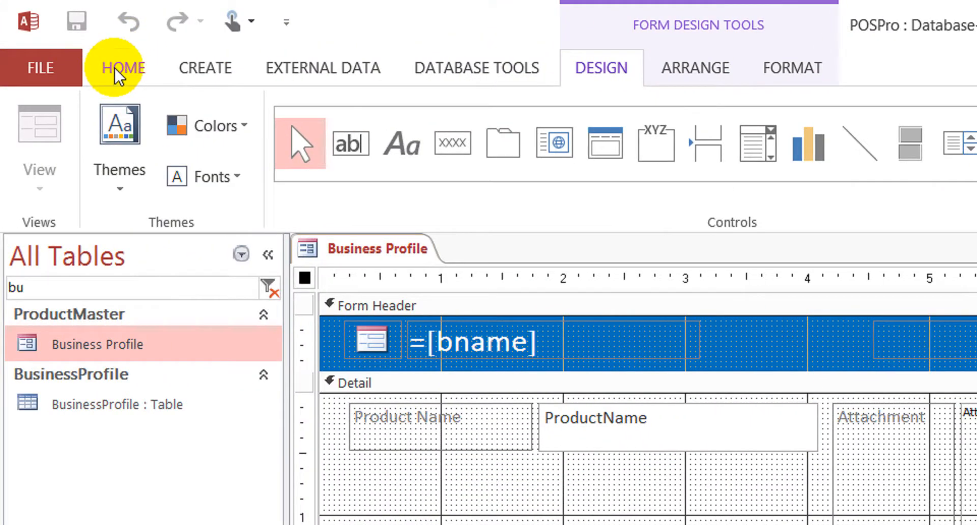
- Preview the Business Profile form in Form View, and return it to Design View
left_click(115, 69)
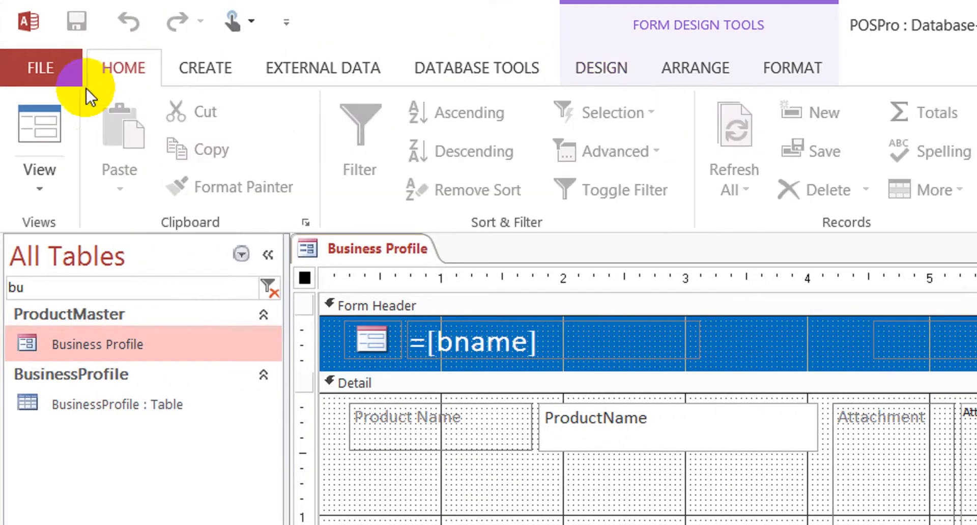
left_click(44, 112)
right_click(619, 477)
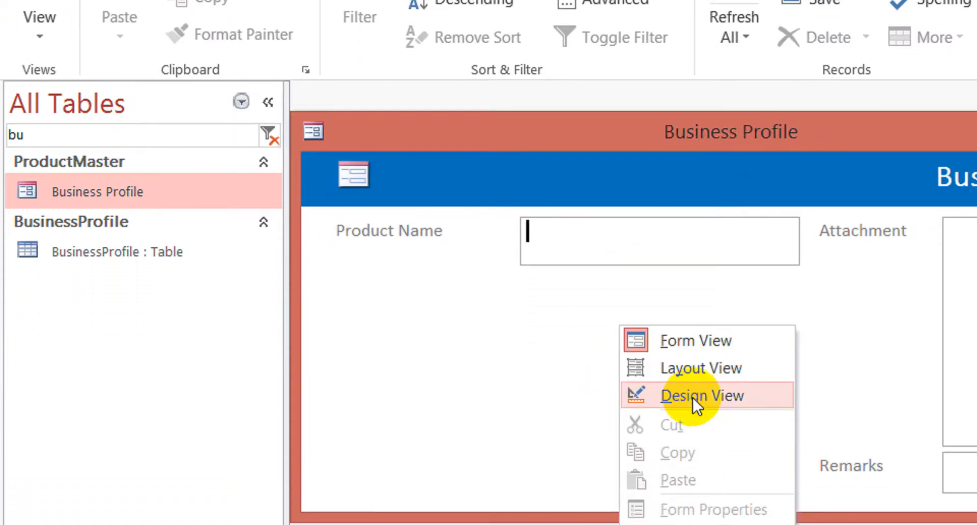
left_click(692, 396)
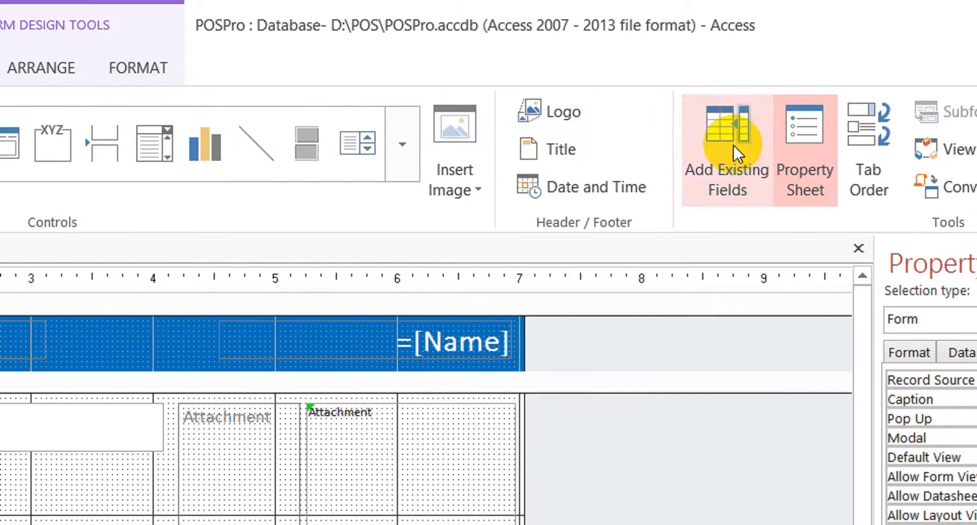
- Add the Bname field from the Field List to the Detail layout, and delete the Product Name label and text box above it
left_click(960, 5)
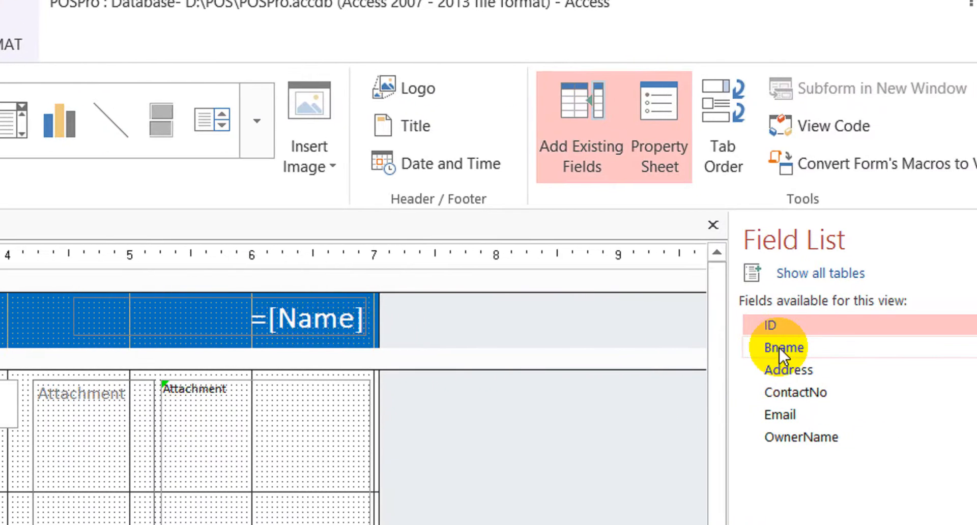
left_click_drag(779, 347, 197, 395)
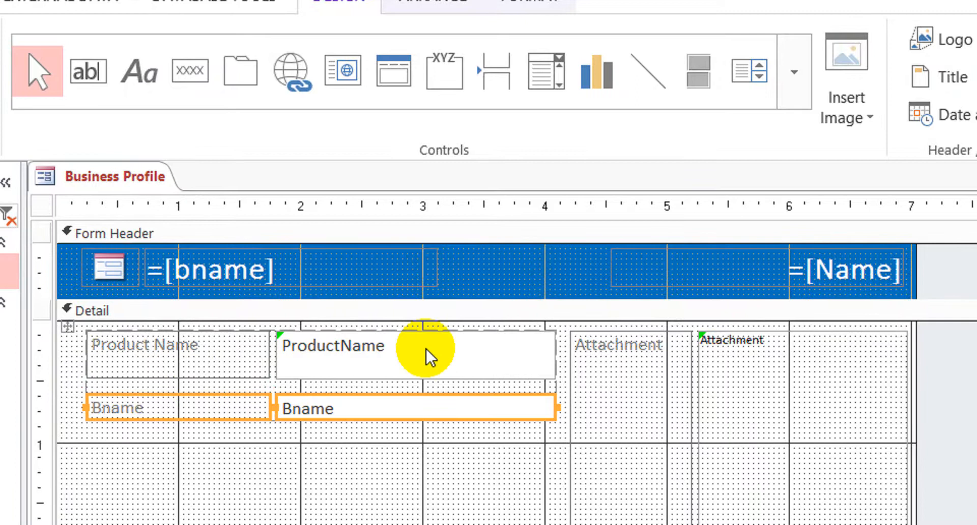
left_click(430, 346)
key("Delete")
left_click(429, 353)
key("Delete")
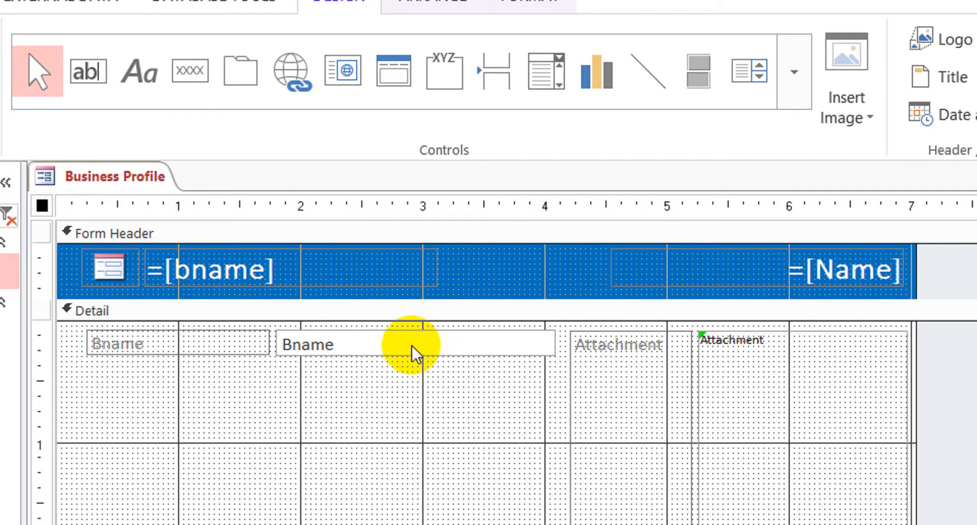
- Make the Bname row taller and change its label text to "Business name:"
left_click(414, 348)
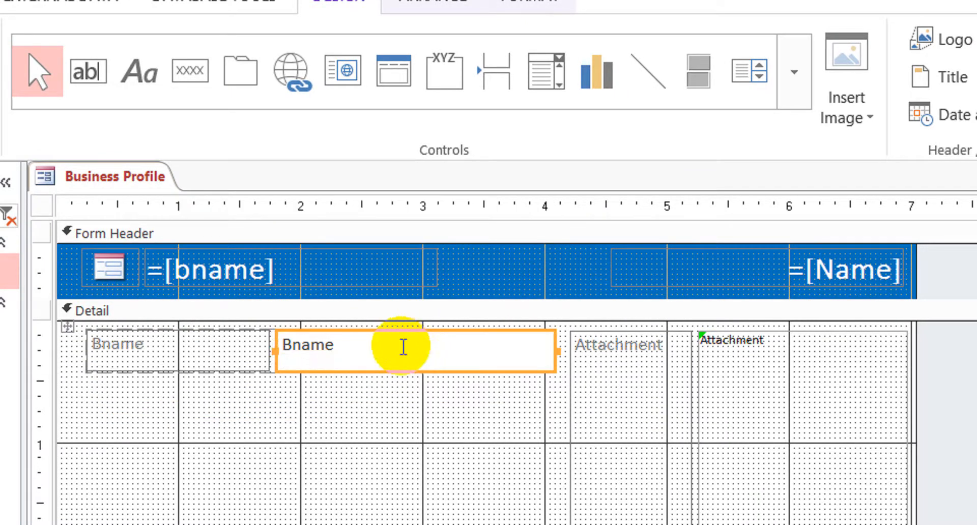
left_click(234, 362)
left_click(204, 342)
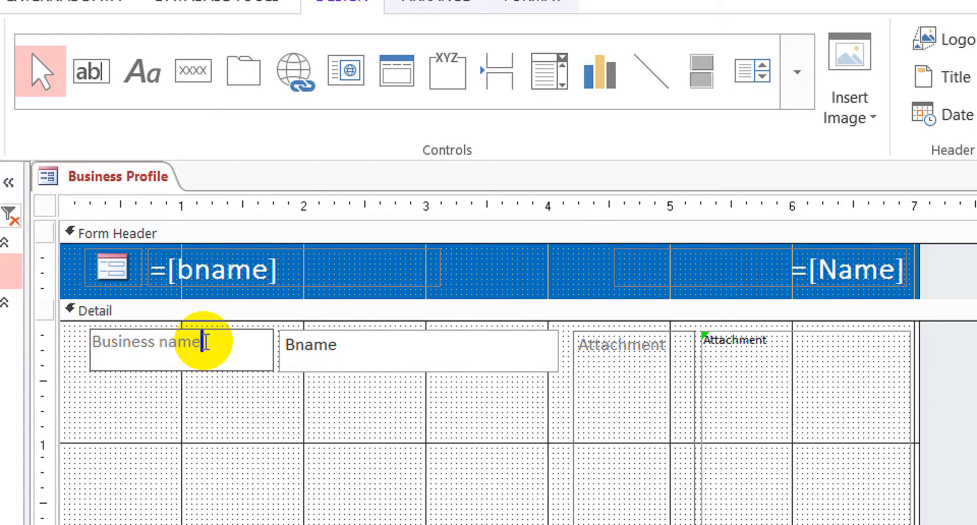
left_click(395, 439)
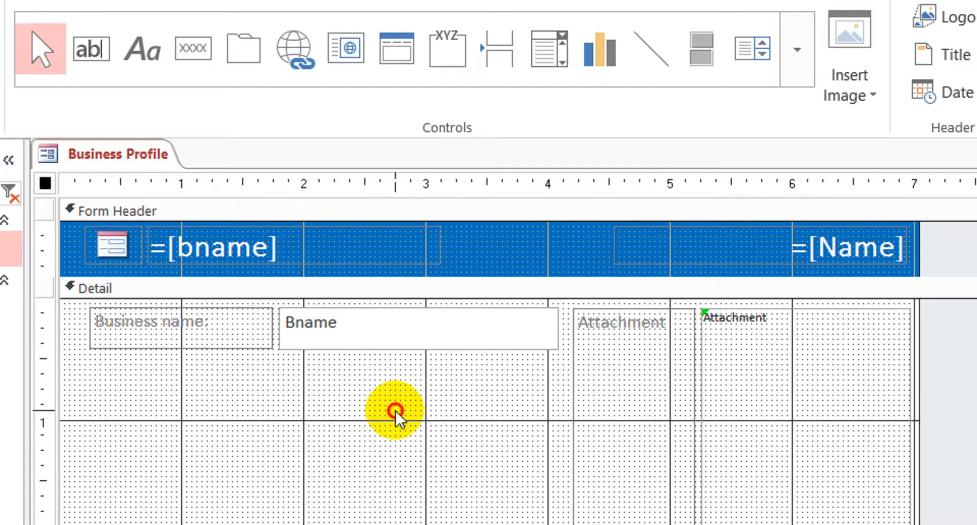
- Add the Address, ContactNo, Email and OwnerName fields to the Detail layout, stacked in that order beneath Bname
left_click_drag(949, 290, 0, 351)
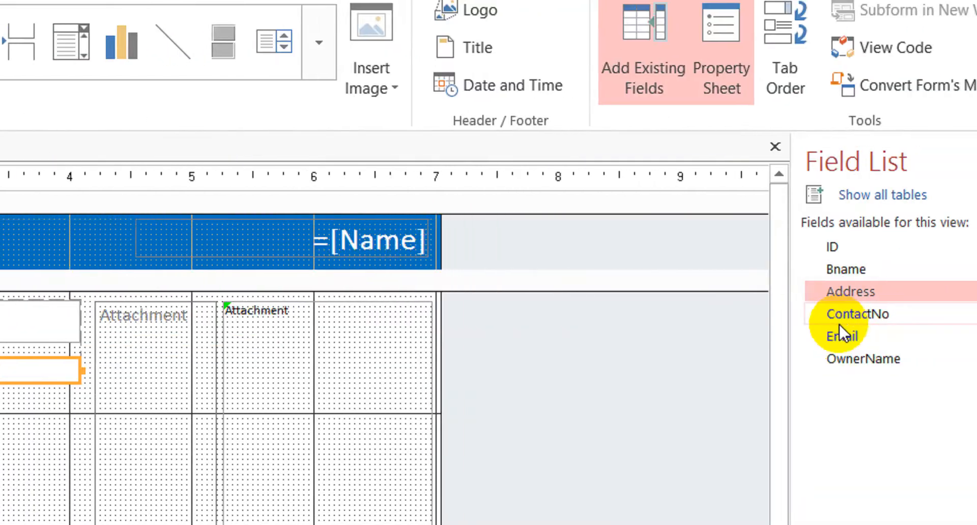
left_click_drag(814, 328, 0, 366)
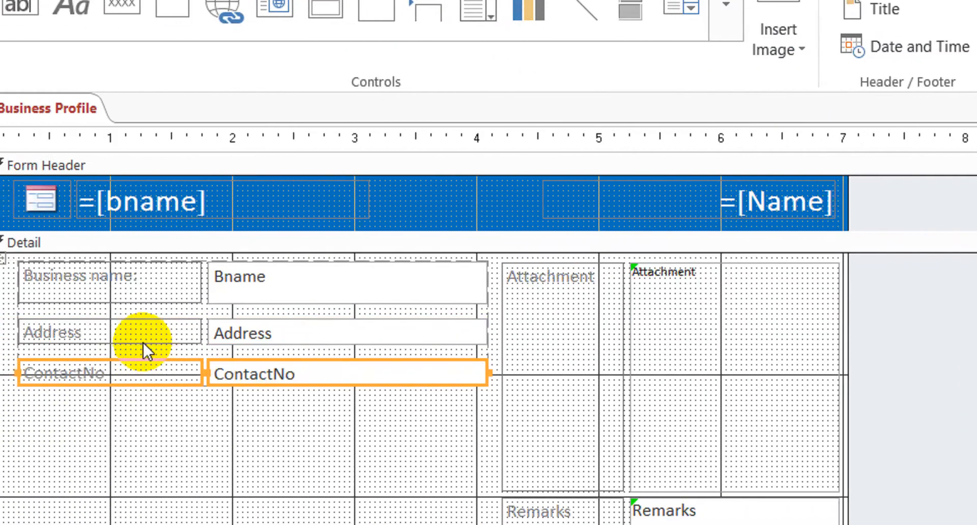
left_click_drag(844, 301, 0, 395)
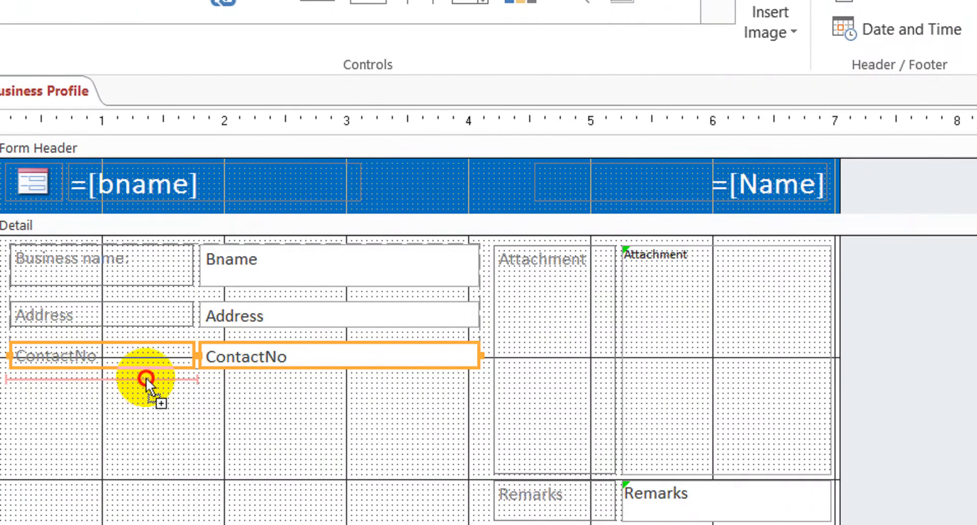
left_click_drag(145, 377, 147, 377)
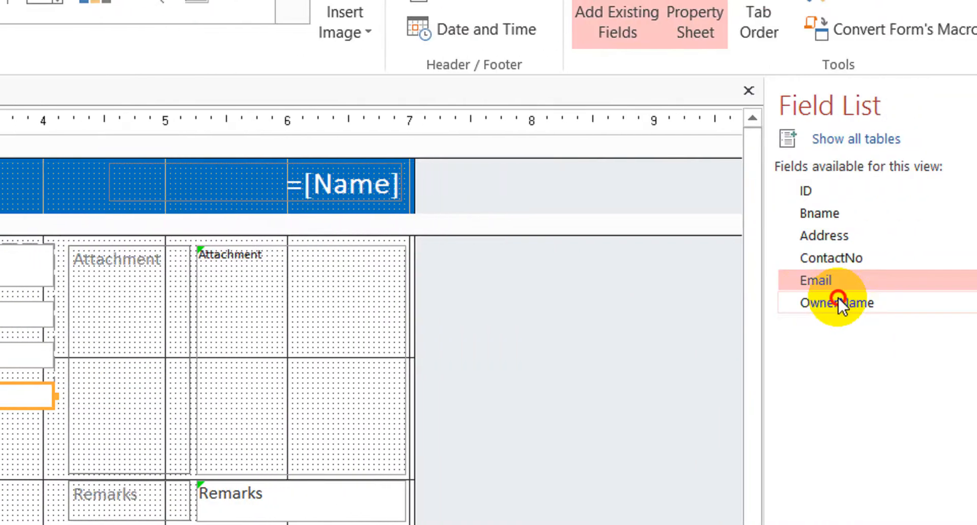
left_click_drag(838, 302, 0, 415)
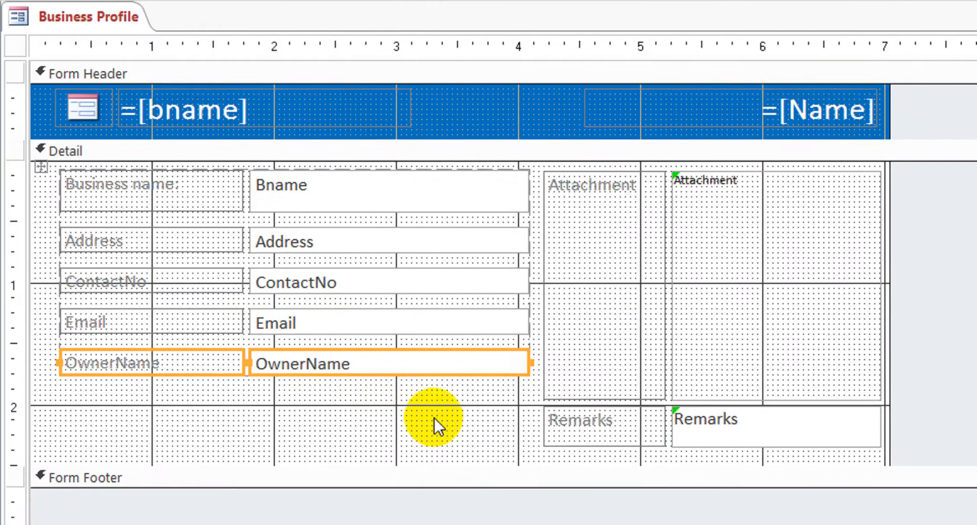
- Size the labels and text boxes of the five business fields to the tallest one
left_click_drag(435, 417, 126, 206)
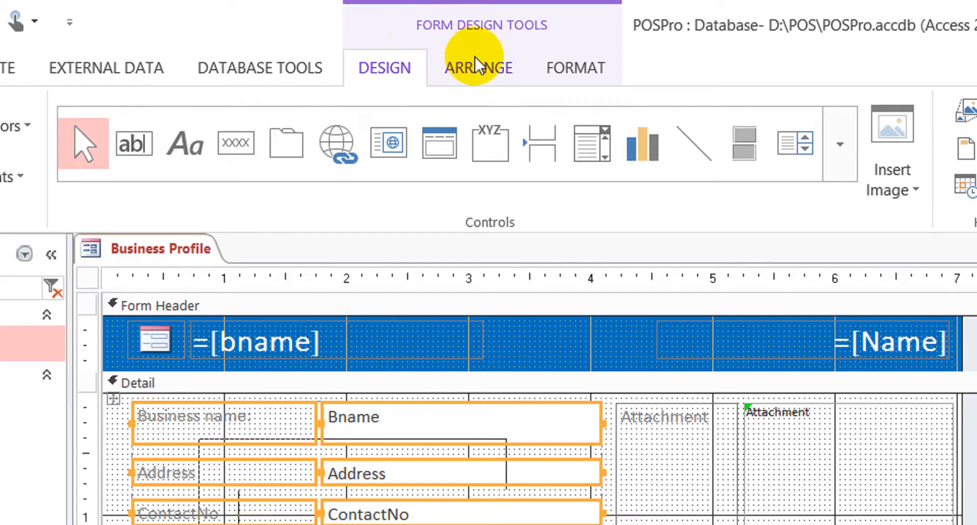
left_click(478, 65)
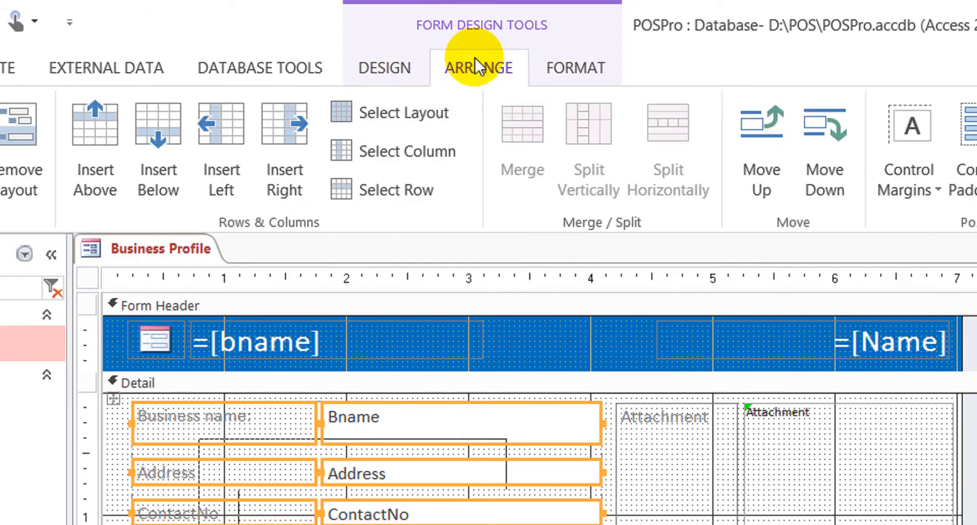
left_click(976, 190)
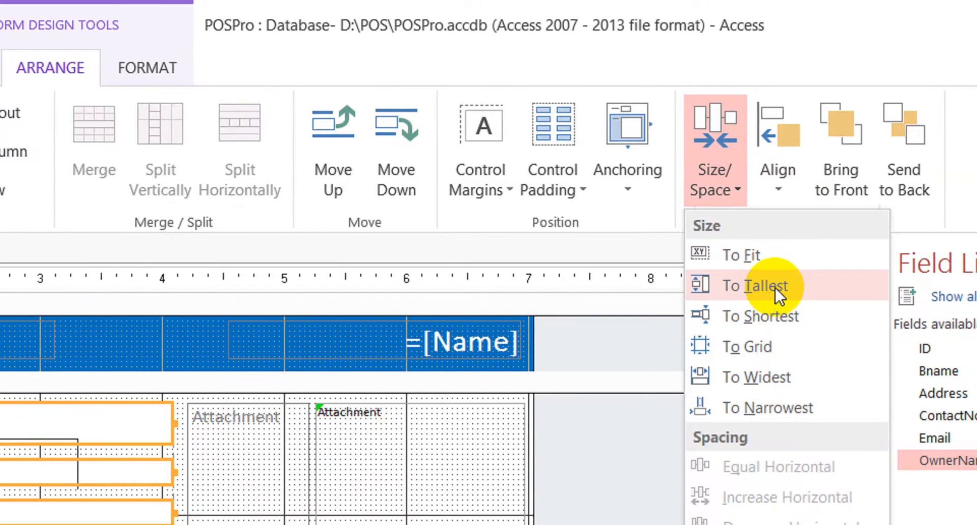
left_click(774, 288)
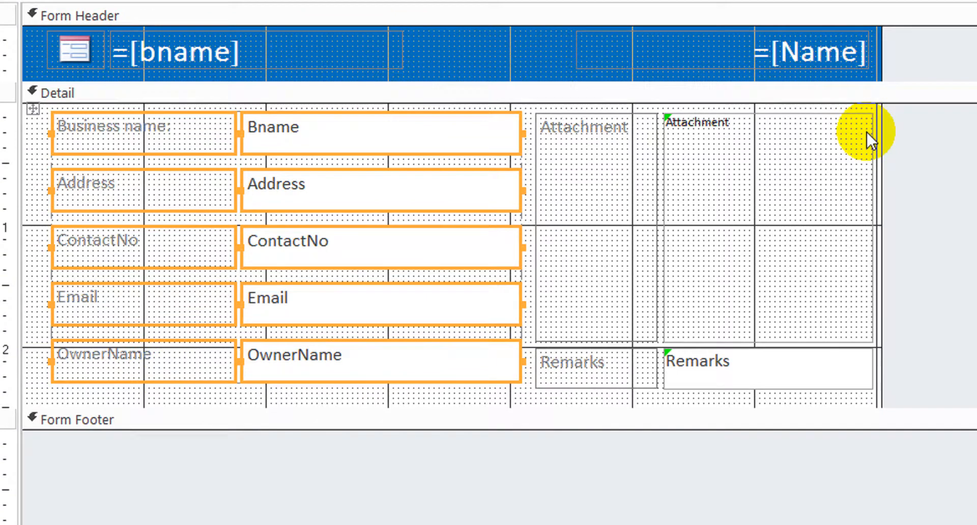
- Change the OwnerName label text to "Owner Name"
left_click(949, 234)
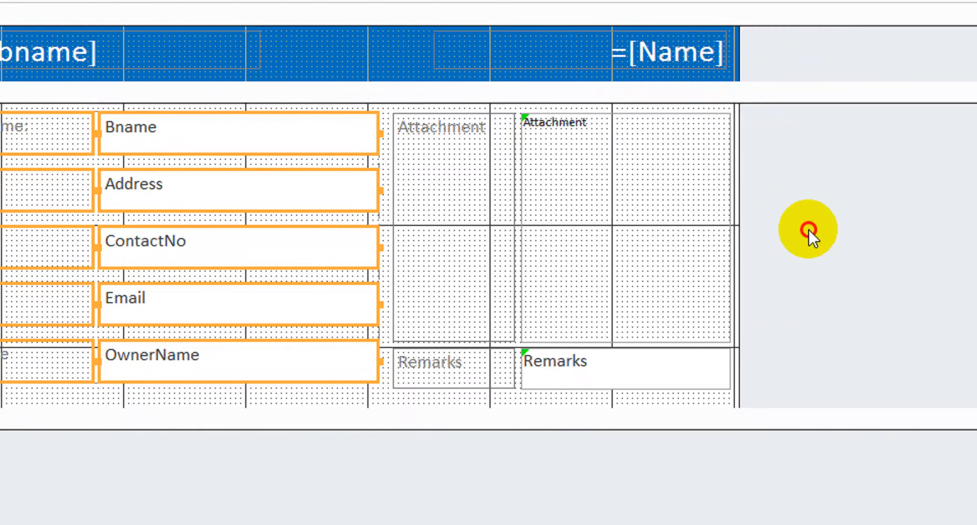
left_click(199, 360)
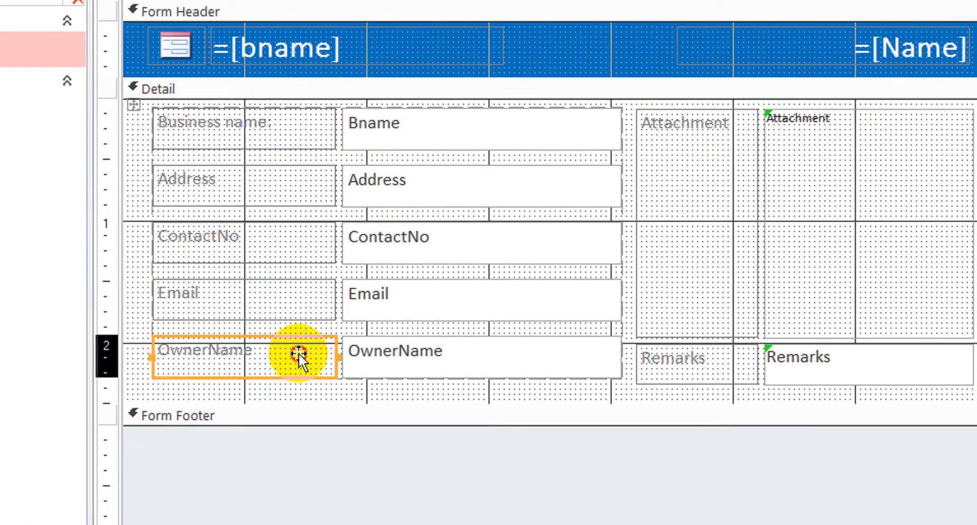
left_click(299, 356)
key("Left")
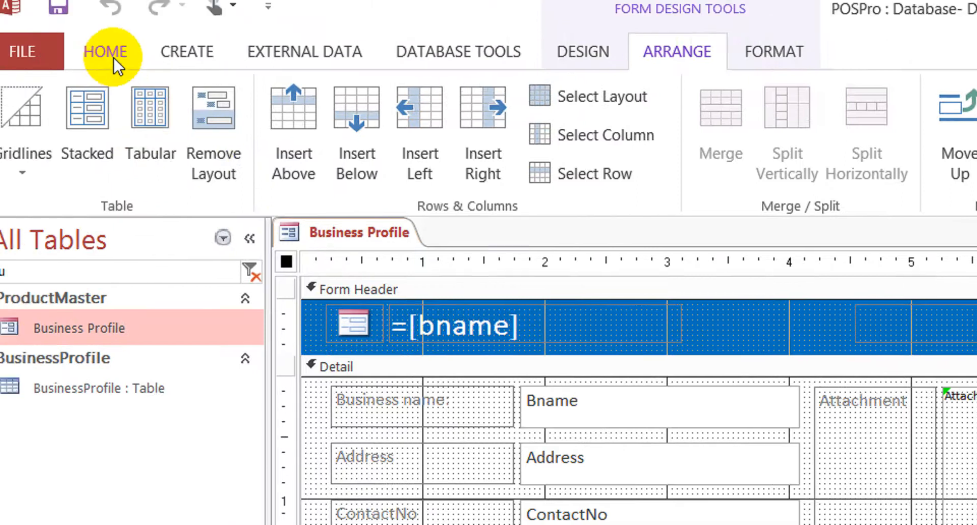
- Examine the form's Default View and Cycle settings in the Property Sheet
left_click(131, 26)
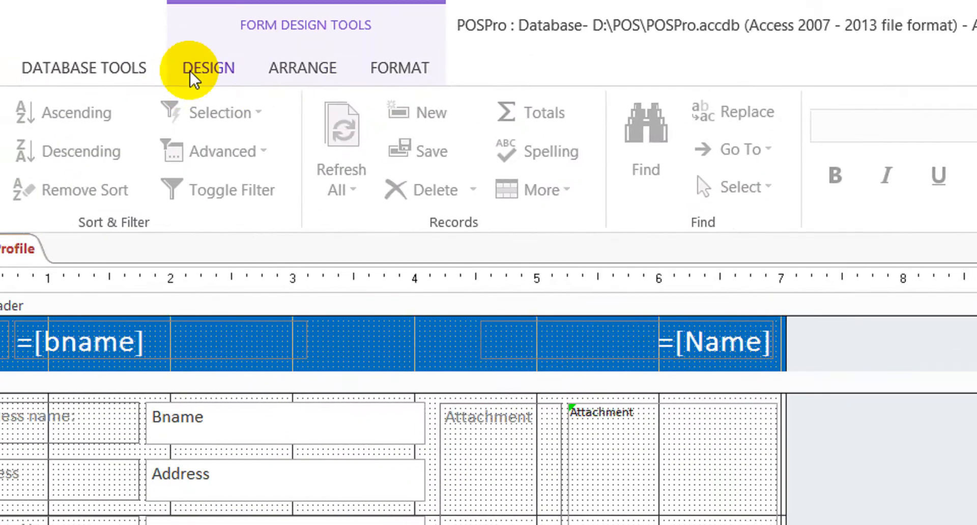
left_click(191, 30)
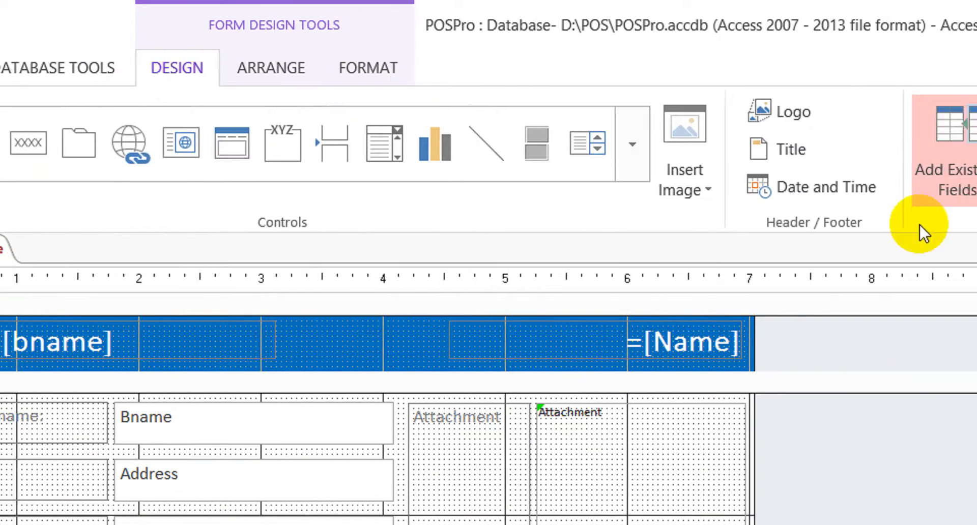
left_click(789, 189)
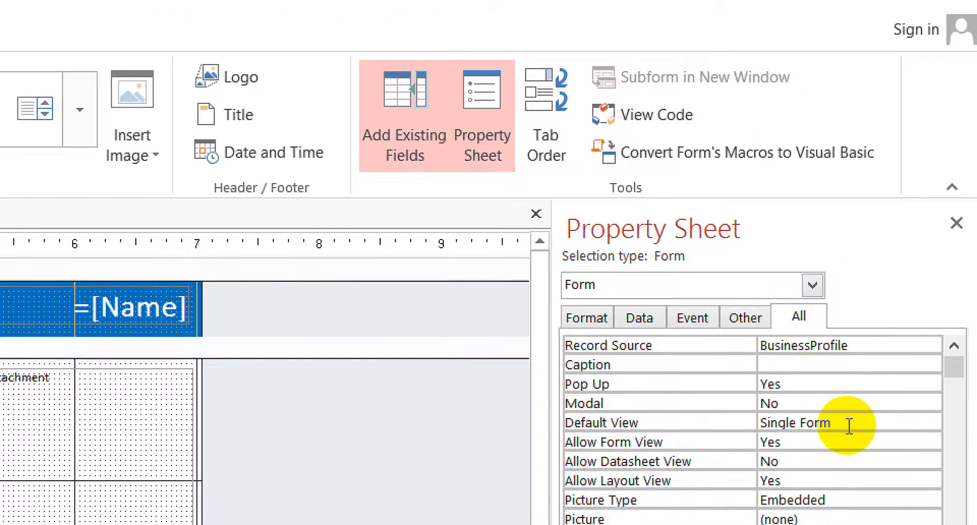
left_click(850, 406)
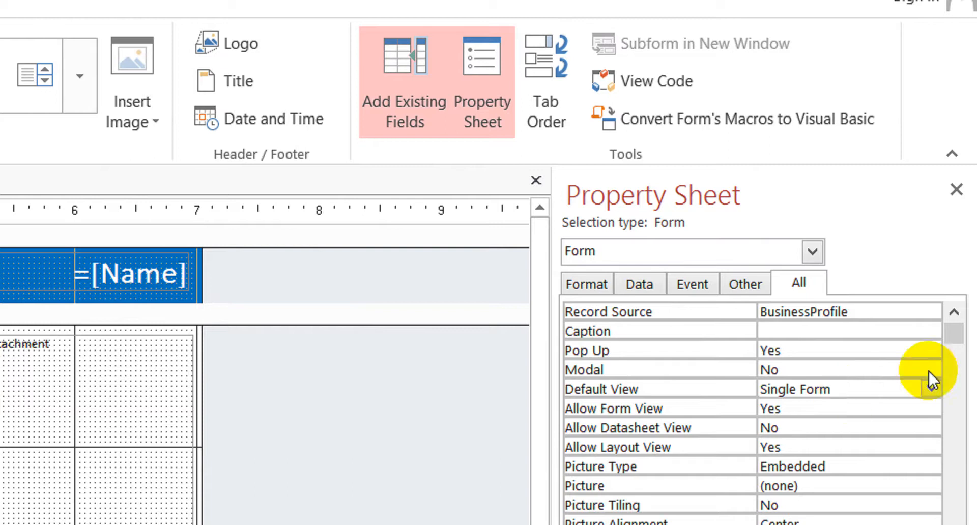
left_click_drag(958, 337, 953, 524)
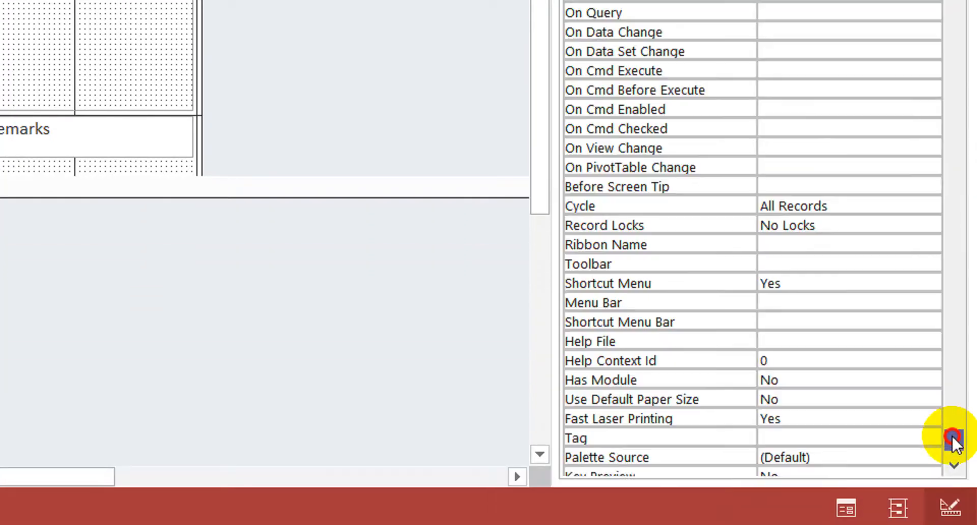
left_click_drag(953, 438, 954, 449)
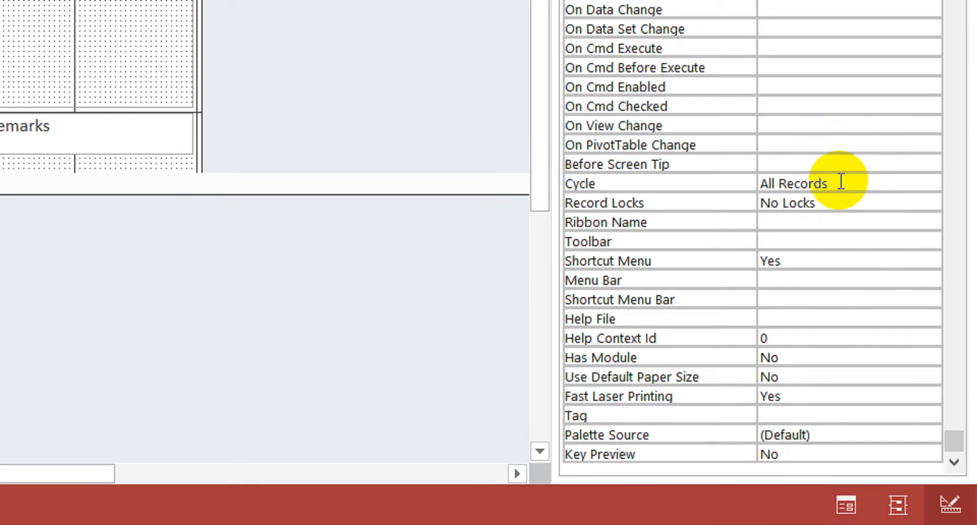
key("Down")
key("Up")
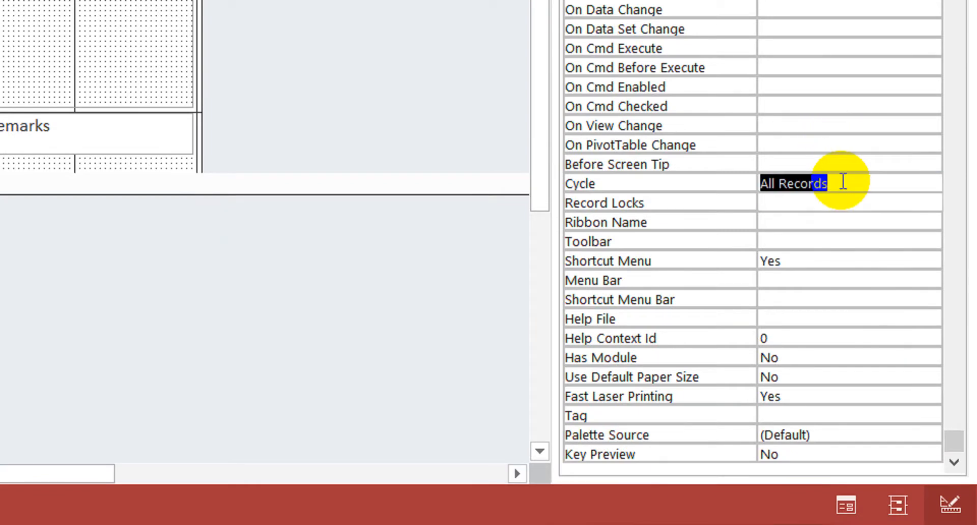
key("Down")
key("Up")
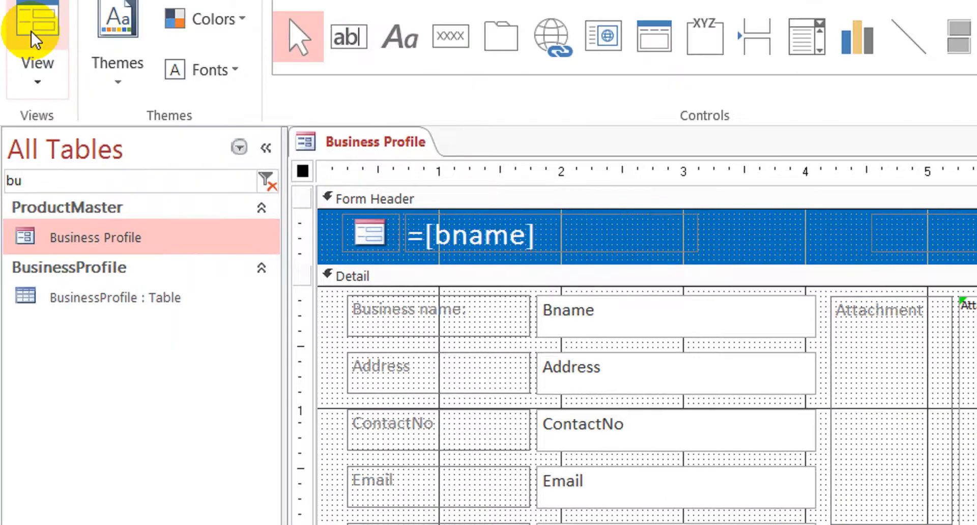
- Show the Business Profile form in Form View and enter Learn With Purpose as business name and UAE as address
left_click(32, 63)
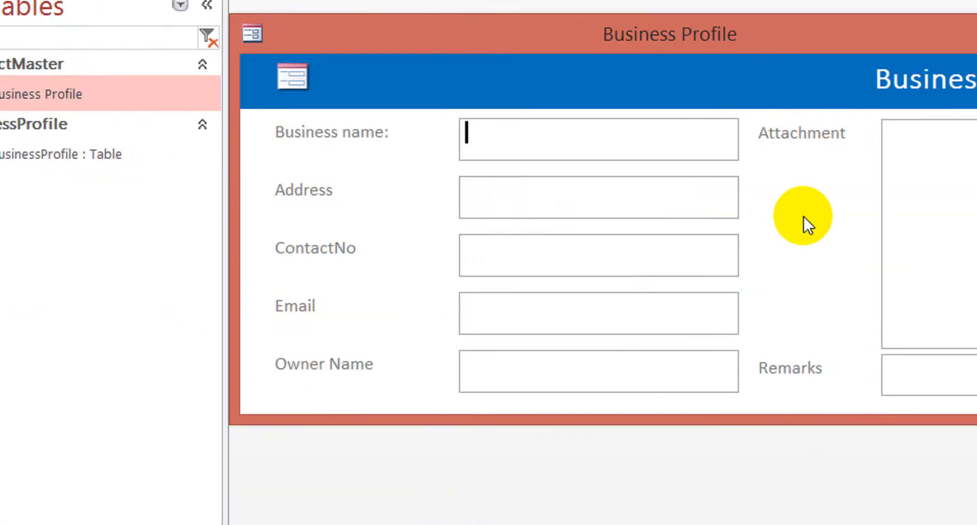
left_click(933, 184)
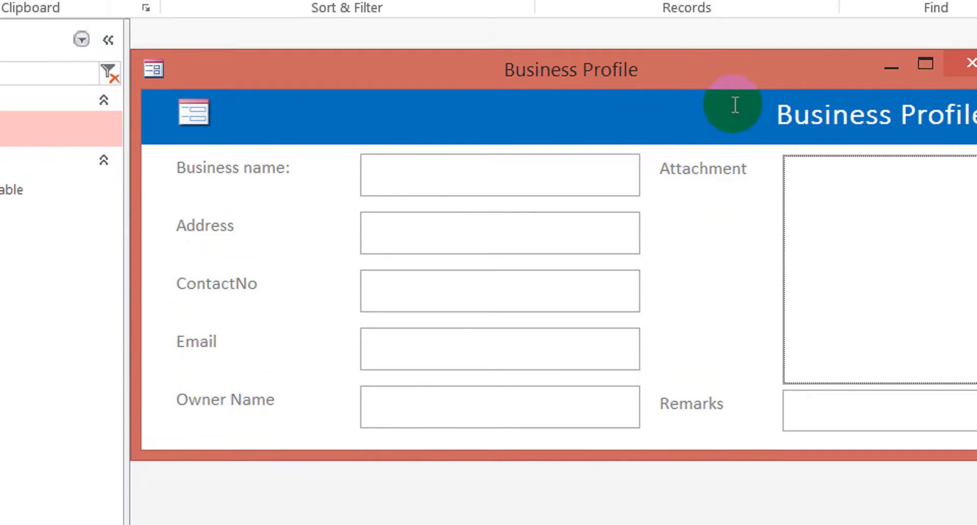
left_click(435, 77)
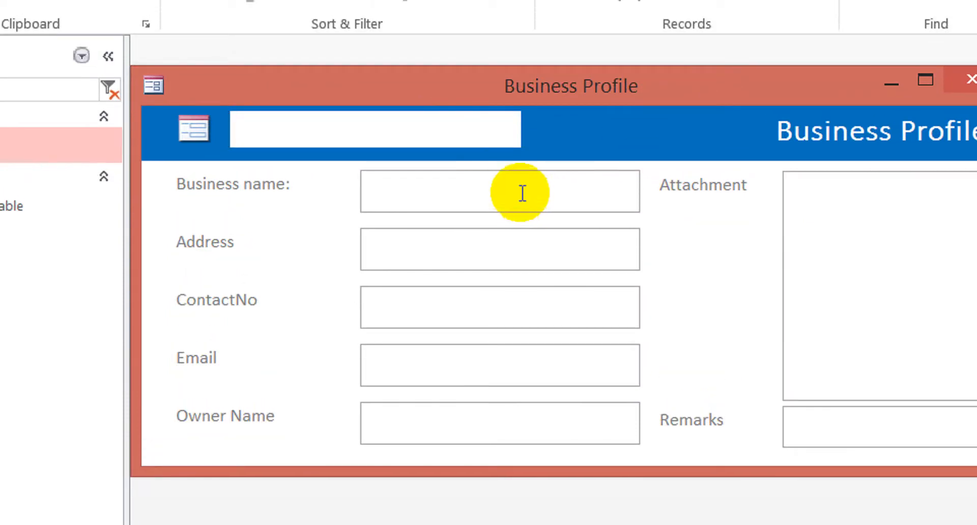
left_click(523, 191)
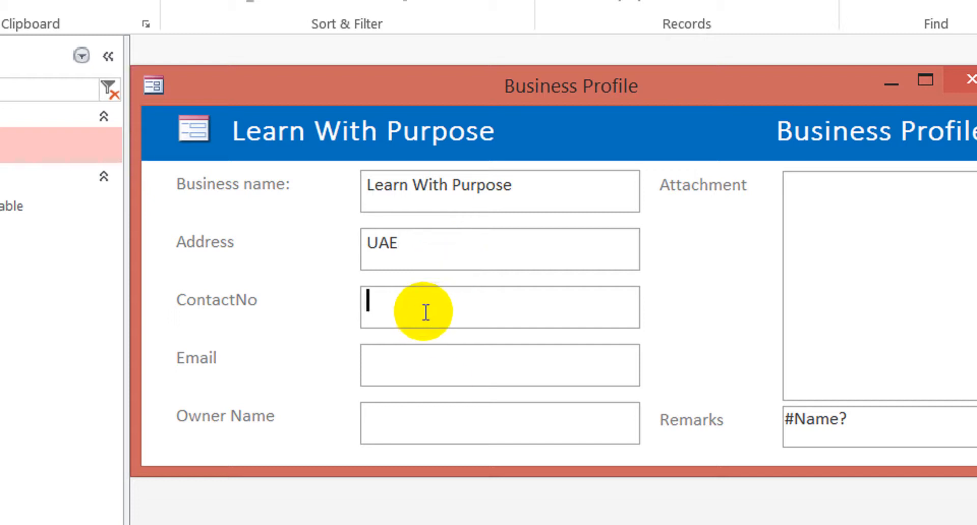
- Fill in the business e-mail and contact number, leave Owner Name empty and close the form
left_click(452, 373)
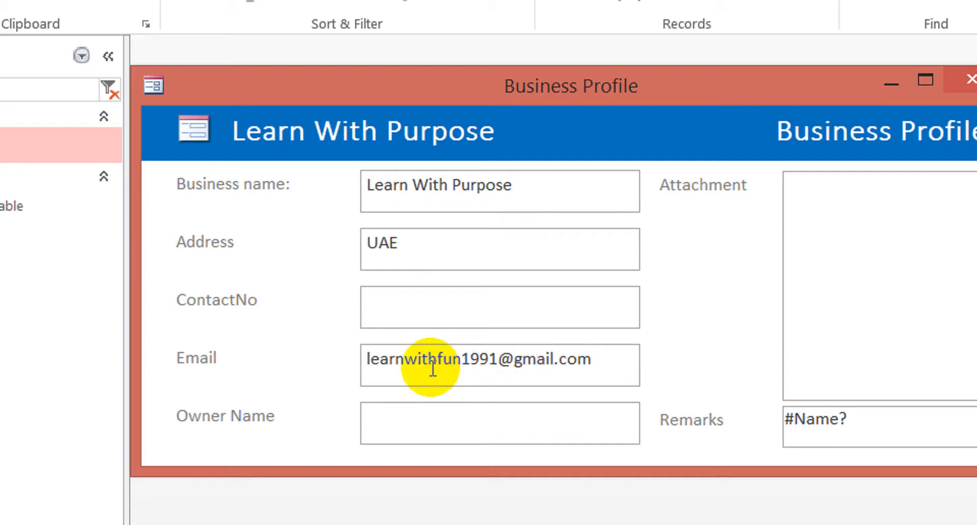
left_click(467, 304)
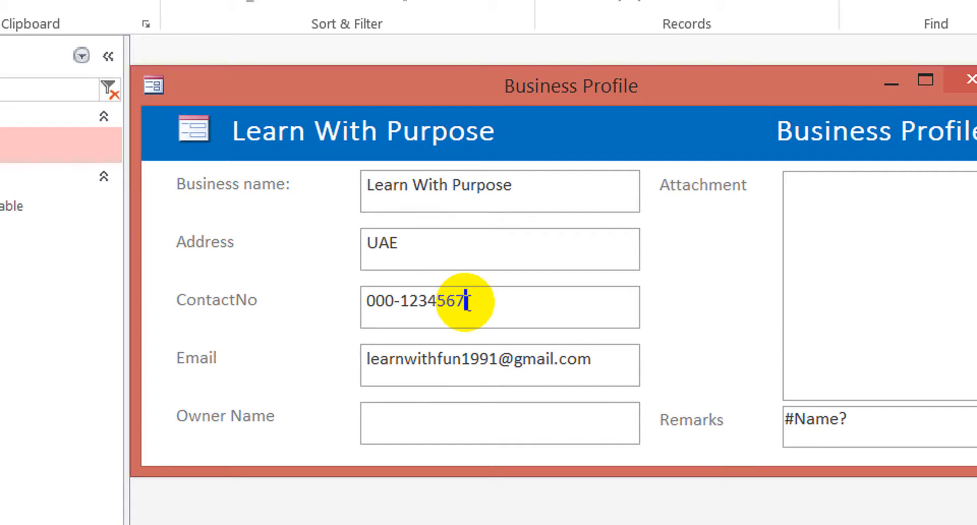
left_click(540, 429)
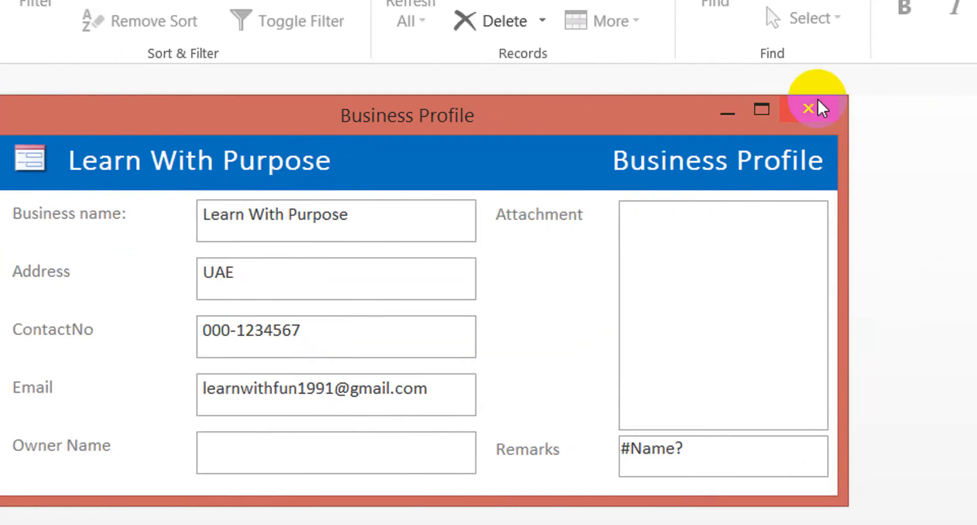
left_click(814, 107)
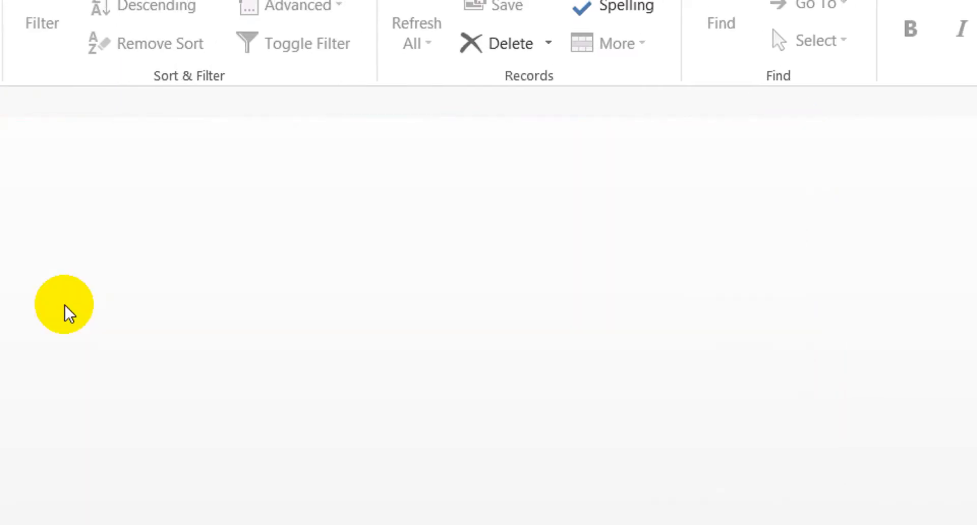
- Open the BusinessProfile table in Design View and add an Attachment field with the Attachment data type
left_click(103, 260)
right_click(103, 261)
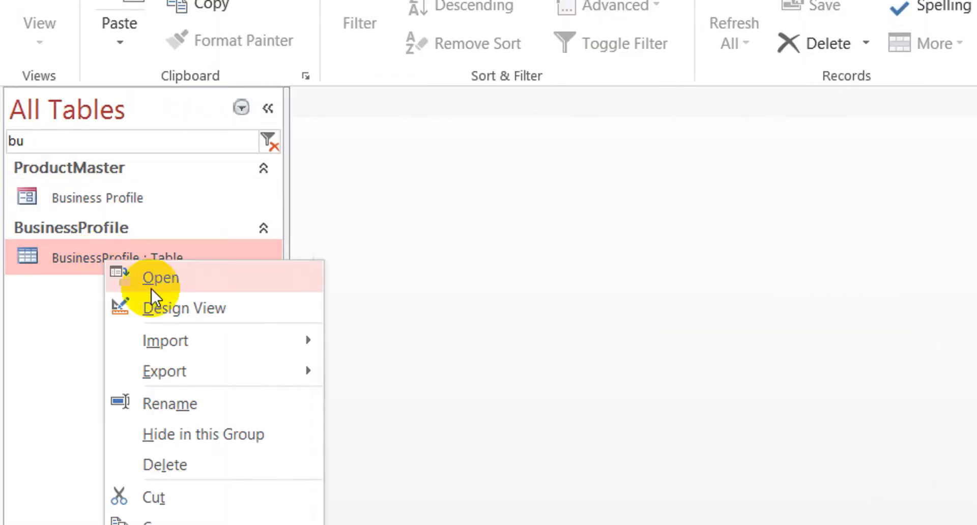
left_click(178, 312)
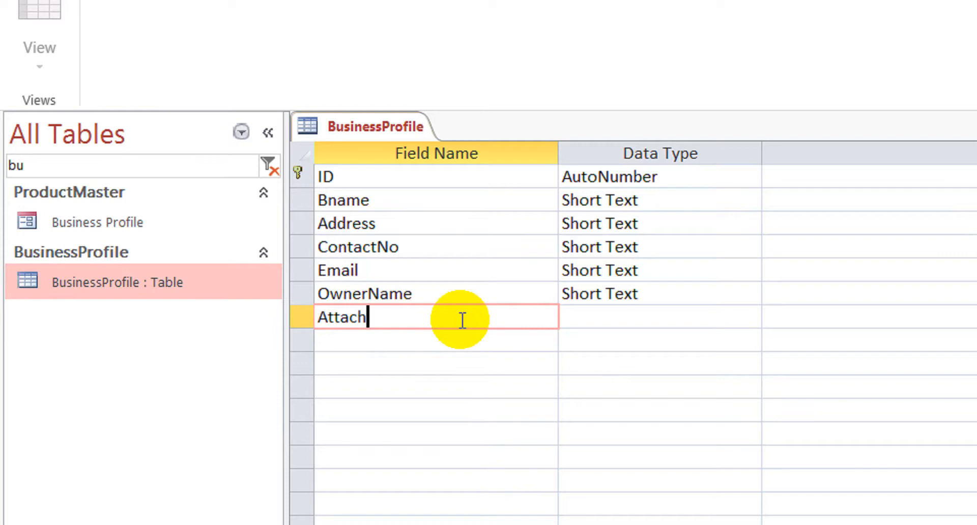
key("Down")
key("Up")
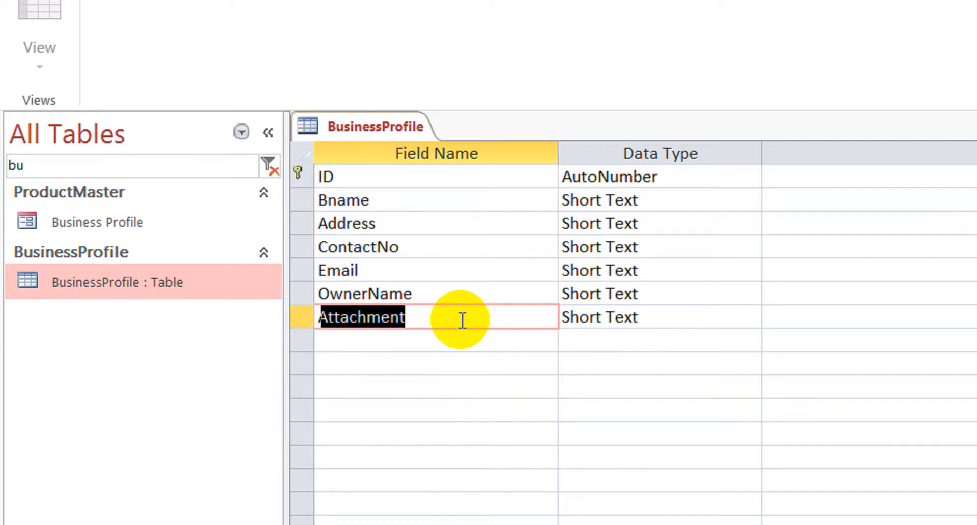
key("Tab")
type("a")
key("Down")
key("Up")
key("shift+Tab")
- Add a Remarks field with the Long Text data type below Attachment and close the BusinessProfile table
key("Down")
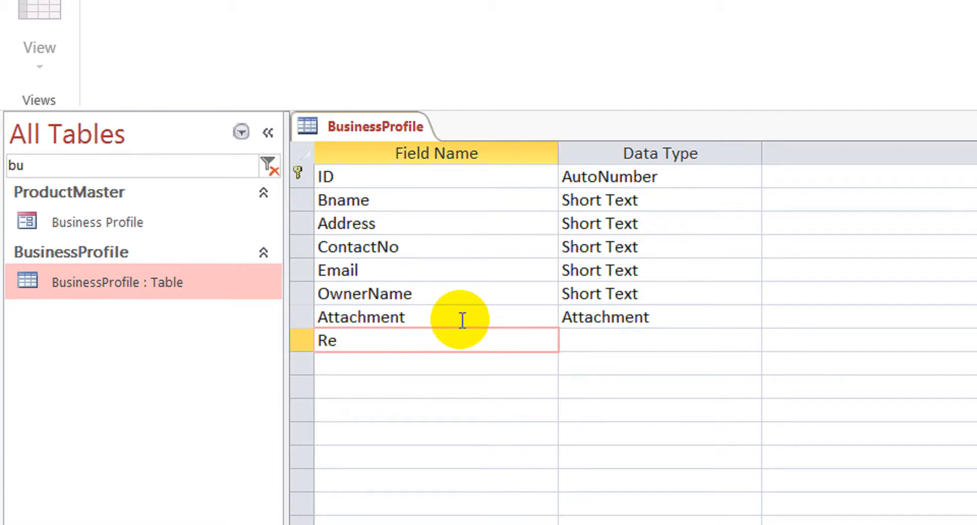
key("Down")
key("Up")
key("F2")
type("s")
key("Down")
key("Up")
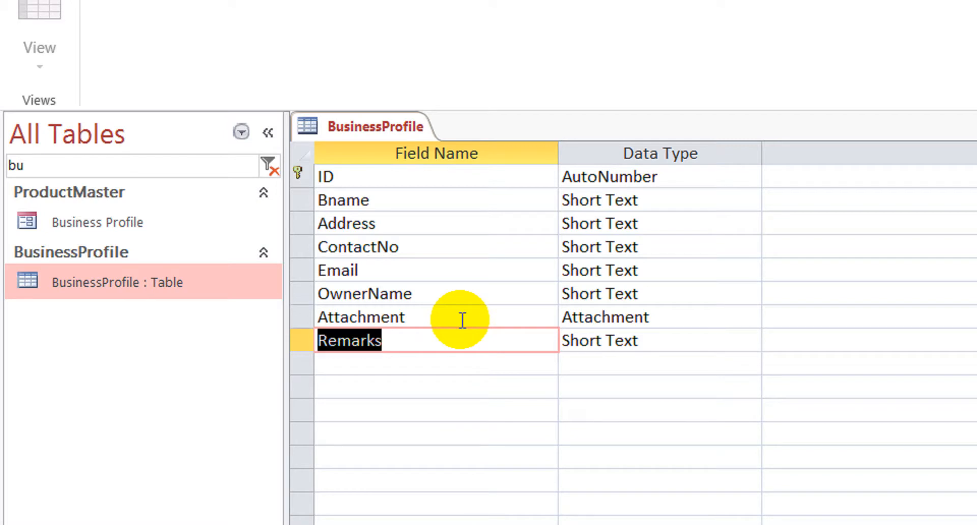
key("Tab")
key("Down")
key("Up")
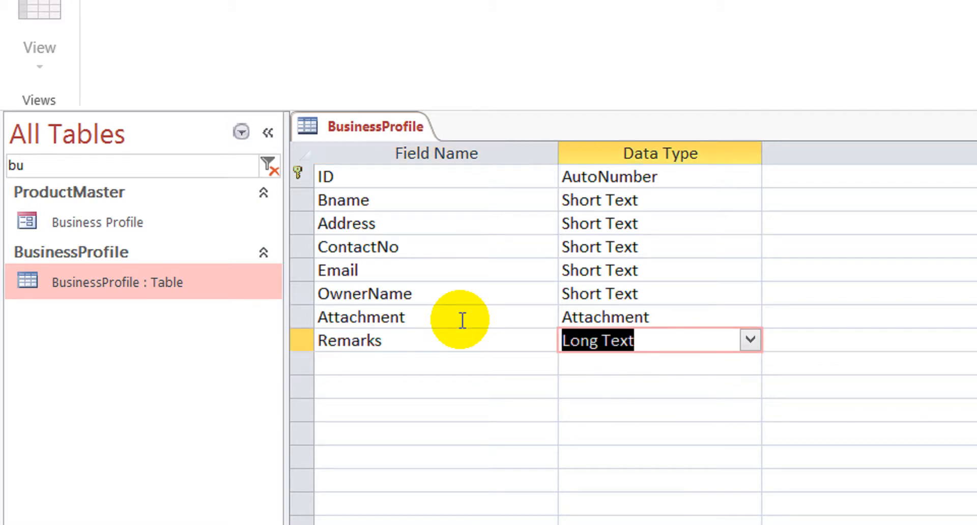
right_click(374, 127)
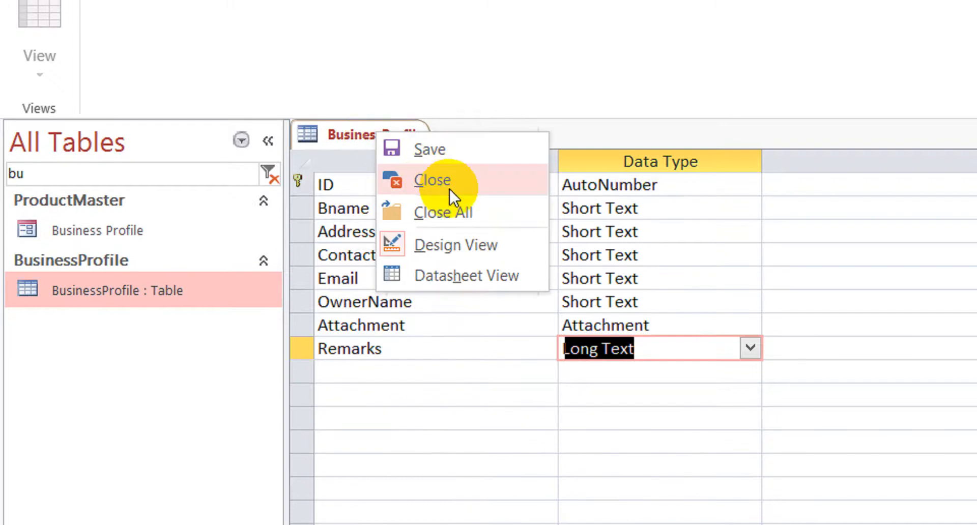
left_click(450, 188)
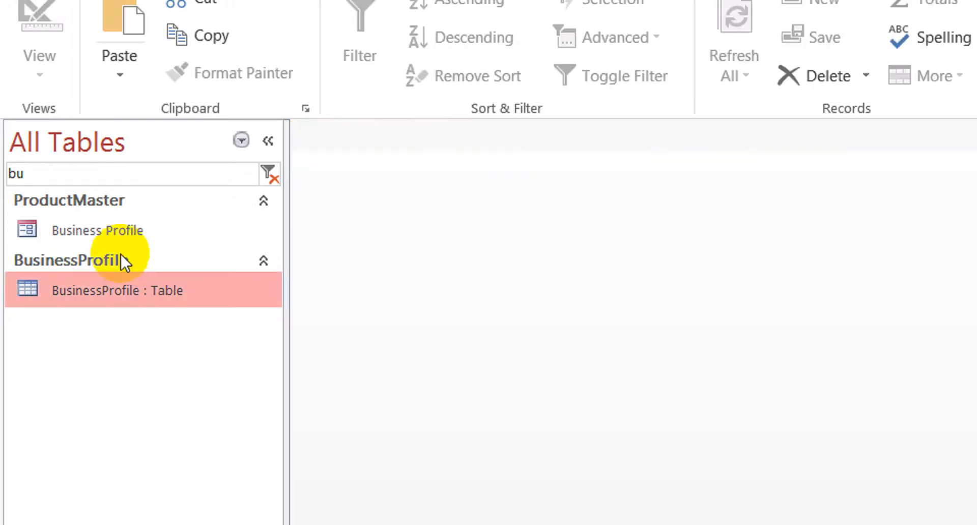
- Reopen the Business Profile form to check its Attachment and Remarks fields, and close it
double_click(108, 235)
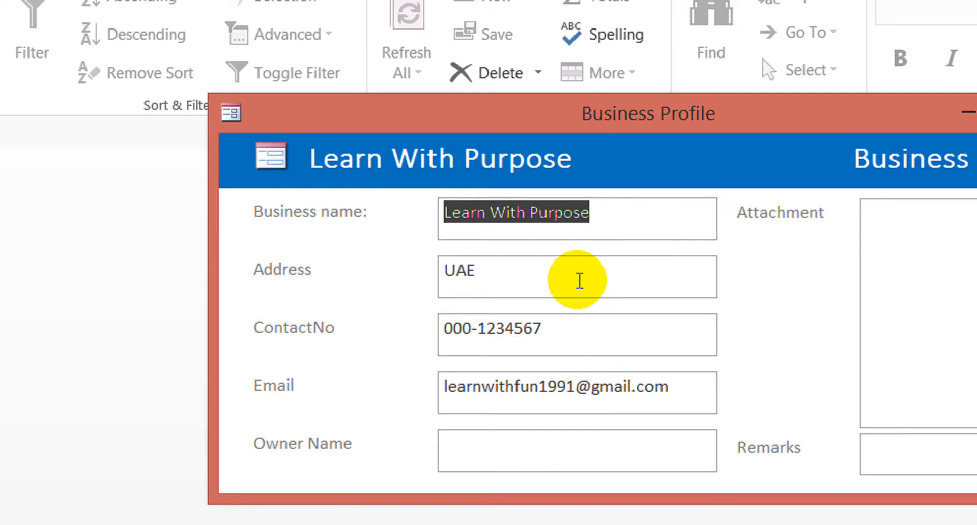
left_click(556, 284)
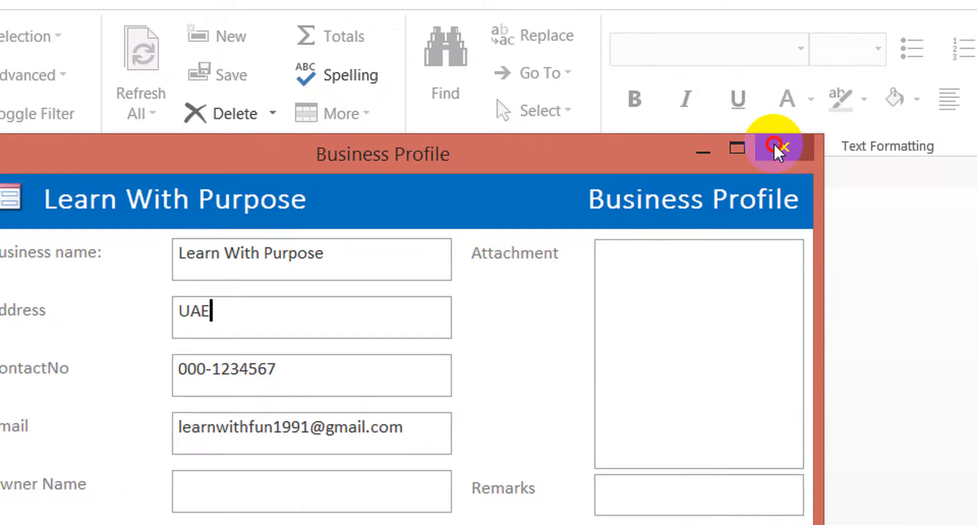
left_click(780, 148)
- Filter the object list by "vou" and open the Voucher report in Design View
left_click(100, 210)
type("bu")
left_click_drag(102, 205, 1, 131)
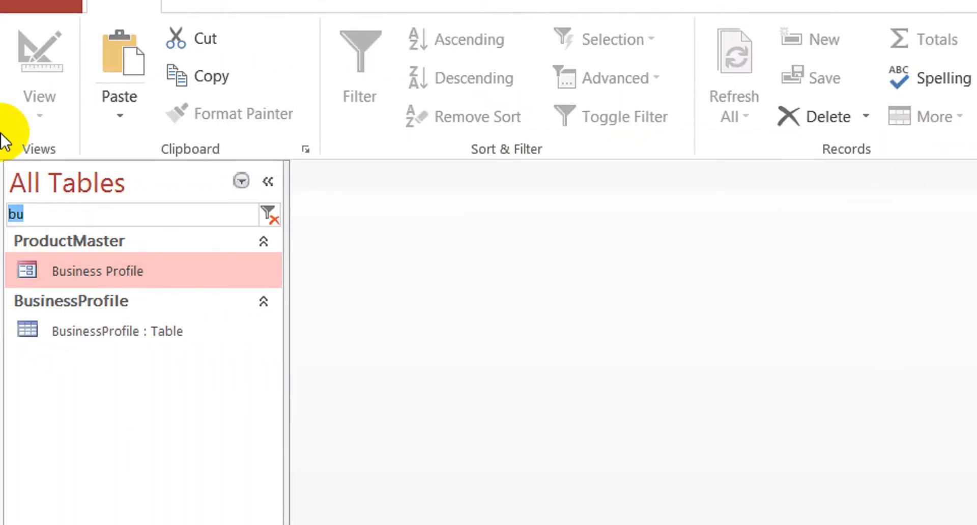
type("vou")
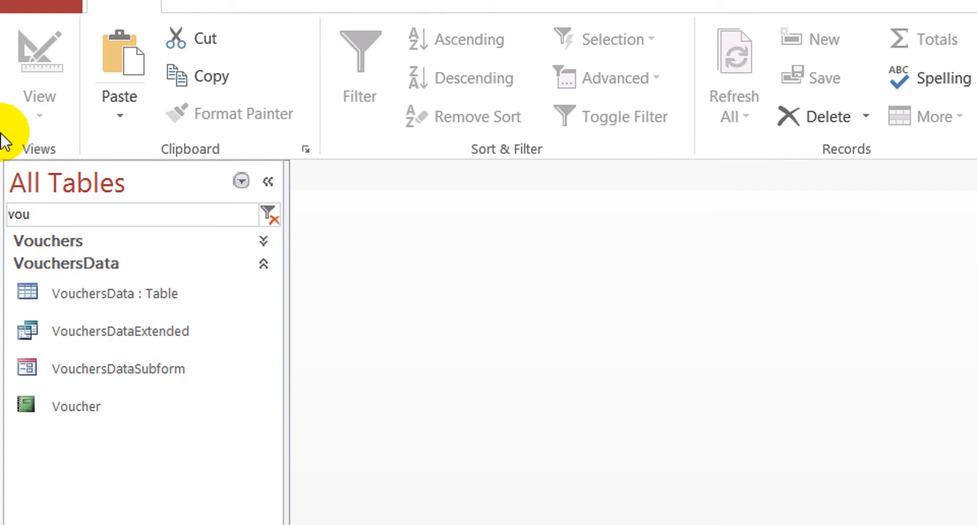
right_click(78, 407)
left_click(167, 441)
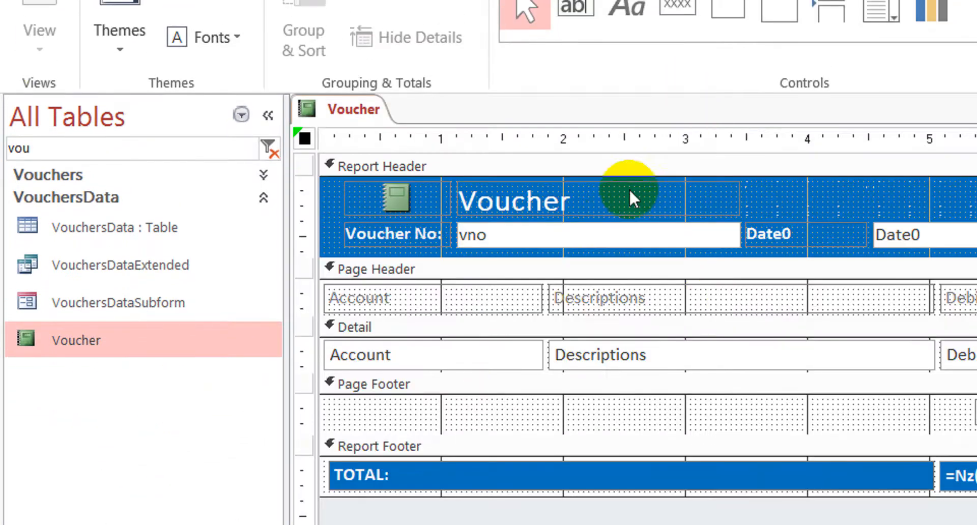
- Enlarge the Voucher report's Report Header to about 1.5 inches high
left_click(616, 200)
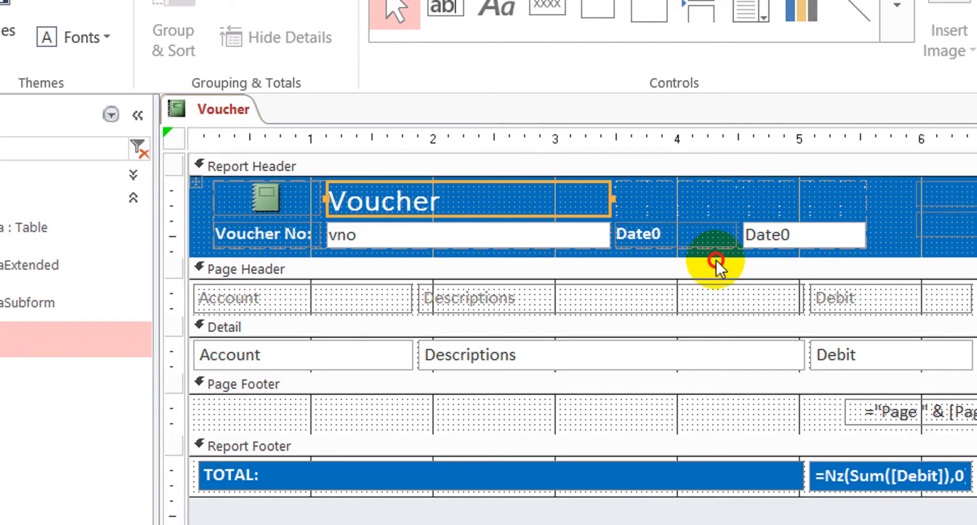
left_click(716, 261)
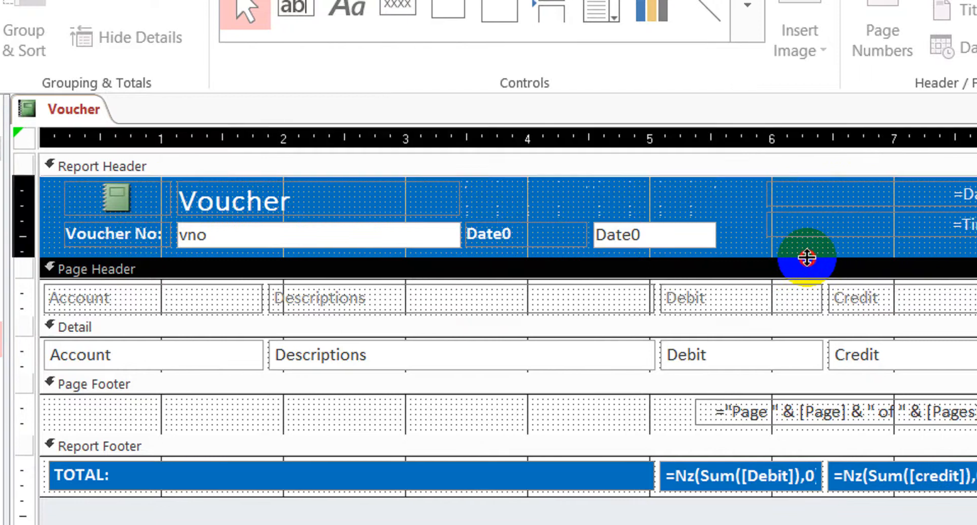
left_click_drag(806, 257, 789, 362)
- Delete the logo and the Voucher title label from the Report Header, including their empty layout cells
left_click(364, 192)
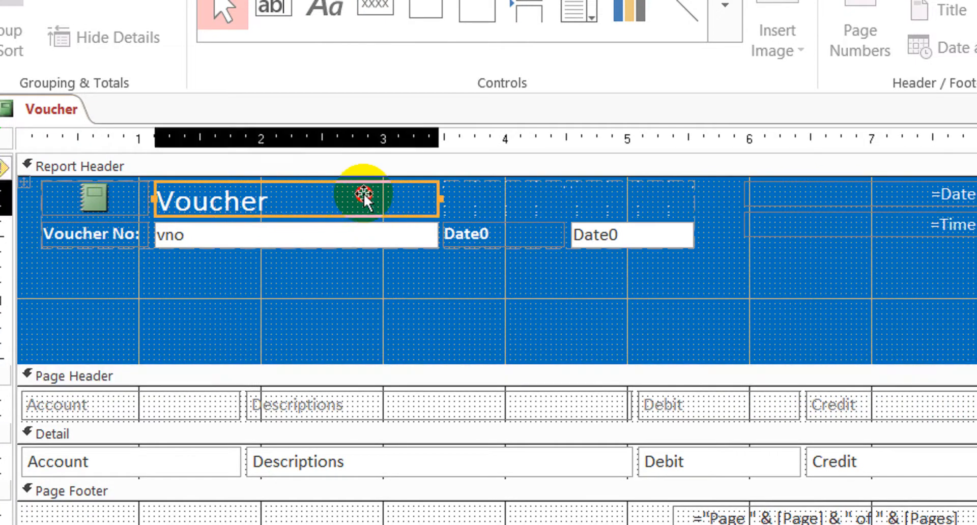
left_click(189, 196)
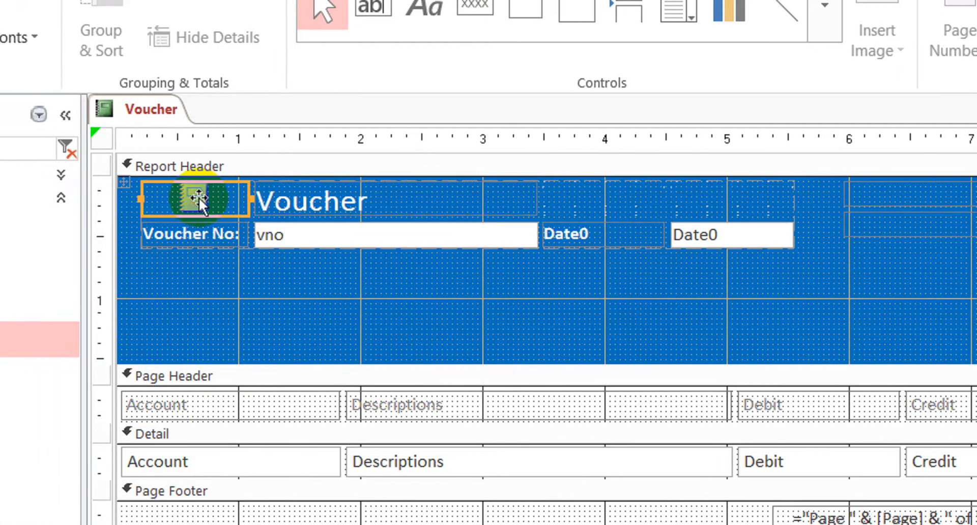
key("Delete")
left_click(333, 203)
left_click(196, 189)
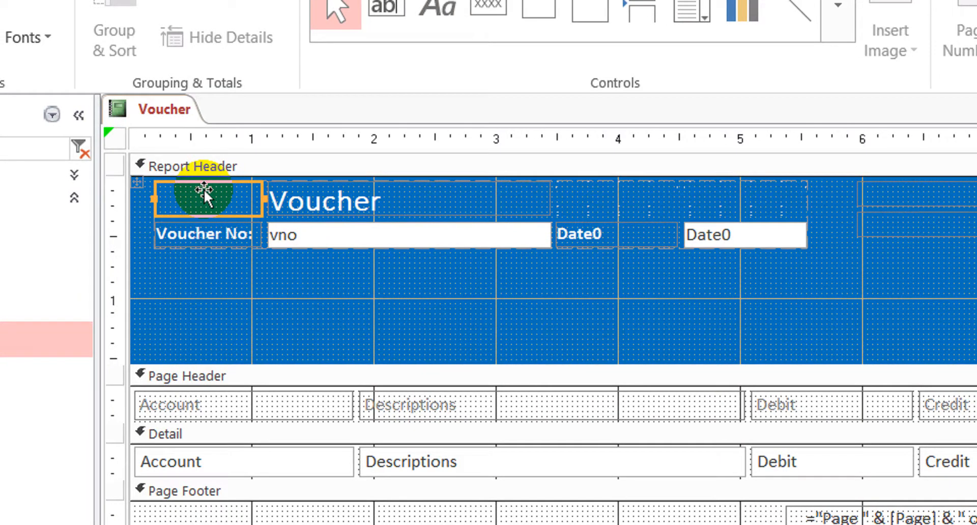
left_click(329, 192)
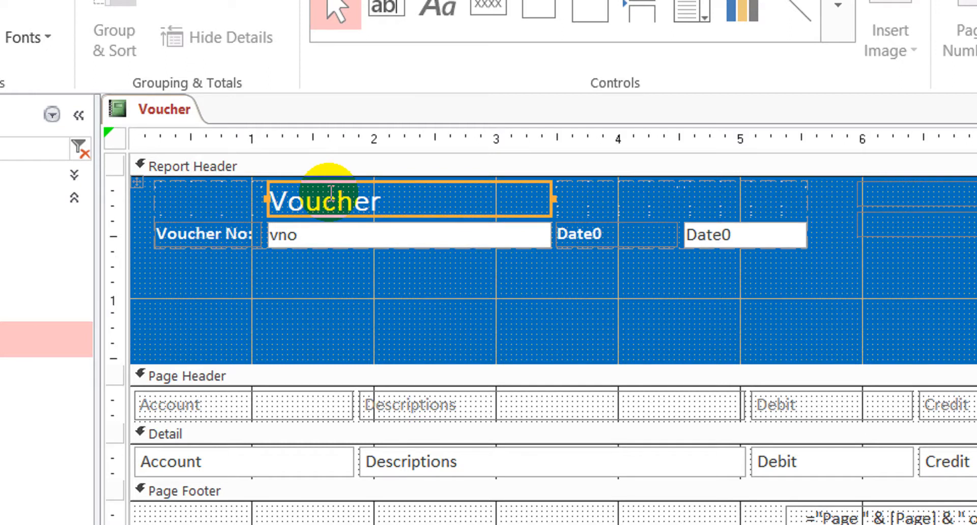
key("Delete")
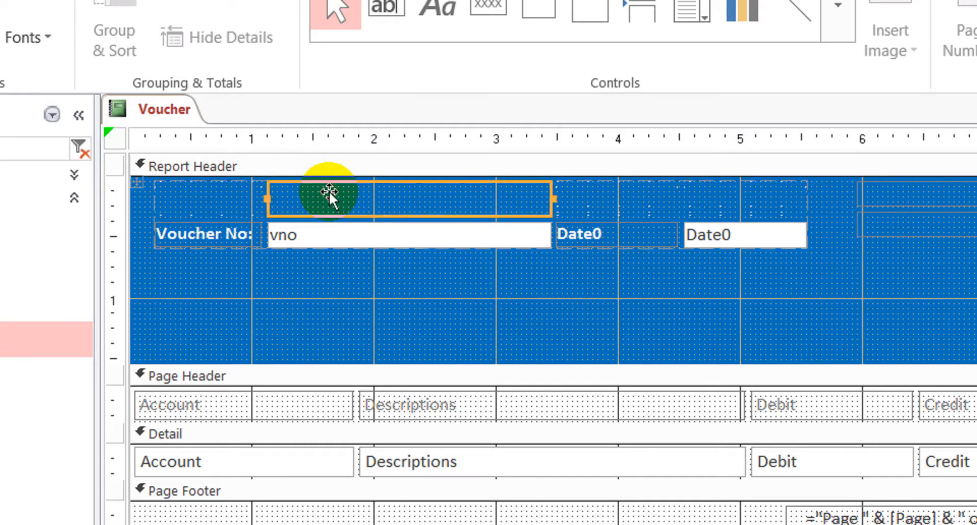
key("Delete")
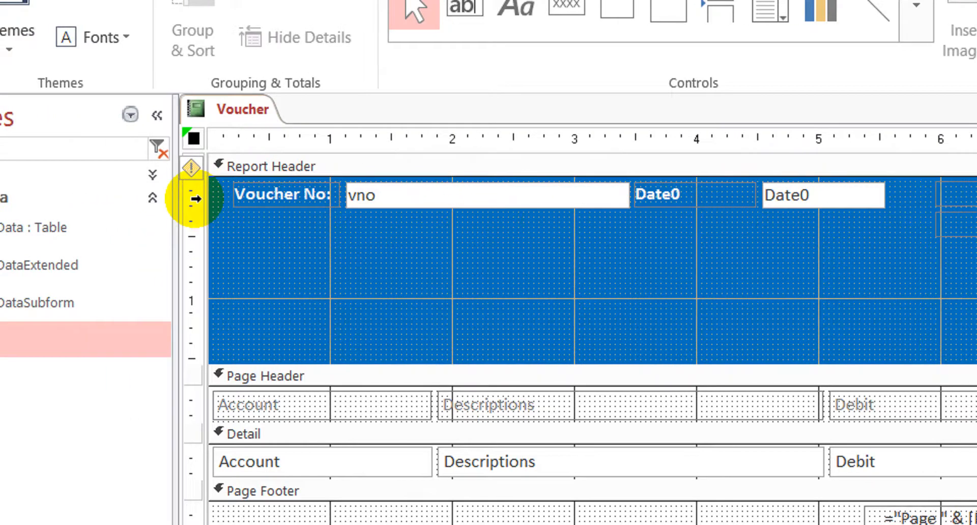
- Move the Voucher No and Date0 labels and text boxes together down to just above the header's 1-inch mark
left_click_drag(865, 256, 275, 184)
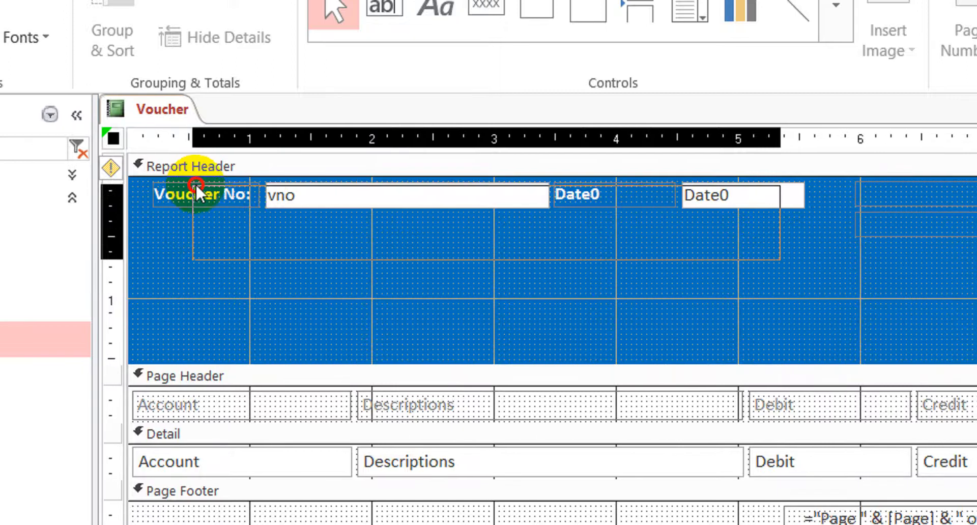
key("Down")
key("Down")
key("Down")
key("Down")
key("Down")
key("Down")
key("Down")
key("Down")
key("Down")
key("Down")
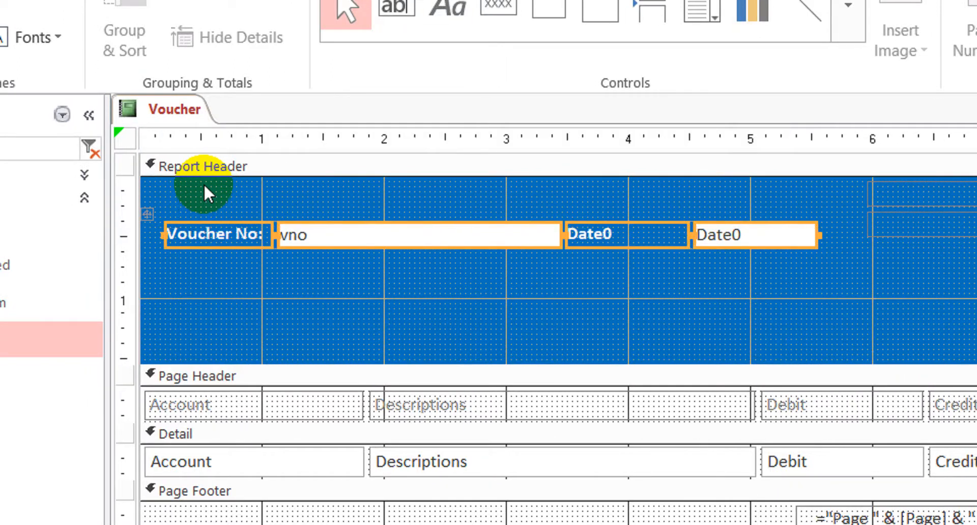
key("Down")
key("Down")
key("Down")
key("Down")
key("Down")
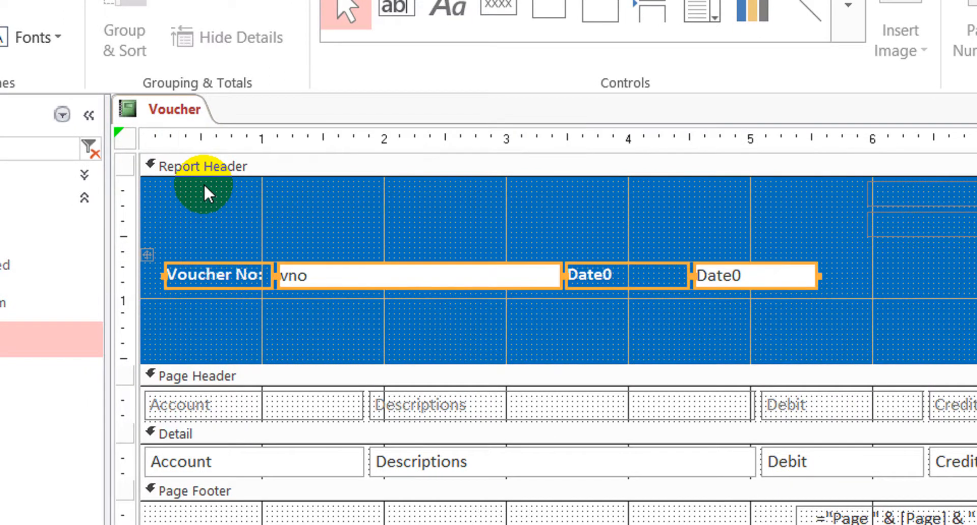
left_click(591, 326)
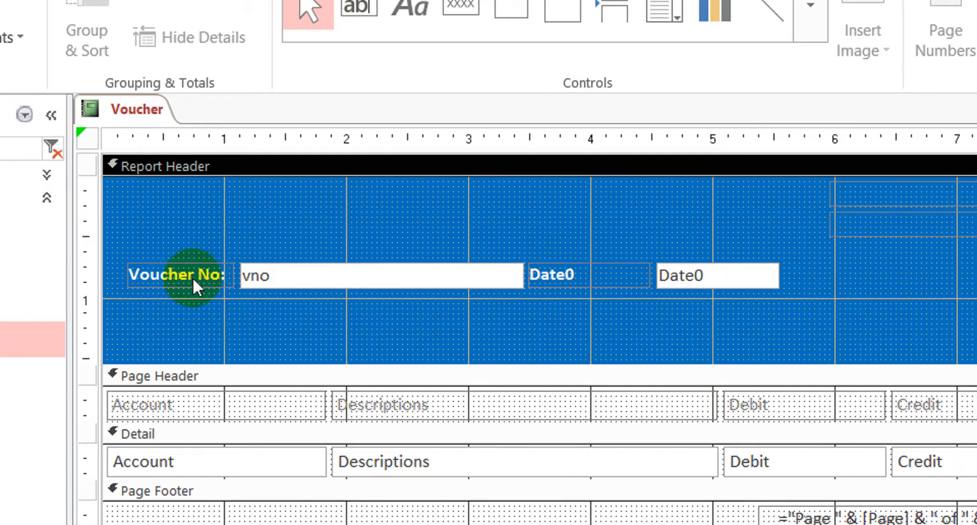
key("Up")
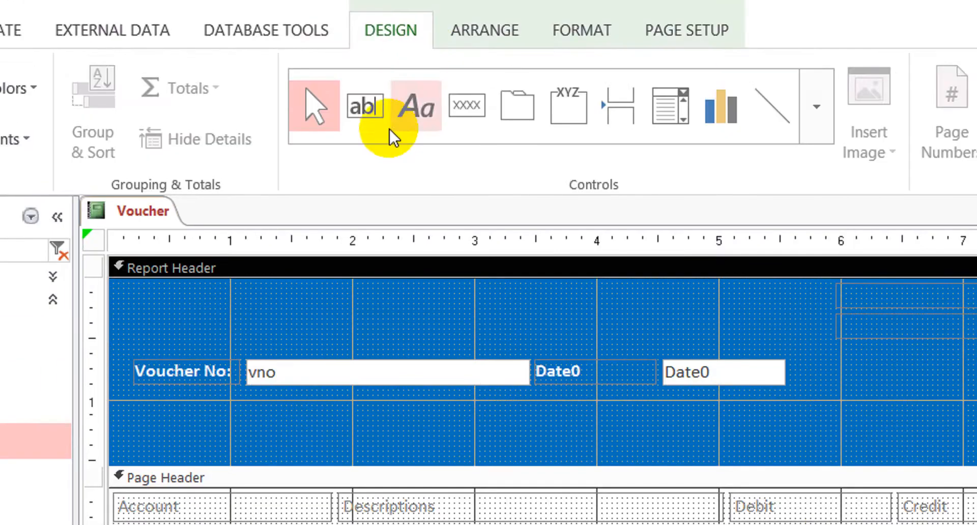
left_click(369, 16)
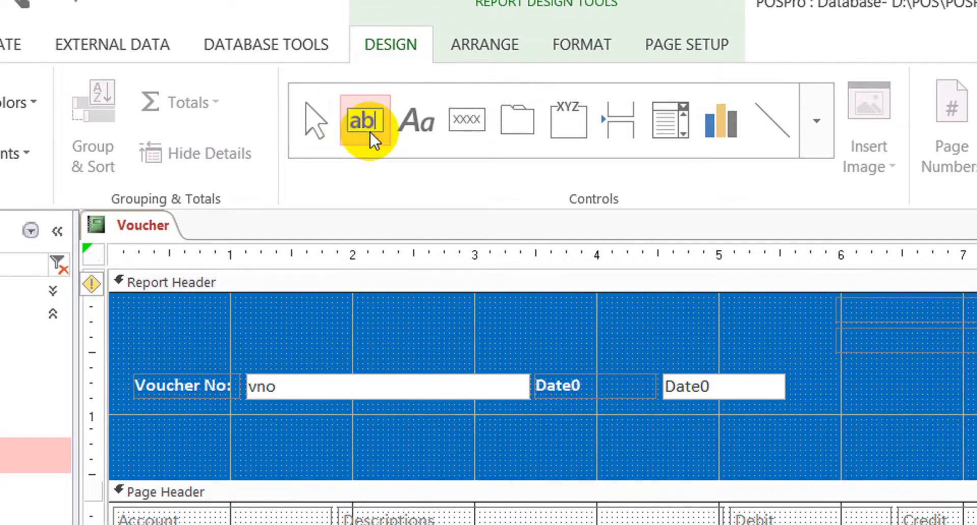
left_click_drag(256, 350, 577, 374)
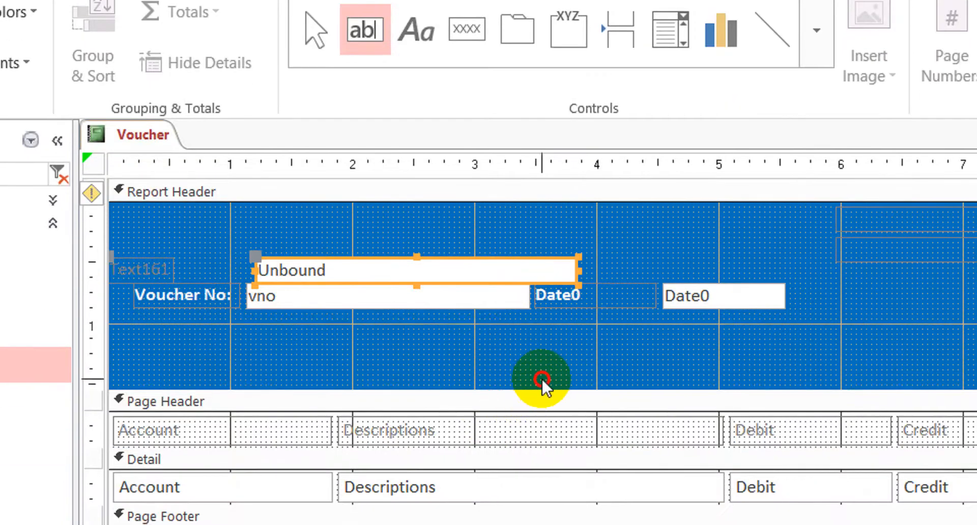
left_click(543, 470)
left_click(541, 256)
key("Delete")
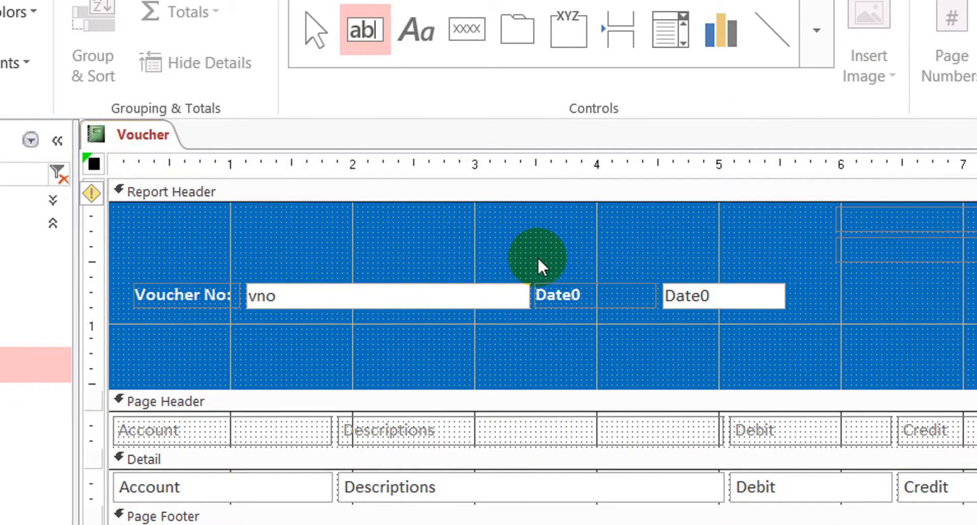
- Add a label reading VOUCHER to the Report Header, just above the voucher number row
left_click(415, 54)
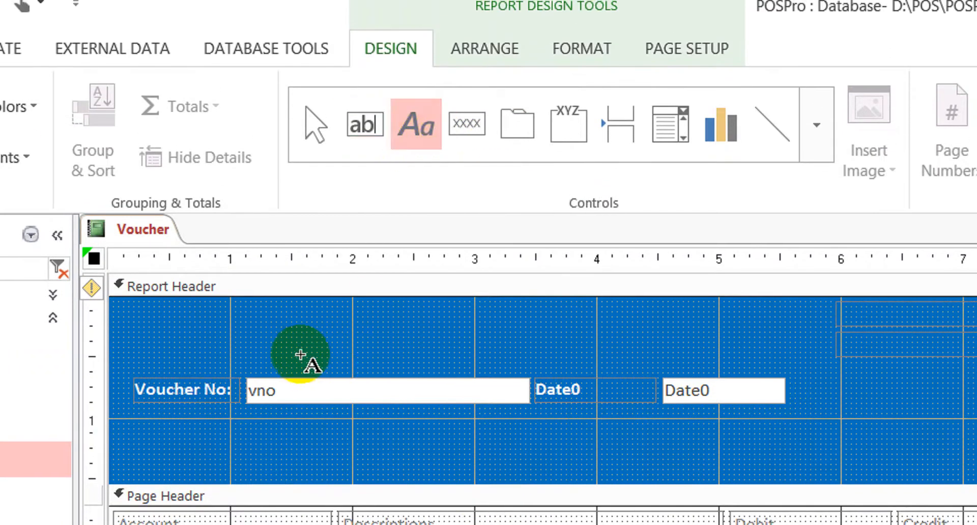
left_click(292, 348)
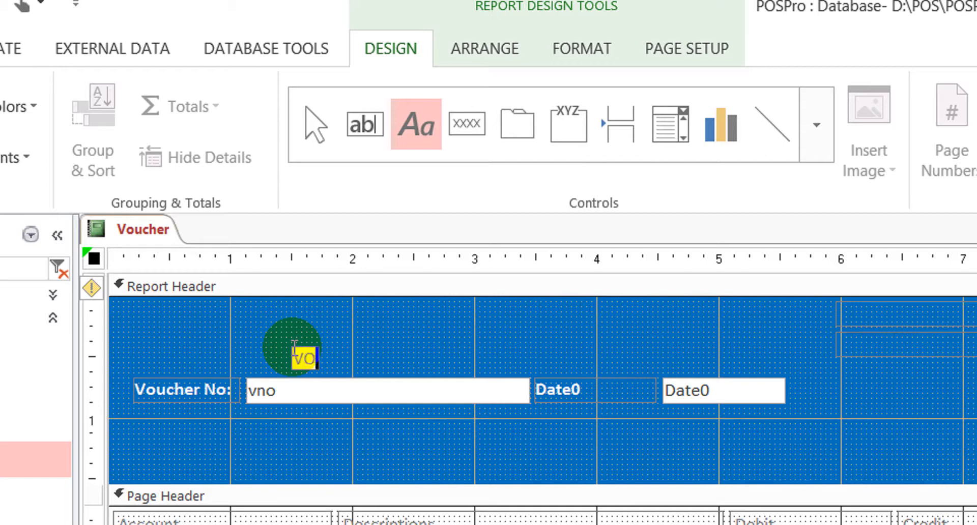
type("VOUCHER")
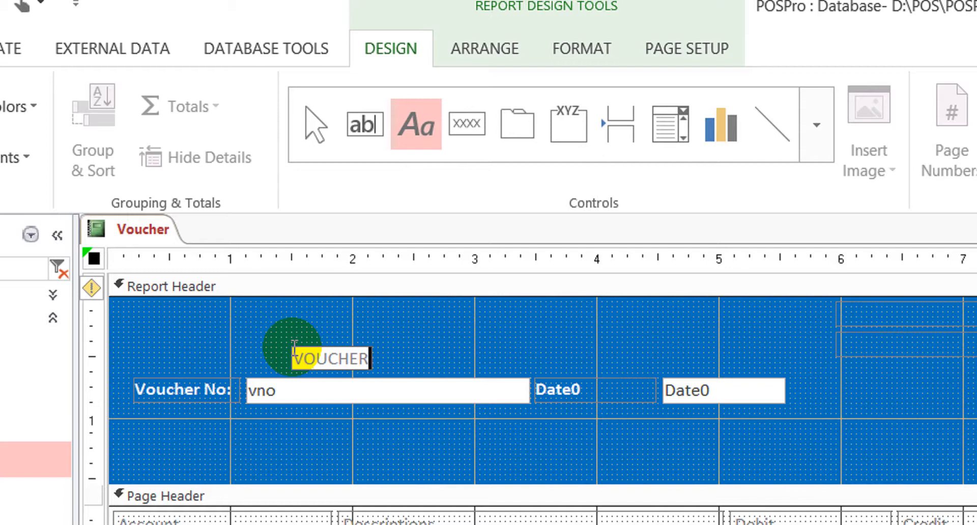
left_click(523, 332)
left_click(334, 362)
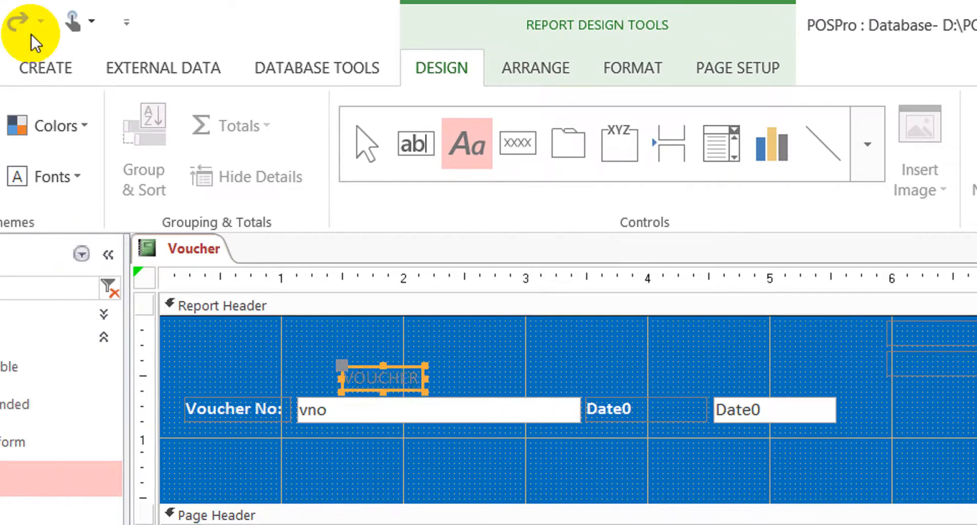
- Format the VOUCHER label's text as bold white Arial
left_click(122, 64)
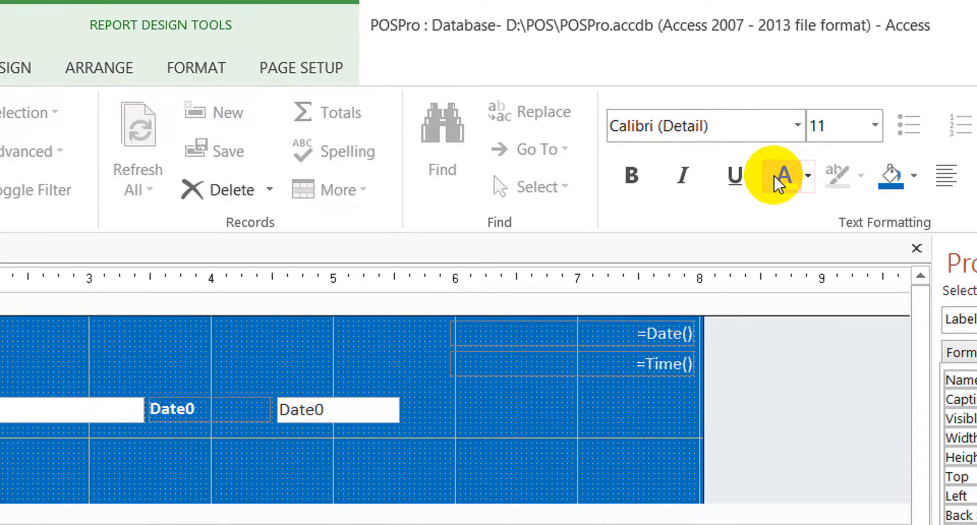
left_click(747, 128)
type("Arial")
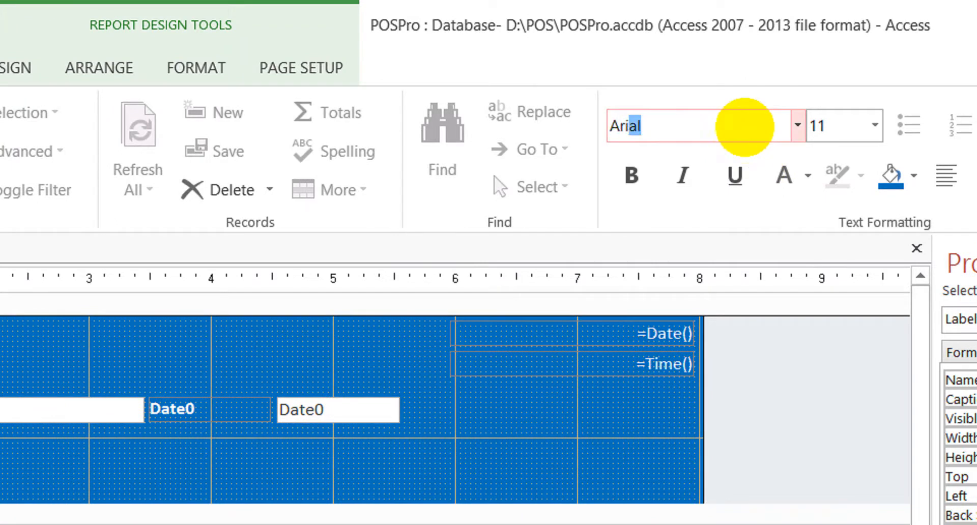
key("Return")
left_click(632, 173)
- Align the VOUCHER label with the start of the Voucher No label and widen it to about 5.33 inches, spanning the whole row
left_click(35, 375)
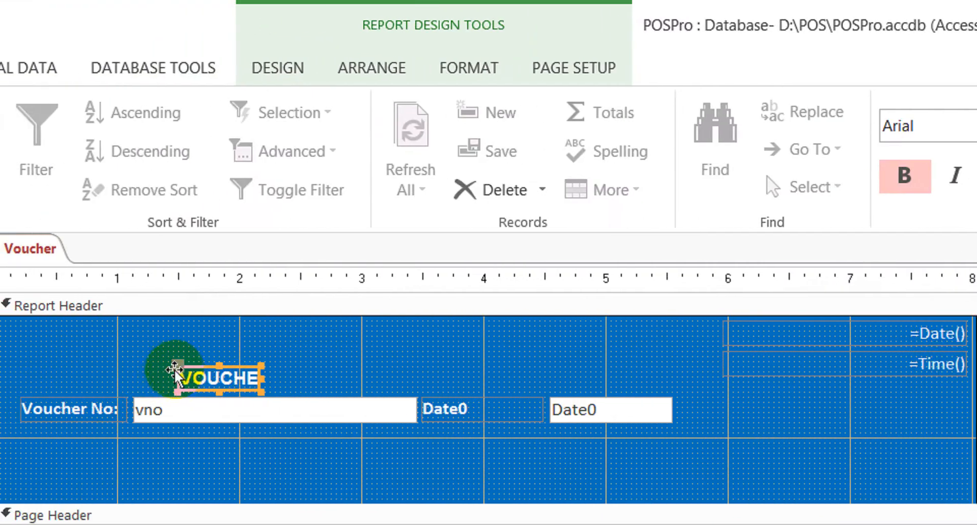
left_click_drag(115, 377, 59, 367)
left_click_drag(160, 365, 60, 366)
left_click_drag(202, 366, 202, 366)
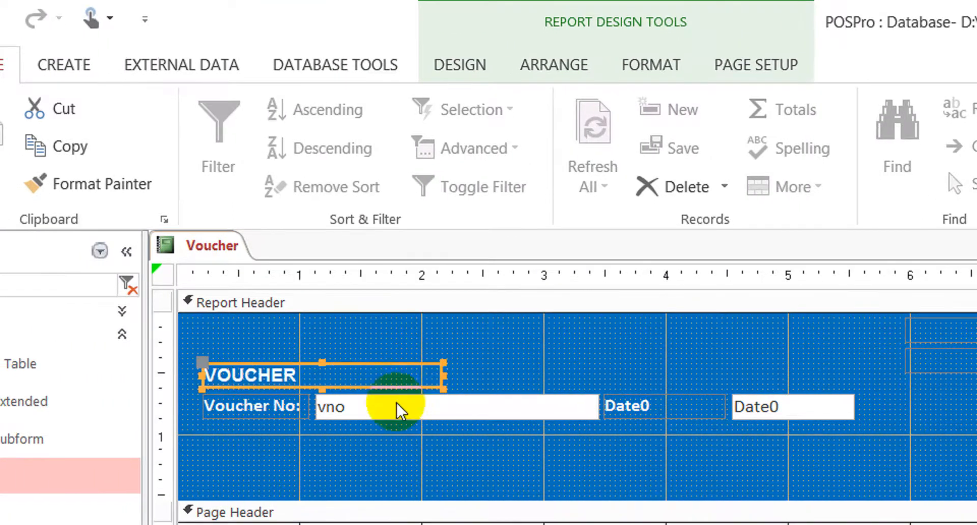
left_click_drag(443, 372, 856, 362)
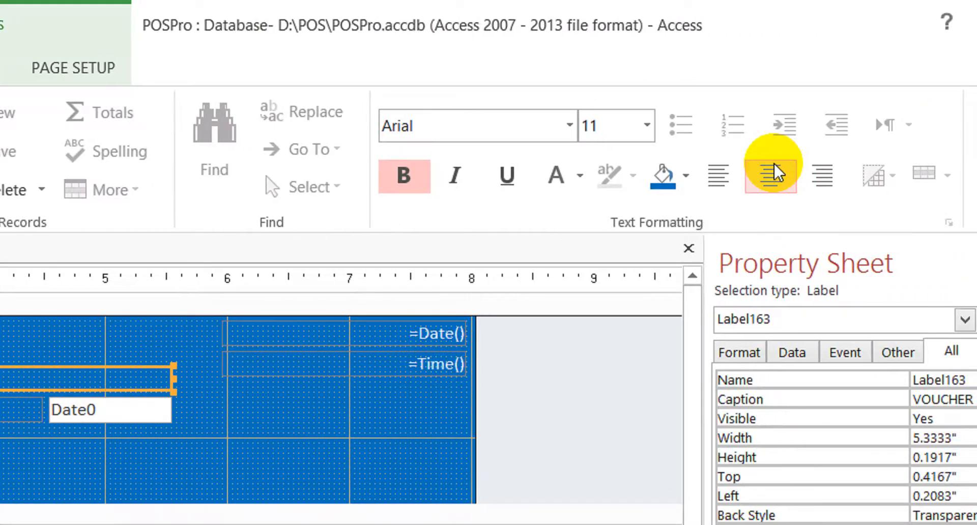
- Center and underline the VOUCHER label's text and set its font size to 12
left_click(773, 163)
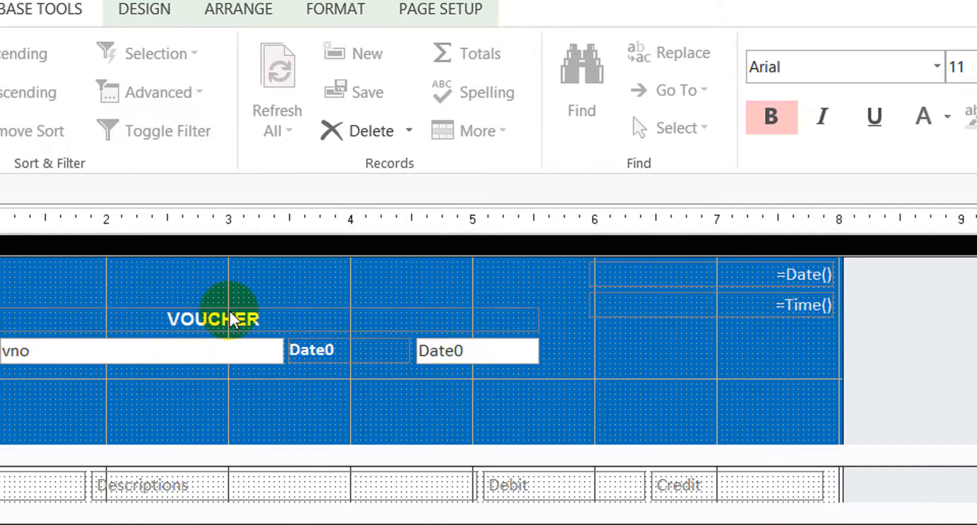
left_click(230, 319)
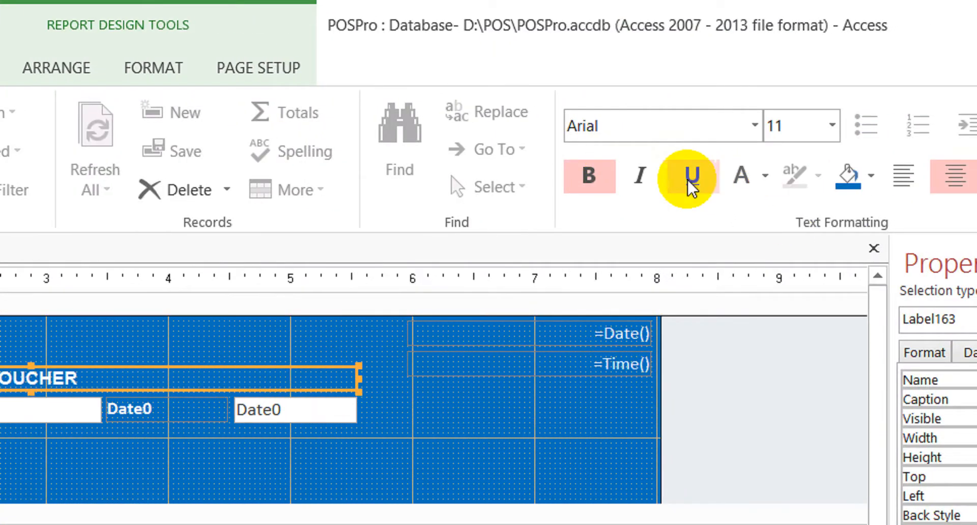
left_click(693, 184)
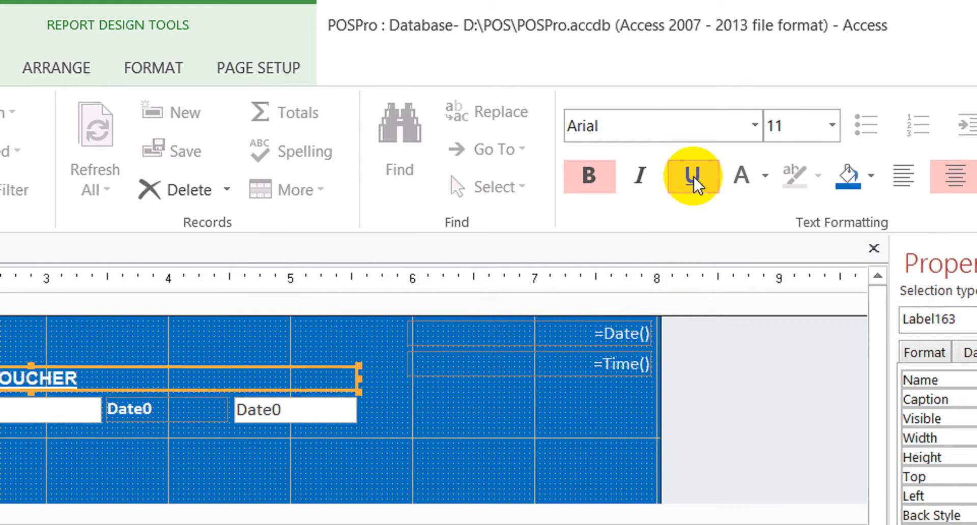
left_click(832, 125)
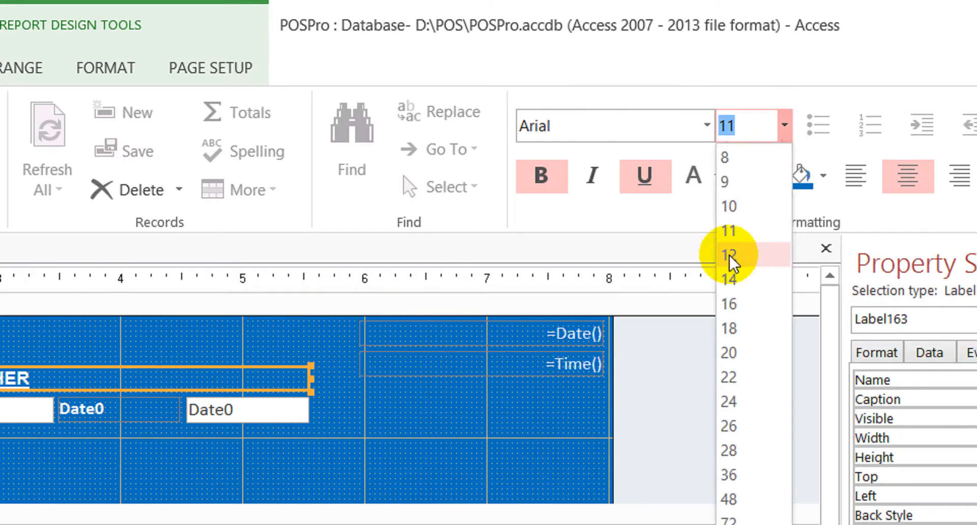
left_click(731, 254)
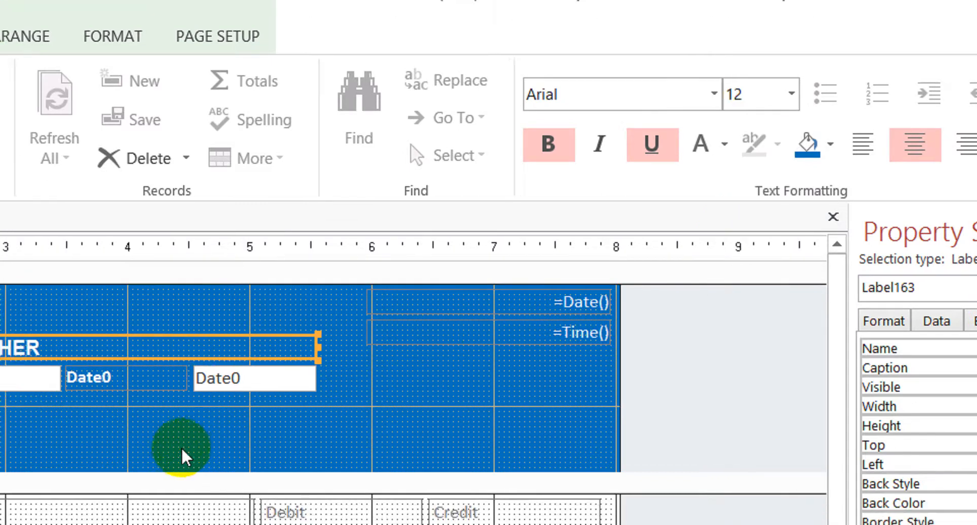
left_click(181, 447)
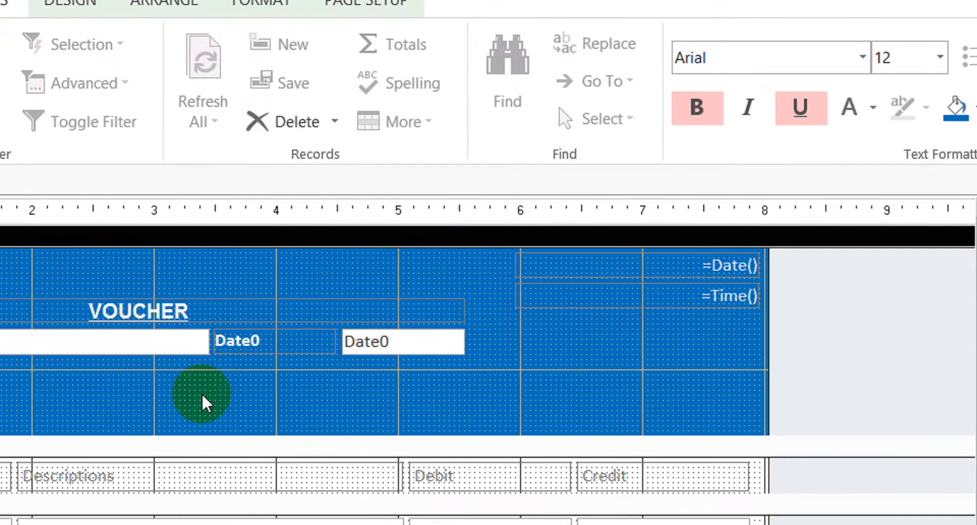
- Try the Normal back style on the VOUCHER label
left_click(115, 316)
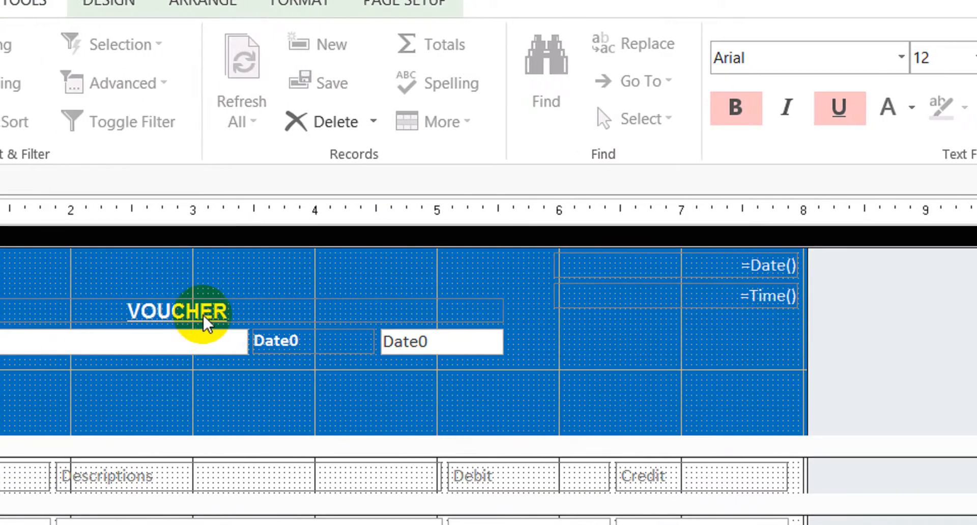
left_click(204, 318)
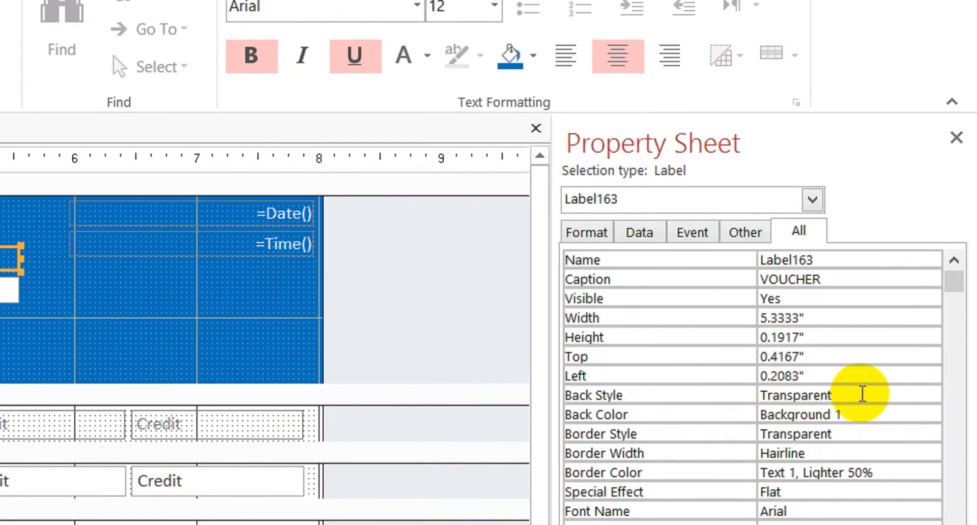
left_click(863, 394)
double_click(862, 394)
type("S")
key("Return")
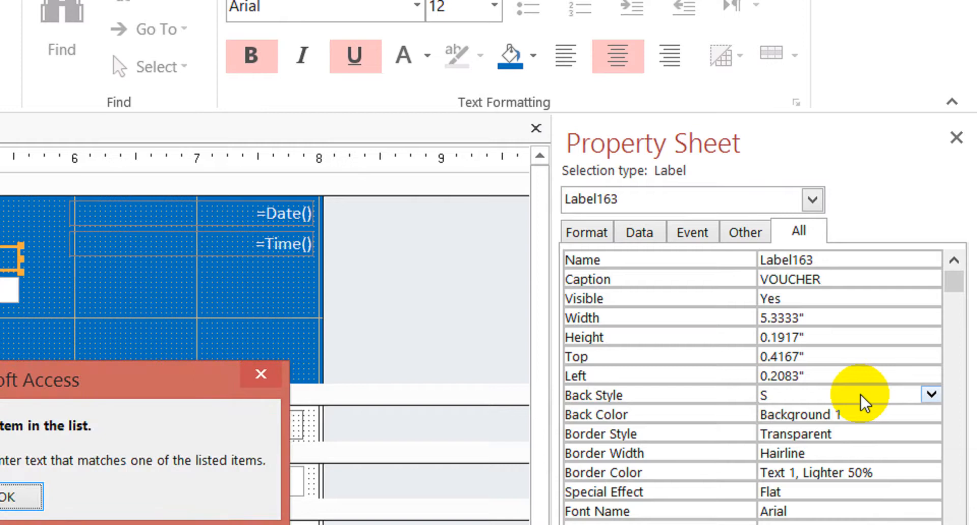
key("Return")
key("Down")
key("Down")
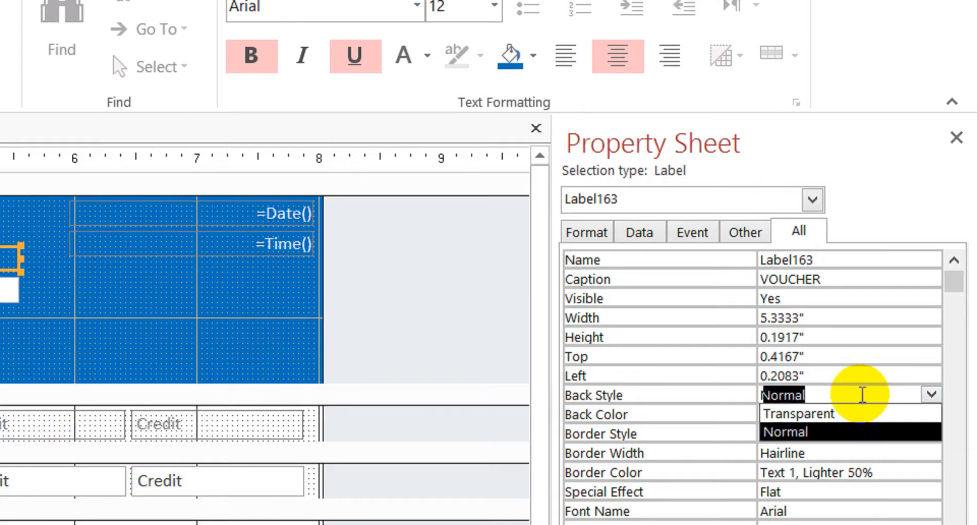
key("Return")
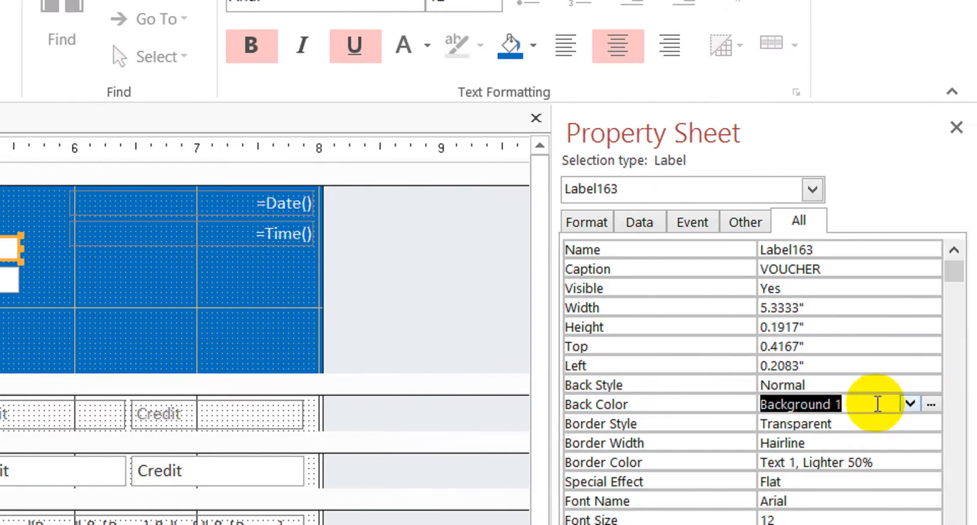
- Return the VOUCHER label's back style to Transparent
left_click(831, 385)
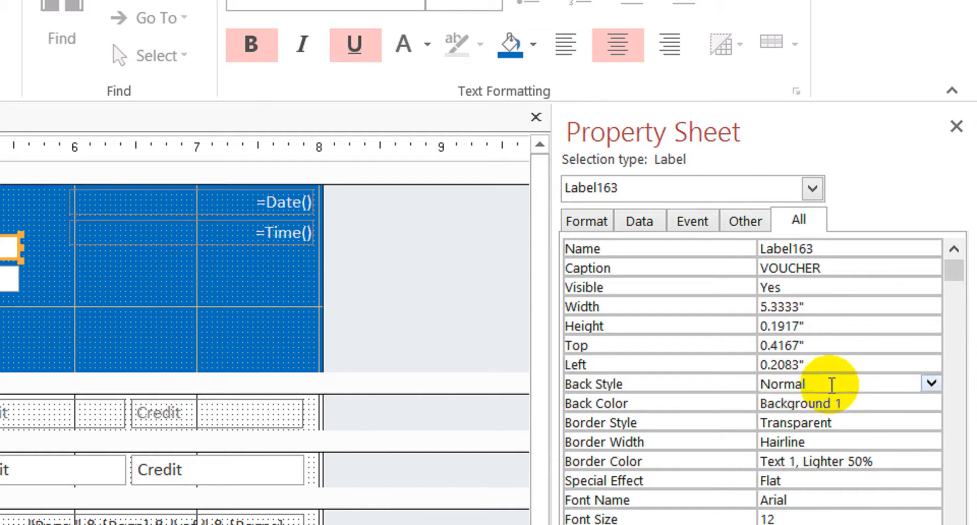
key("Return")
key("Up")
type("t")
key("Return")
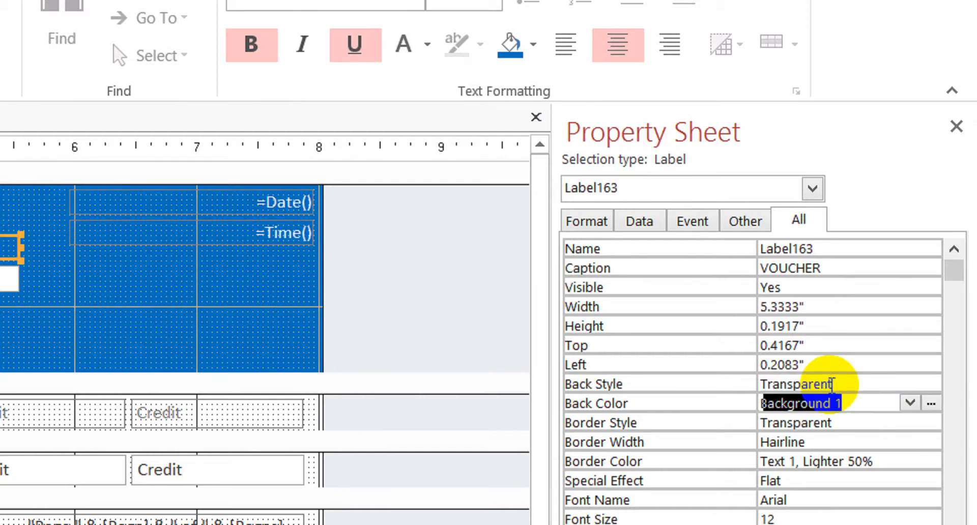
- Set the VOUCHER label's border style to Solid
key("Return")
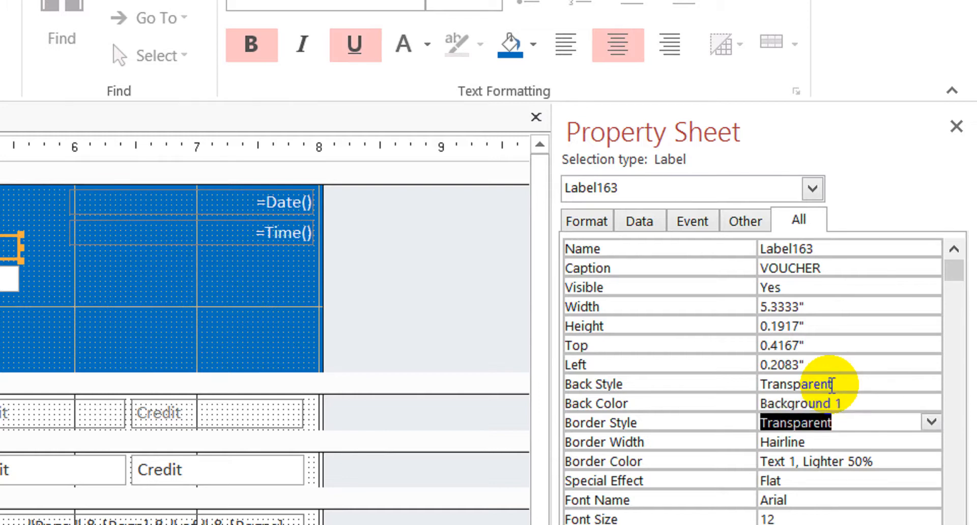
type("N")
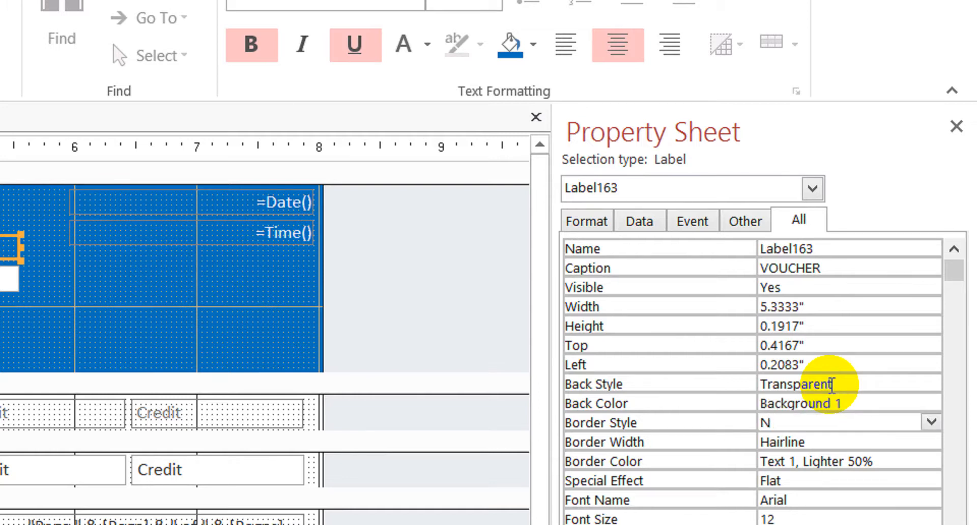
key("Return")
key("Up")
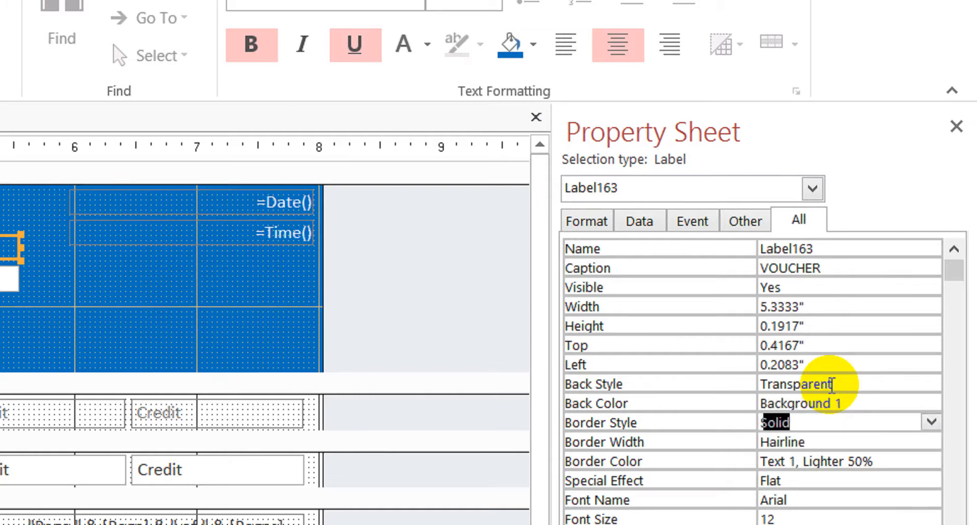
left_click(157, 340)
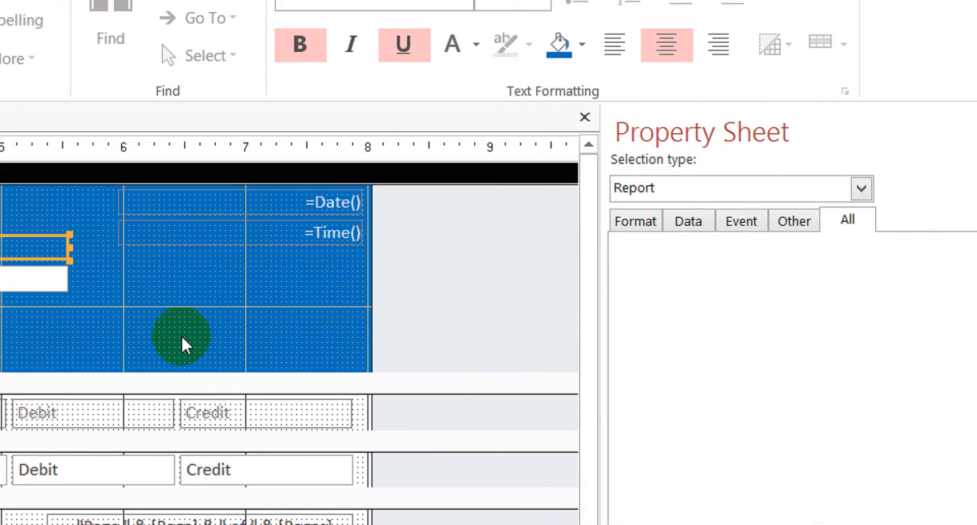
- Preview the Voucher report to check its header, and return to Design View
left_click(76, 248)
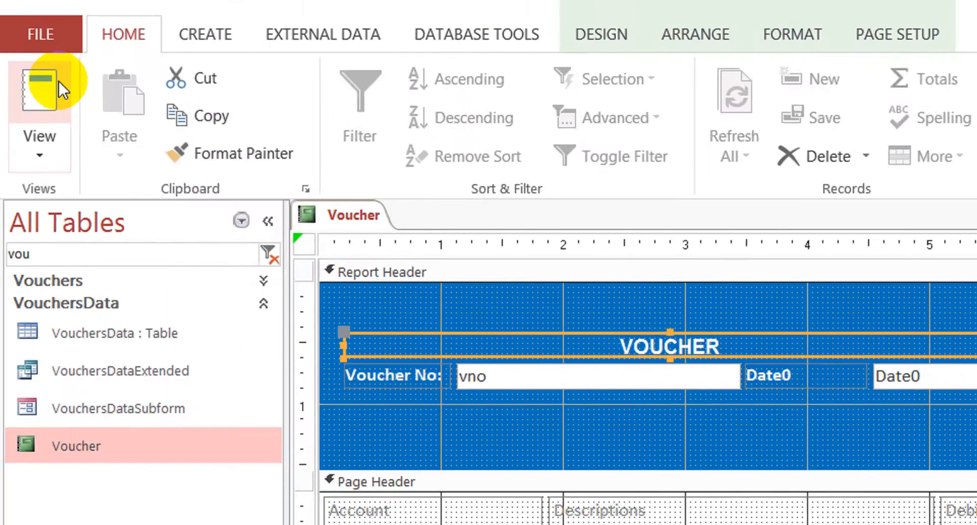
left_click(43, 107)
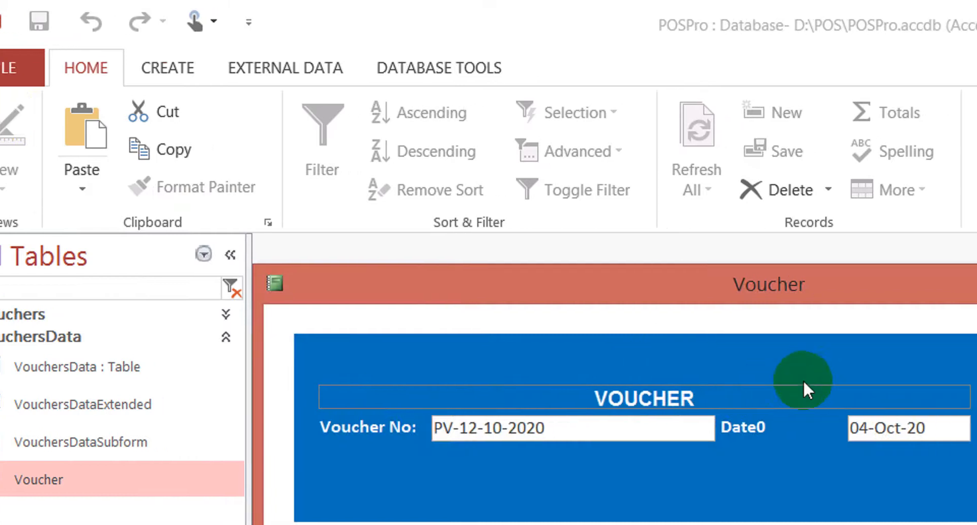
left_click(779, 390)
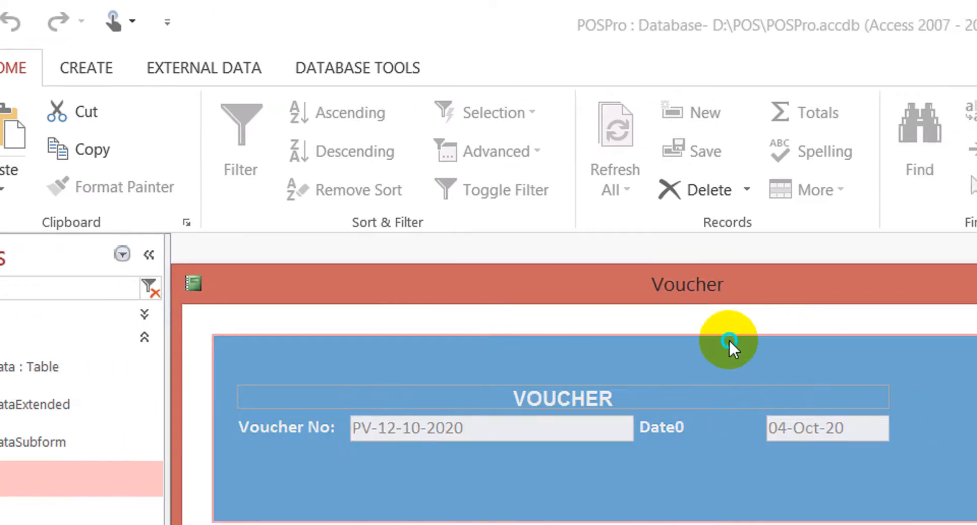
right_click(784, 339)
left_click(786, 411)
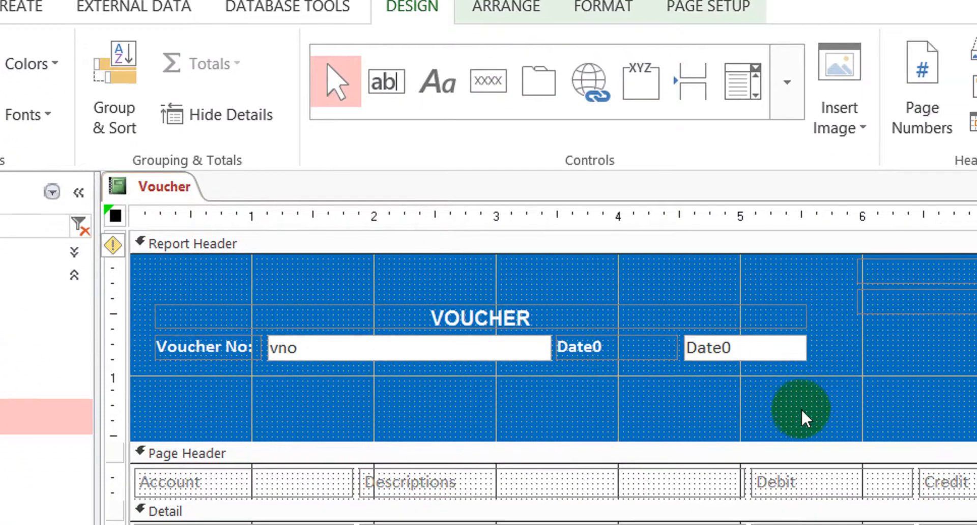
- Select the VOUCHER label together with the Voucher No and Date0 labels and text boxes in the Report Header
left_click_drag(794, 410, 173, 306)
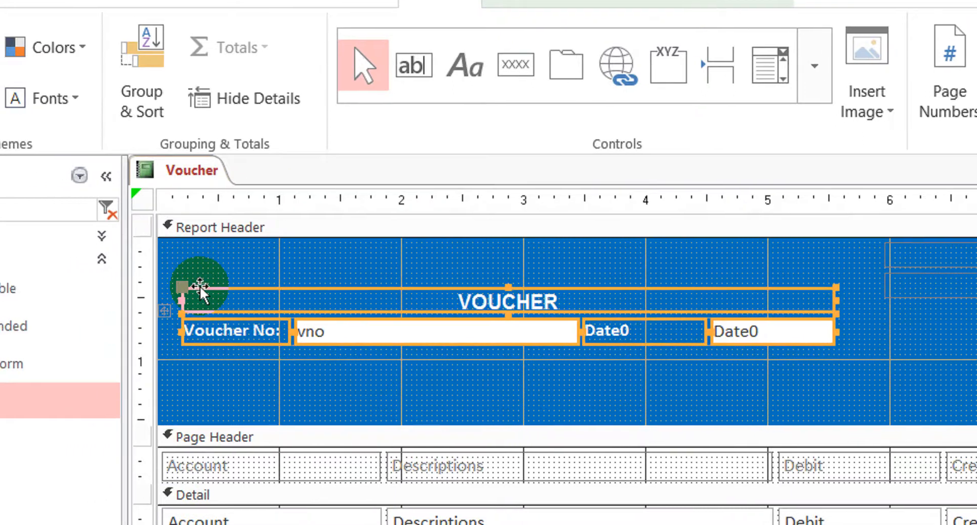
- Move the VOUCHER title and the voucher number and date row down within the report header
key("Down")
key("Down")
key("Down")
key("Down")
key("Down")
key("Down")
key("Down")
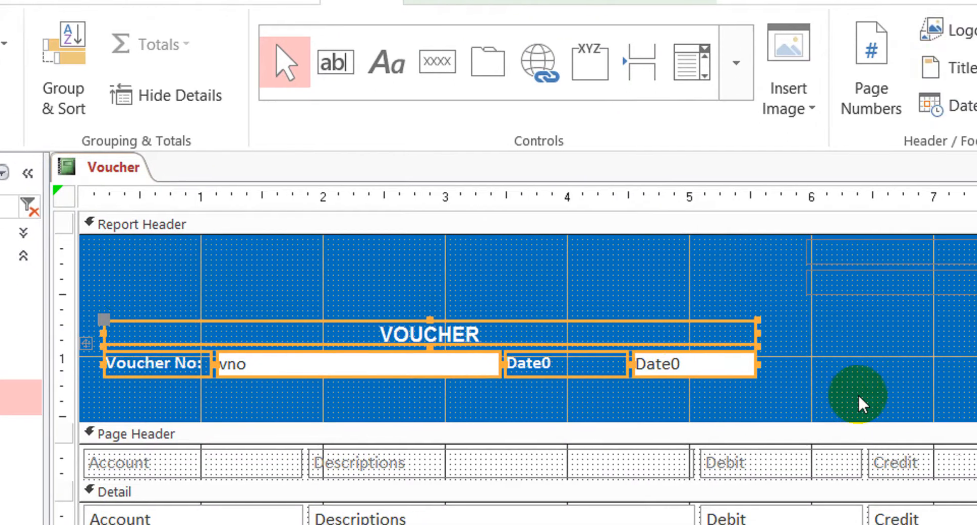
left_click(861, 401)
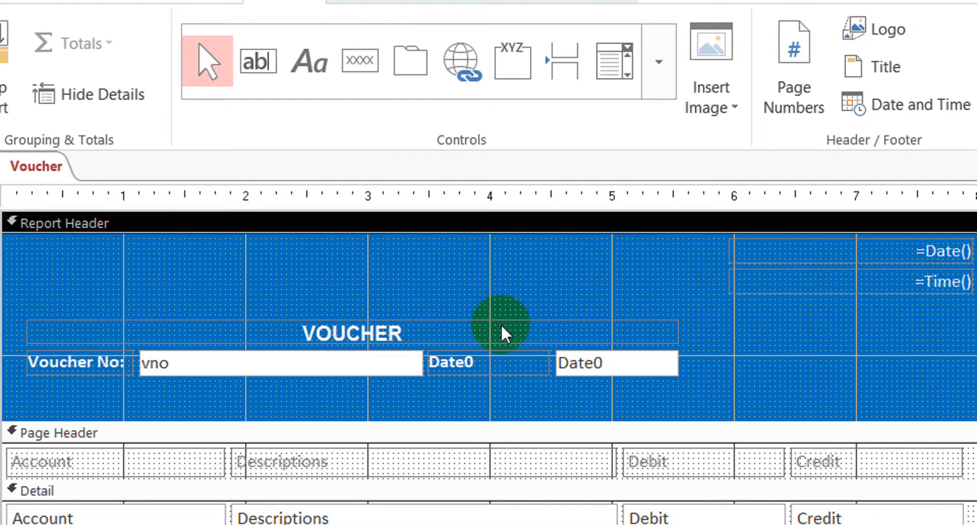
- Paste a copy of the VOUCHER label, place it above the original, and change it to a text box
left_click(580, 326)
key("ctrl+v")
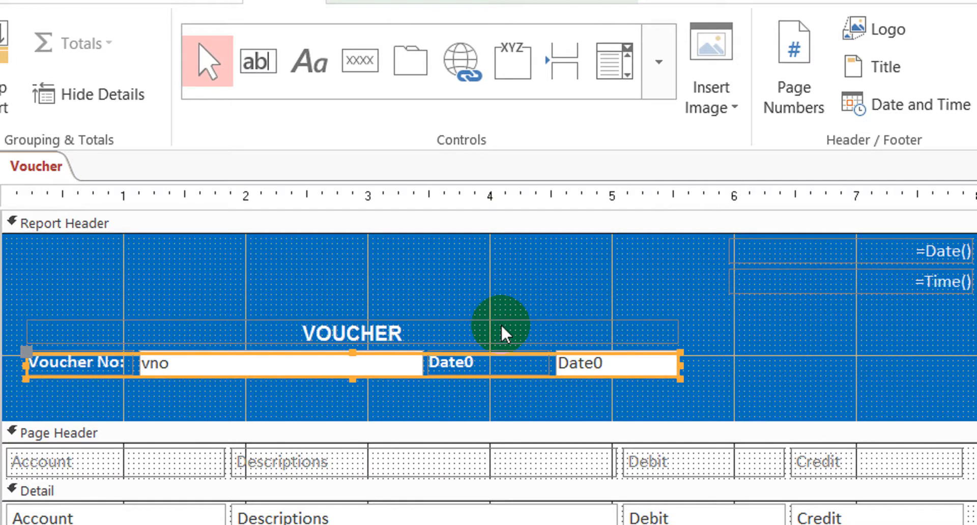
left_click_drag(420, 354, 425, 264)
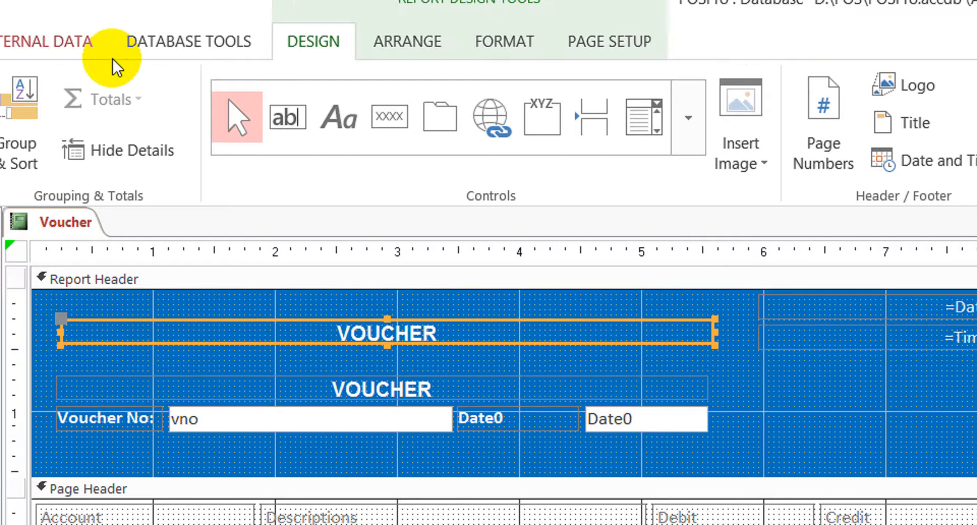
right_click(412, 321)
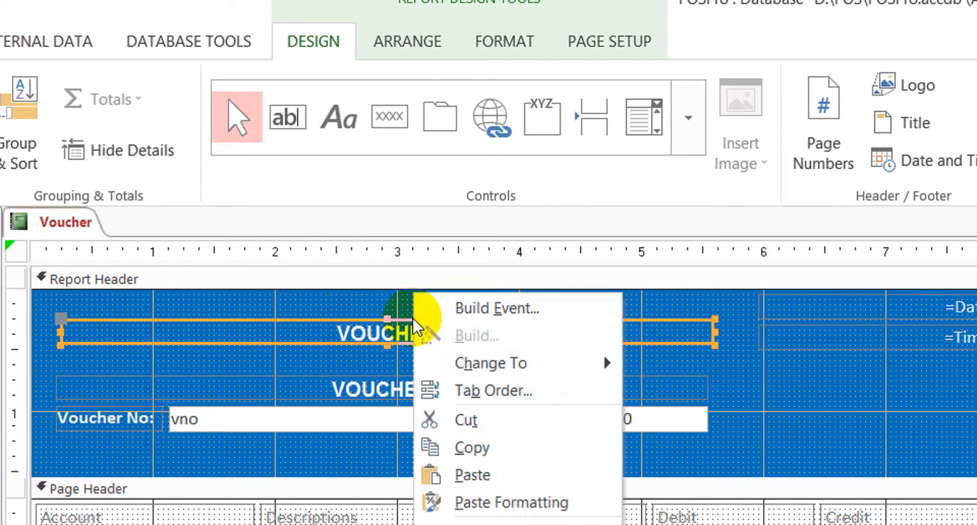
mouse_move(485, 362)
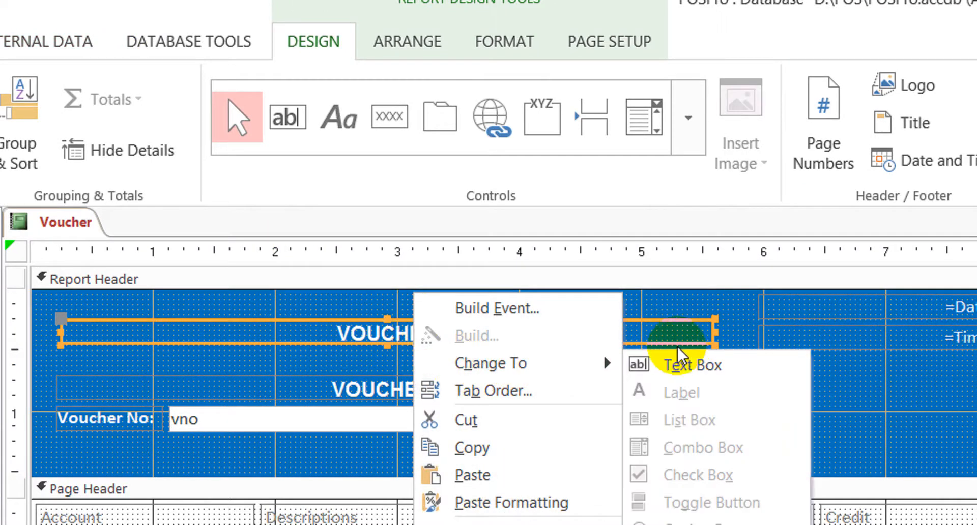
left_click(702, 366)
- Enter the expression =DLOOKUP("BNAME","BUSINESSPROFILE") in the new text box above the VOUCHER label
left_click(506, 338)
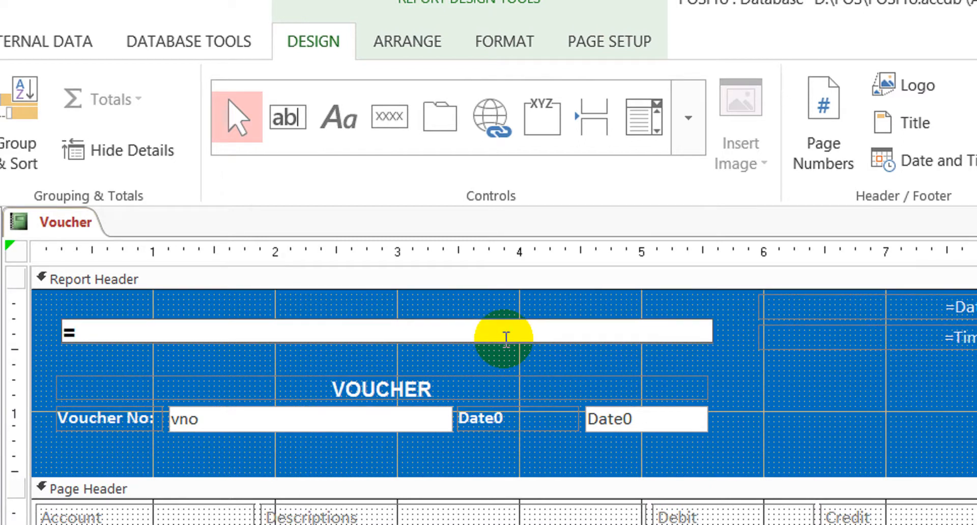
type("=DLOOK")
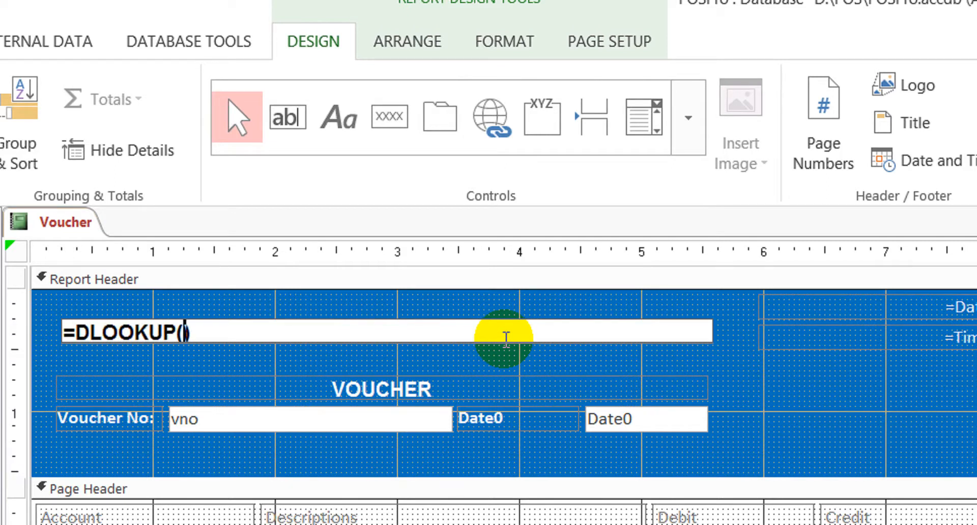
type("UP(\"BNAME\",")
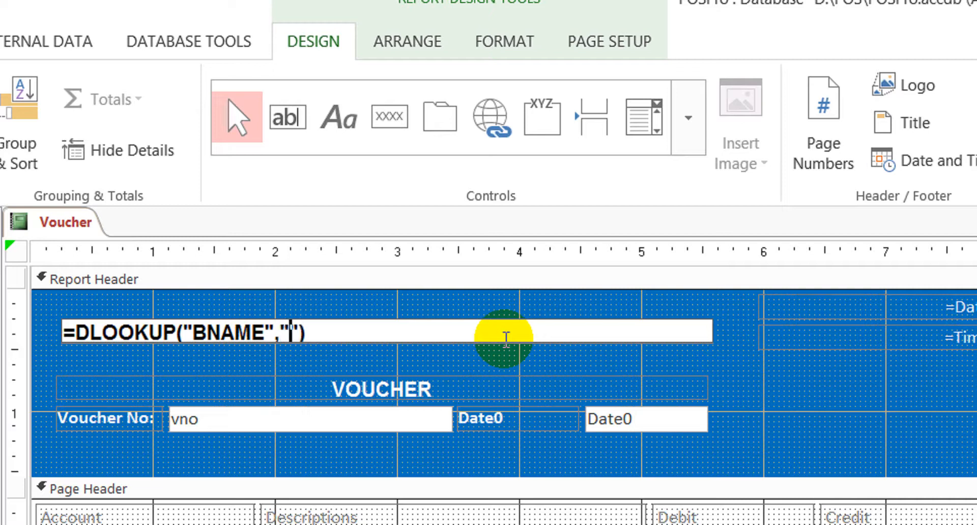
type("USINESSPROFILE")
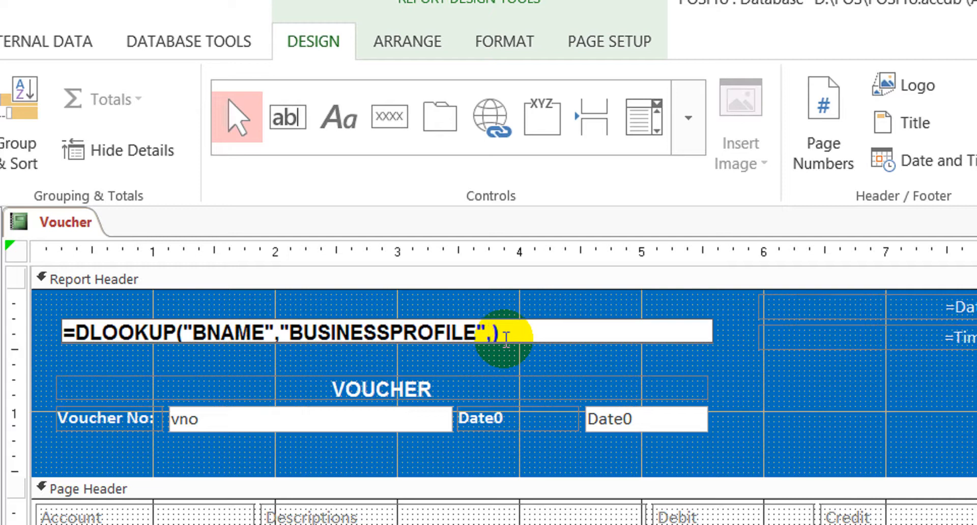
left_click(446, 365)
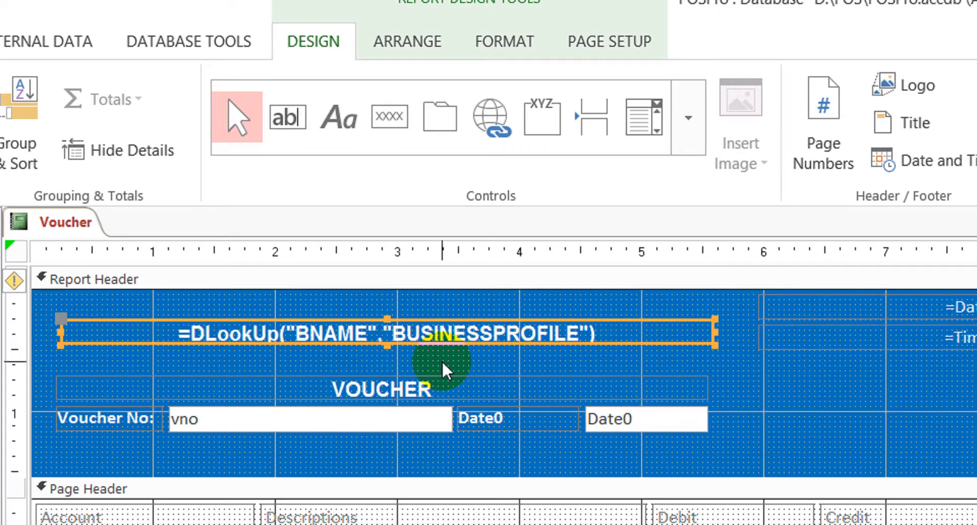
- Preview the Voucher report in Report View to check the business name in the header
left_click(41, 106)
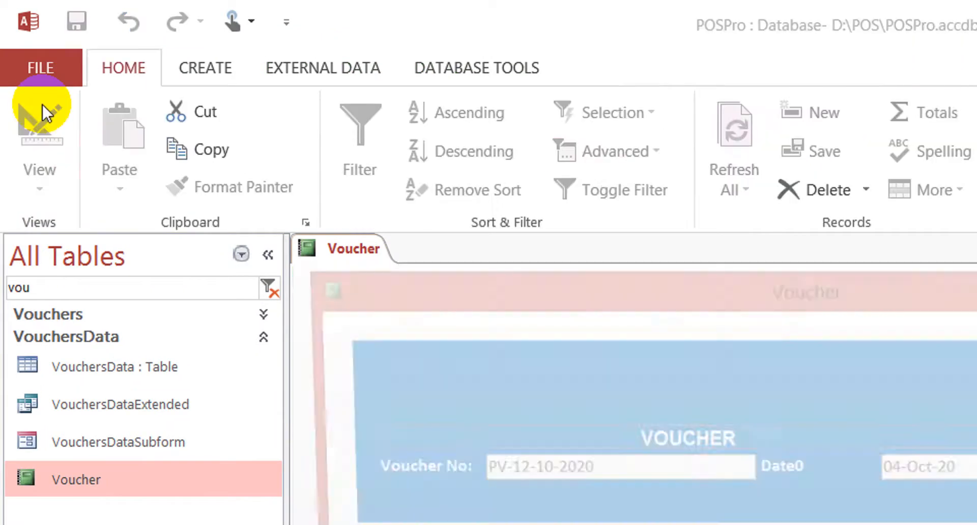
left_click(629, 370)
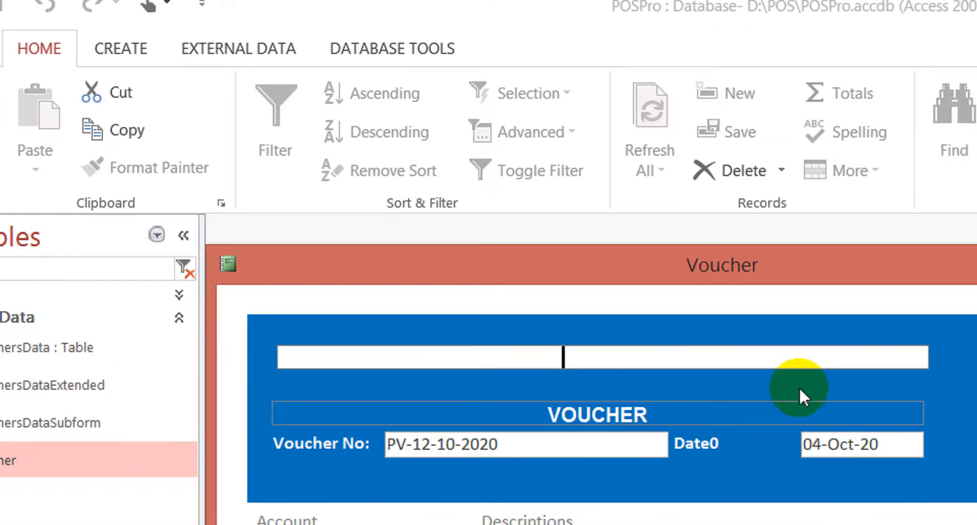
left_click(875, 399)
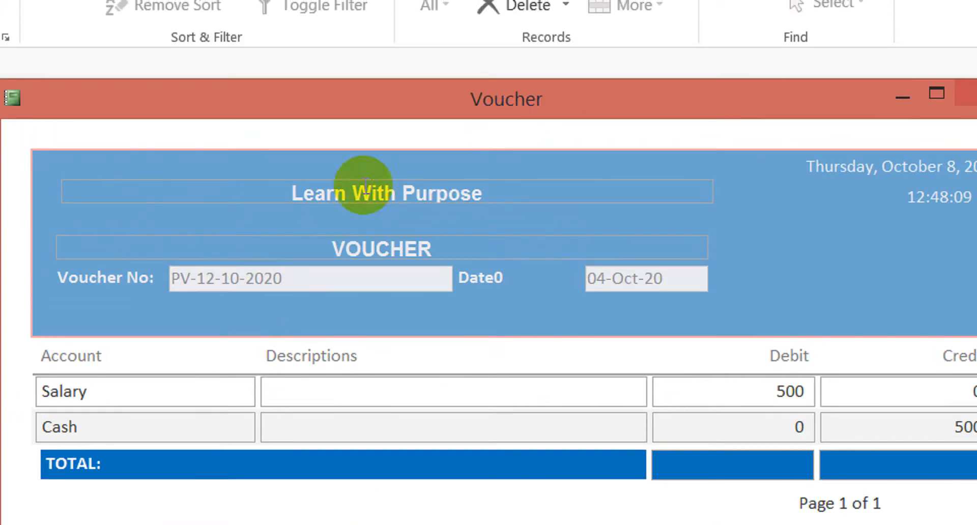
- Return the report to Design View and set the business name text box's border style to Transparent
right_click(65, 163)
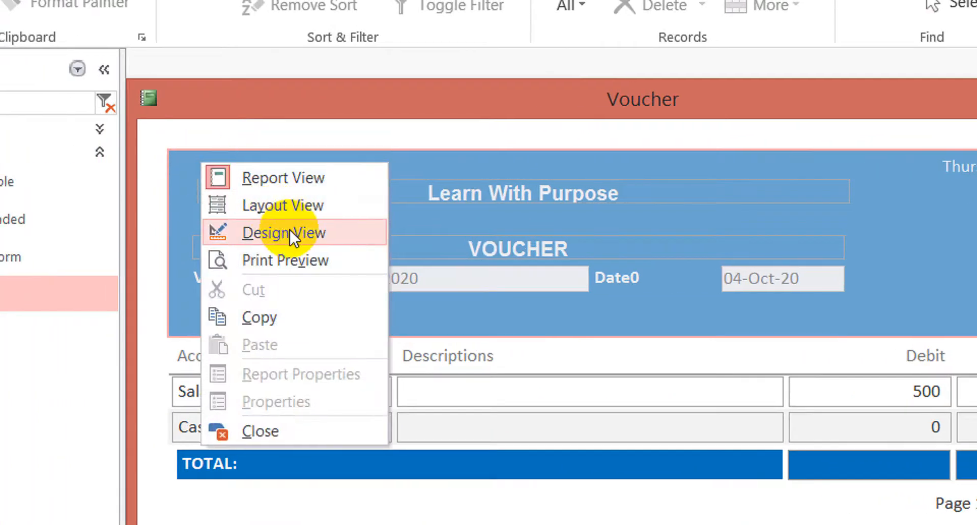
left_click(289, 230)
left_click(665, 179)
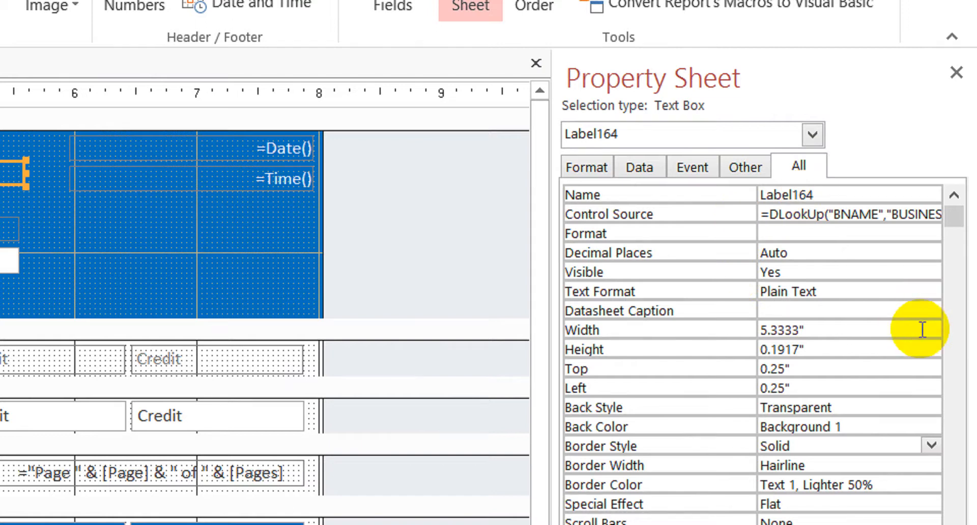
left_click(584, 167)
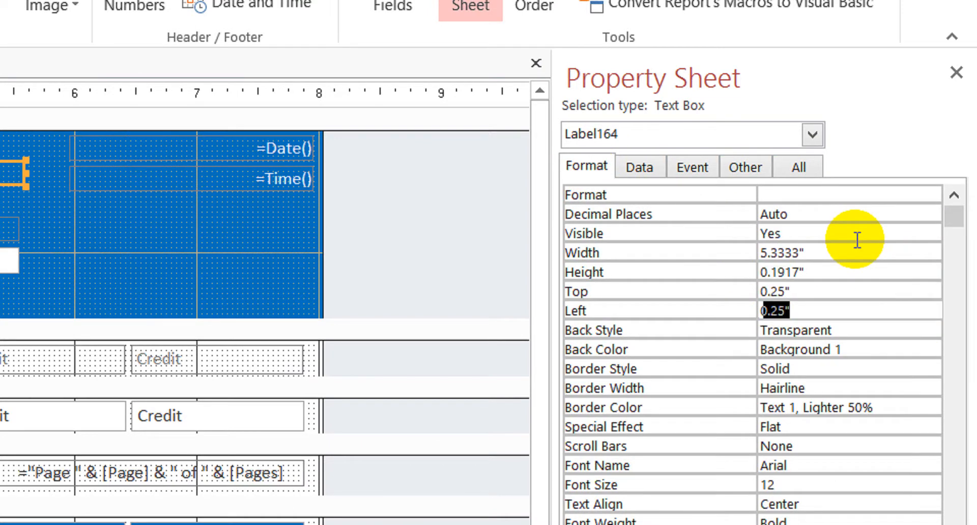
key("Down")
key("Down")
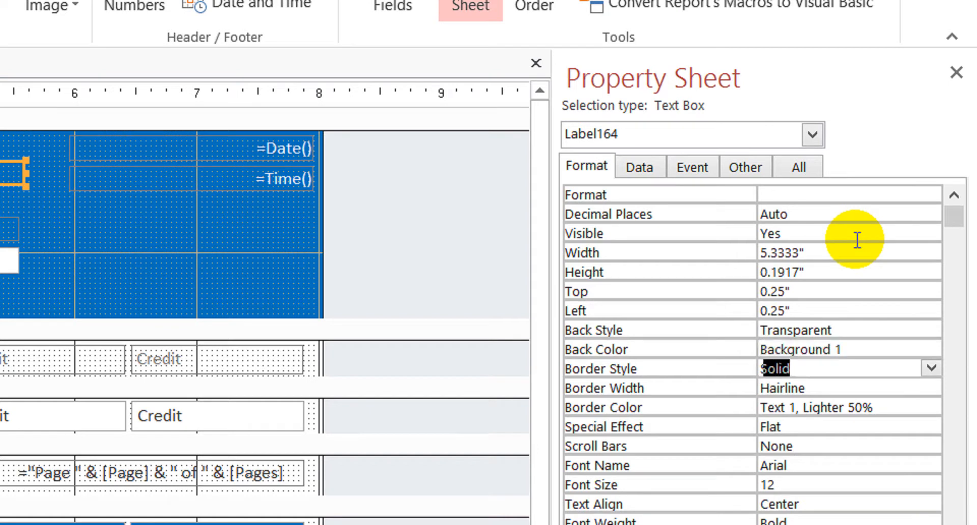
type("t")
key("Down")
key("Up")
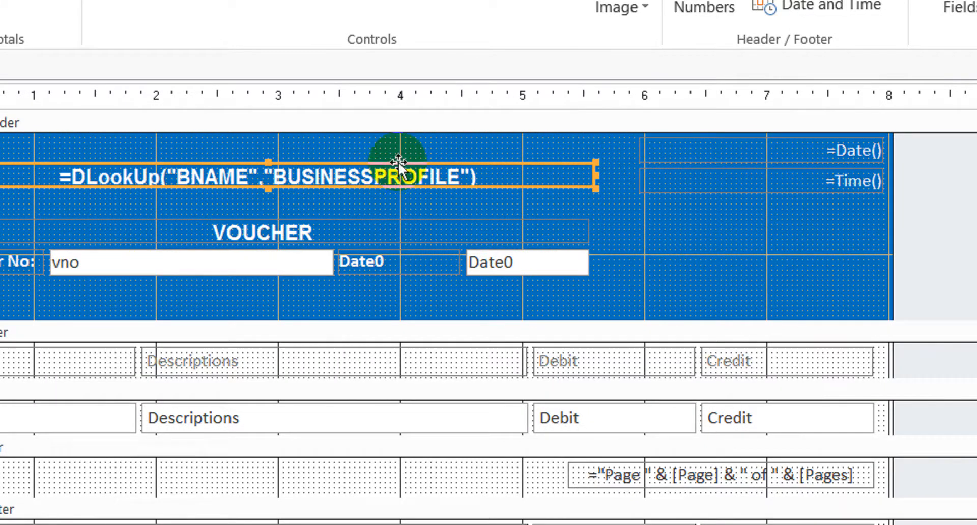
- Move the VOUCHER label up, closer to the business name text box
left_click(336, 204)
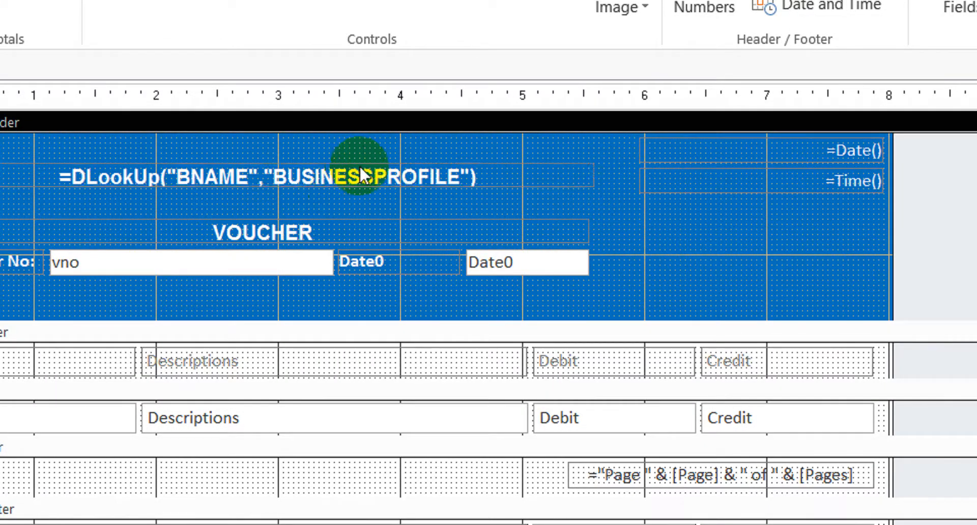
left_click(407, 305)
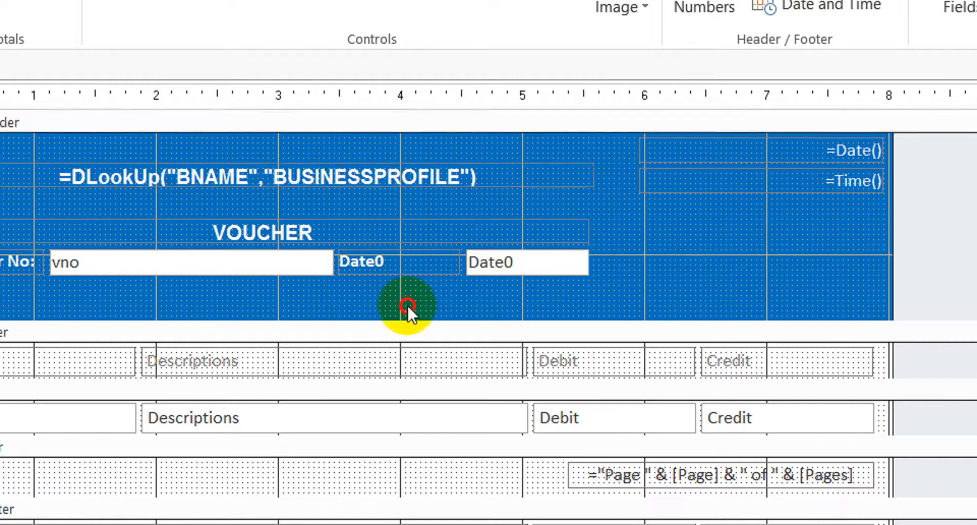
left_click(304, 224)
key("Up")
key("Up")
key("Up")
key("Up")
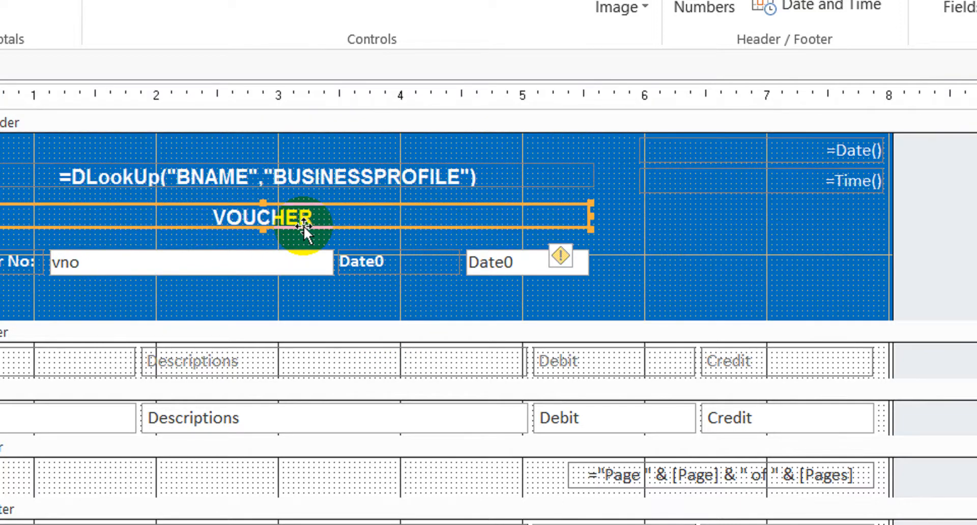
- Make the VOUCHER label taller and underline its text
key("shift+Down")
key("shift+Down")
key("shift+Down")
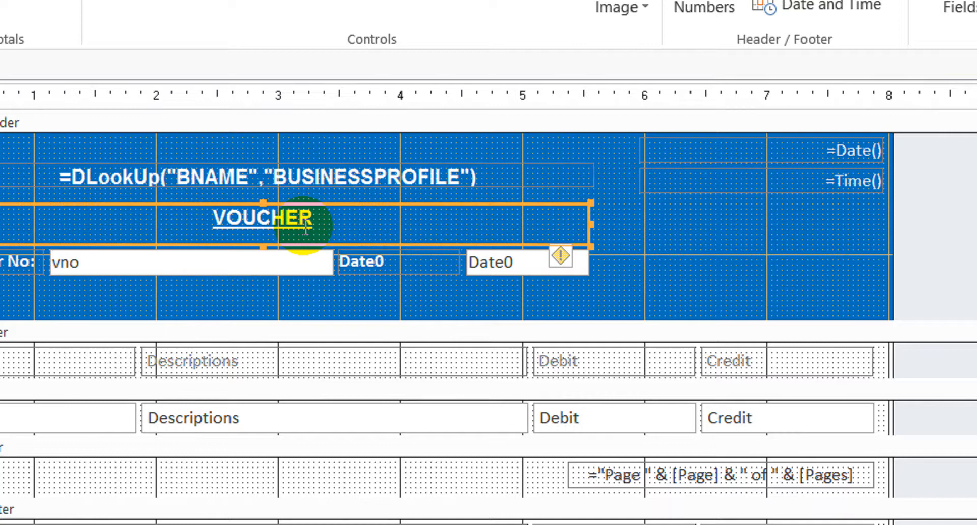
left_click(402, 287)
- Nudge the VOUCHER label up to just below the business name text box and set its font size to 16
left_click(262, 217)
key("Up")
key("Up")
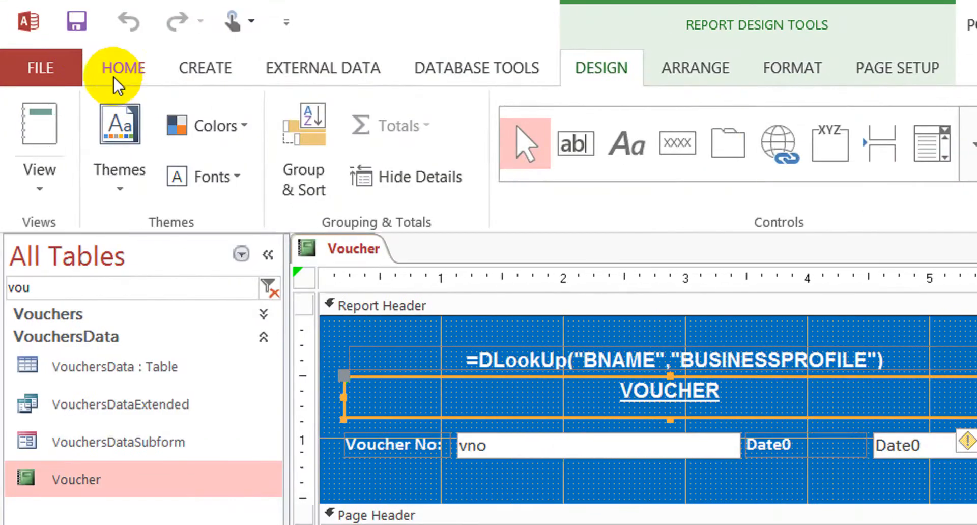
left_click(116, 76)
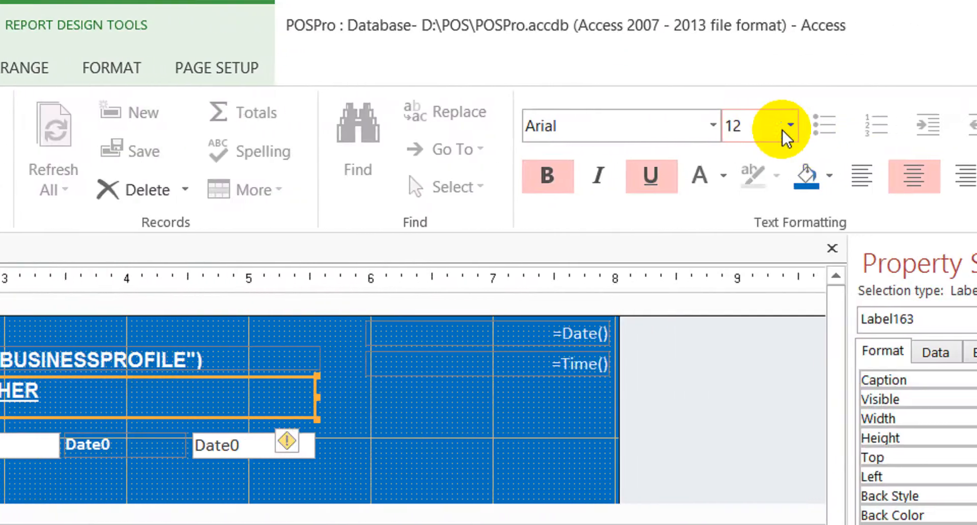
left_click(870, 127)
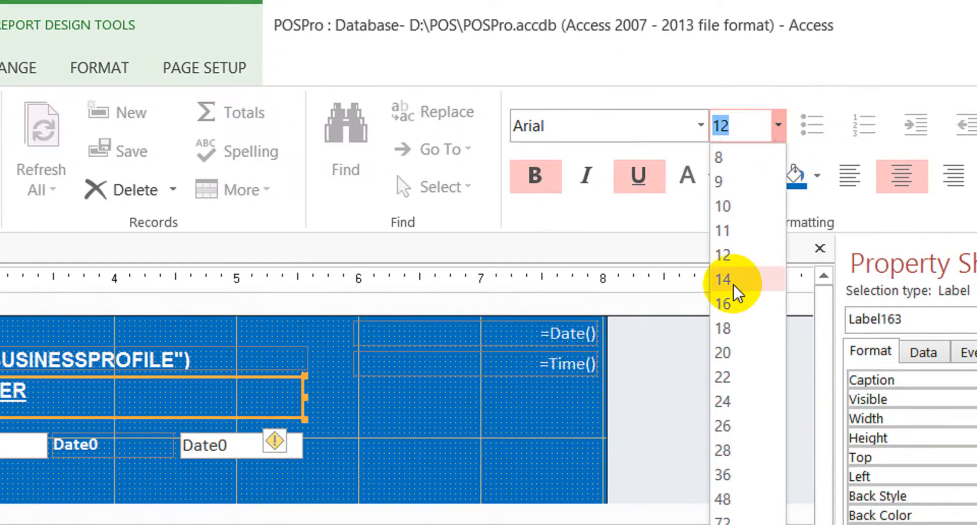
left_click(735, 303)
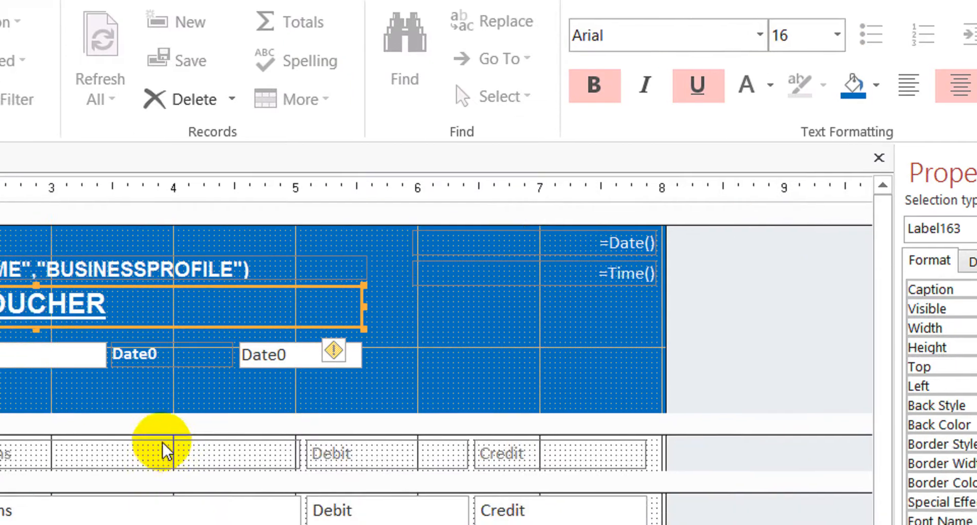
- Move the voucher number and date row up slightly and shrink the report header to just below that row
left_click(160, 478)
left_click_drag(327, 388, 104, 361)
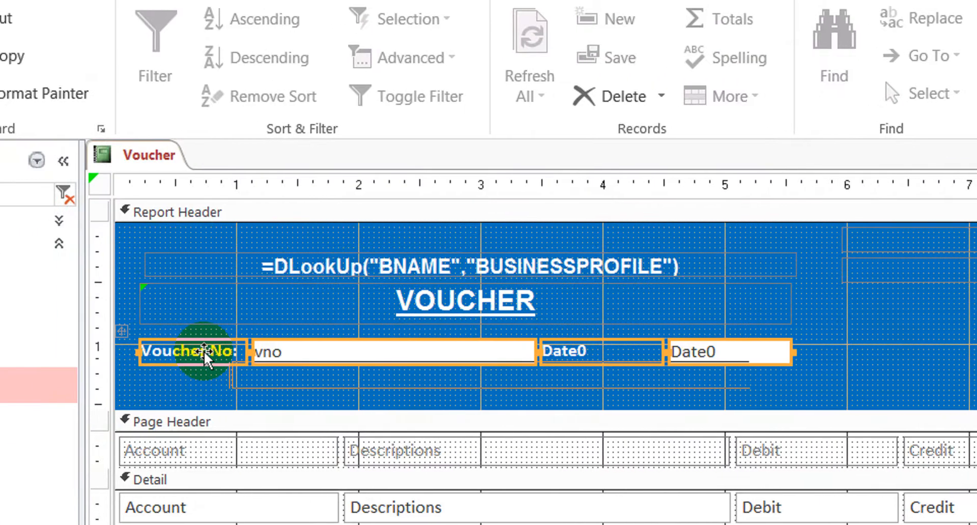
left_click_drag(203, 351, 203, 349)
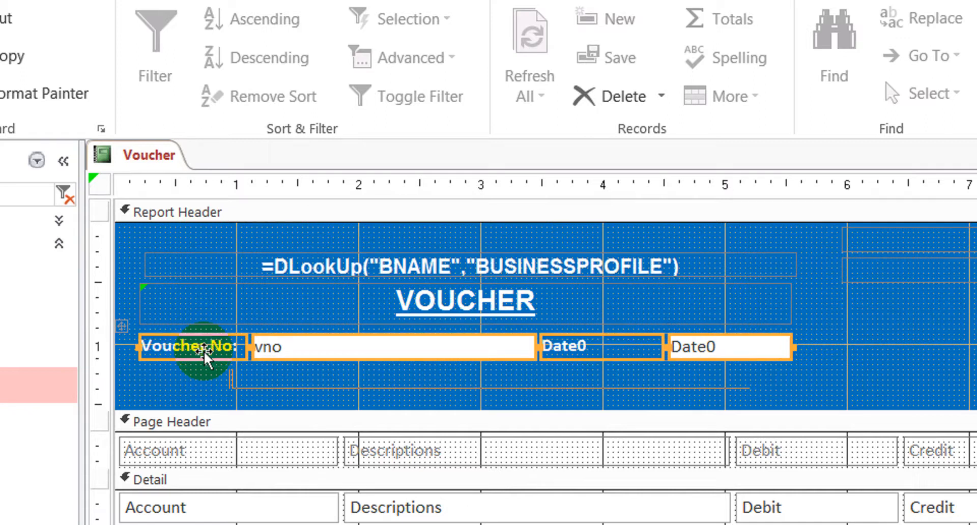
left_click_drag(534, 410, 530, 396)
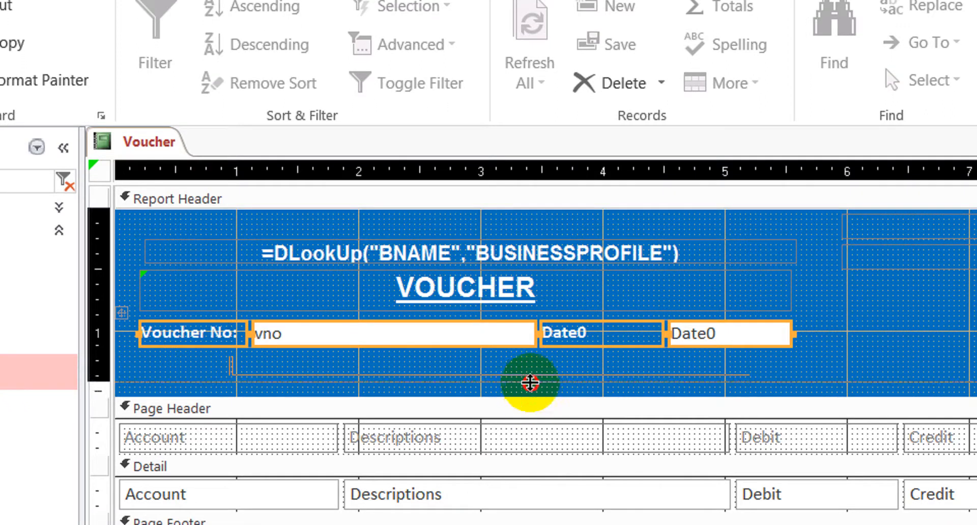
left_click_drag(547, 359, 548, 356)
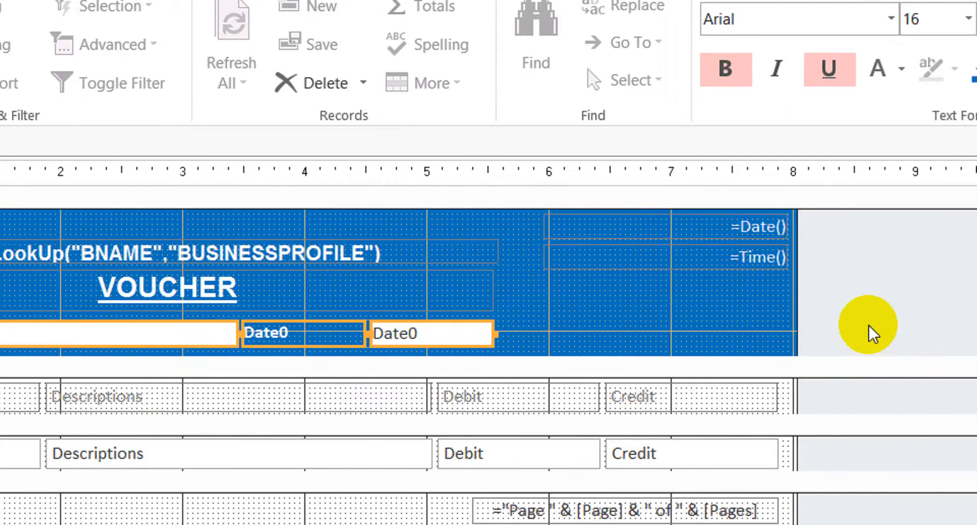
- Move the business name, VOUCHER title and voucher number row up together, and reduce the report header's height to about 1 inch
left_click_drag(162, 216, 814, 359)
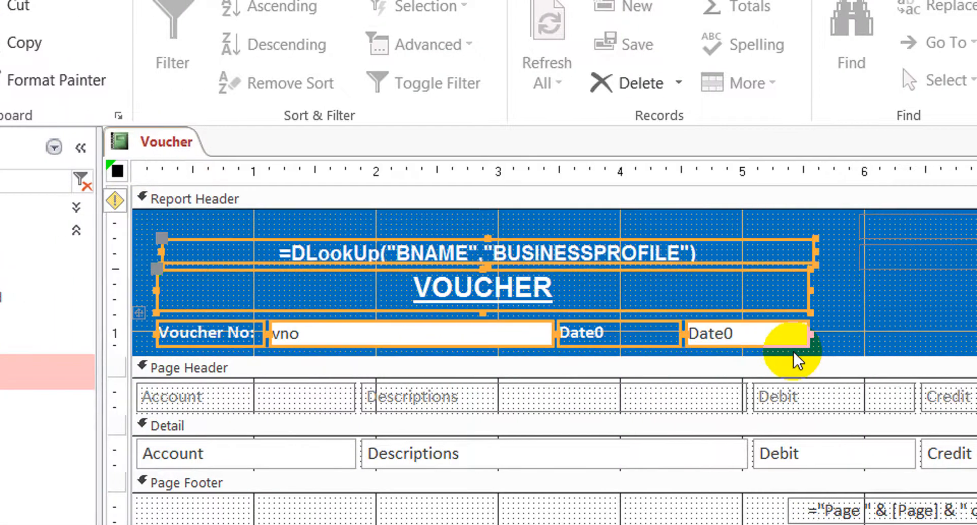
key("Up")
key("Up")
key("Up")
key("Up")
key("Up")
key("Up")
key("Up")
key("Up")
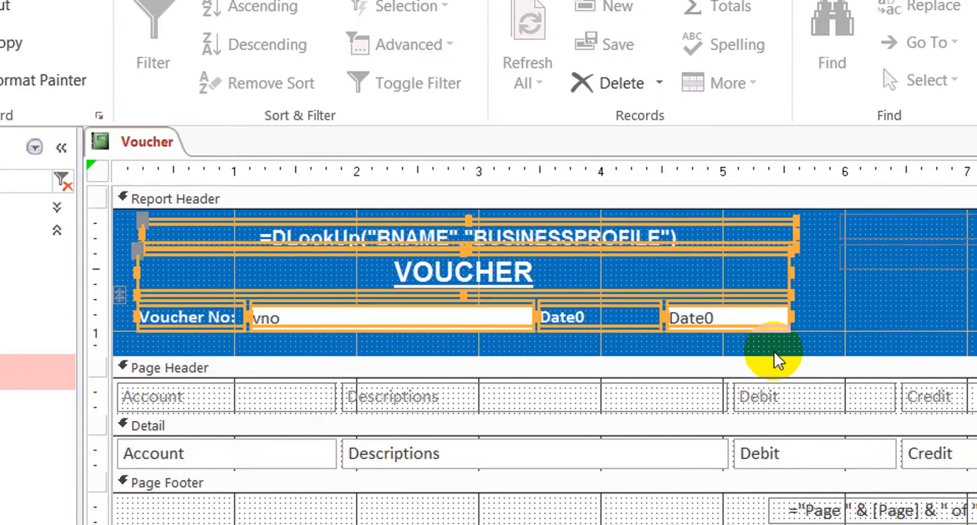
key("Up")
key("Up")
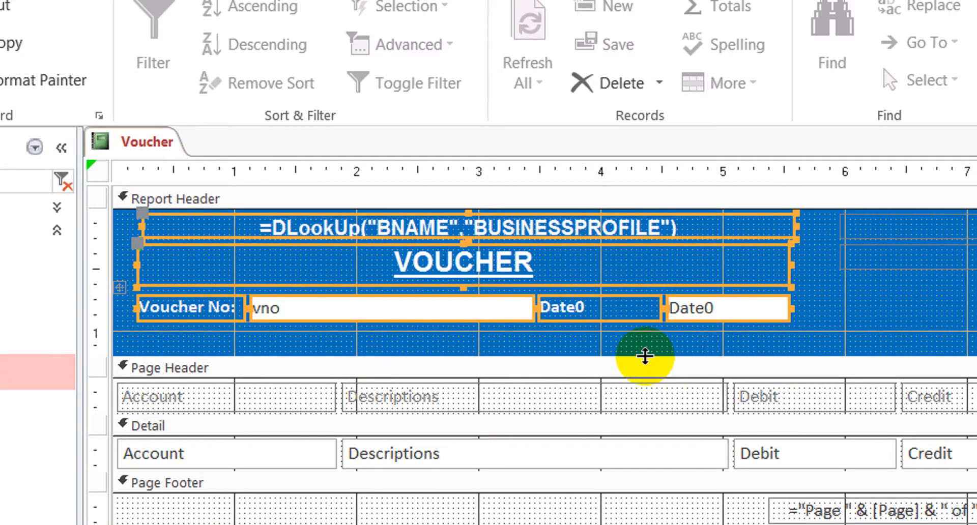
left_click_drag(644, 354, 647, 337)
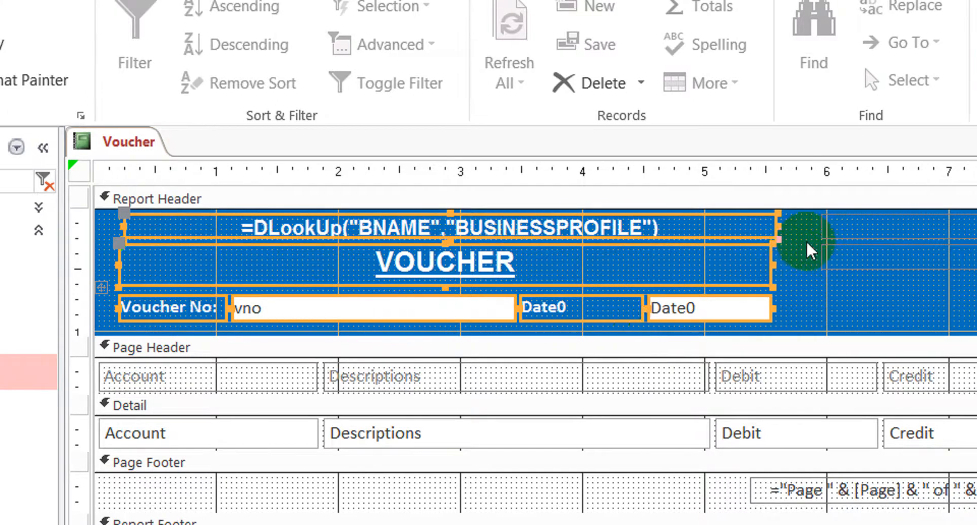
- Shift the business name text box slightly so its left edge lines up with the VOUCHER label
left_click(775, 298)
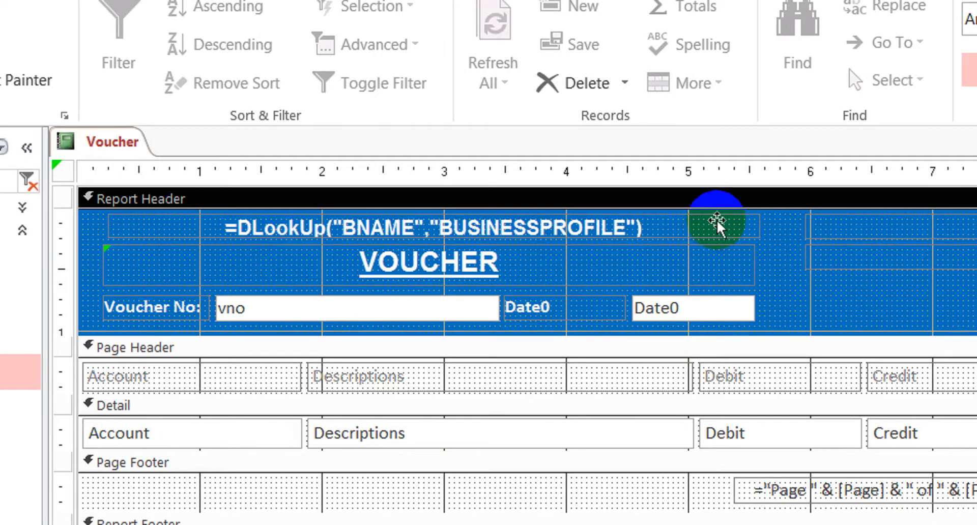
left_click(718, 224)
left_click(718, 222)
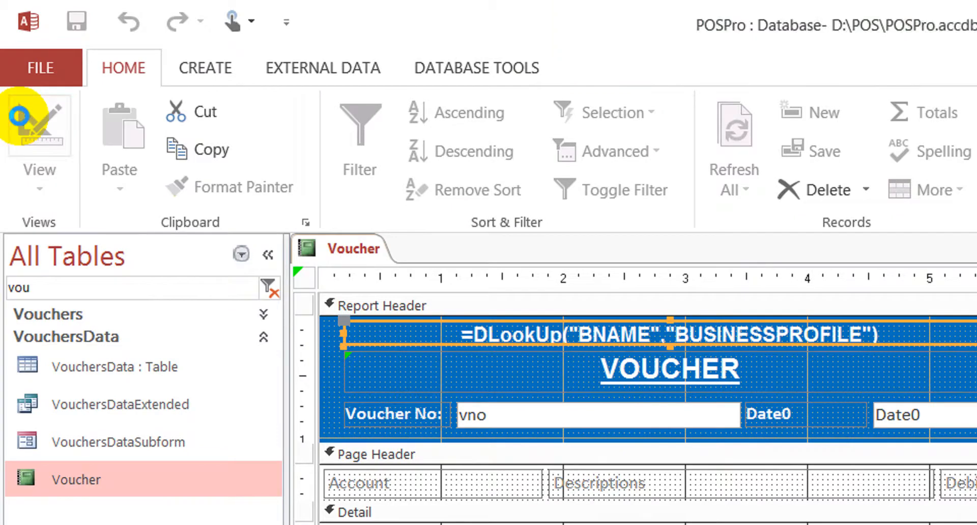
- Display the Voucher report in Report View and check its header layout, voucher rows and total row
left_click(21, 106)
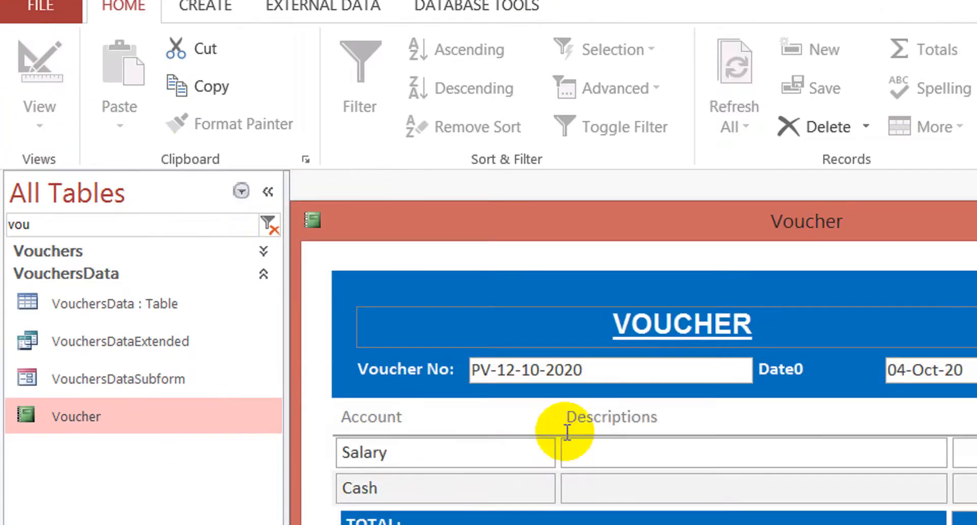
left_click(785, 357)
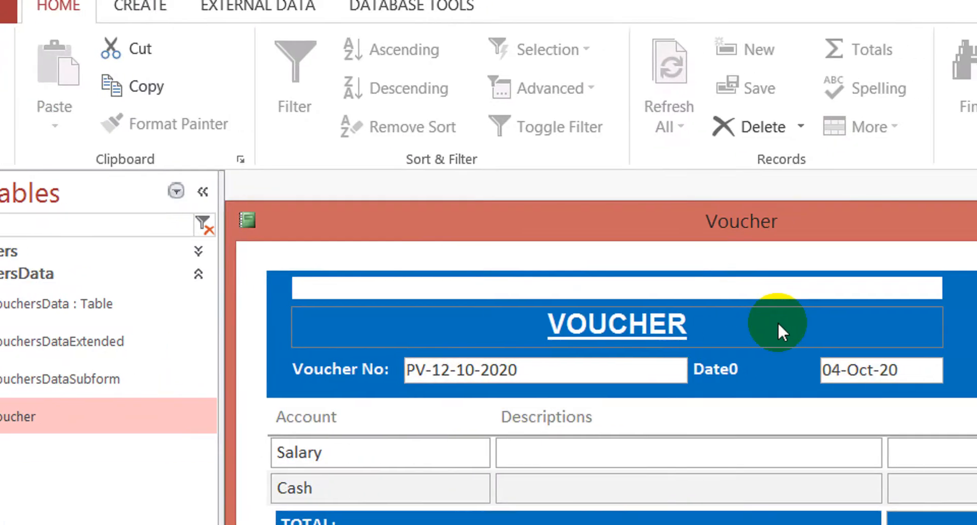
left_click(829, 326)
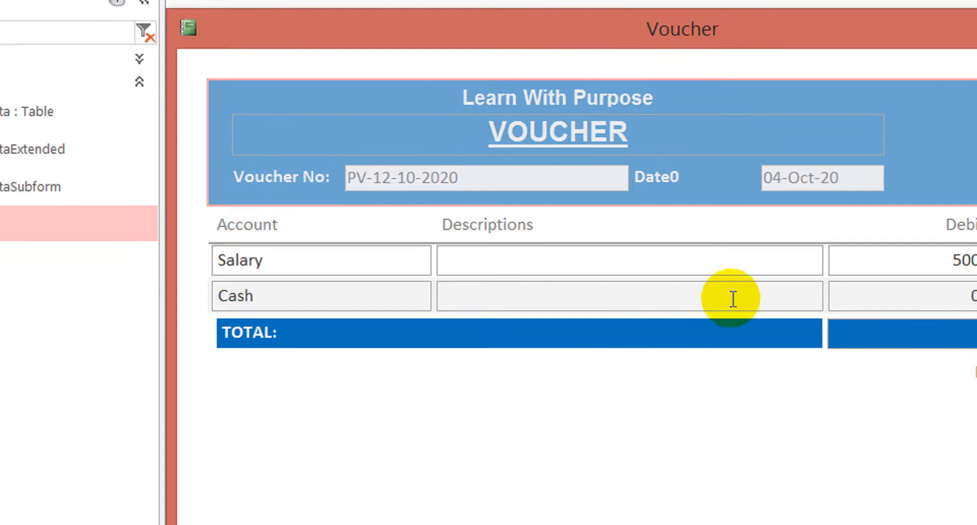
left_click(732, 298)
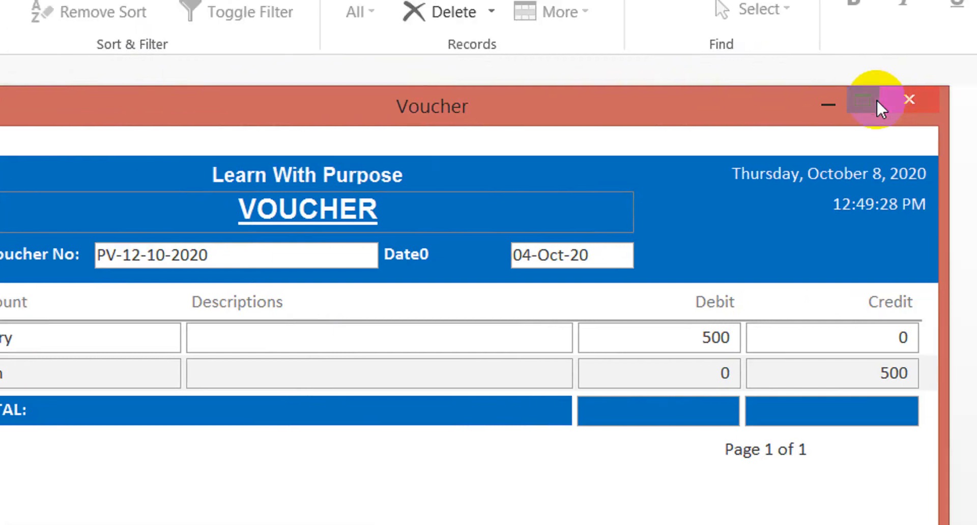
left_click(931, 85)
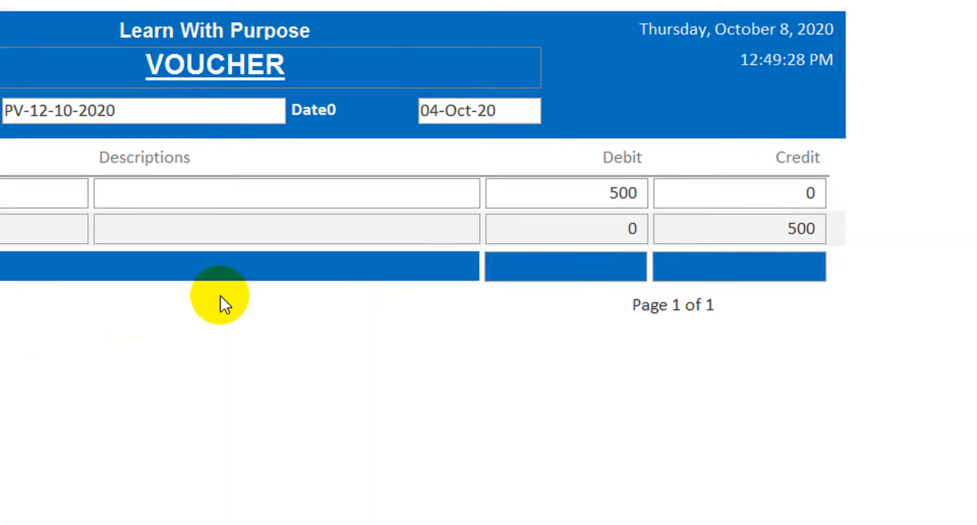
- Try to wrap the business name expression as =UPPERCASE(DLookUp("BNAME","BUSINESSPROFILE")) and check it in Report View
right_click(86, 370)
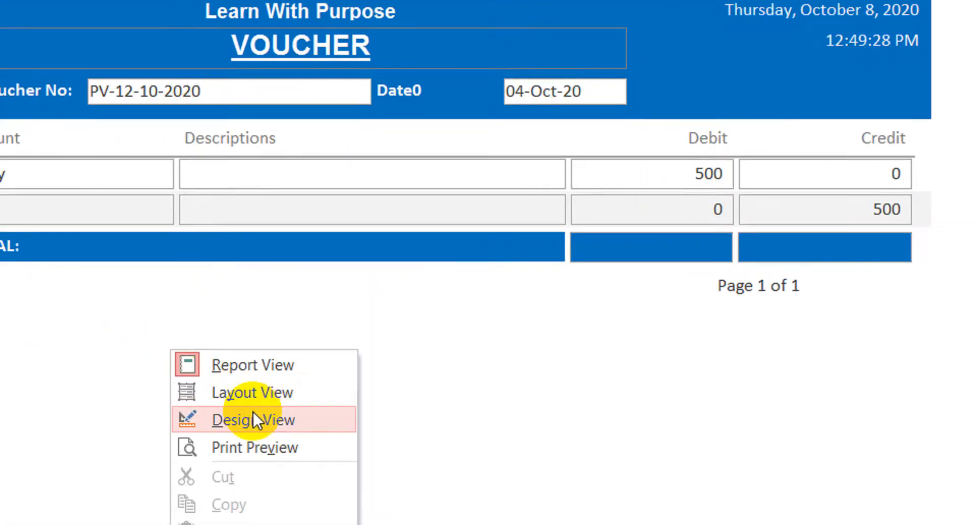
left_click(252, 417)
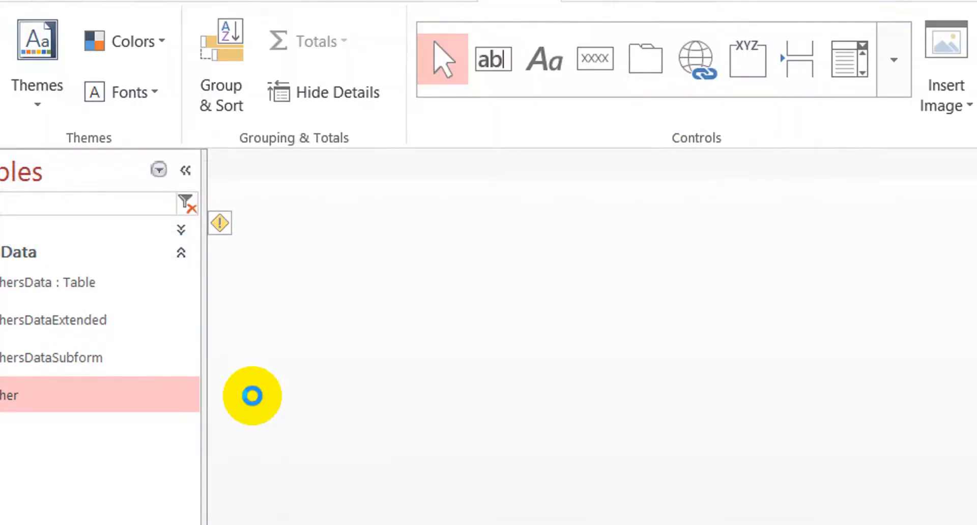
left_click(605, 254)
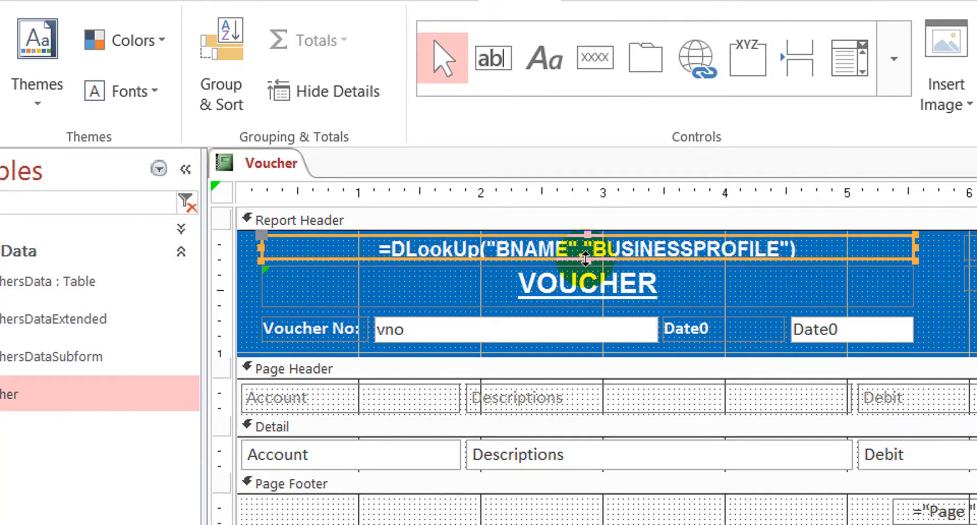
left_click(623, 248)
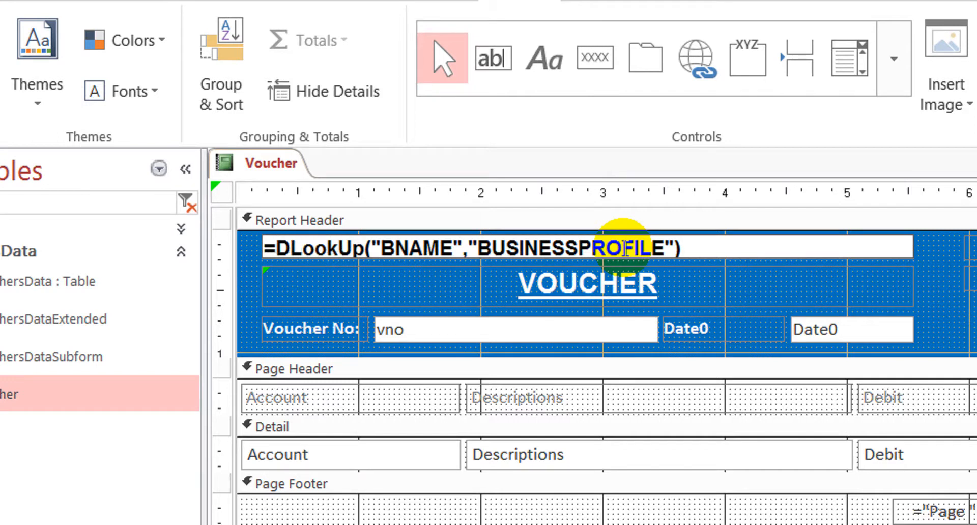
type("UPPERCA")
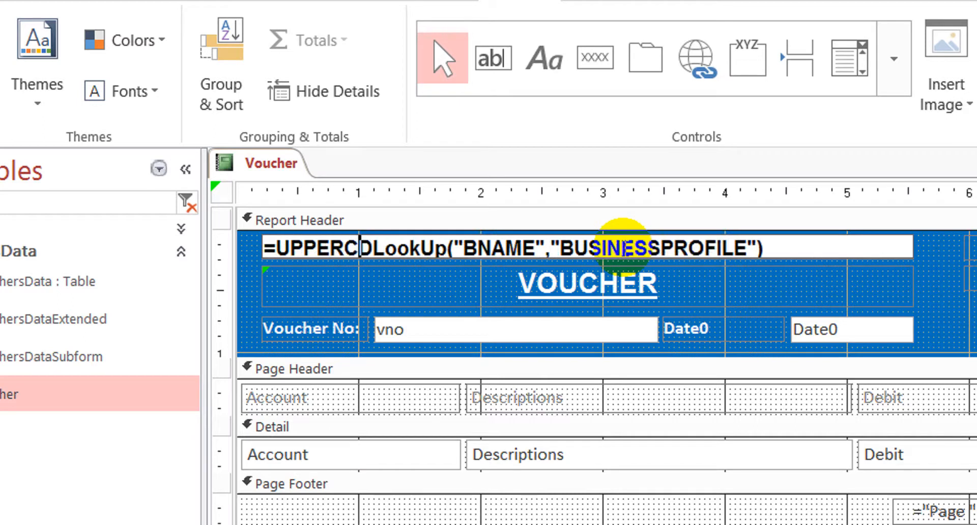
type("SE")
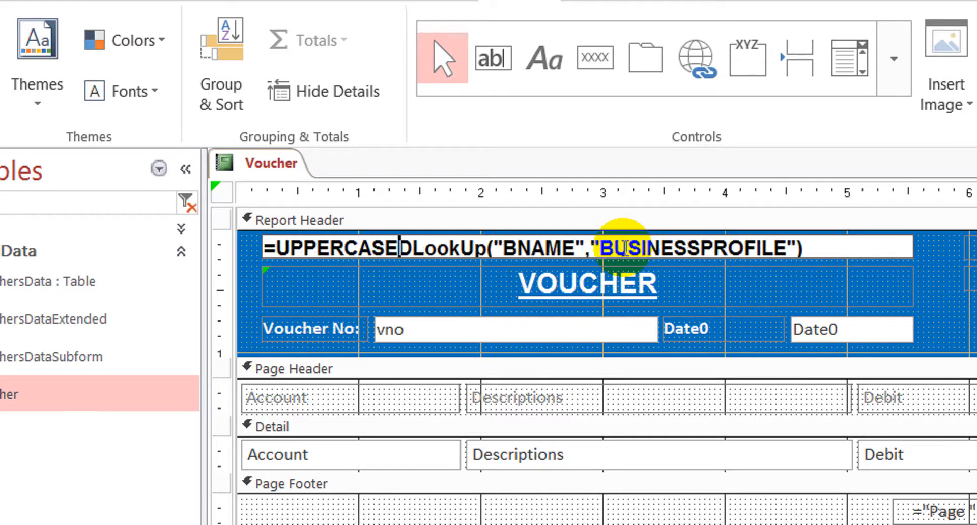
type("(")
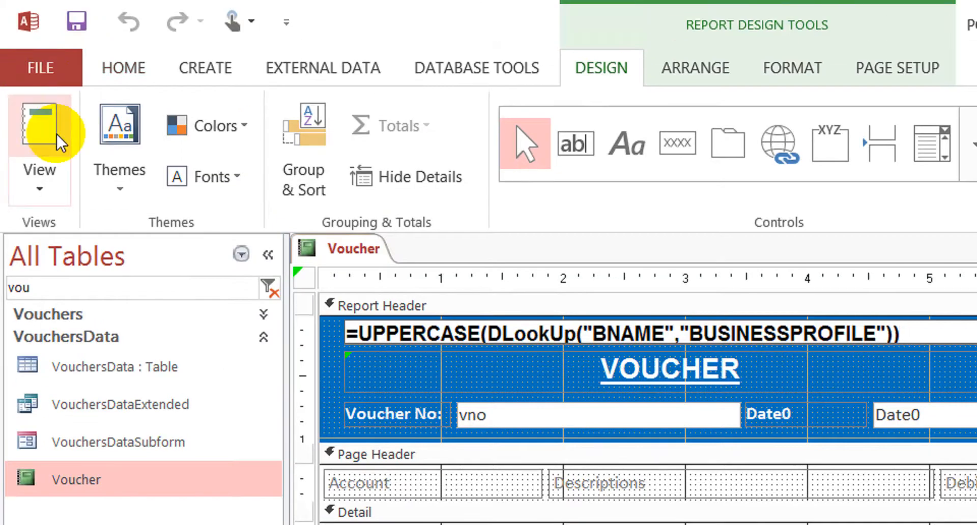
left_click(53, 132)
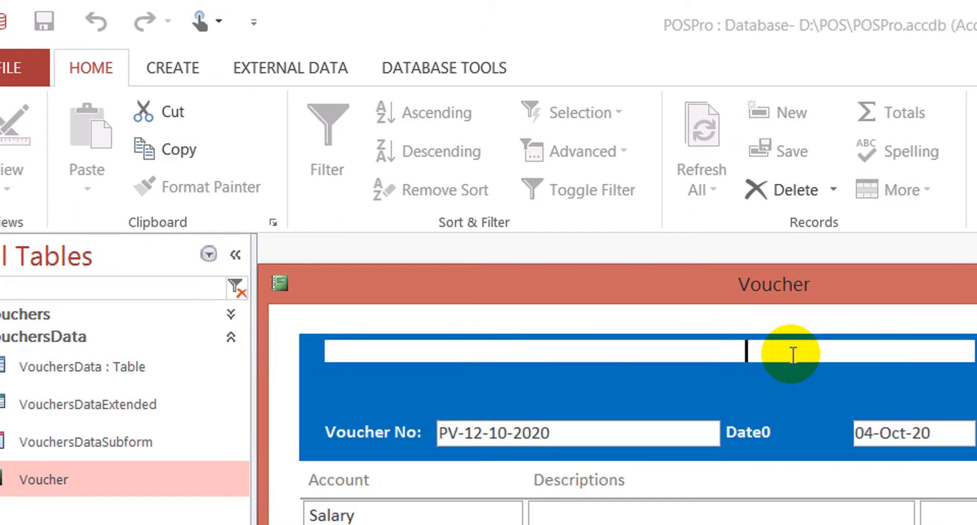
left_click(773, 361)
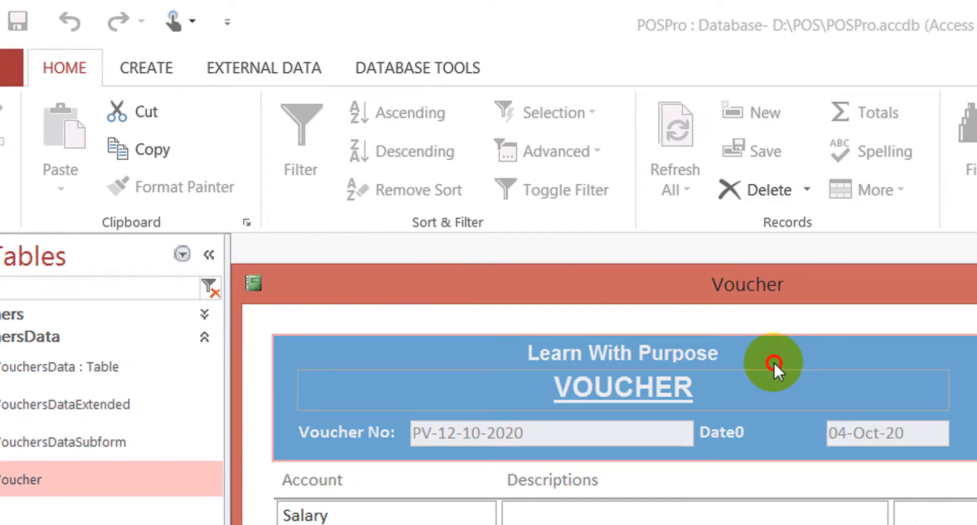
- In Design View, remove the UPPERCASE function and its parentheses from the business name expression, leaving =DLookUp("BNAME","BUSINESSPROFILE")
right_click(839, 283)
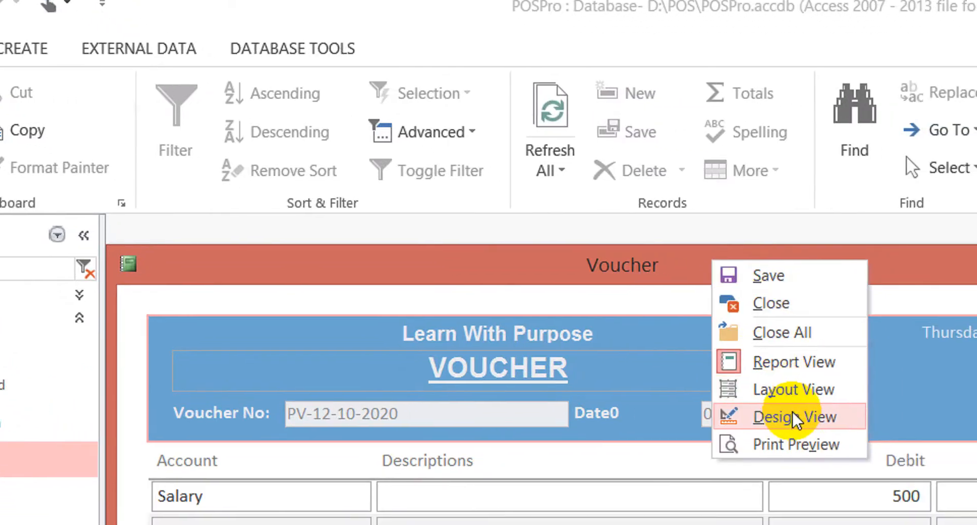
left_click(819, 436)
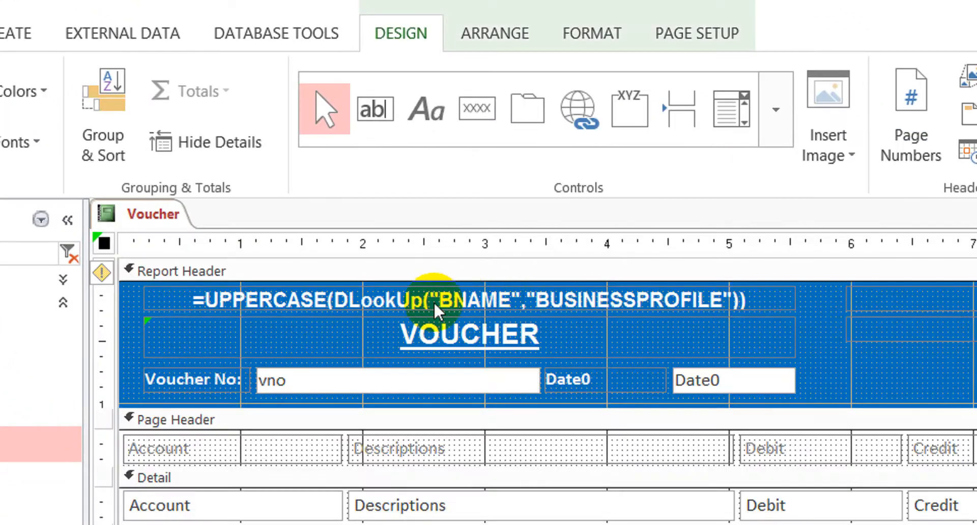
left_click(433, 300)
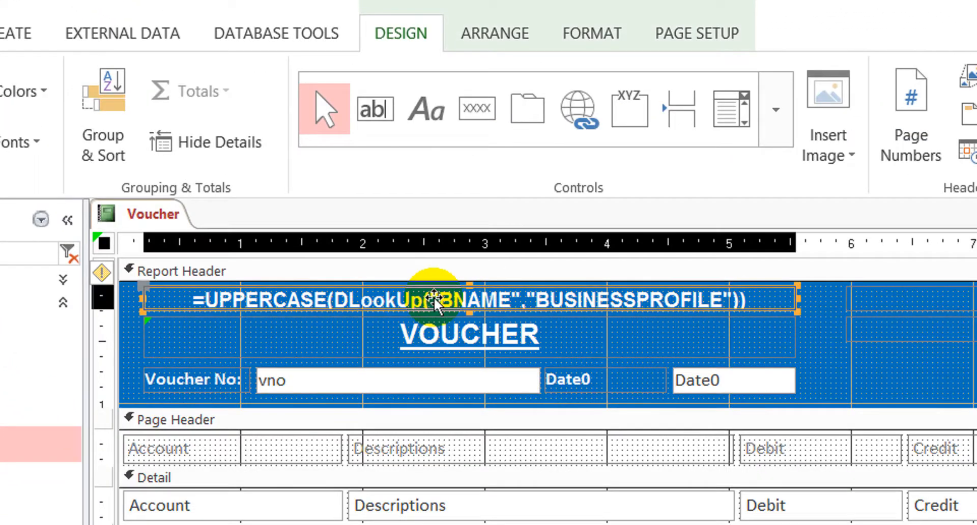
left_click(352, 298)
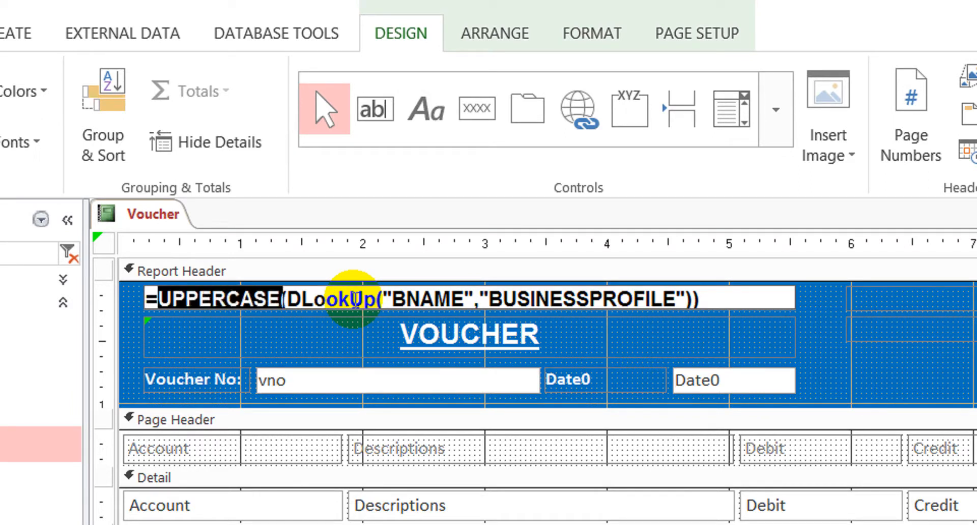
key("BackSpace")
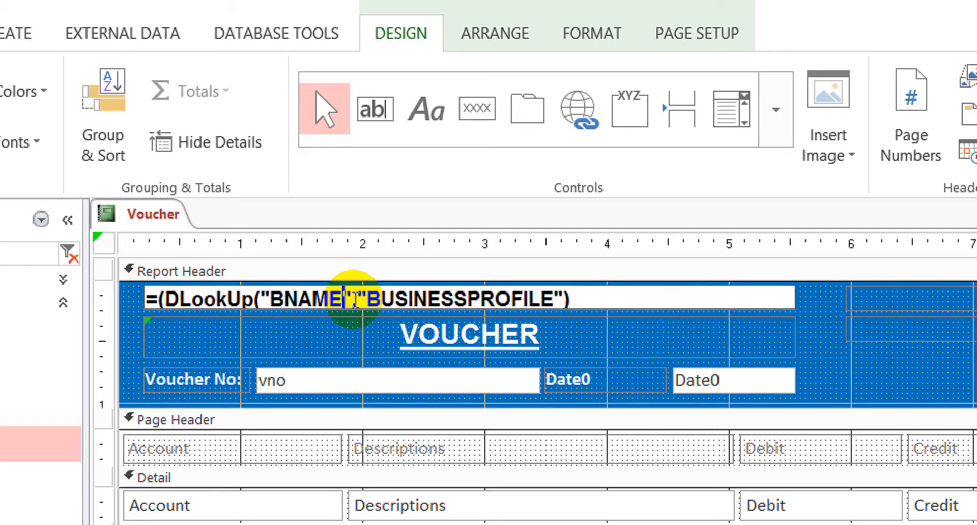
key("Delete")
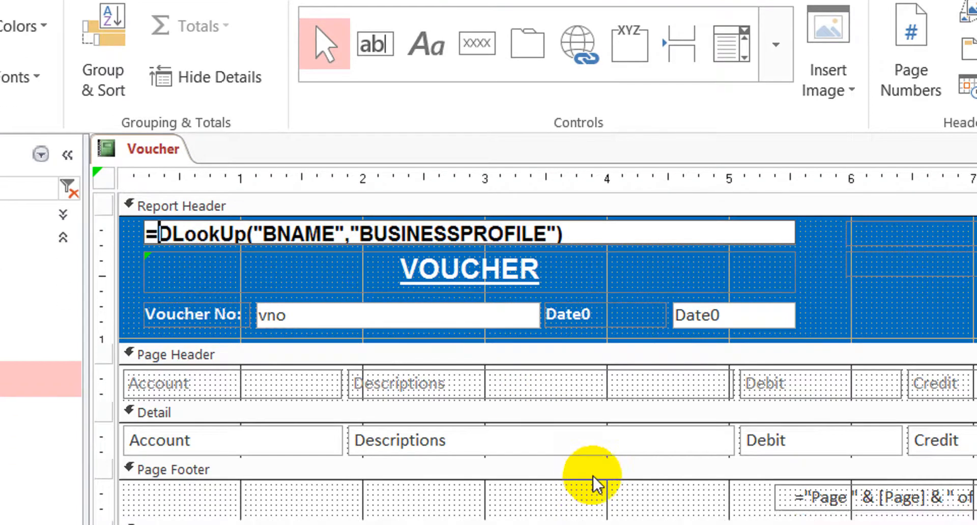
left_click(517, 473)
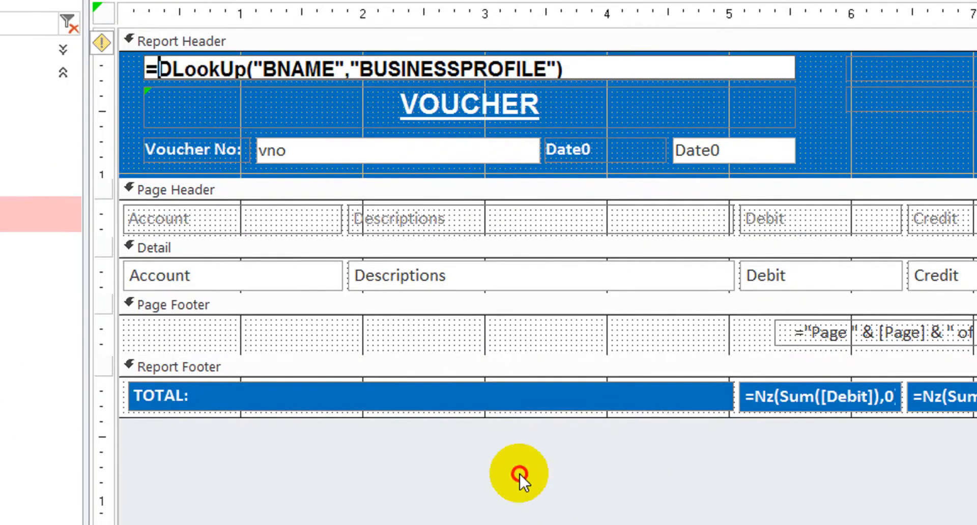
- Left-align the text of the business name text box and display the report in Report View
left_click(656, 61)
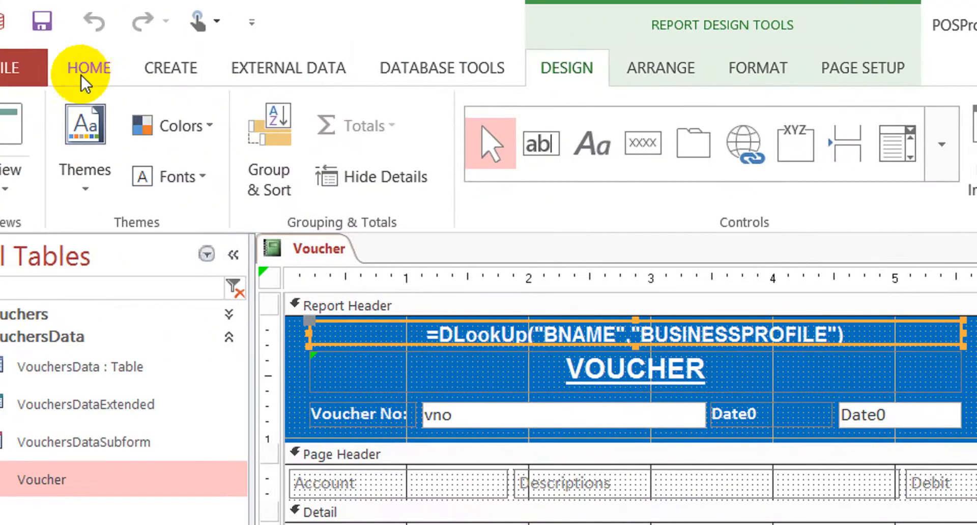
left_click(124, 68)
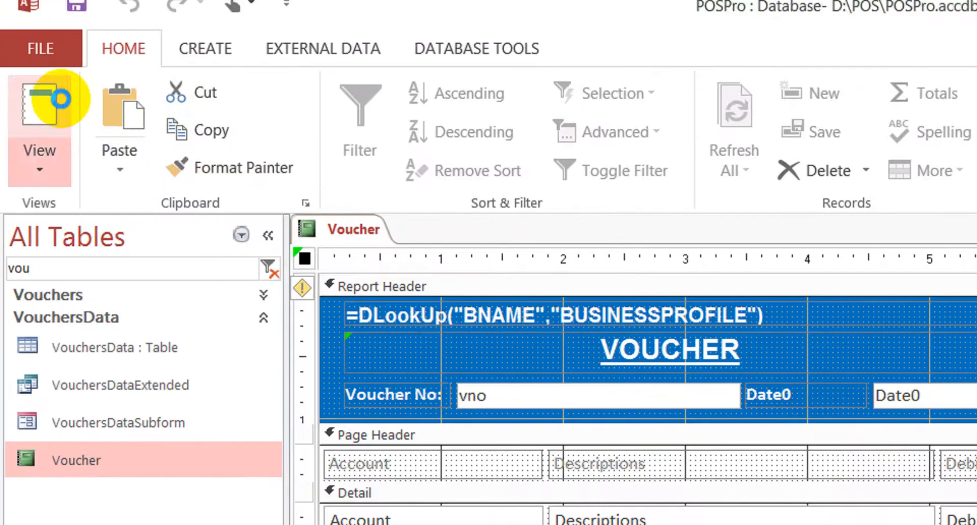
left_click(56, 69)
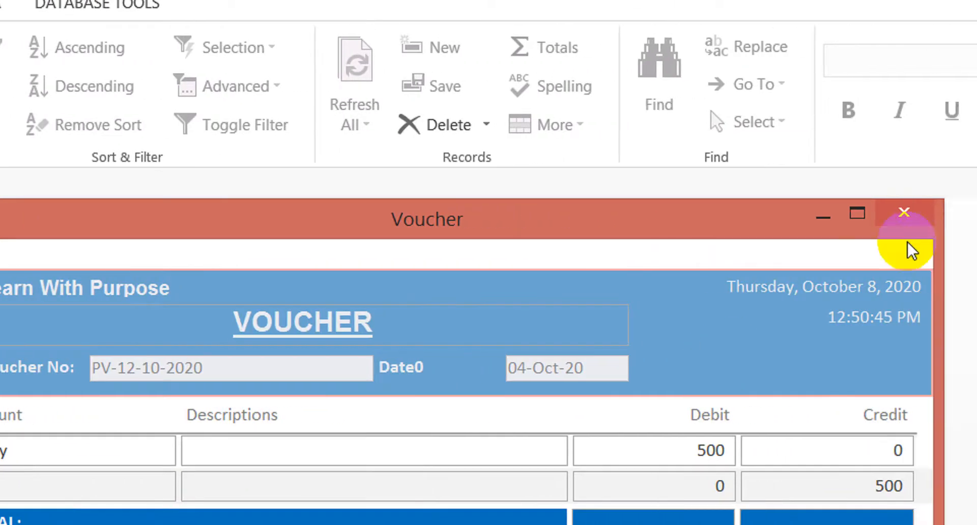
- Examine the Voucher report in Report View, including its business name and the debit and credit totals
left_click(856, 213)
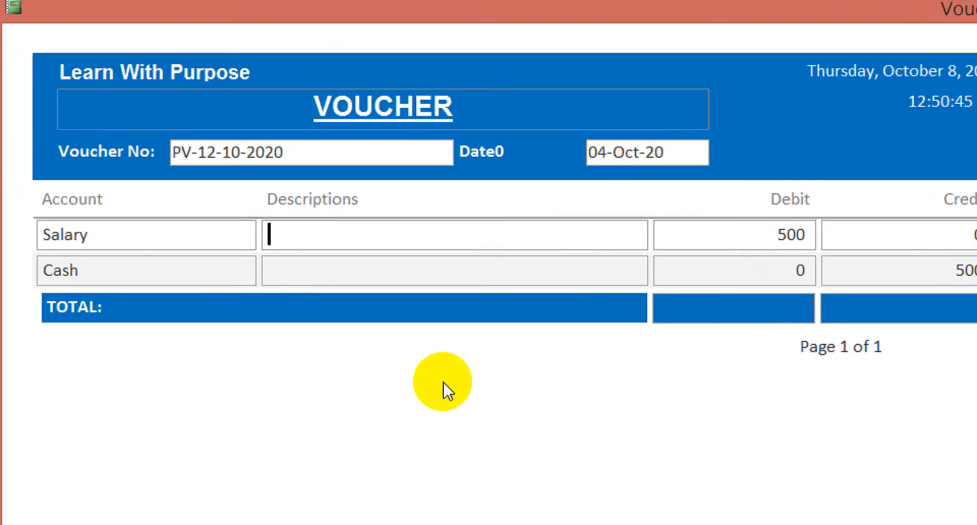
right_click(444, 382)
left_click(760, 303)
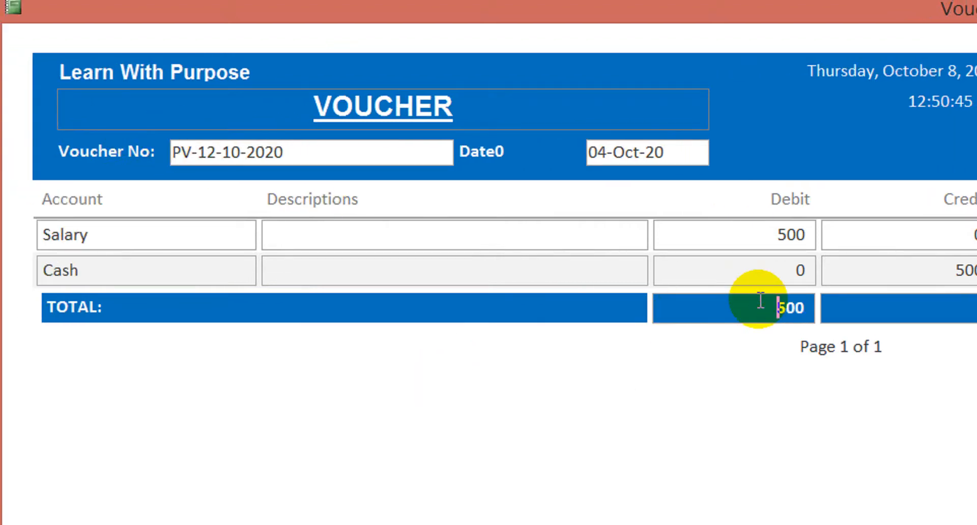
left_click(883, 307)
right_click(535, 412)
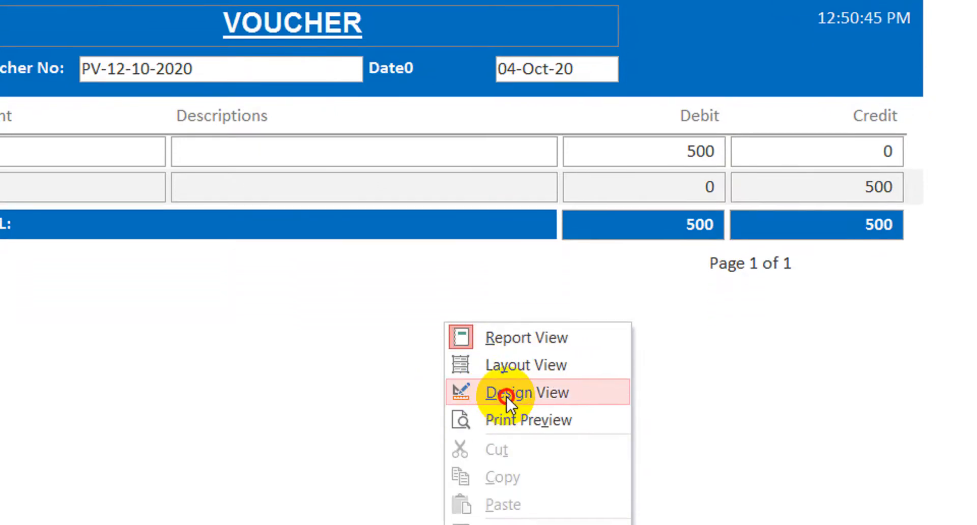
left_click(506, 395)
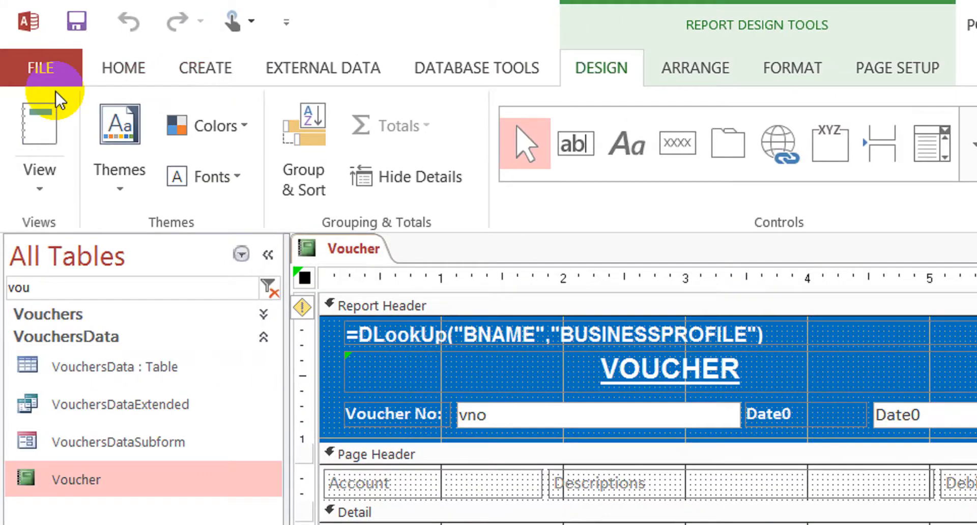
left_click(34, 121)
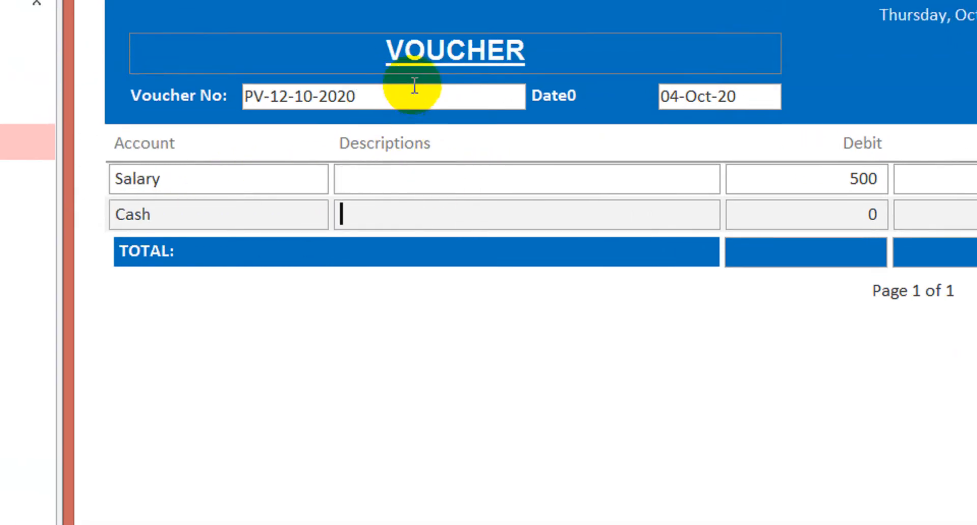
- In Design View, change the Date0 label's caption in the report header to "Date:"
right_click(800, 132)
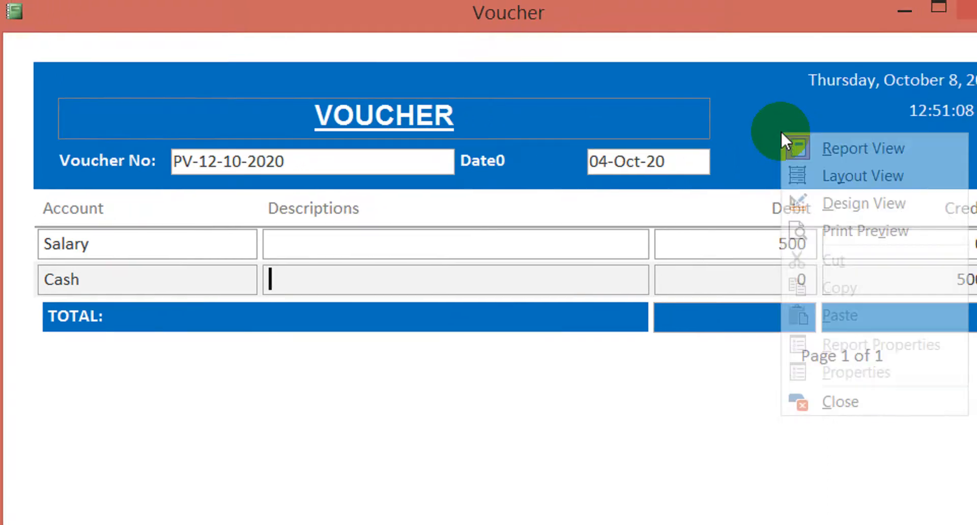
left_click(863, 196)
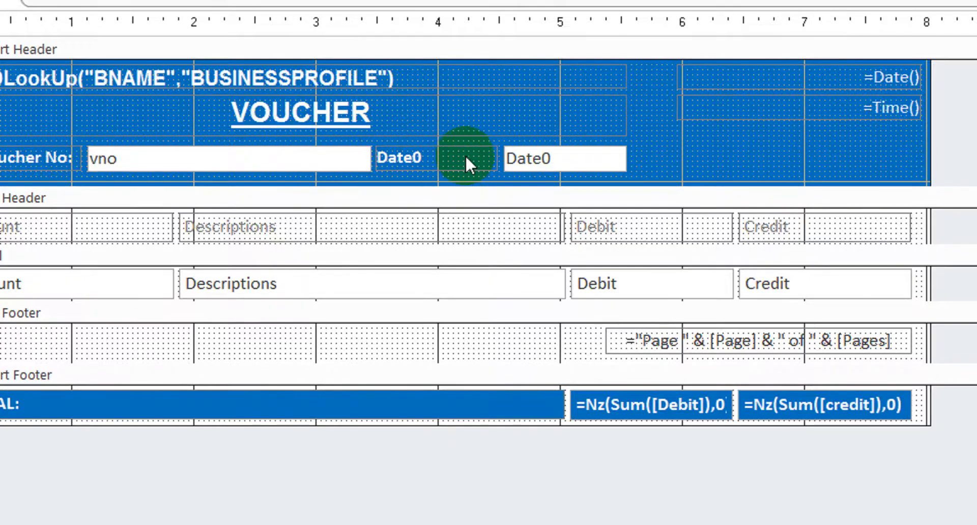
left_click(465, 155)
left_click(467, 157)
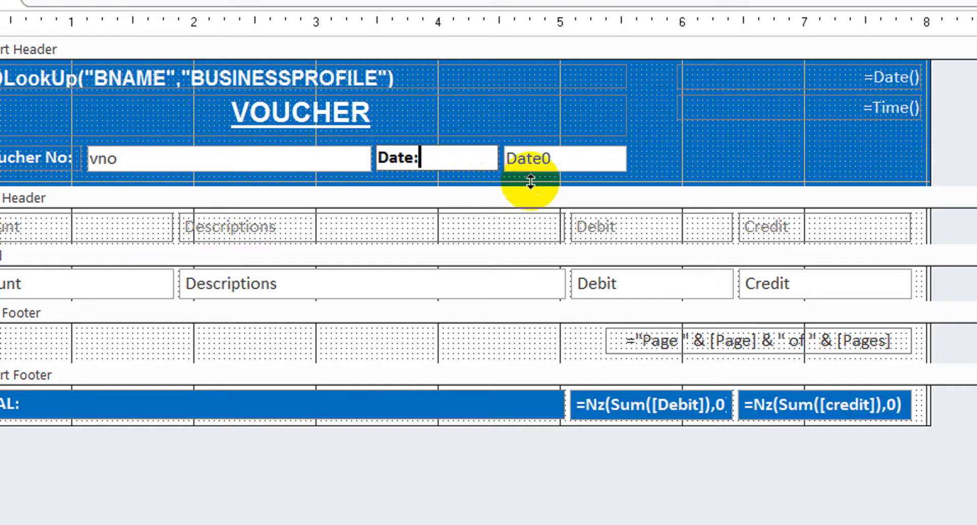
scroll(792, 174, "right", 1)
left_click(703, 149)
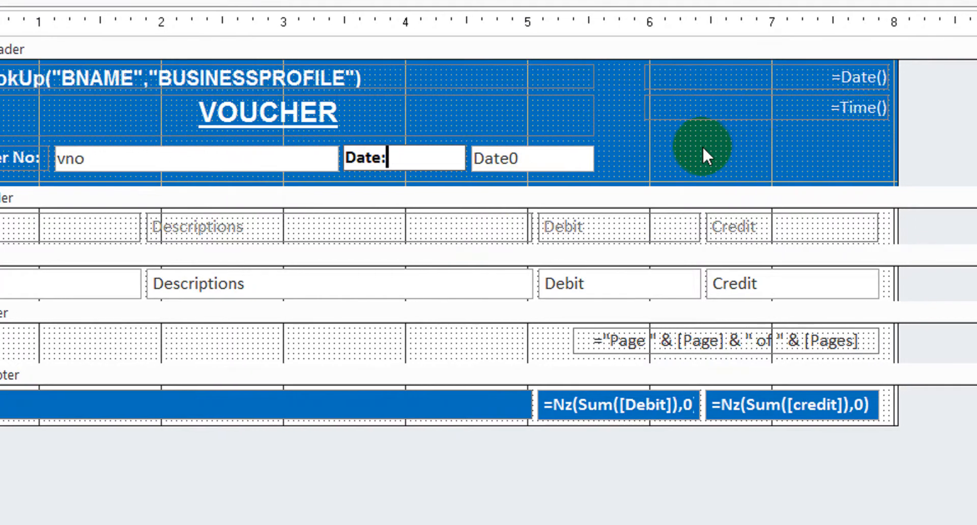
- Narrow the "Date:" label in the report header so that it fits its caption more closely
left_click(439, 159)
key("shift+Left")
key("shift+Left")
key("shift+Left")
key("shift+Left")
key("shift+Left")
key("shift+Left")
key("shift+Left")
key("shift+Left")
key("shift+Left")
key("shift+Left")
key("shift+Left")
key("shift+Left")
key("shift+Left")
key("shift+Left")
key("shift+Left")
key("shift+Left")
key("shift+Left")
key("shift+Left")
key("shift+Left")
key("shift+Left")
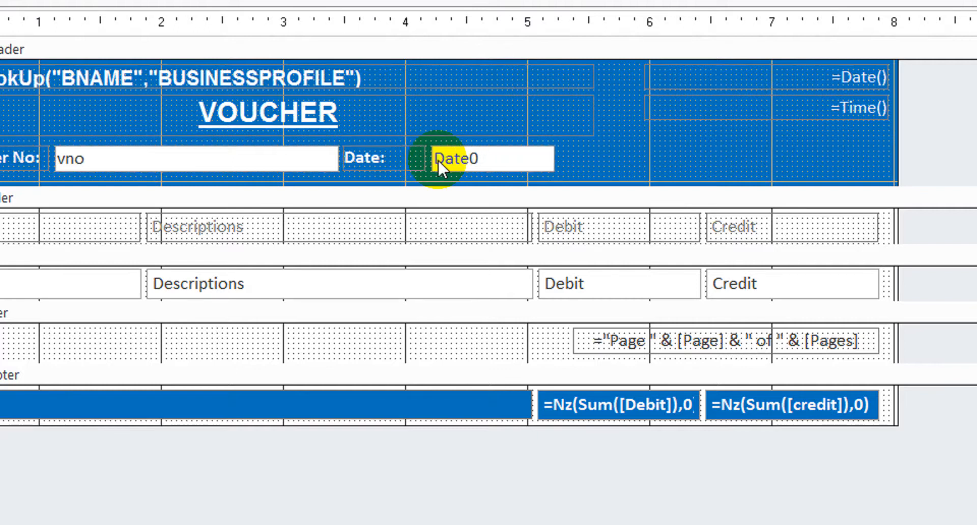
- Widen the Date0 text box until its end lines up with the VOUCHER title box above it
left_click(502, 156)
key("shift+Right")
key("shift+Right")
key("shift+Right")
key("shift+Right")
key("shift+Right")
key("shift+Right")
key("shift+Right")
key("shift+Right")
key("shift+Right")
key("shift+Right")
key("shift+Right")
key("shift+Right")
key("shift+Right")
key("shift+Right")
key("shift+Right")
key("shift+Right")
key("shift+Right")
key("shift+Right")
key("shift+Right")
key("shift+Right")
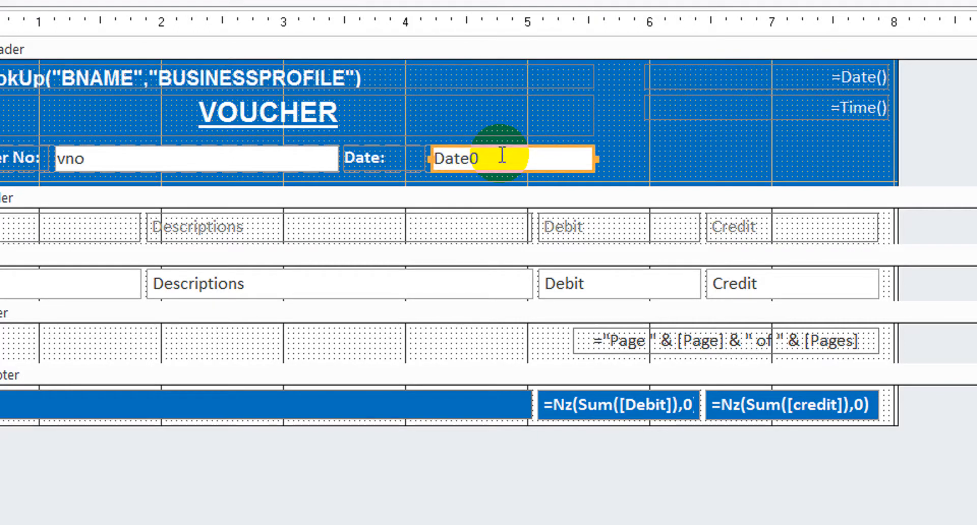
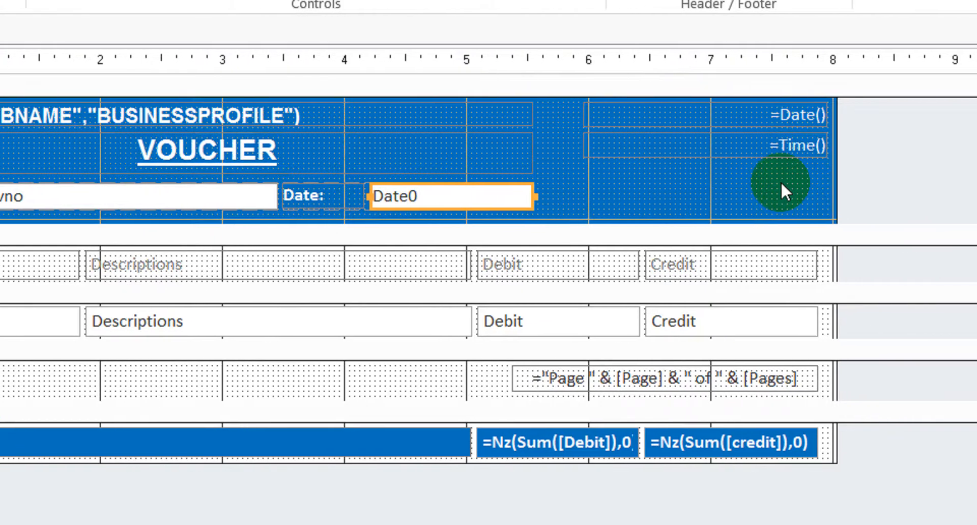
- Deselect the Date0 text box and close the Voucher report
left_click(859, 173)
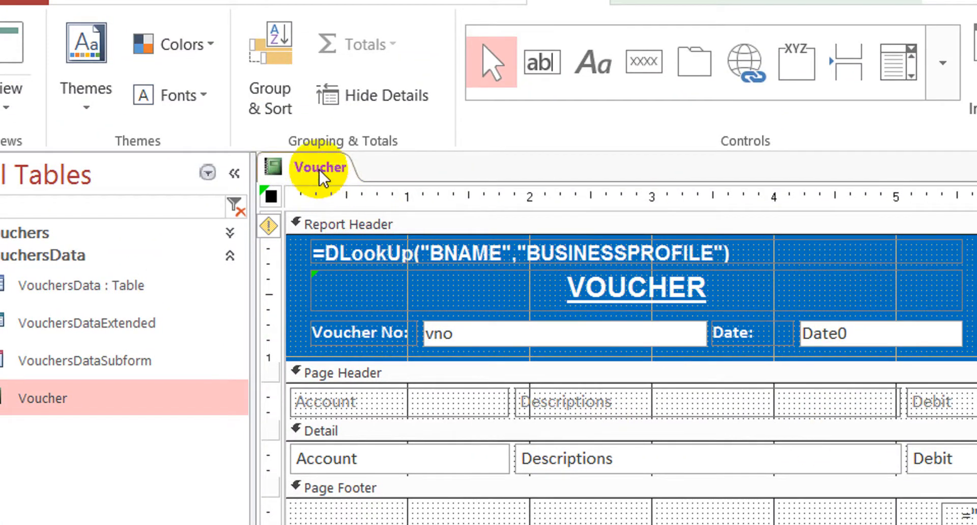
right_click(319, 170)
left_click(365, 211)
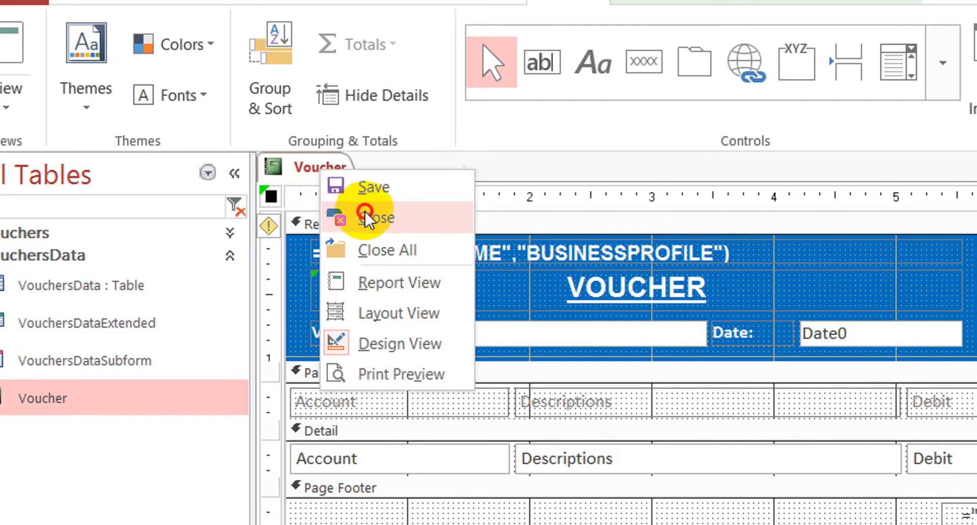
- Filter the database objects by "vou", expand the Vouchers group and open the Vouchers form in Design View
left_click(60, 206)
type("vou")
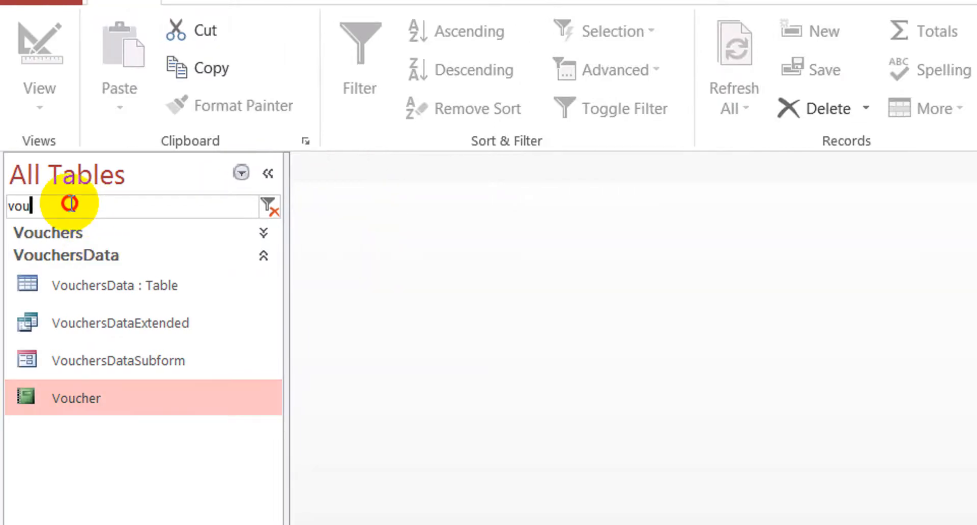
left_click_drag(70, 204, 2, 206)
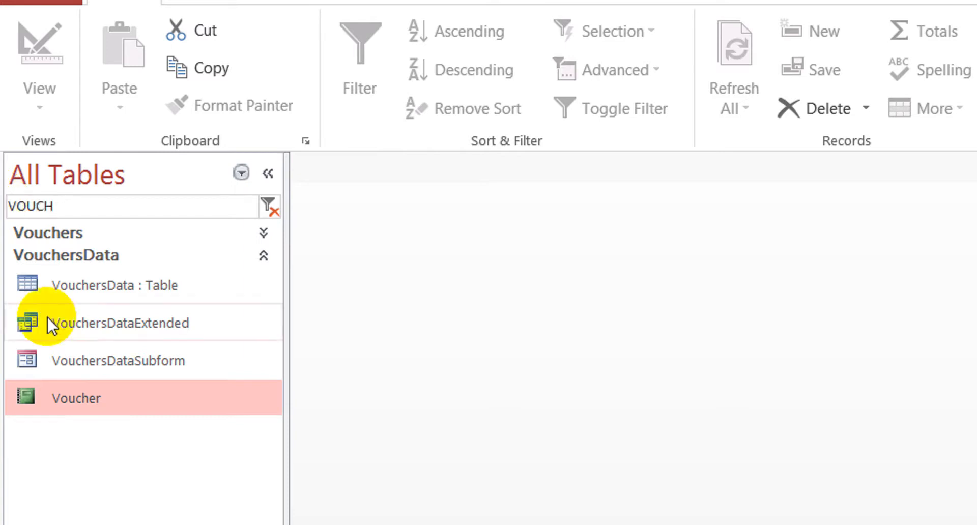
left_click(109, 364)
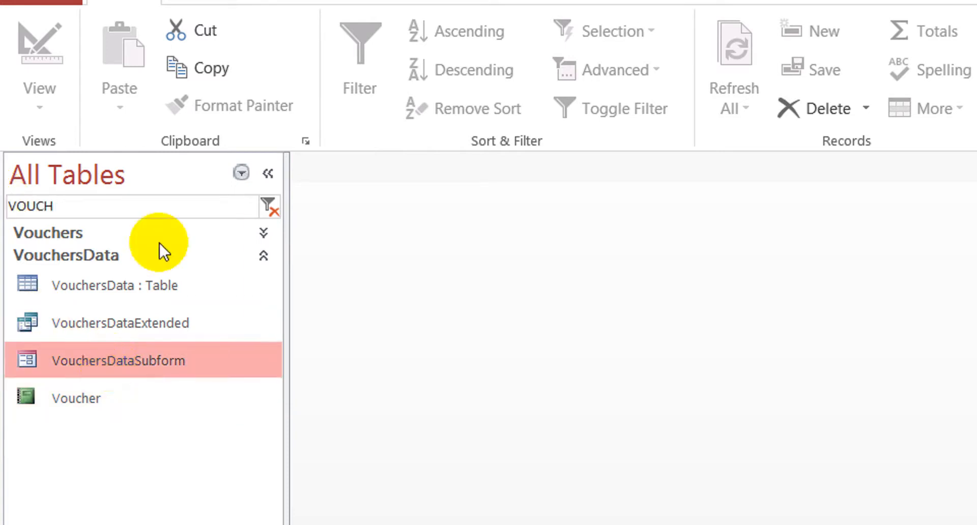
left_click_drag(109, 208, 3, 163)
type("vou")
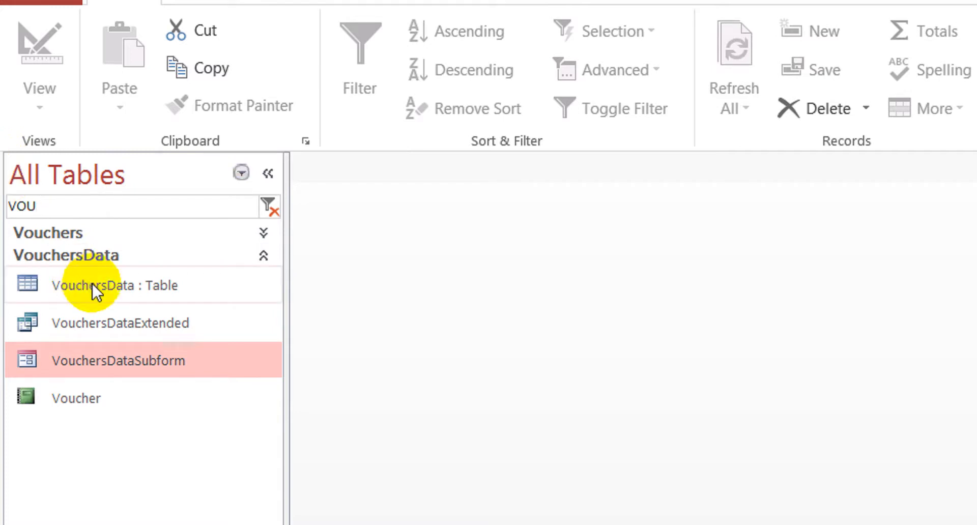
left_click(78, 234)
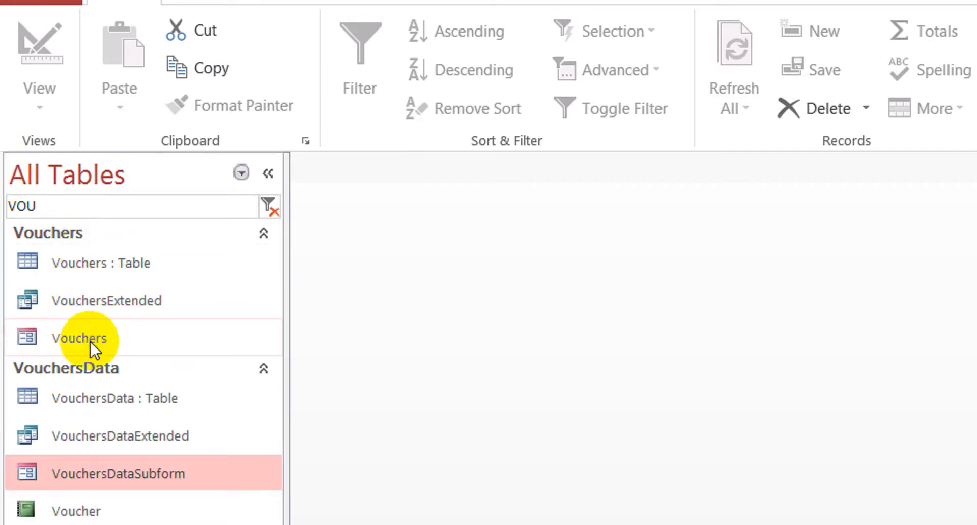
right_click(91, 342)
left_click(185, 415)
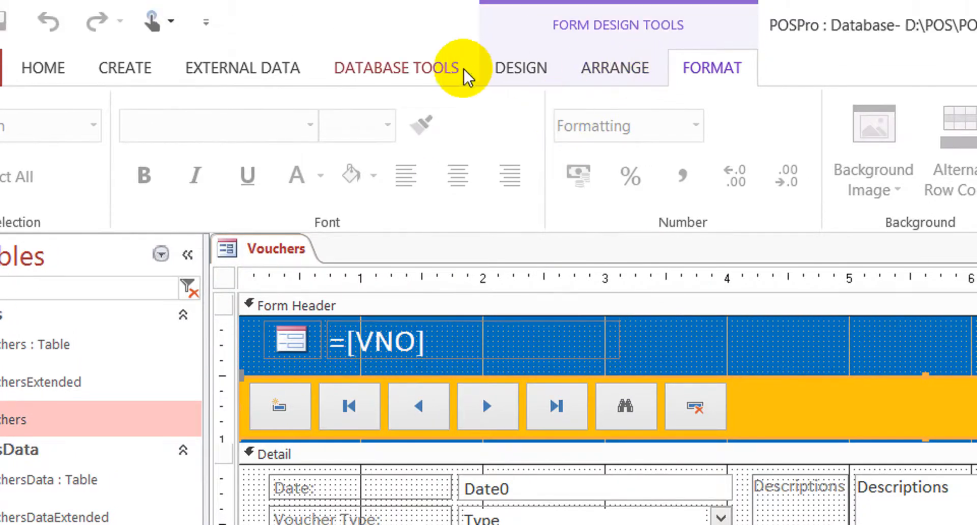
- Insert a new command button on the orange bar of the form header, beyond the delete button
left_click(547, 79)
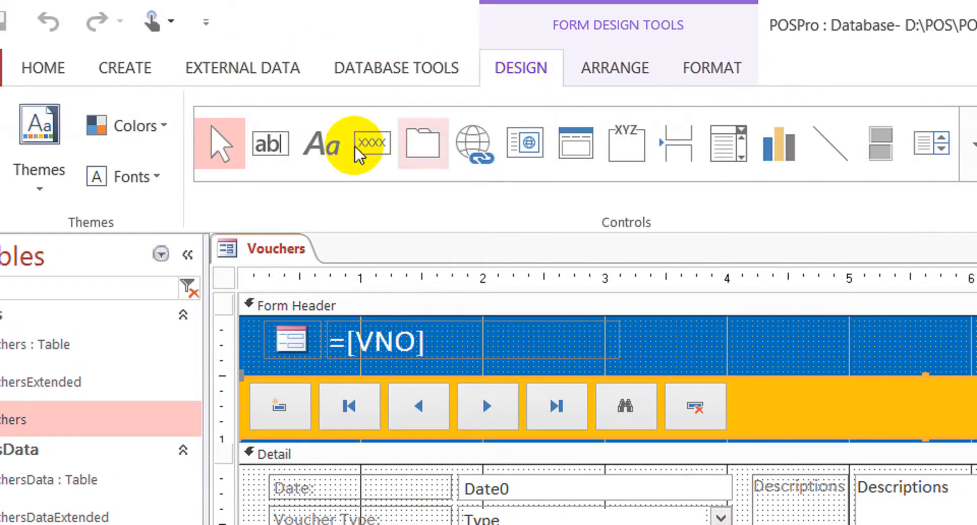
left_click_drag(268, 160, 617, 402)
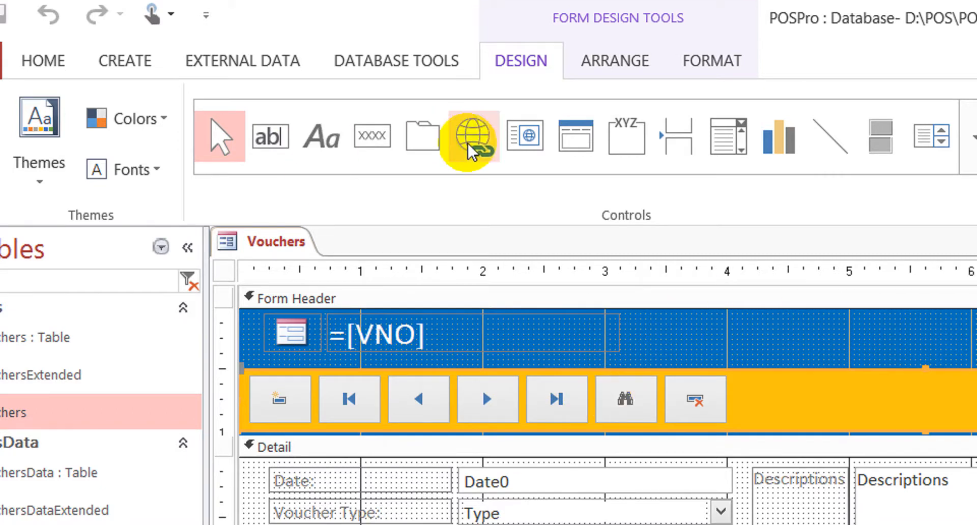
left_click(373, 147)
left_click(830, 412)
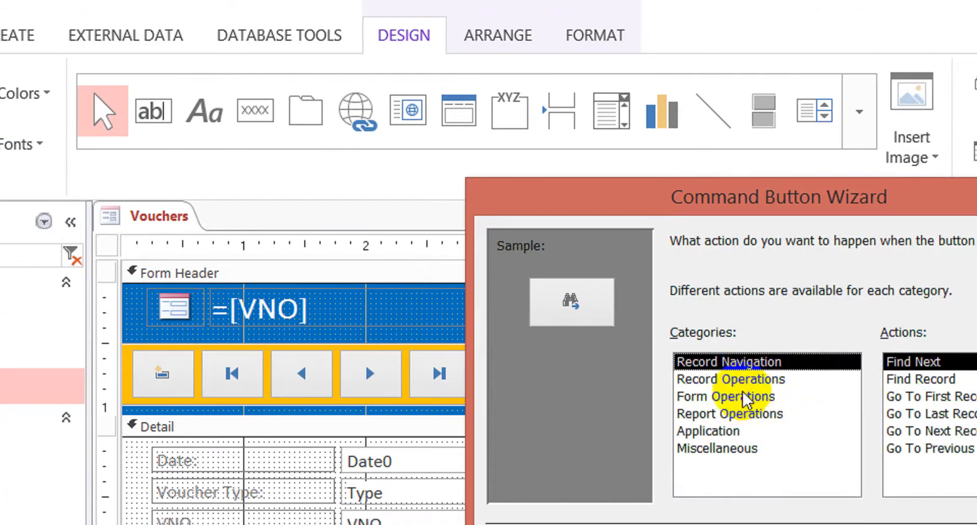
- Assign the Print Report action from the Report Operations category to the new command button
left_click(717, 397)
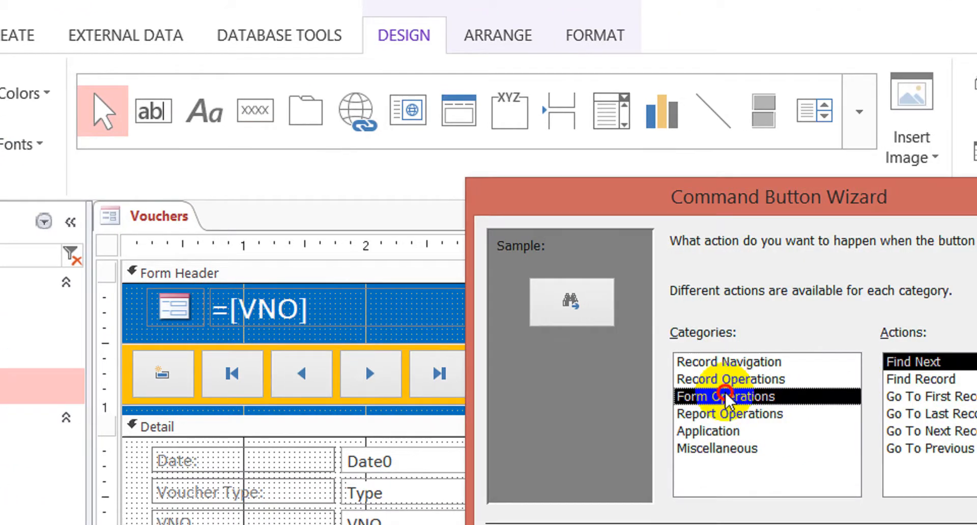
left_click(716, 402)
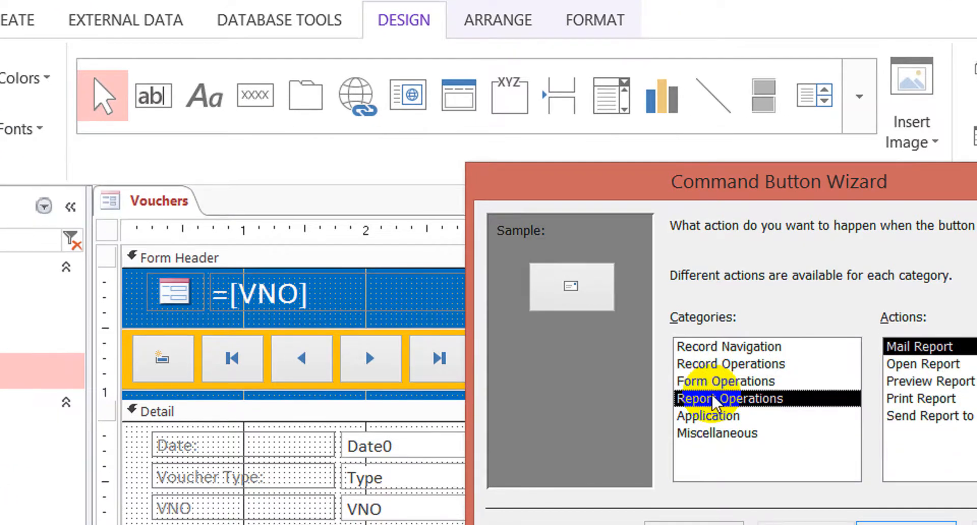
left_click(915, 381)
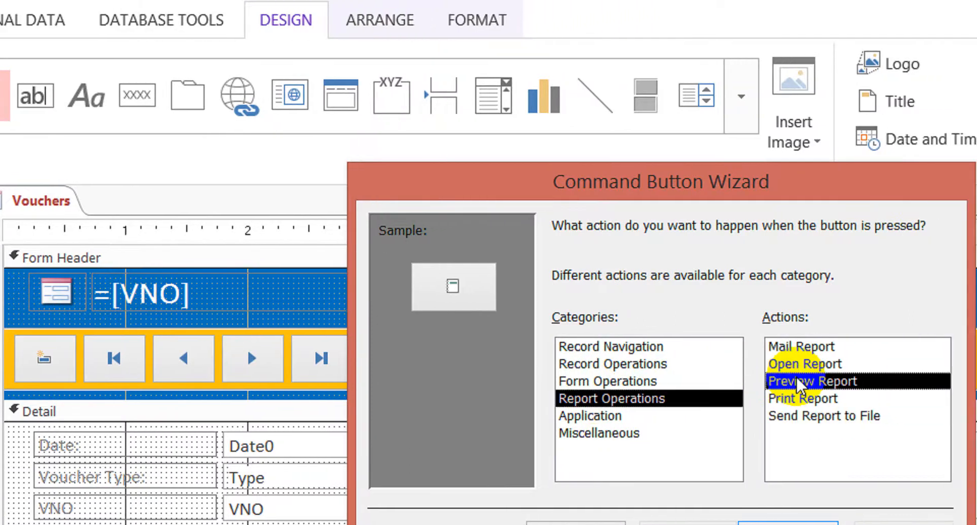
left_click(775, 398)
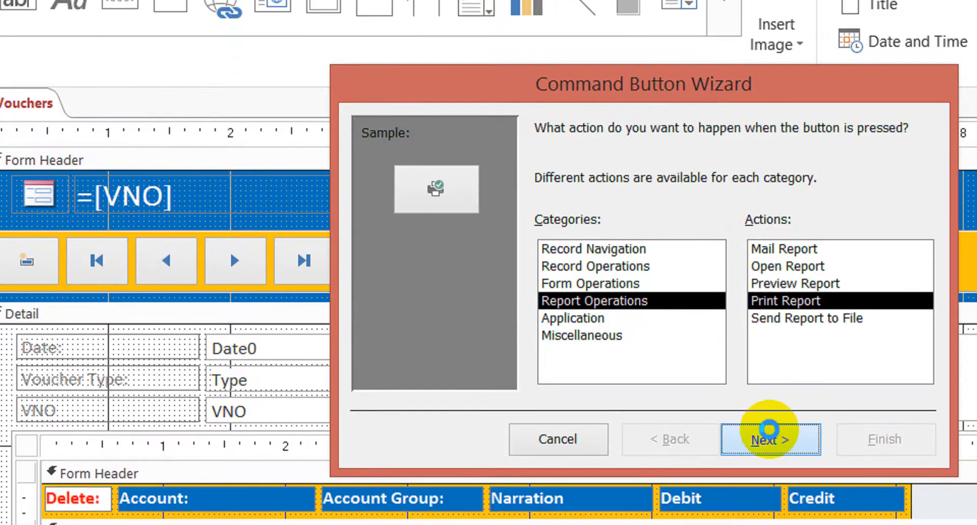
left_click(769, 475)
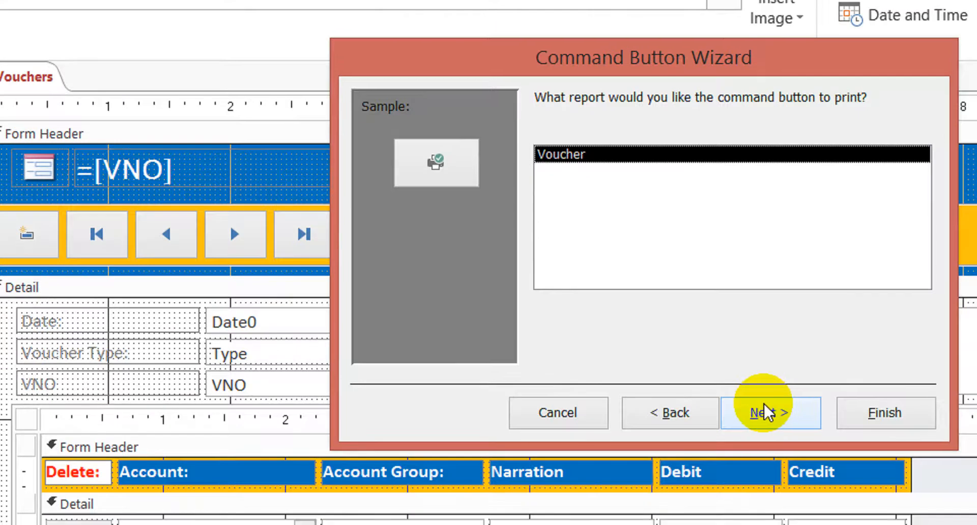
- Finish the button with the Voucher report as its target, the Printer picture and the name cmdprint
left_click(766, 406)
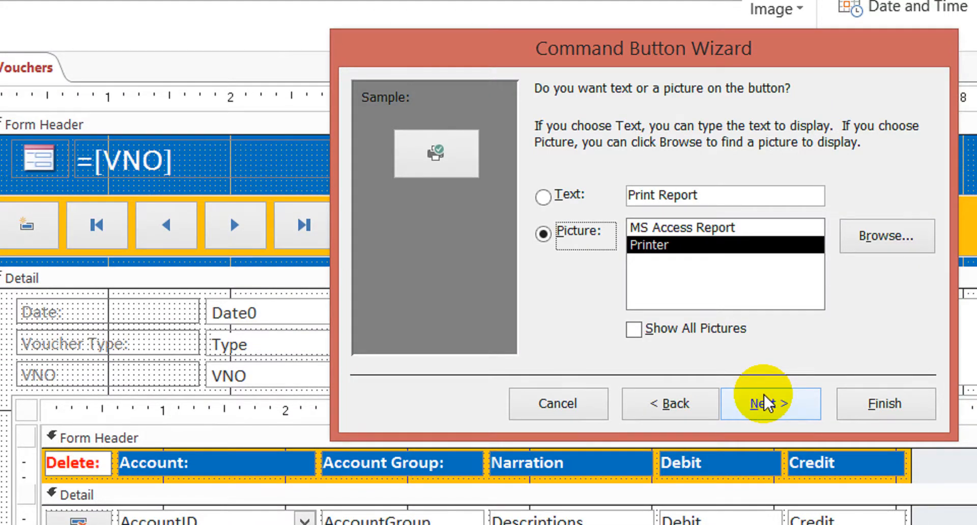
left_click(764, 400)
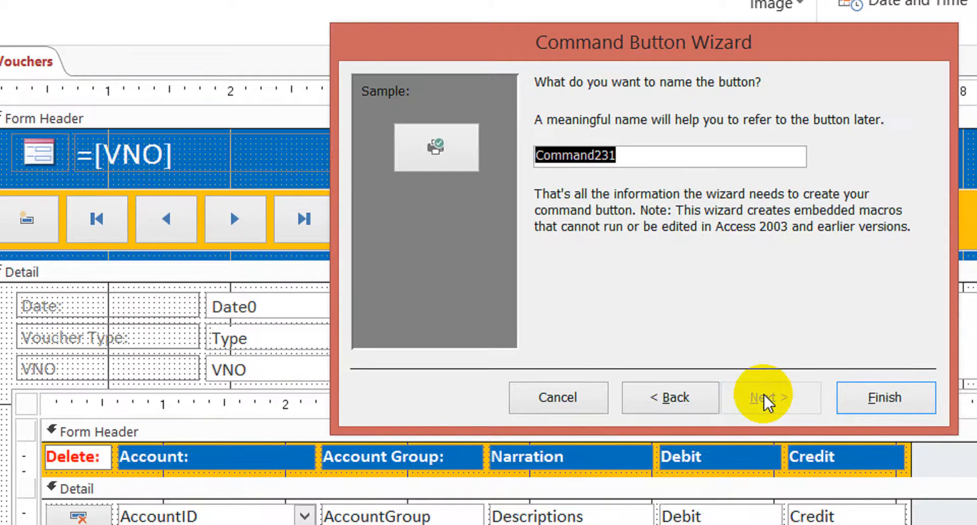
type("C")
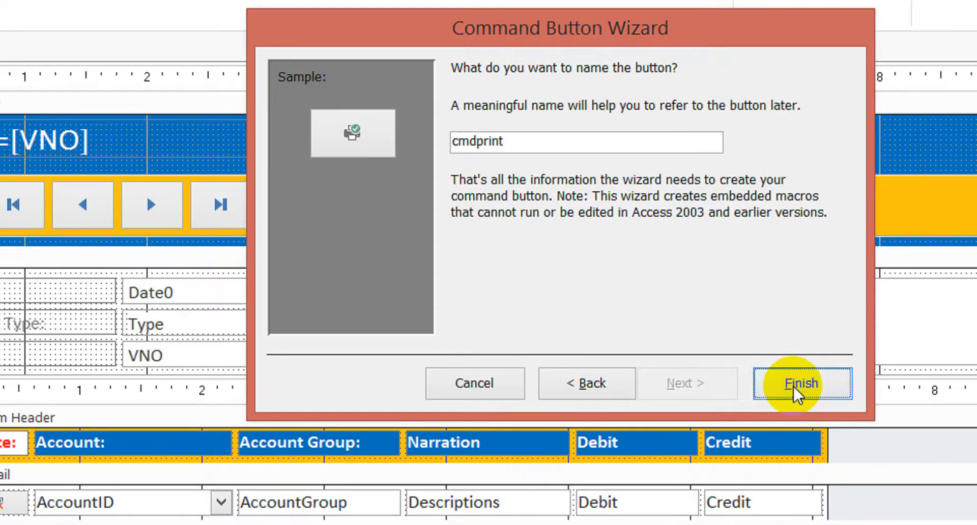
left_click(885, 397)
- Place the print button directly beside the delete button and reduce the form header's height to just below the orange bar
left_click_drag(526, 219, 373, 197)
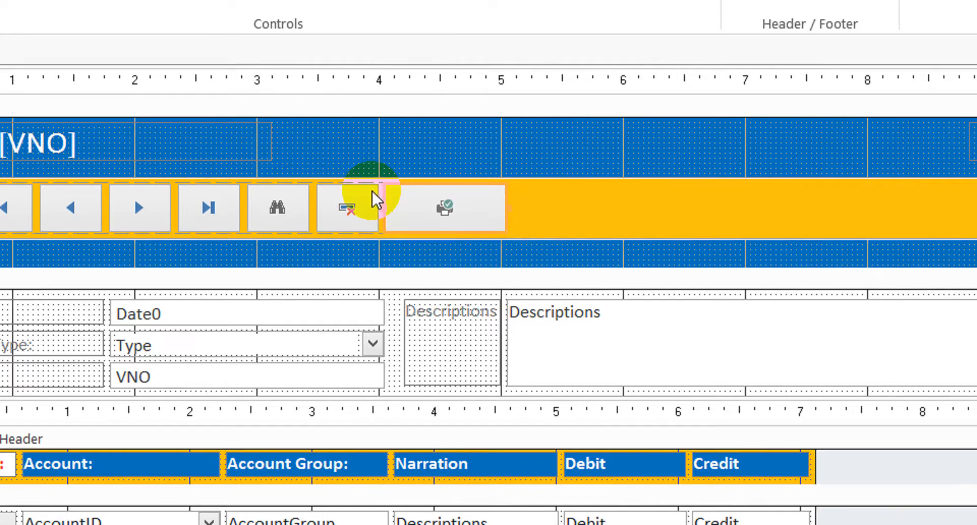
left_click_drag(399, 264, 402, 242)
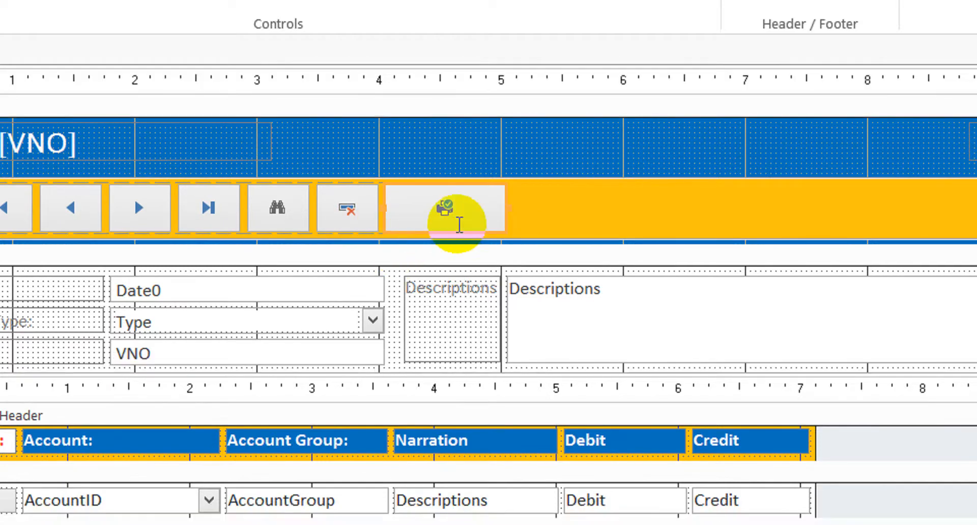
- Narrow the print button to about the width of the neighbouring navigation buttons
left_click(477, 149)
left_click(465, 199)
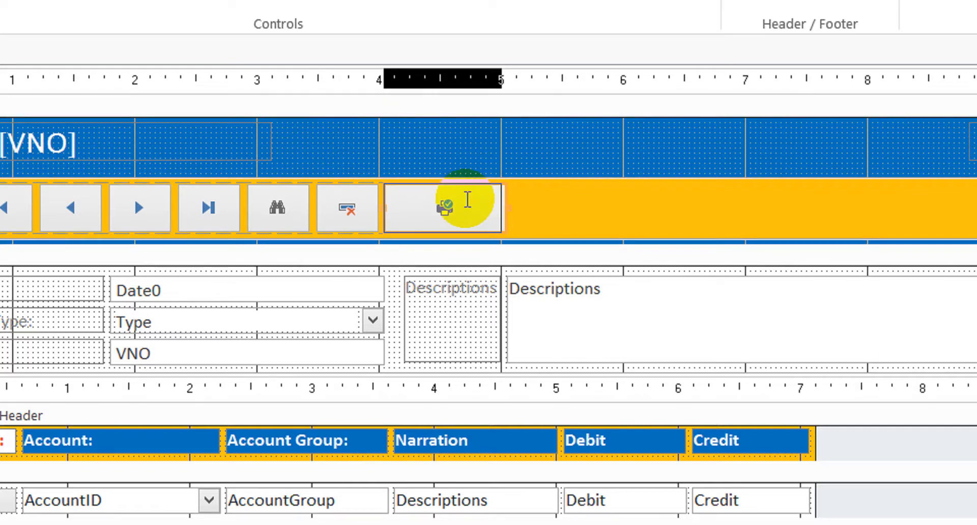
left_click_drag(504, 204, 465, 199)
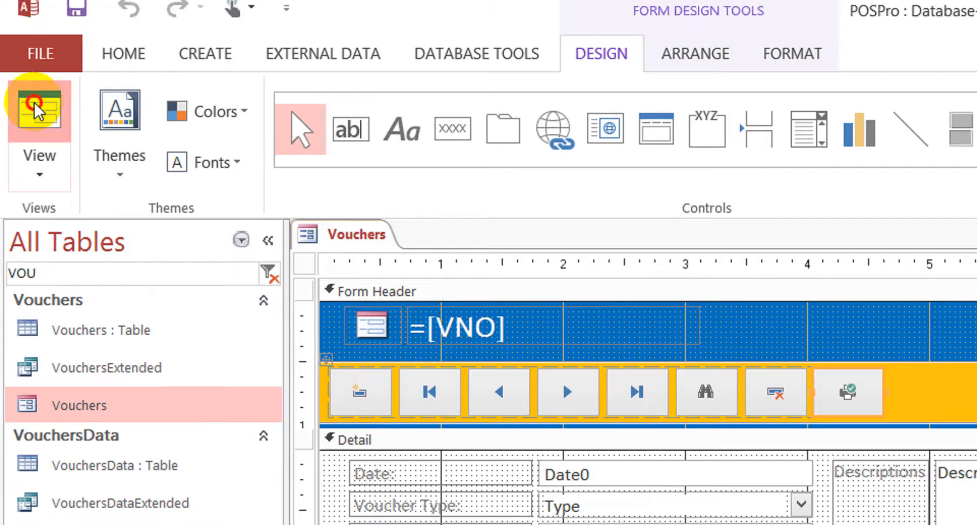
- Test the print button in Form View, cancelling the print job and closing the Voucher preview
left_click(33, 117)
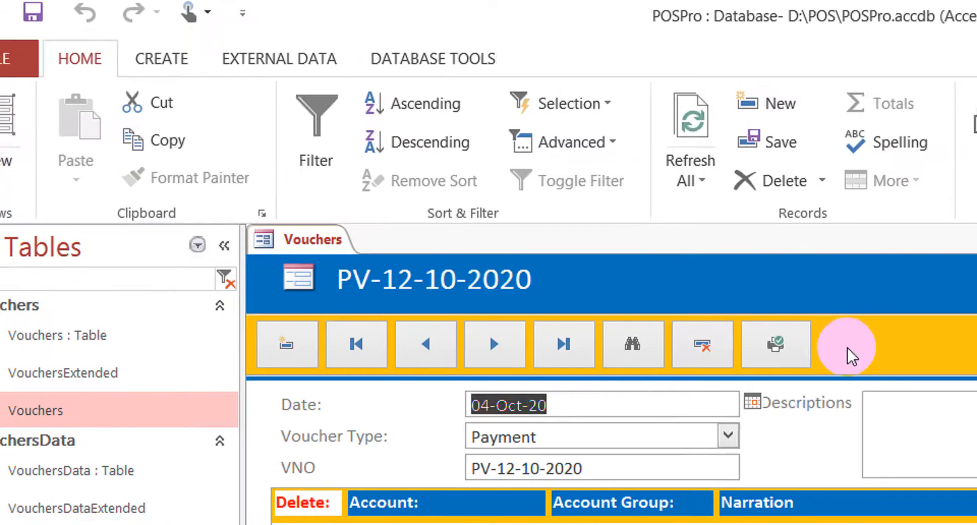
left_click(715, 344)
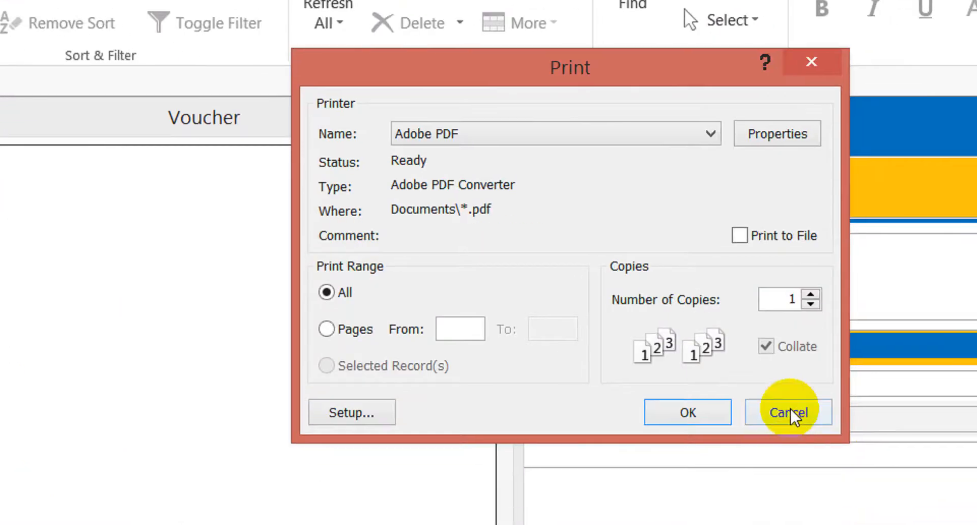
left_click(976, 524)
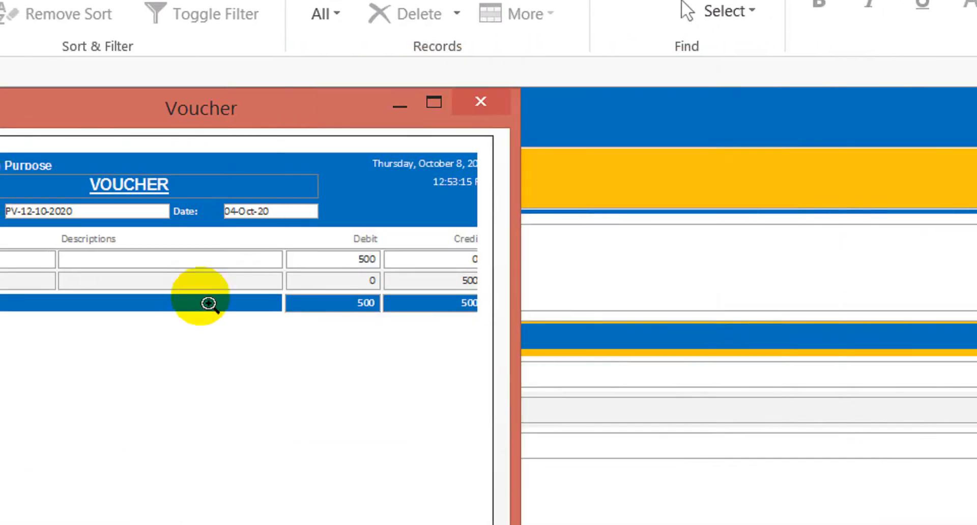
left_click(480, 127)
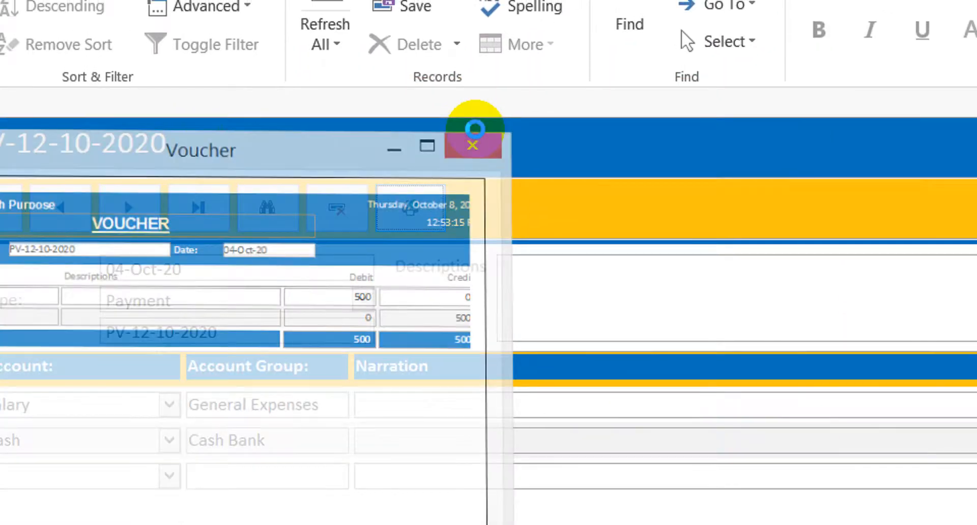
- Return the Vouchers form to Design View and open the print button's On Click embedded macro for editing
right_click(612, 149)
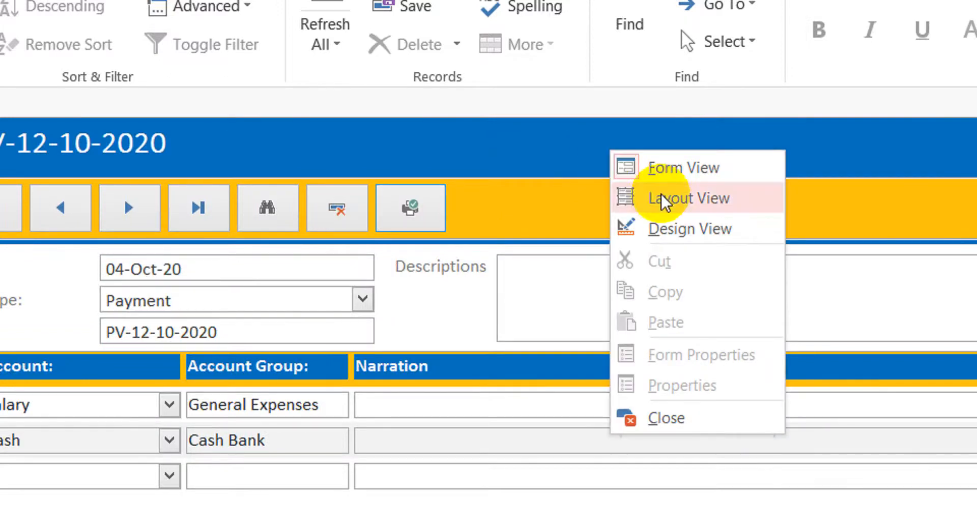
left_click(668, 229)
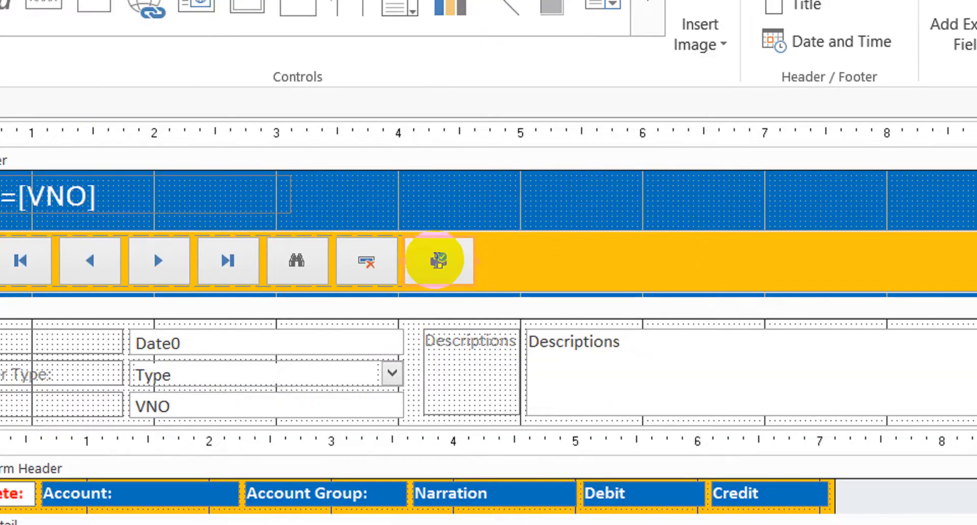
left_click(438, 259)
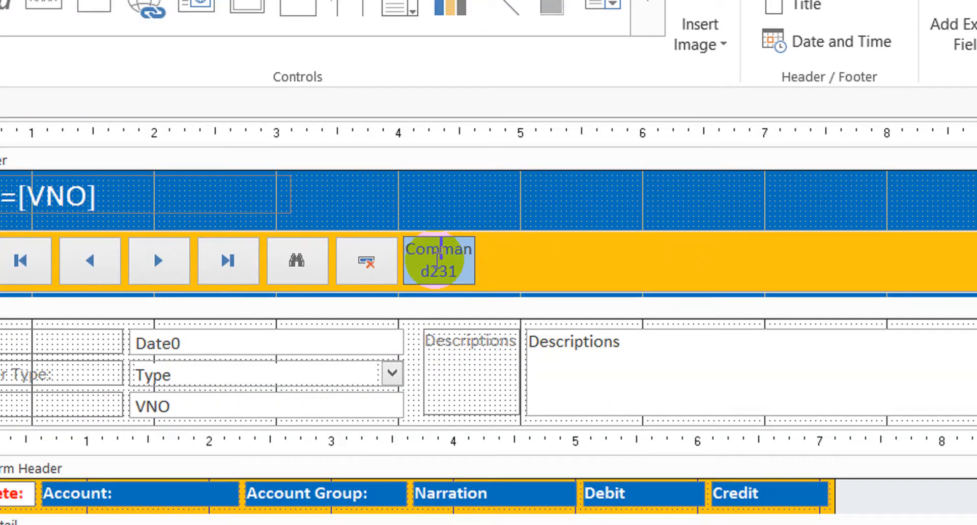
left_click(549, 277)
left_click(454, 266)
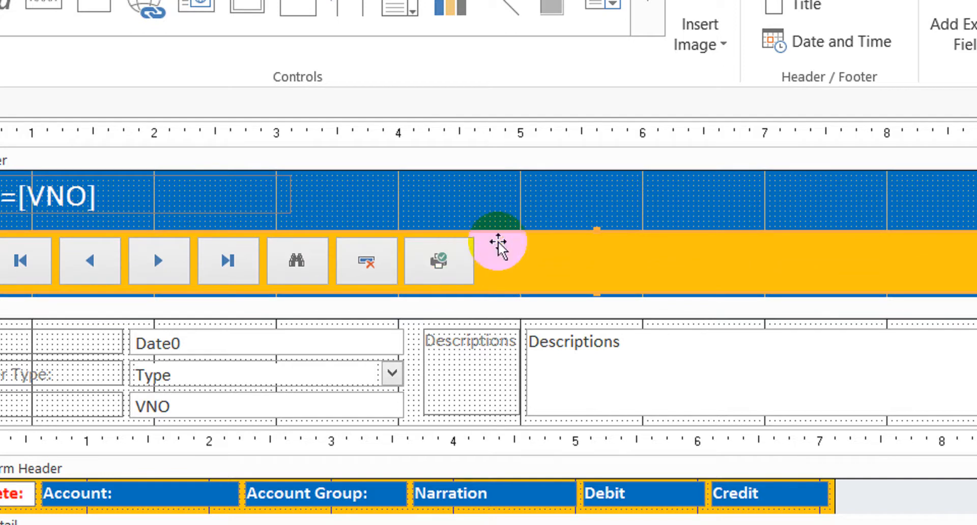
left_click(543, 208)
double_click(438, 264)
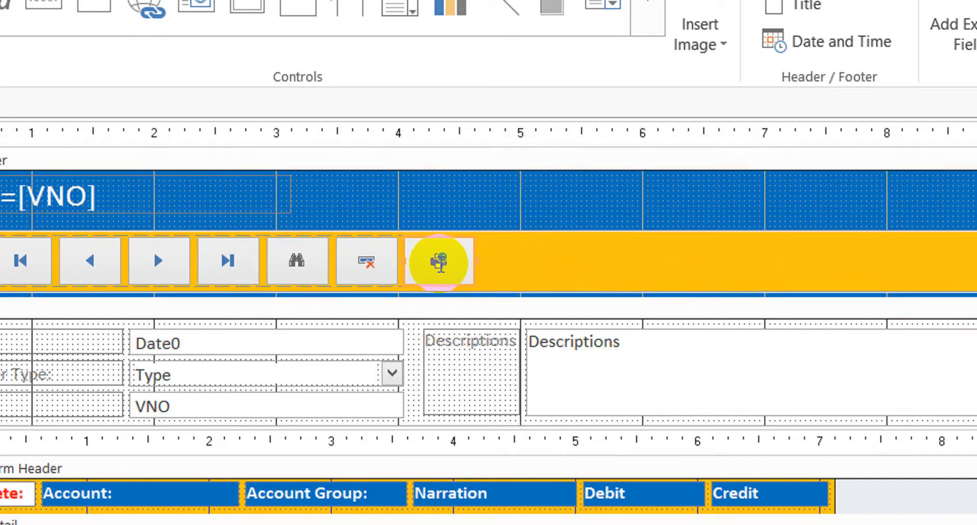
left_click(777, 209)
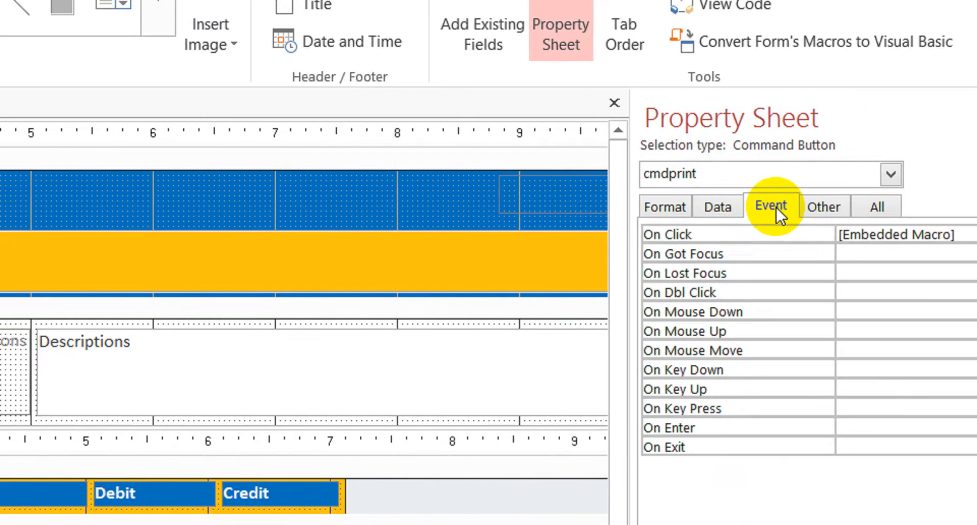
left_click(950, 235)
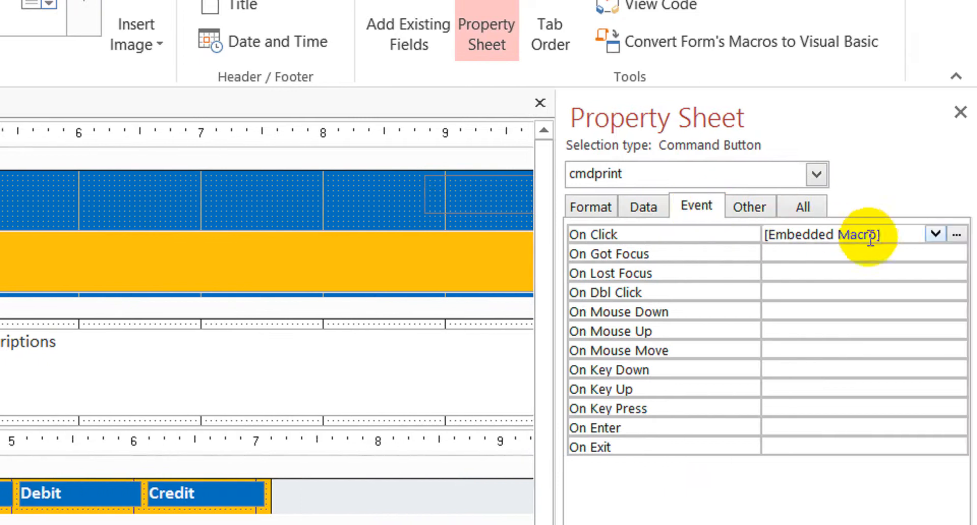
left_click(975, 234)
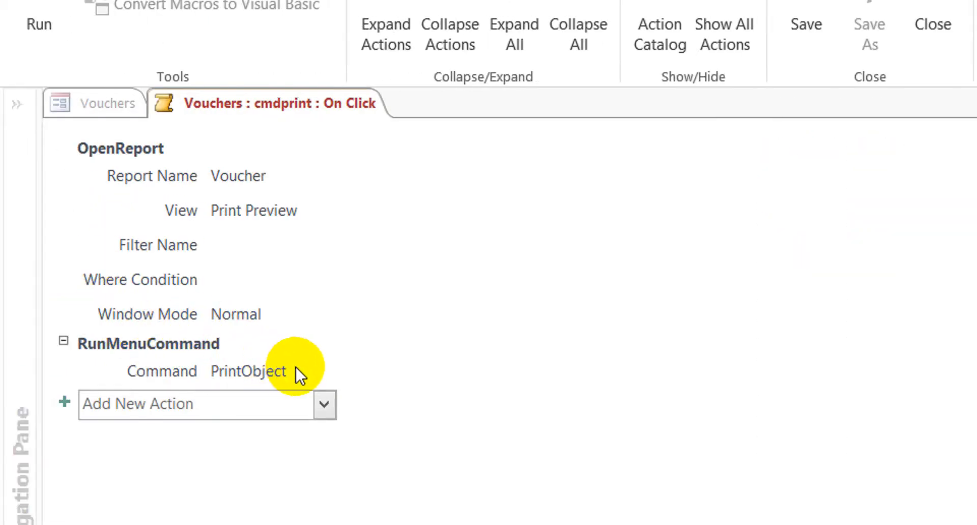
- Remove the RunMenuCommand action with the PrintObject command from the print button's macro
mouse_move(299, 372)
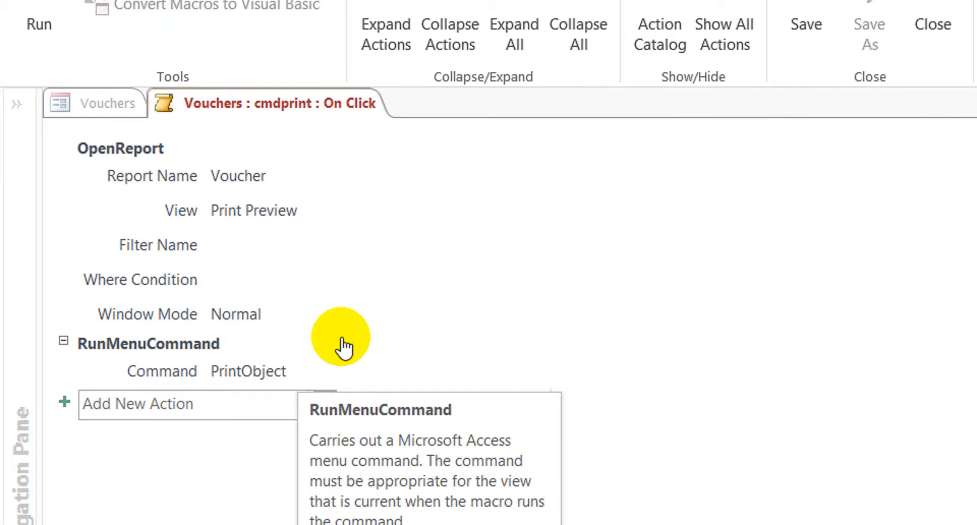
left_click(318, 348)
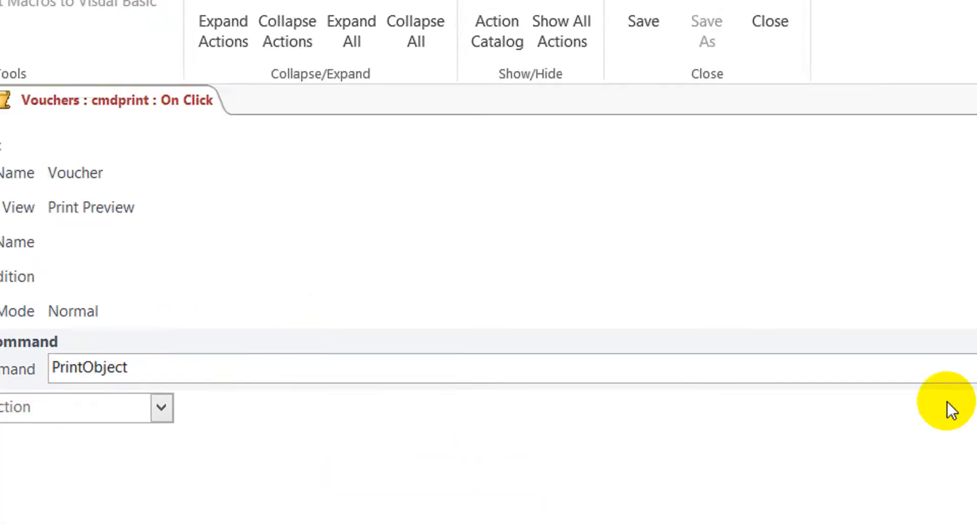
left_click(836, 333)
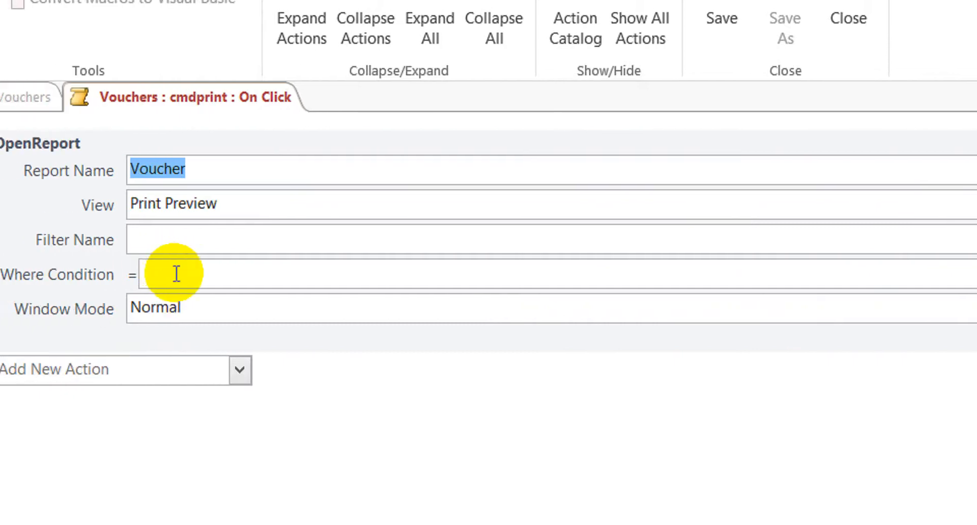
- Set the OpenReport action's Where Condition to [id]=[id], then close the macro and save its changes
left_click(176, 274)
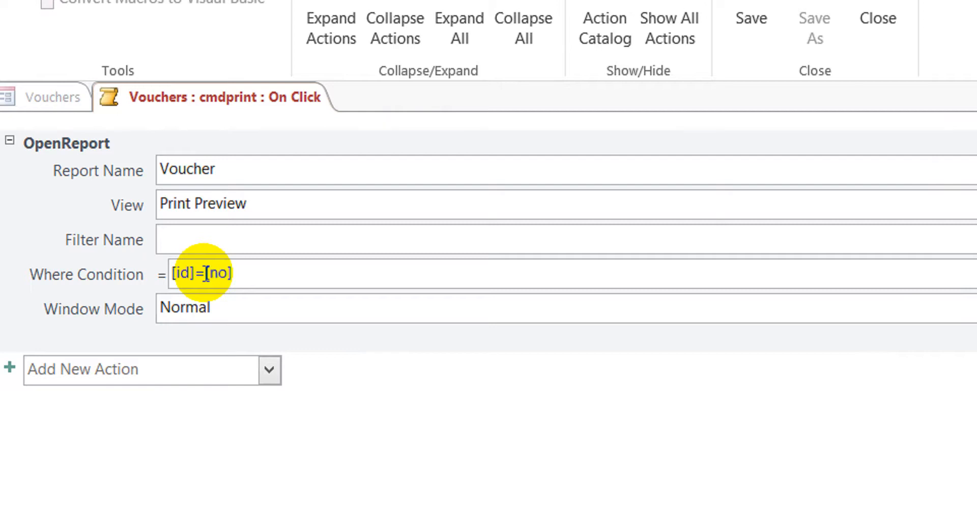
type("v")
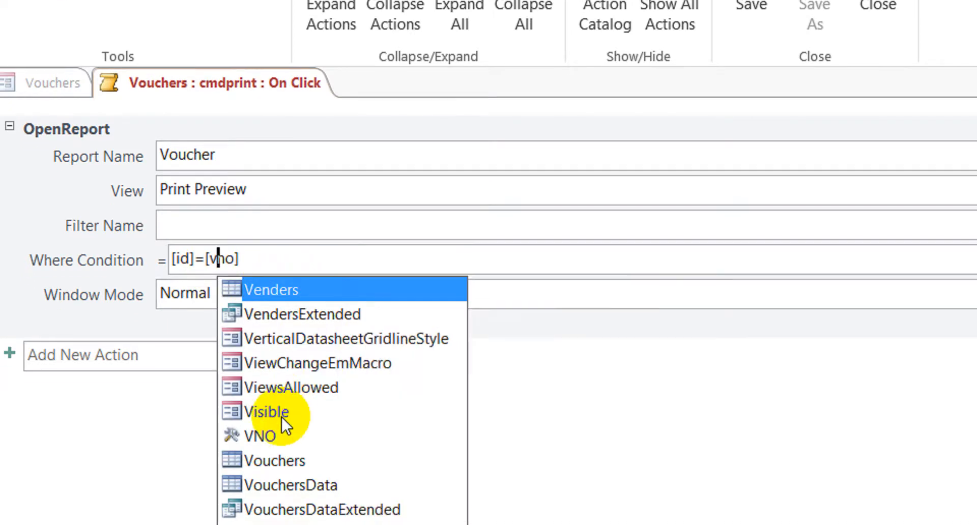
left_click(271, 414)
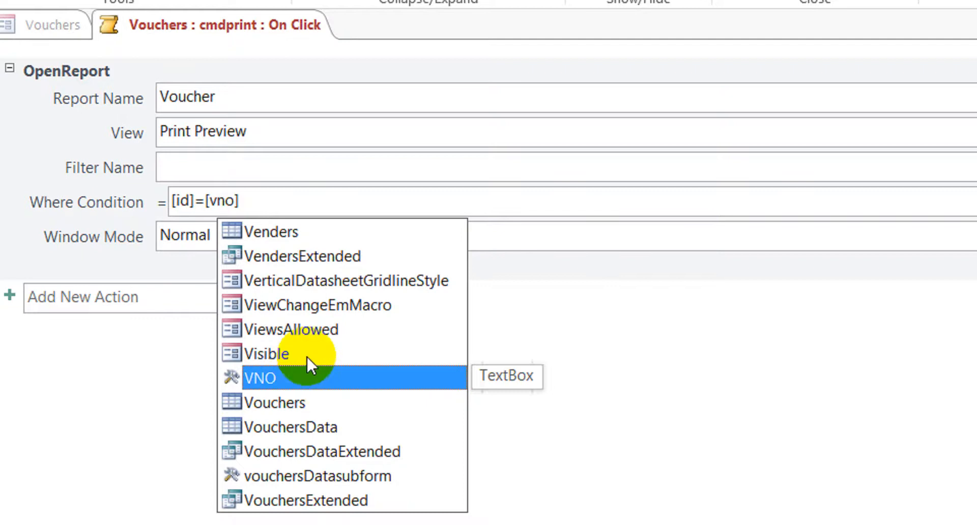
left_click(278, 198)
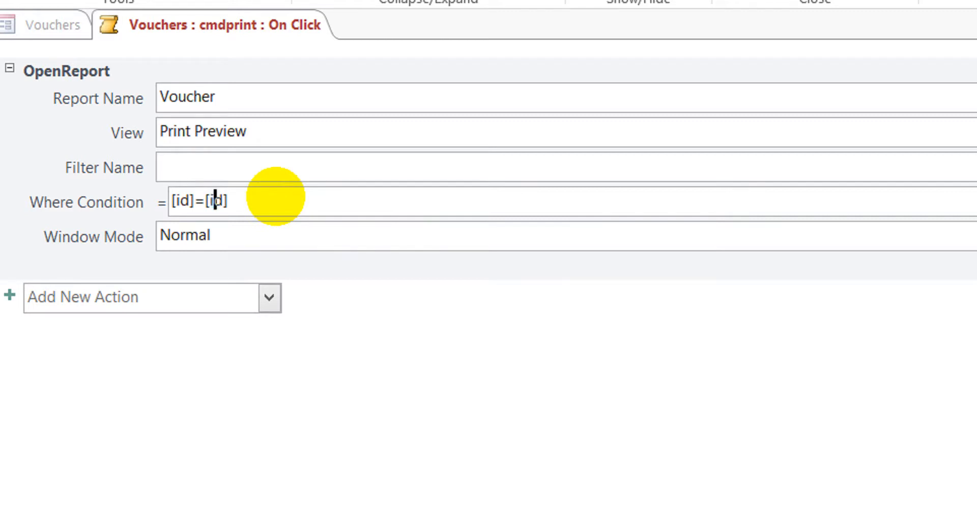
left_click(278, 198)
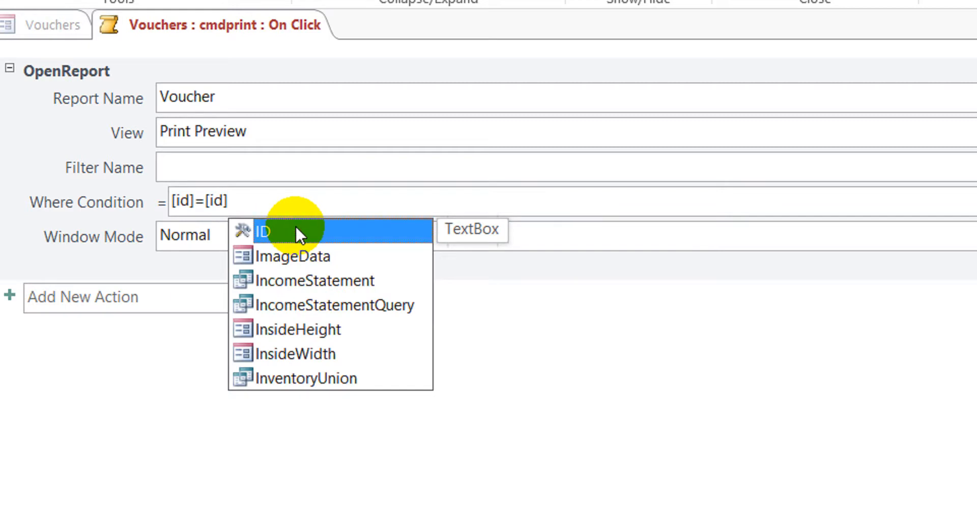
left_click(588, 238)
left_click(804, 99)
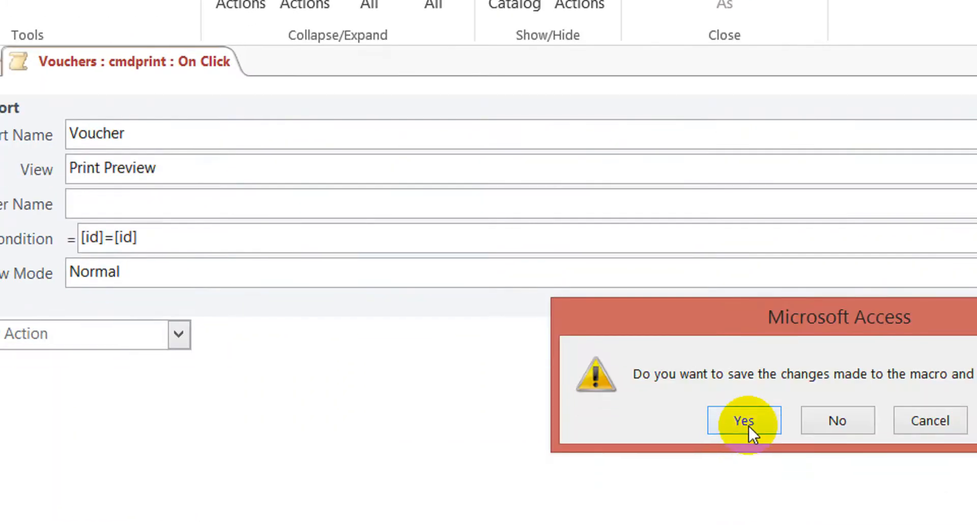
left_click(744, 469)
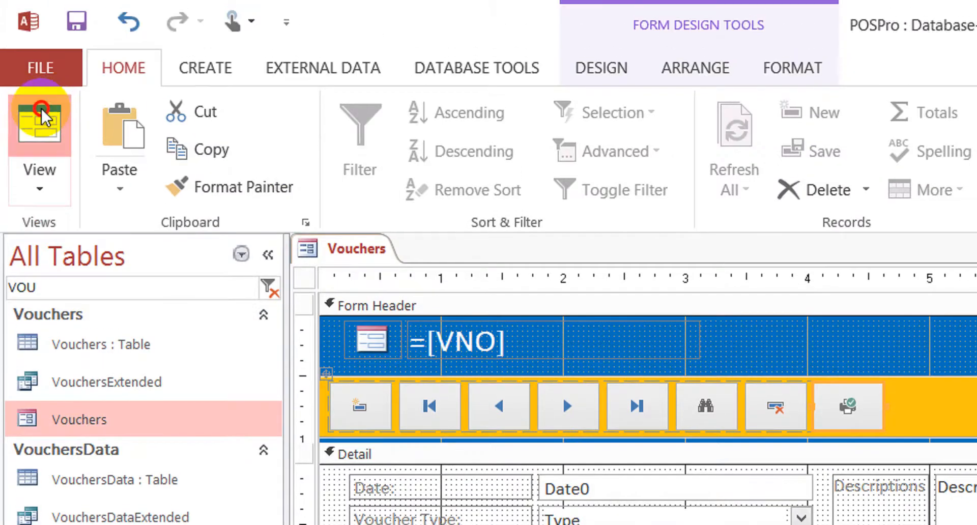
- Test the print button in Form View from a new blank voucher record and enlarge the Voucher preview
left_click(51, 78)
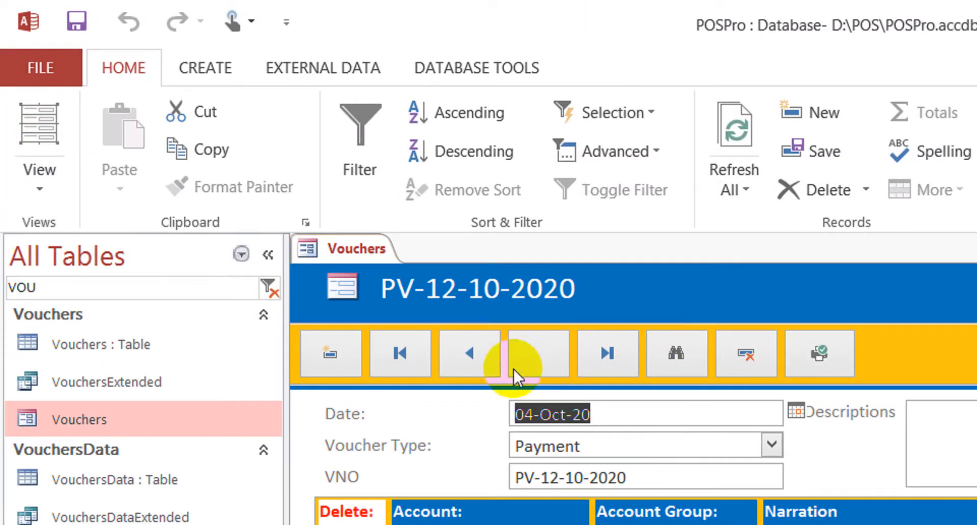
left_click(478, 351)
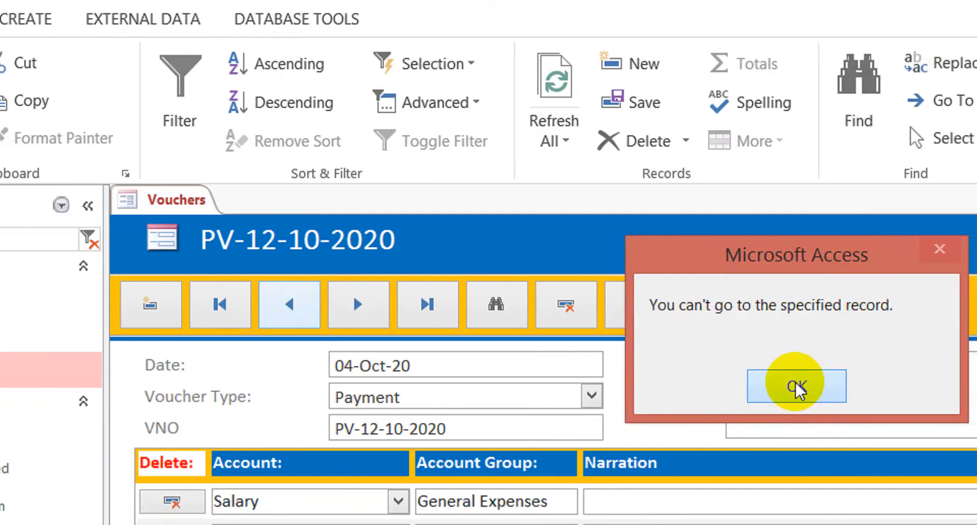
left_click(947, 407)
left_click(280, 326)
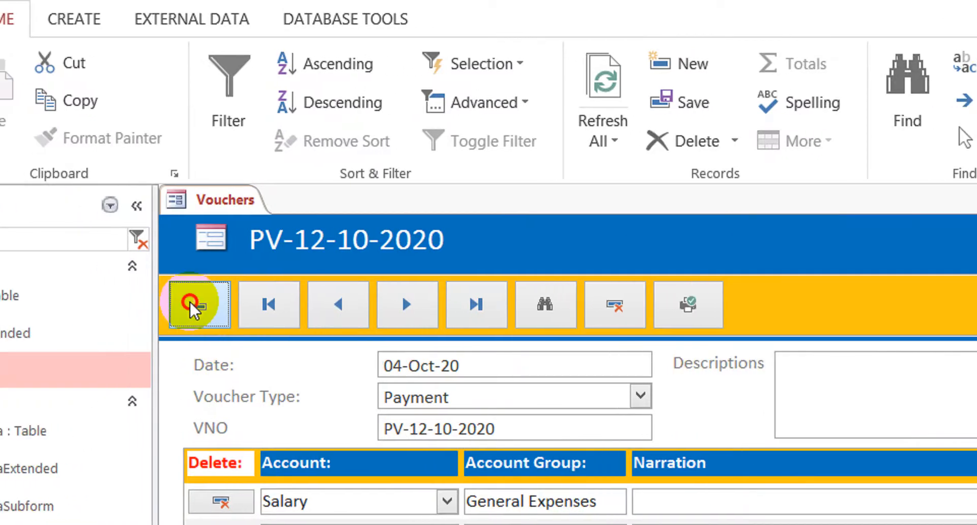
left_click(709, 305)
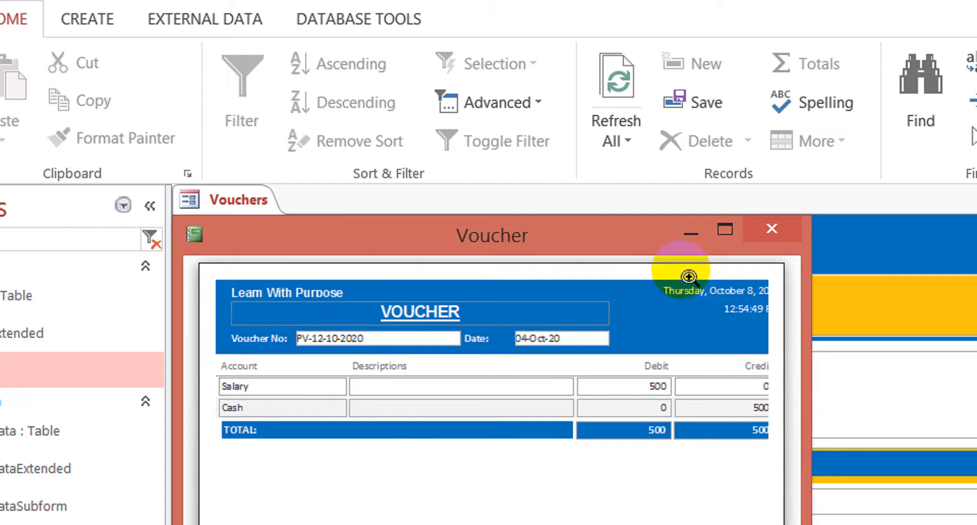
left_click(730, 228)
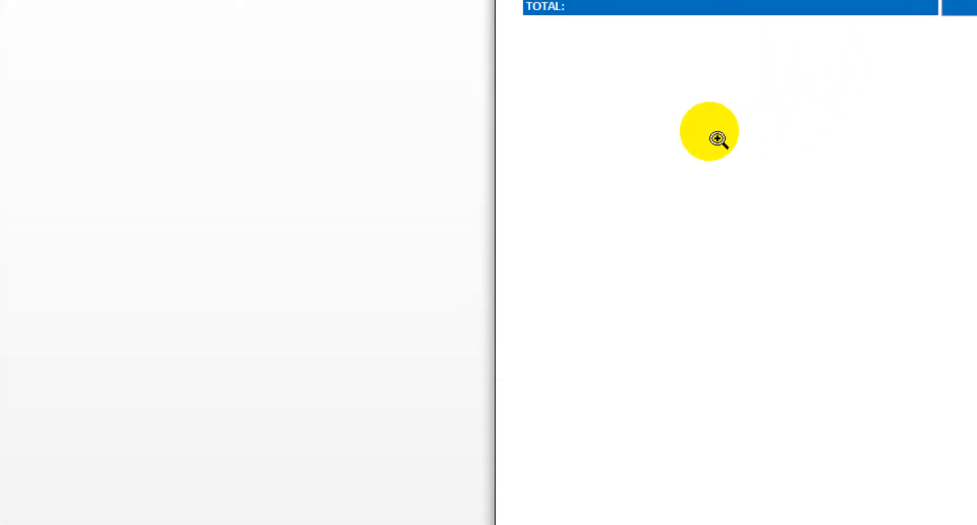
left_click(741, 139)
- Open the Voucher report in Design View and narrow its Descriptions column so the Debit and Credit columns shift left
right_click(740, 139)
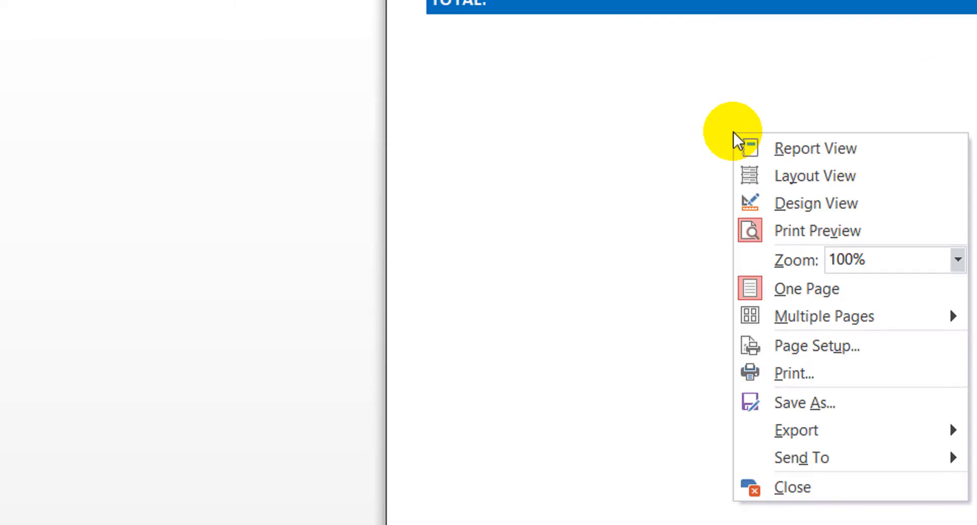
left_click(773, 201)
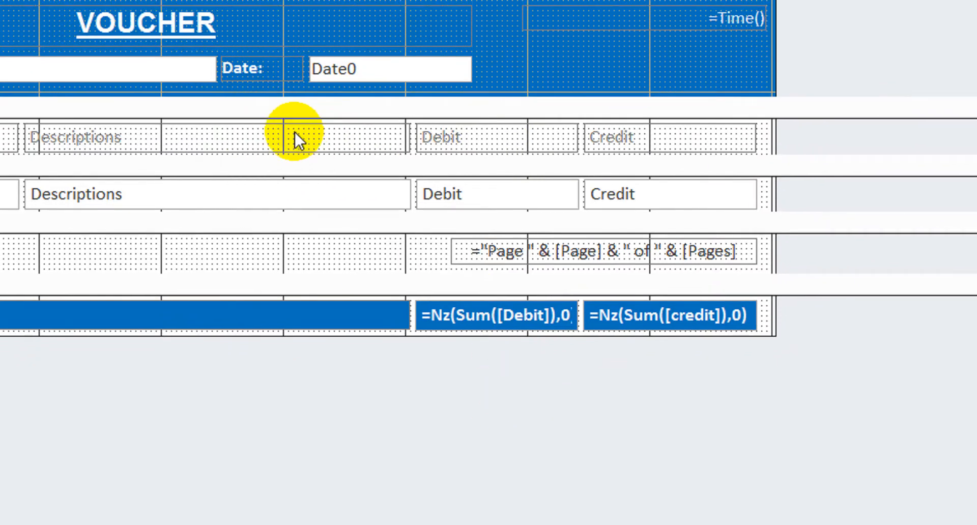
left_click(307, 135)
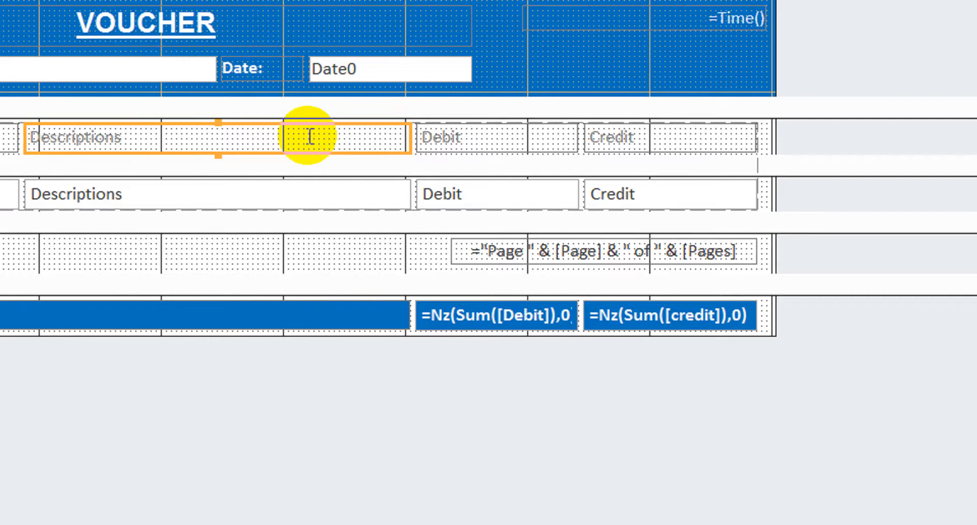
key("shift+Left")
key("shift+Left")
key("shift+Left")
key("shift+Left")
key("shift+Left")
key("shift+Left")
key("shift+Left")
key("shift+Left")
key("shift+Left")
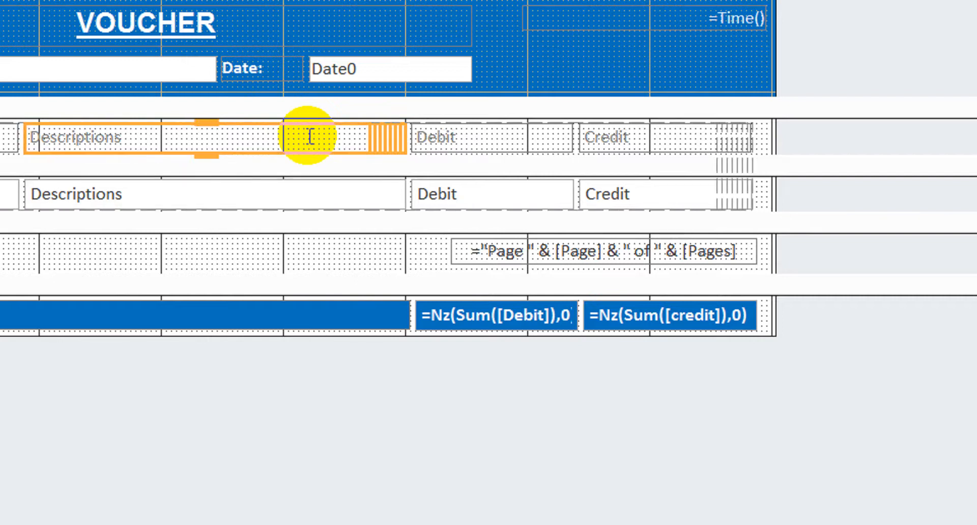
- Narrow the blue TOTAL label in the report footer to the end of the Descriptions column
left_click(373, 316)
key("shift+Left")
key("shift+Left")
key("shift+Left")
key("shift+Left")
key("shift+Left")
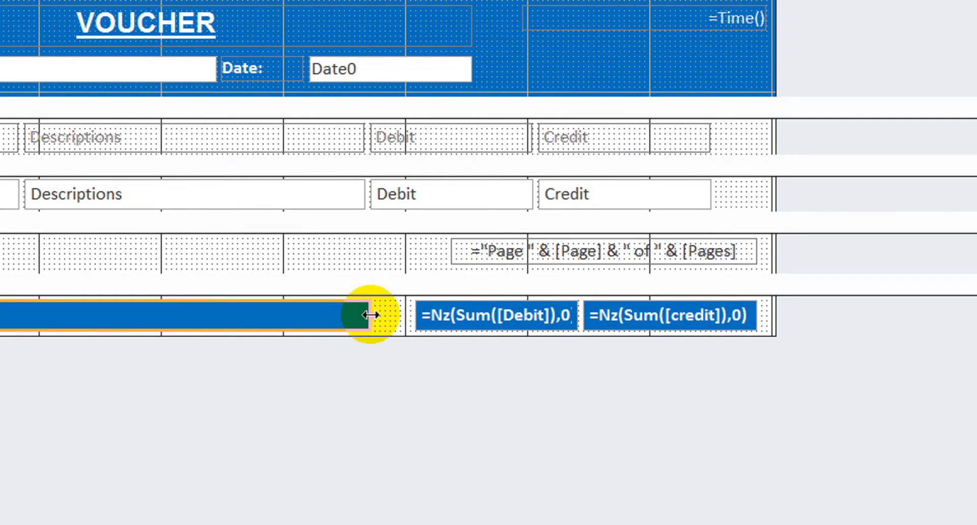
- Move the debit and credit total boxes and the page number box left to line up with the Debit and Credit columns
left_click_drag(779, 407, 460, 226)
key("Left")
key("Left")
key("Left")
key("Left")
key("Left")
key("Left")
key("Left")
key("Left")
key("Left")
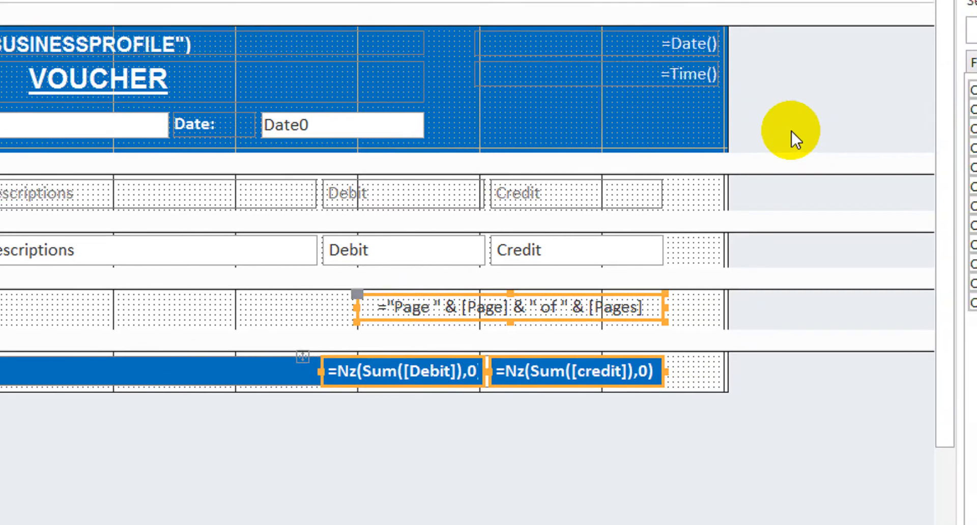
- Move the date and time boxes in the report header left and narrow them to end at the Credit column's right edge
left_click_drag(822, 72, 571, 0)
key("Left")
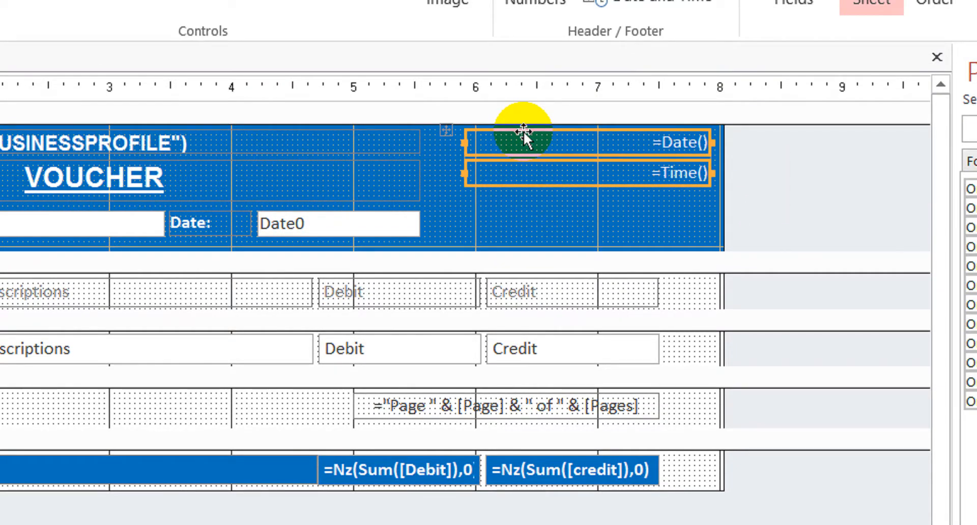
key("Left")
key("Left")
key("Left")
key("Left")
key("Left")
key("Left")
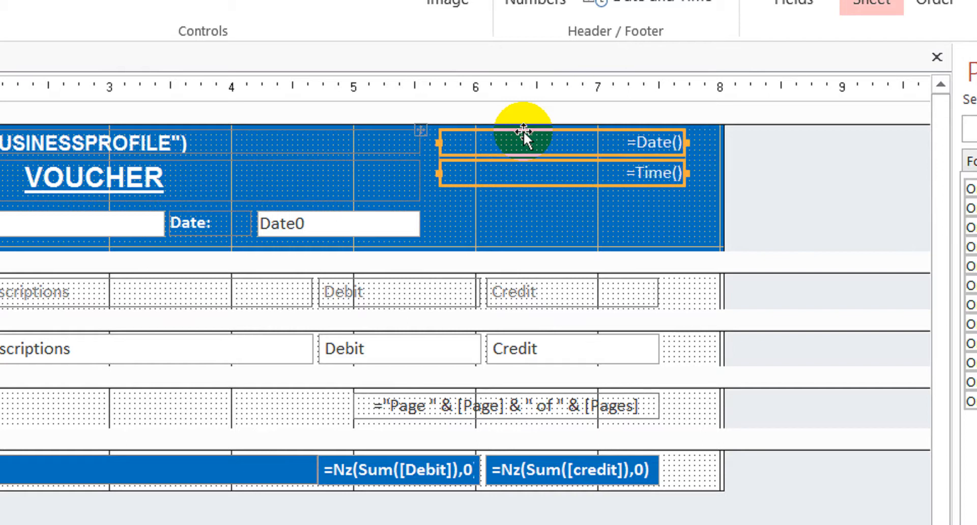
key("shift+Left")
key("shift+Left")
key("shift+Left")
key("shift+Left")
key("shift+Left")
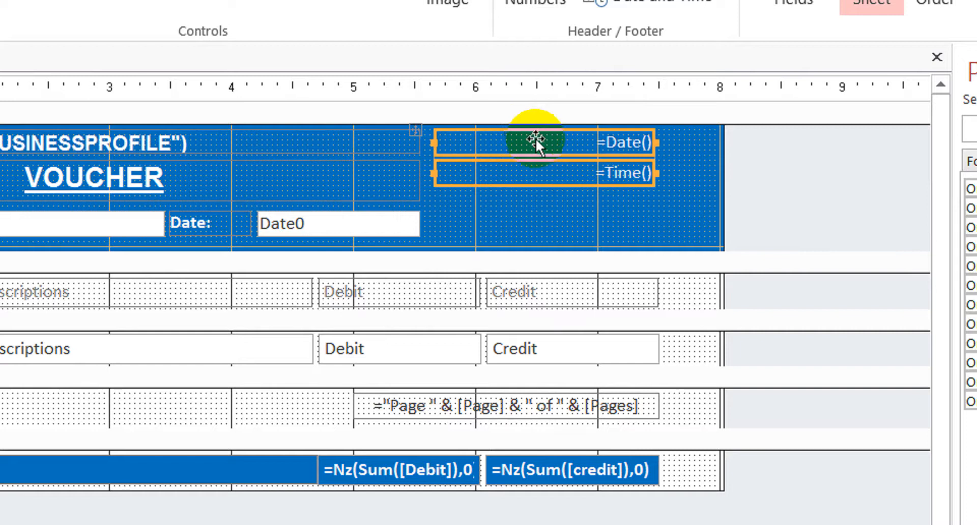
- Reduce the report's width to about 7.5 inches, just past the Credit column, and switch back to the Vouchers form
left_click_drag(723, 197, 661, 173)
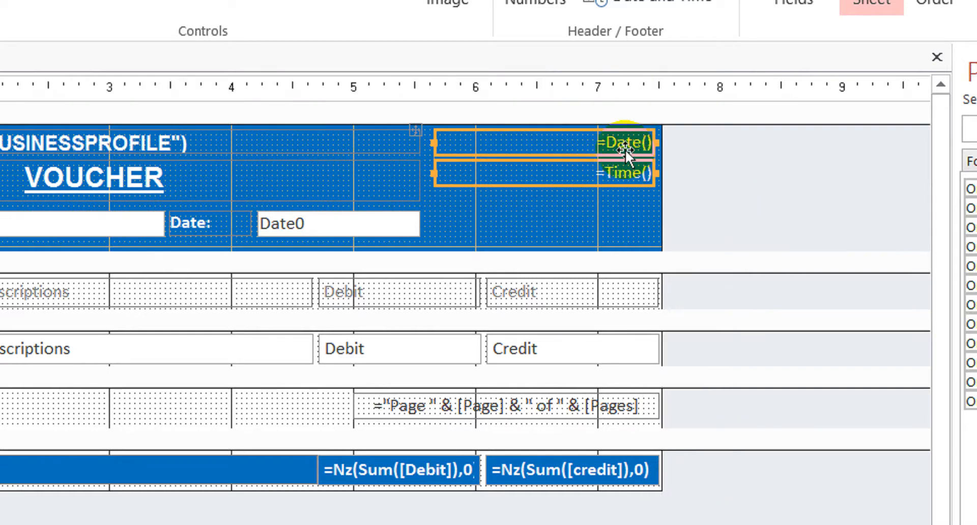
scroll(636, 492, "down", 5)
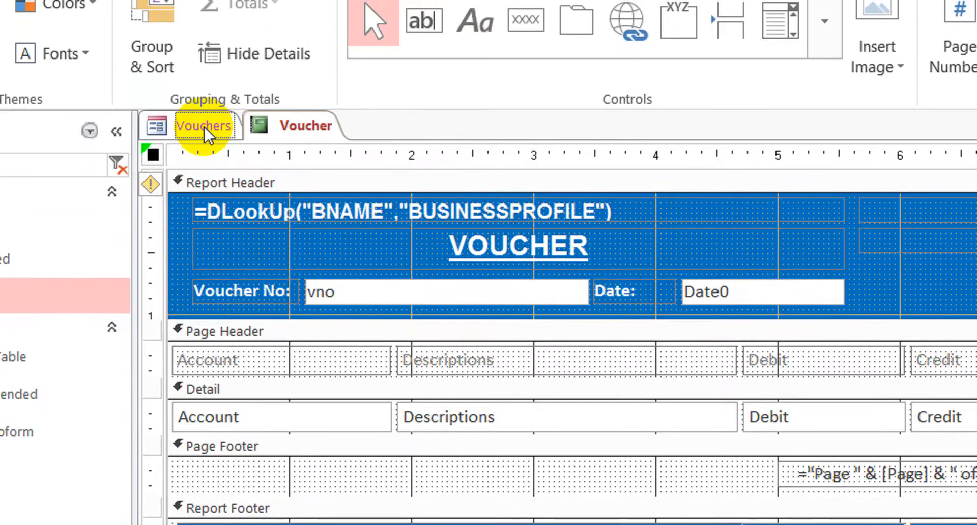
left_click(203, 126)
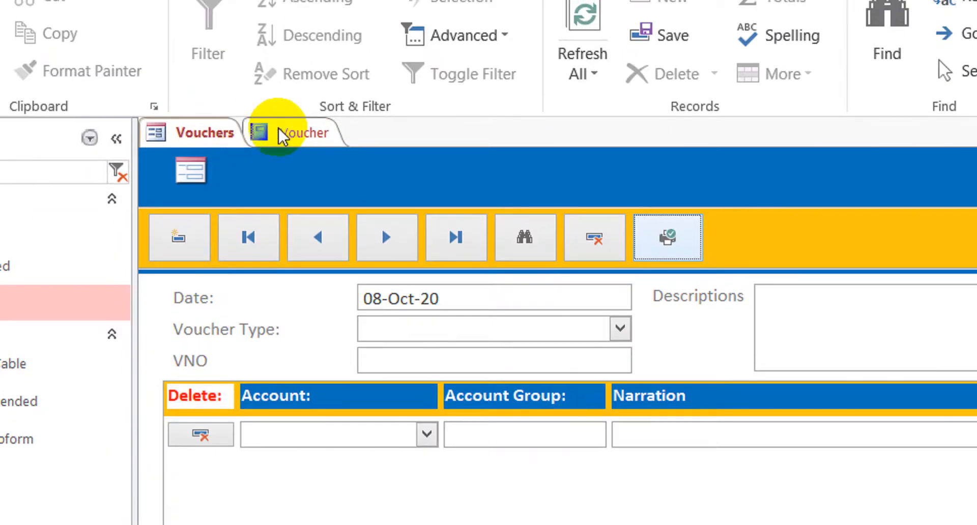
- Save and close the Voucher report design, preview the report from the Vouchers form, and maximize and zoom the preview
right_click(285, 124)
left_click(338, 180)
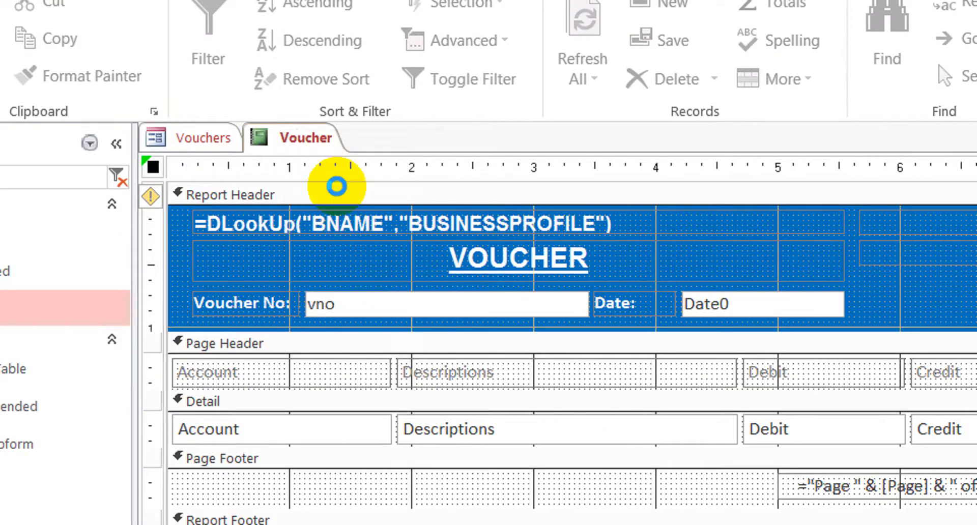
left_click(801, 294)
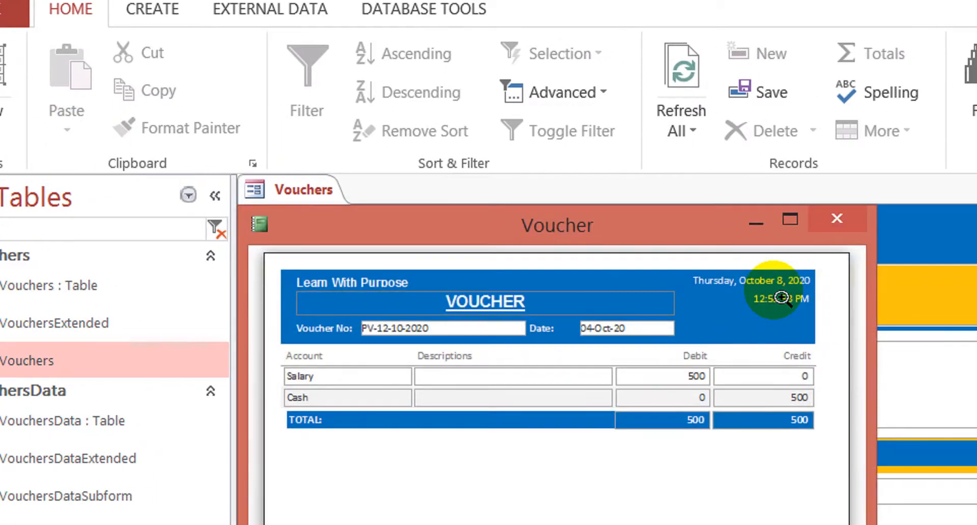
left_click(789, 219)
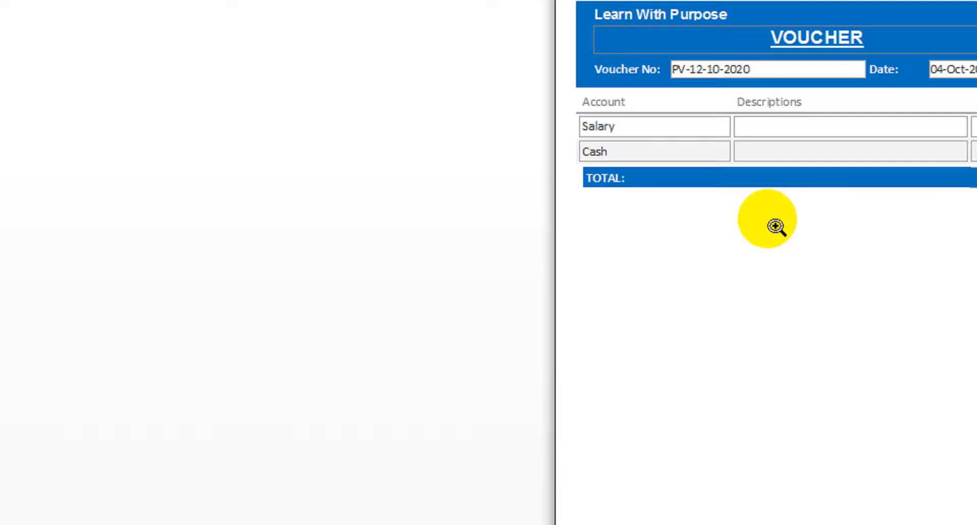
left_click(743, 309)
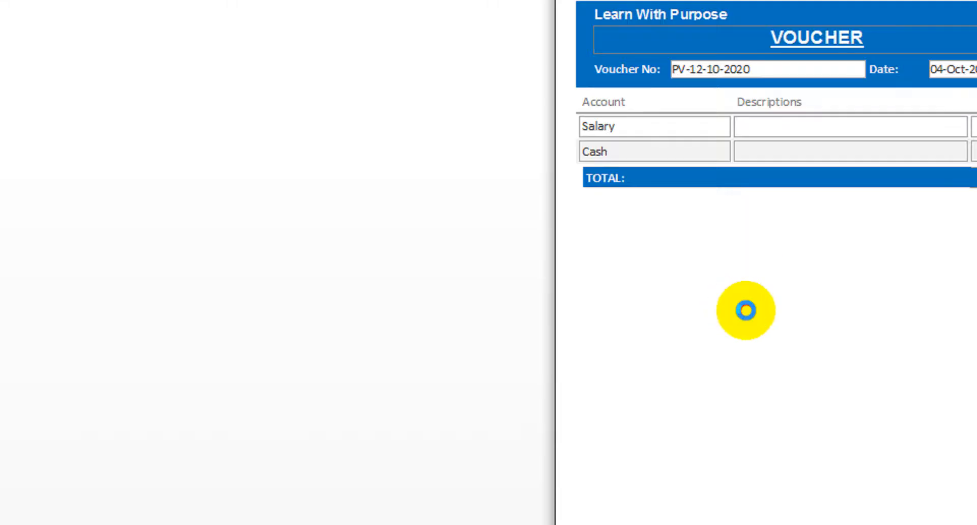
left_click(834, 317)
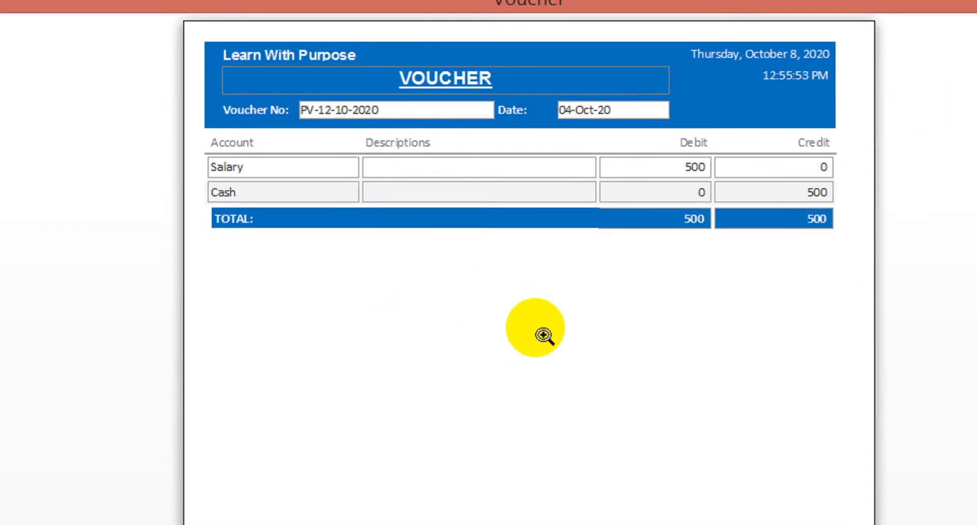
- Return the Voucher report to Design View and widen it to about 7.7 inches
right_click(441, 369)
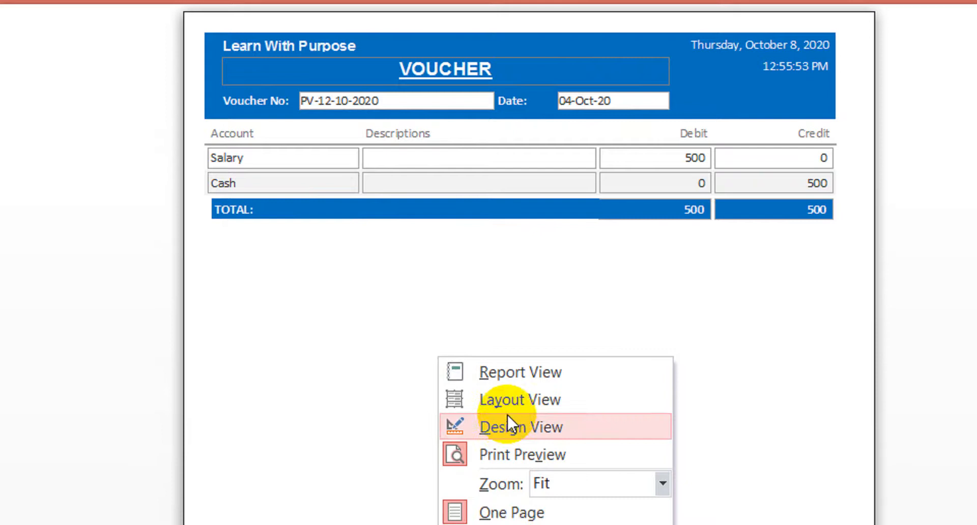
left_click(527, 394)
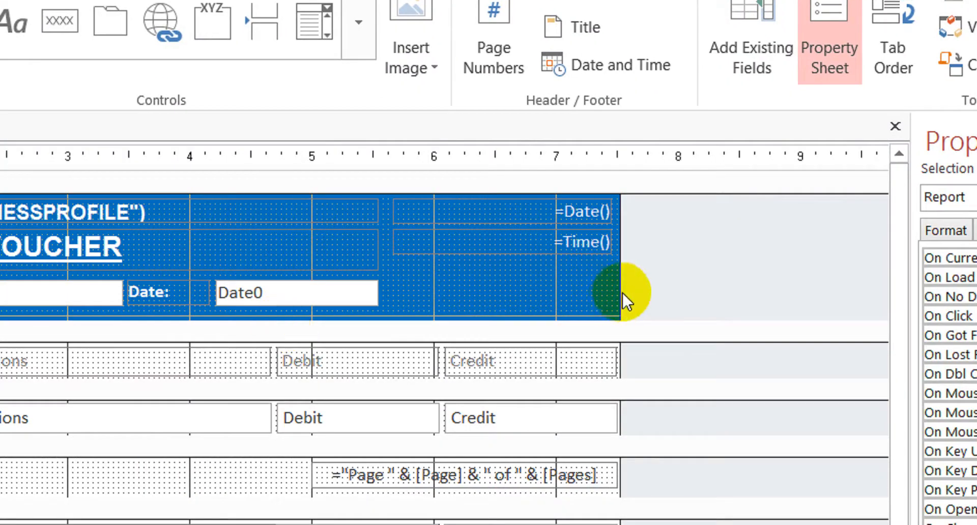
left_click_drag(621, 292, 642, 288)
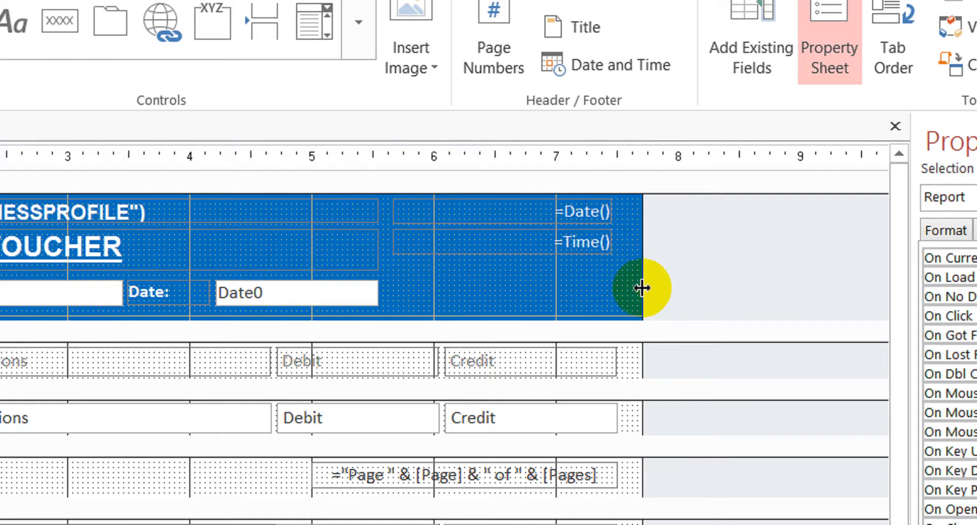
left_click(728, 276)
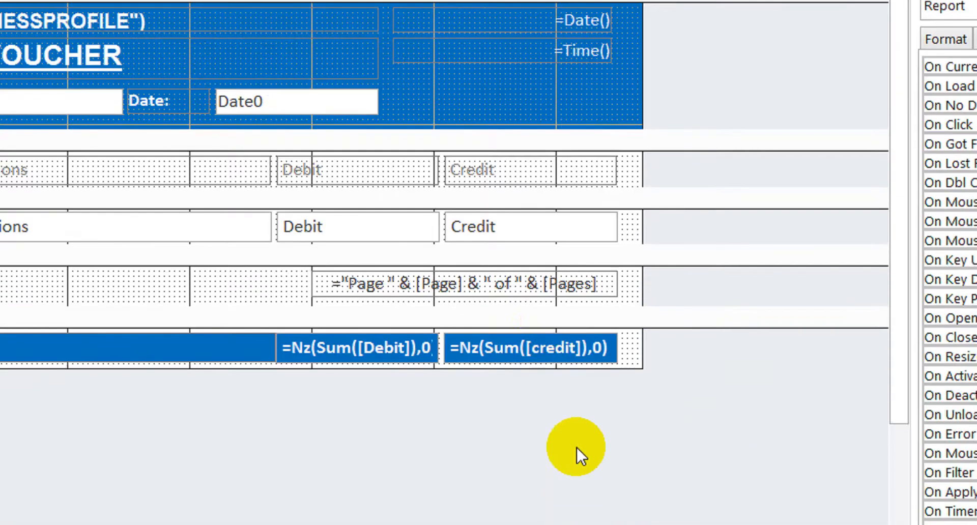
- Select the column headings, detail fields, page number box and footer totals together and widen them slightly within the report width
left_click(576, 417)
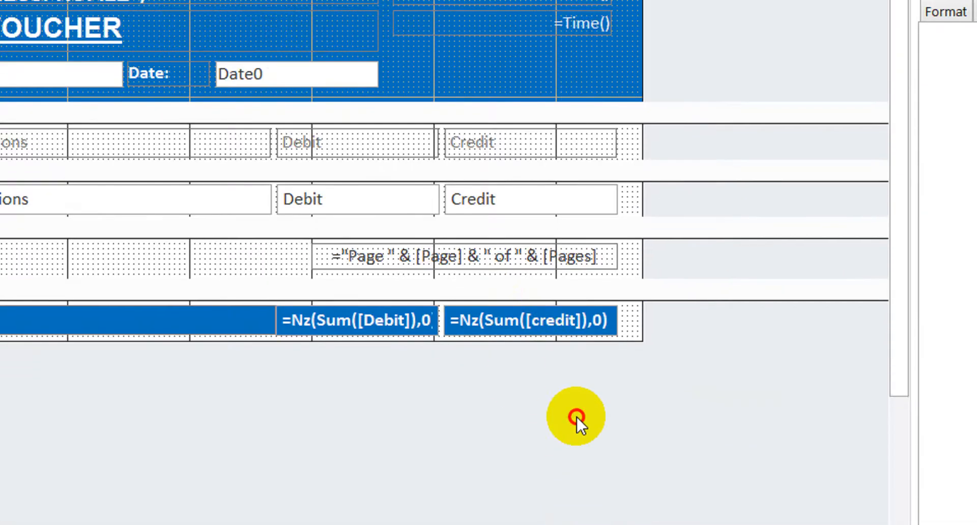
left_click_drag(306, 233, 175, 142)
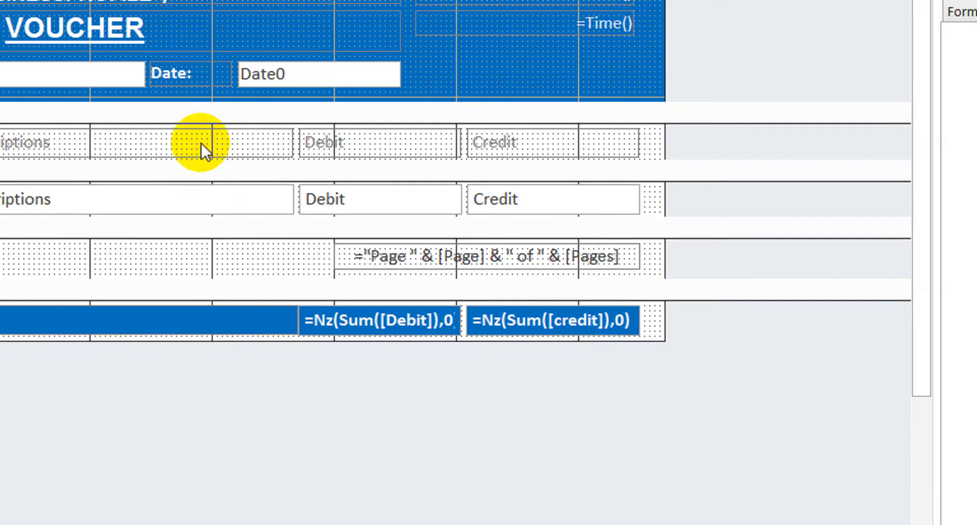
key("shift+Right")
key("shift+Right")
key("shift+Right")
key("shift+Right")
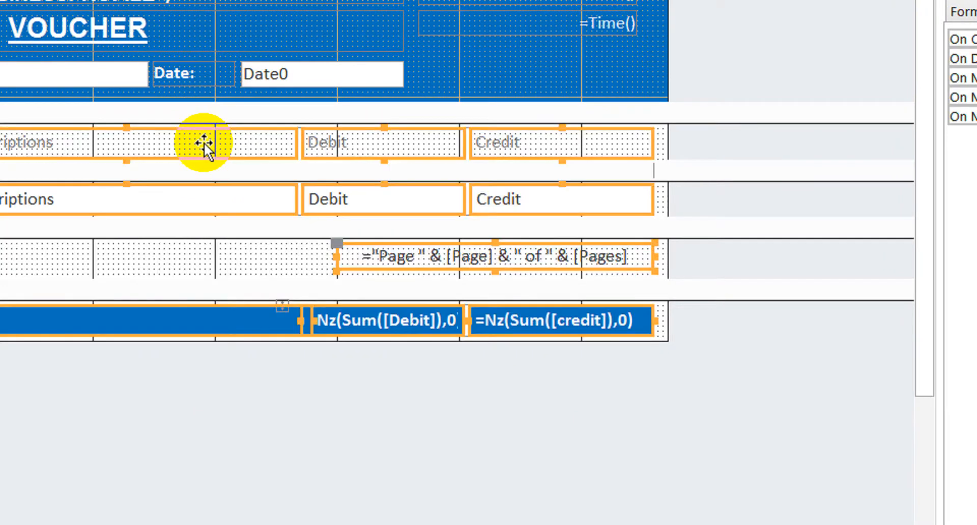
left_click(422, 413)
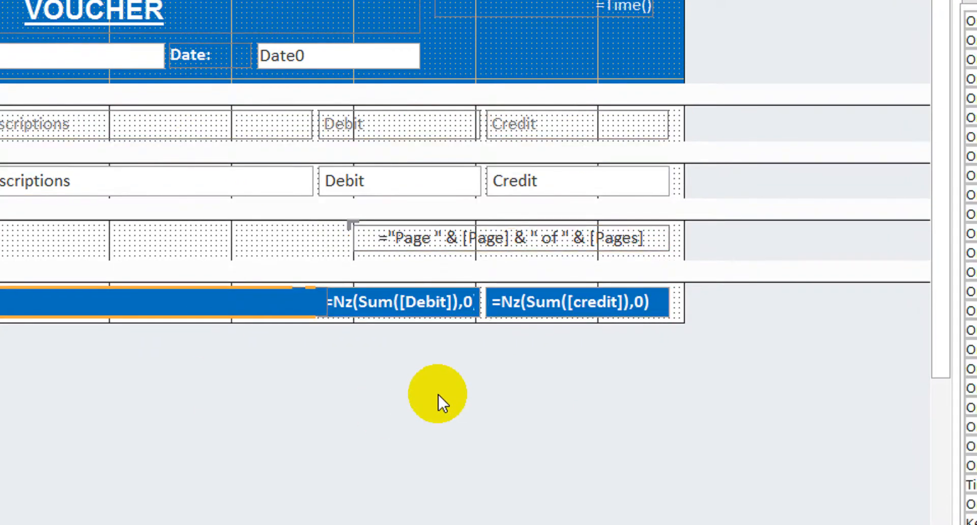
- Narrow the blue TOTAL label in the report footer back to the Descriptions column's right edge
left_click(274, 303)
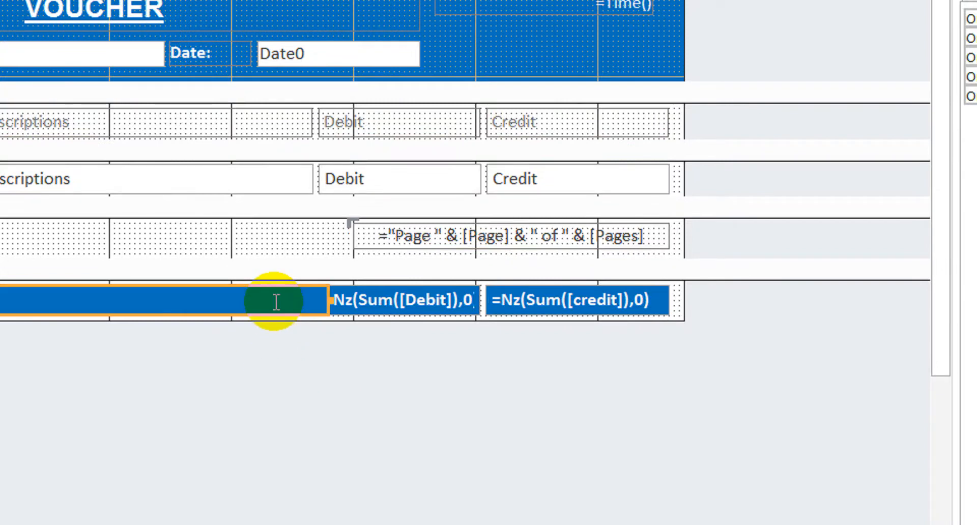
key("shift+Left")
key("shift+Left")
key("shift+Left")
key("shift+Left")
left_click(625, 393)
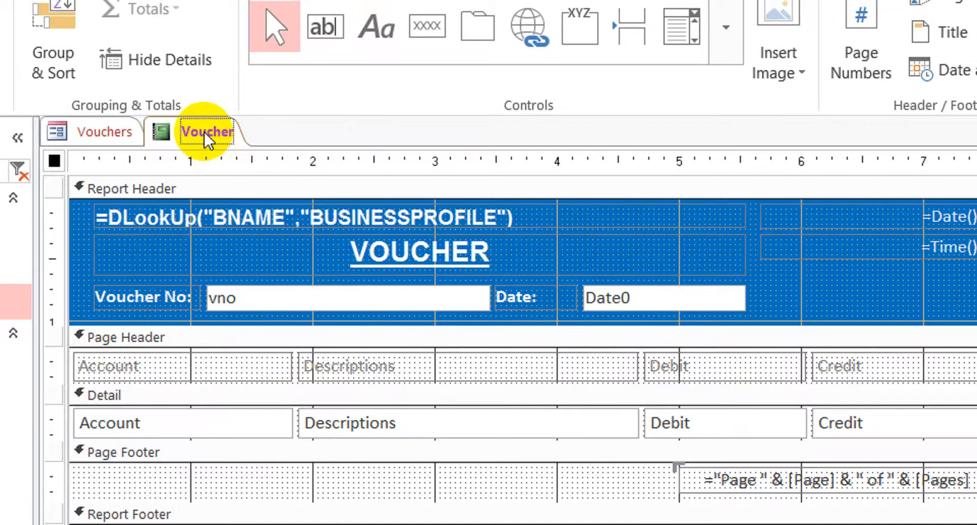
- Save and close the Voucher report, check its print preview through the Vouchers form's print button, and close the preview
right_click(150, 102)
left_click(263, 181)
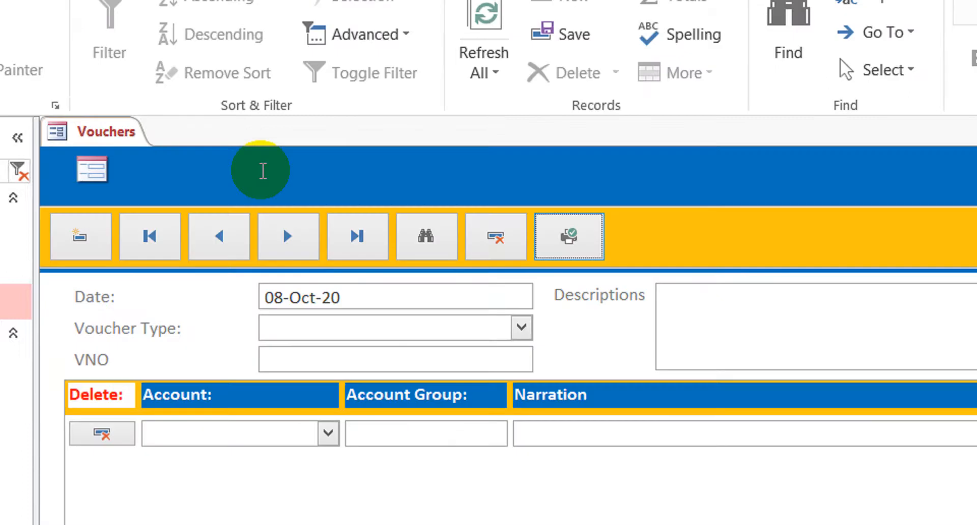
left_click(572, 239)
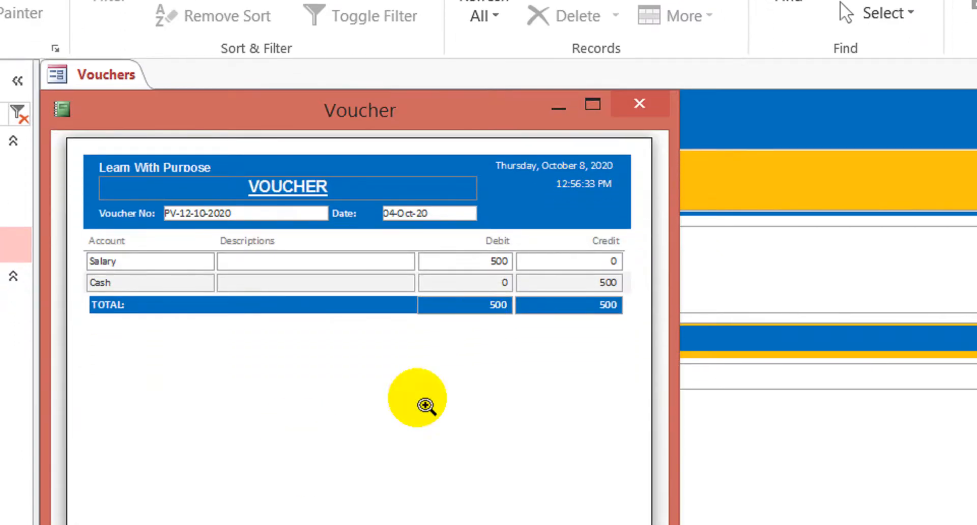
left_click(650, 115)
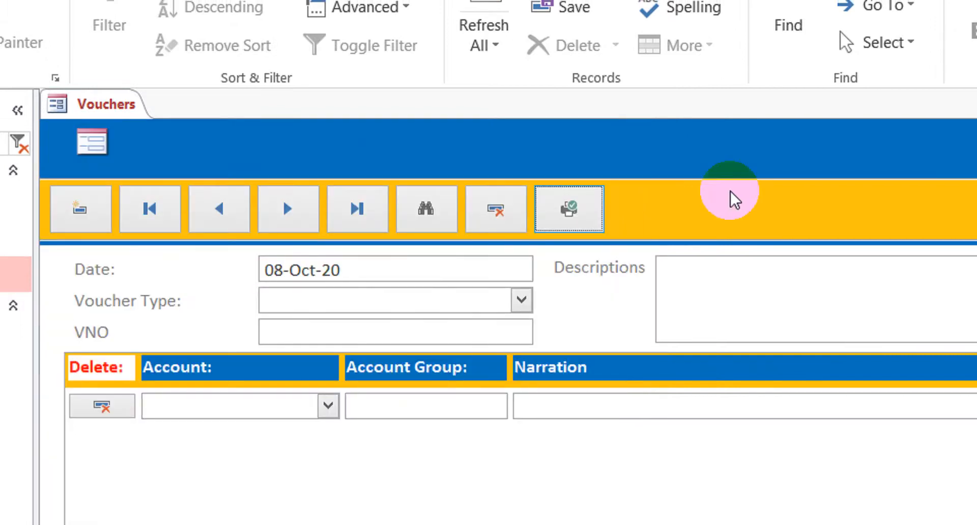
- Set the Where Condition of the print button's On Click macro to "[id]="&[id], then save and close the macro
right_click(701, 212)
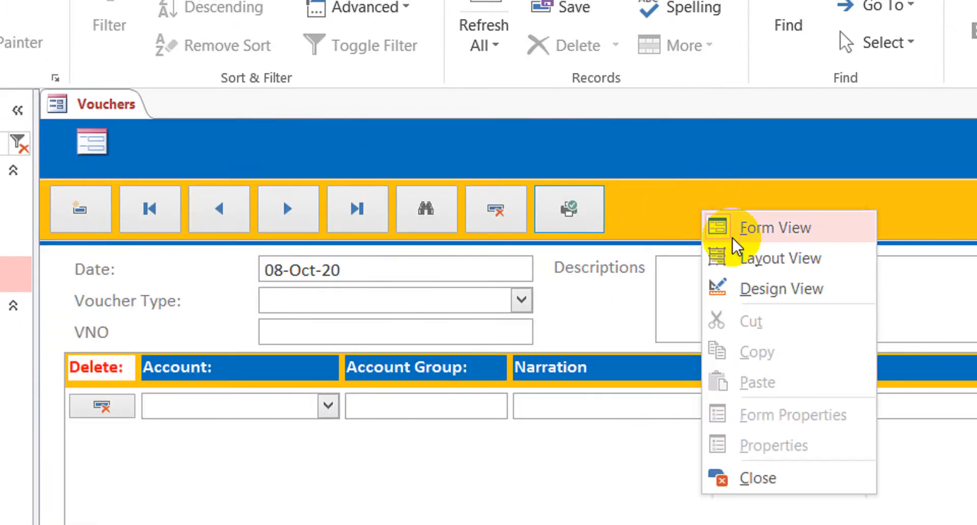
left_click(774, 289)
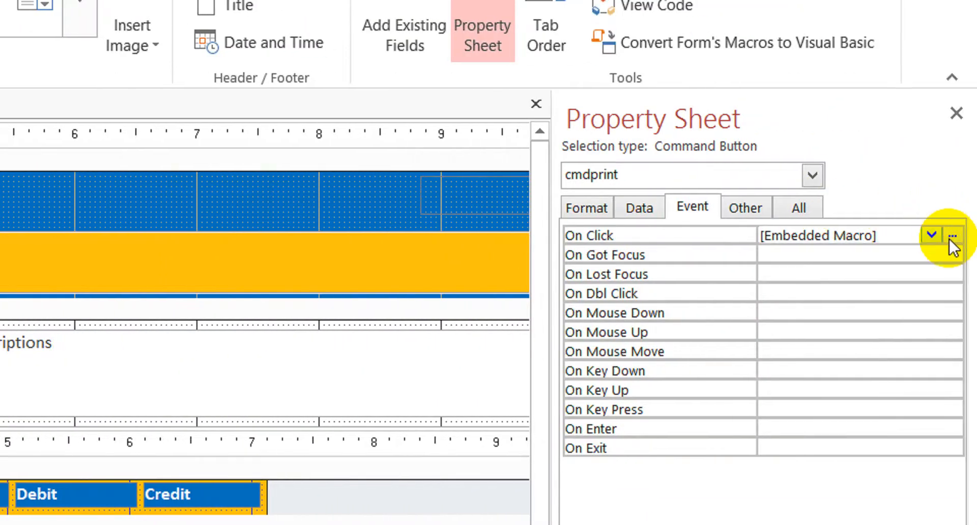
left_click(952, 236)
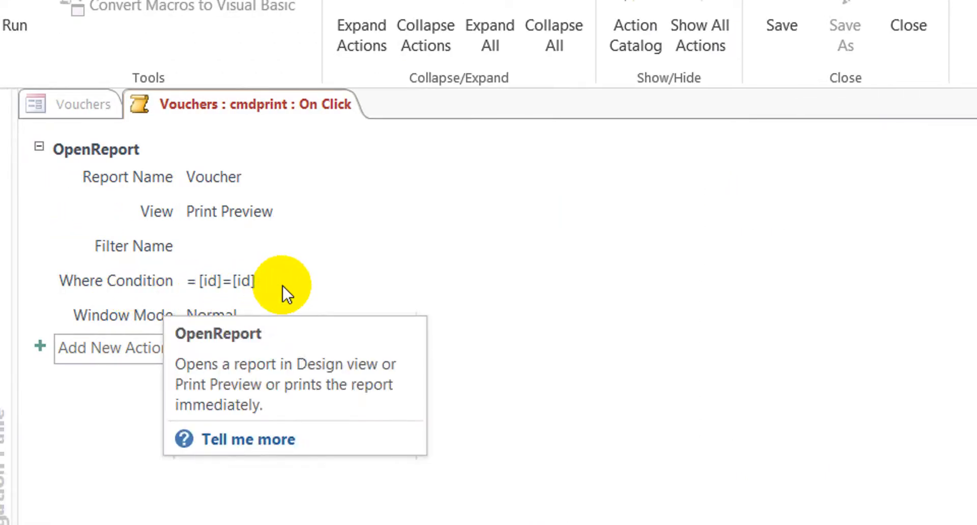
left_click(282, 285)
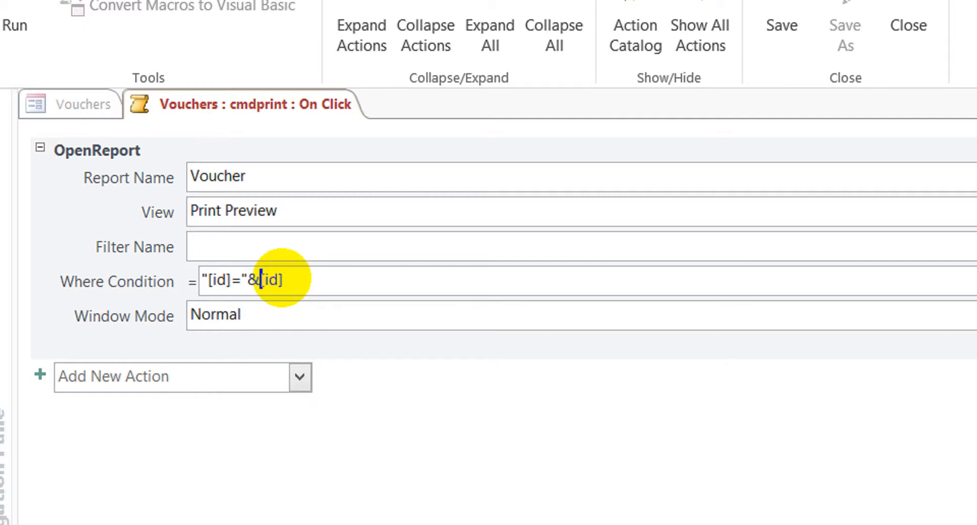
left_click(268, 319)
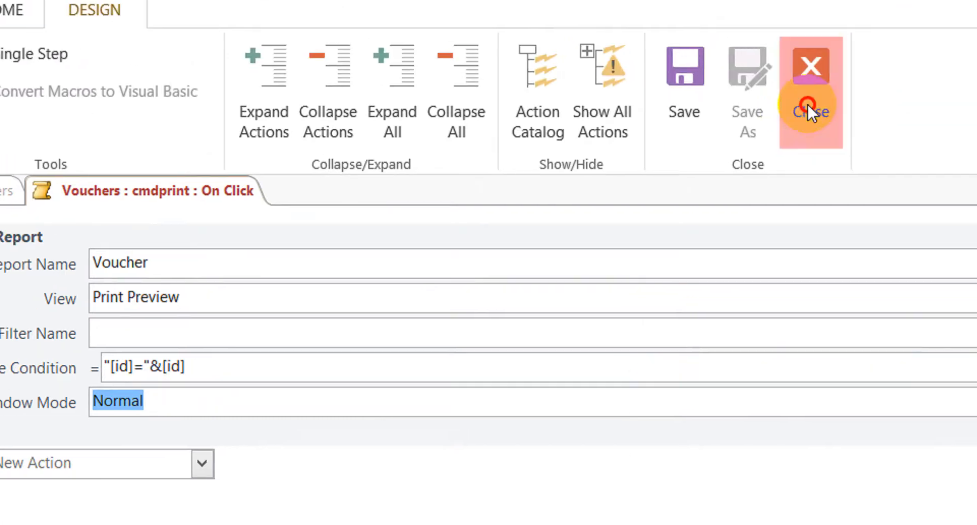
left_click(904, 20)
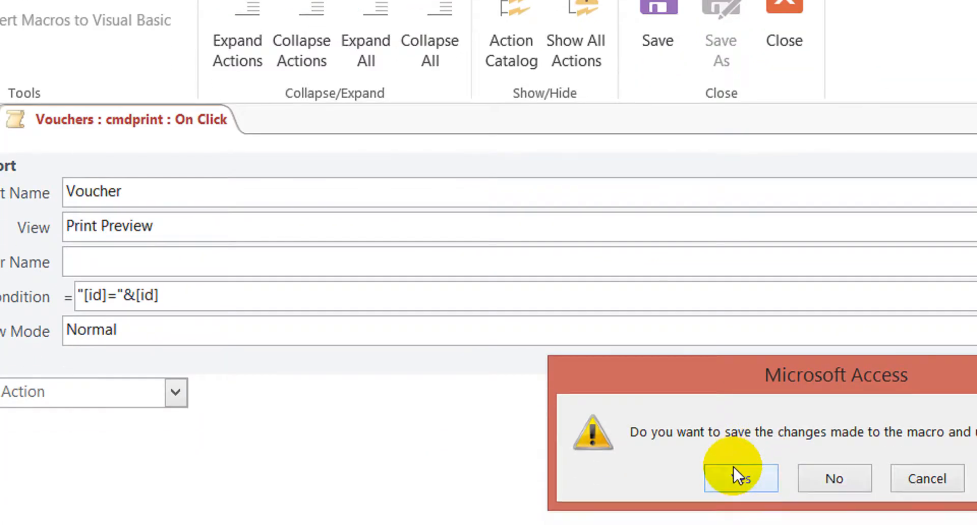
left_click(725, 447)
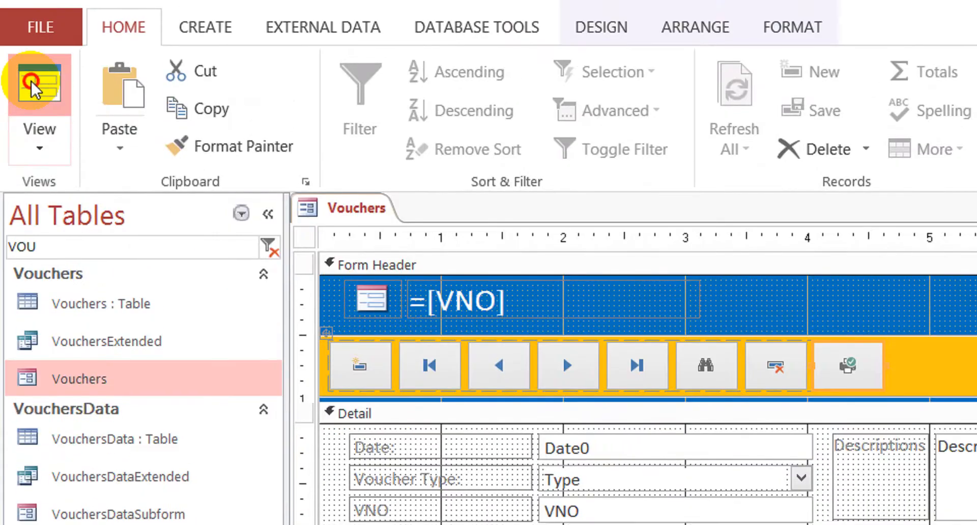
- Switch the Vouchers form to Form View, test the print button's Voucher preview, and close the preview
left_click(31, 40)
left_click(771, 319)
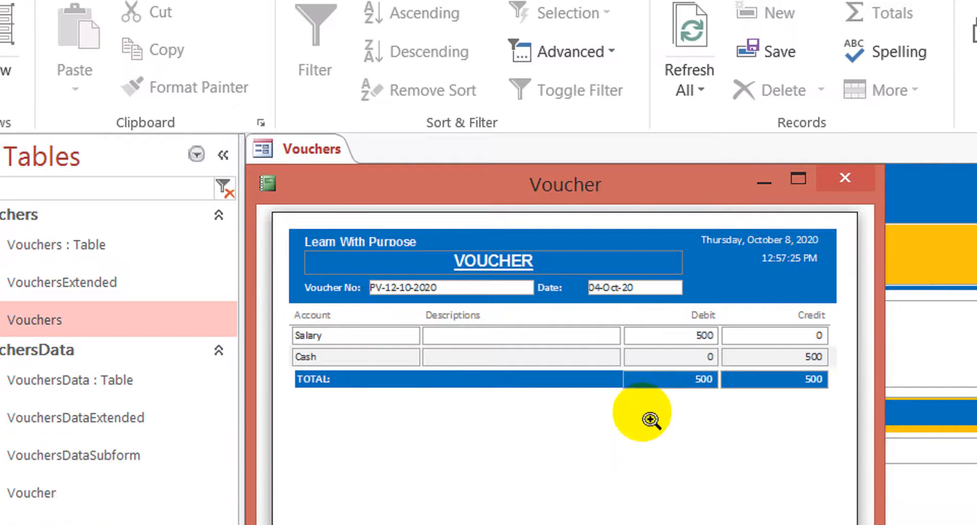
left_click(833, 179)
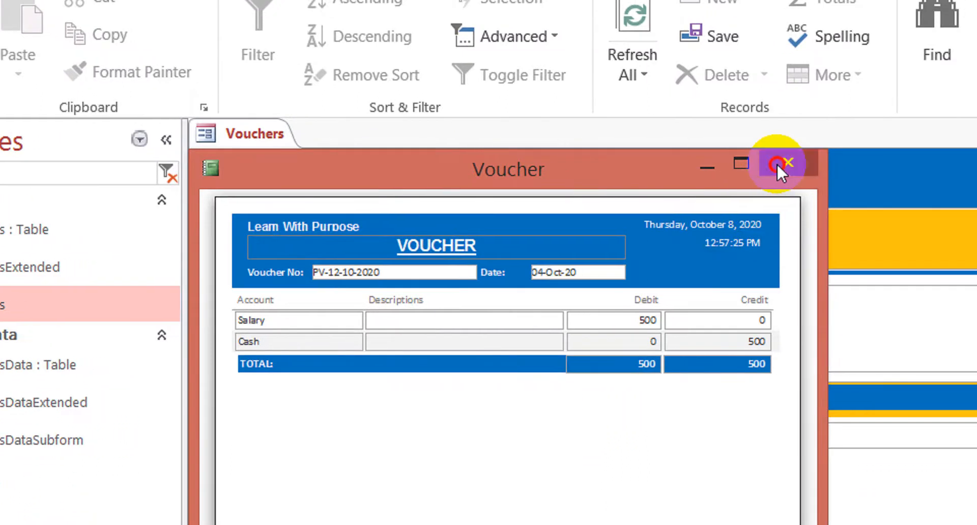
- In Design View, set the Where Condition of the Vouchers form print button's On Click macro to "[id]=" &nz([id]), then save and close the macro
right_click(880, 247)
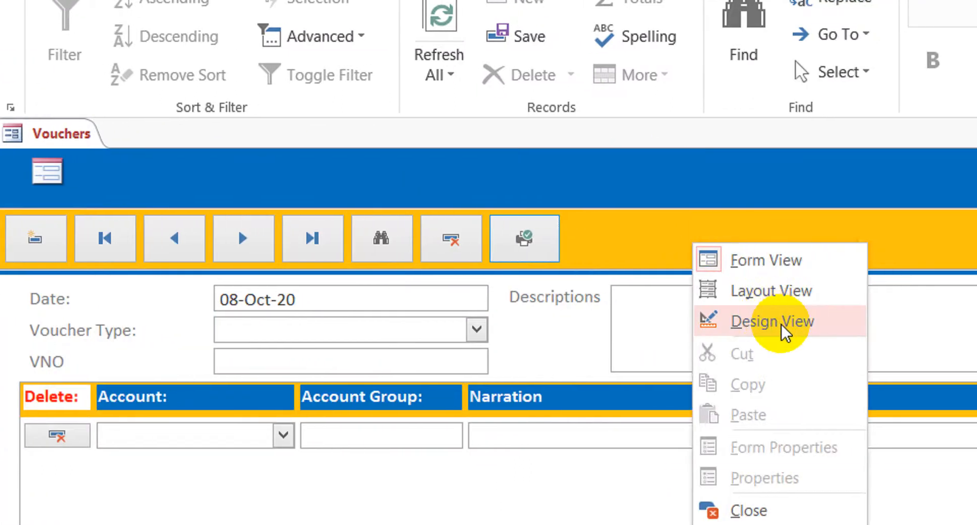
left_click(784, 325)
left_click(688, 282)
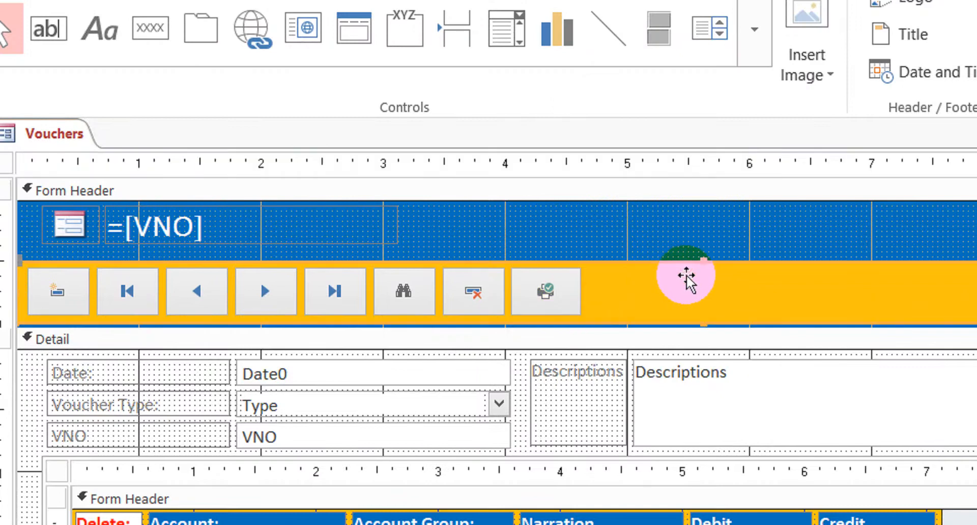
left_click_drag(611, 220, 562, 289)
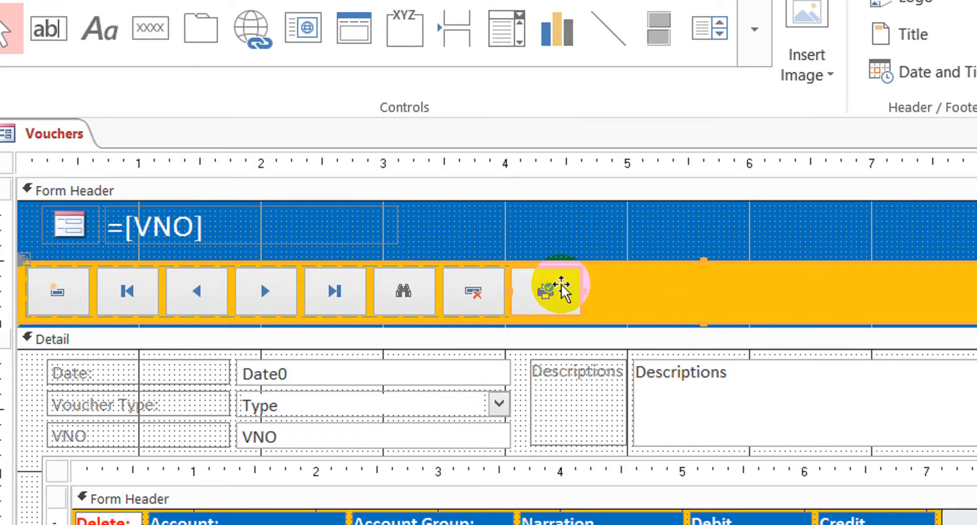
left_click(605, 247)
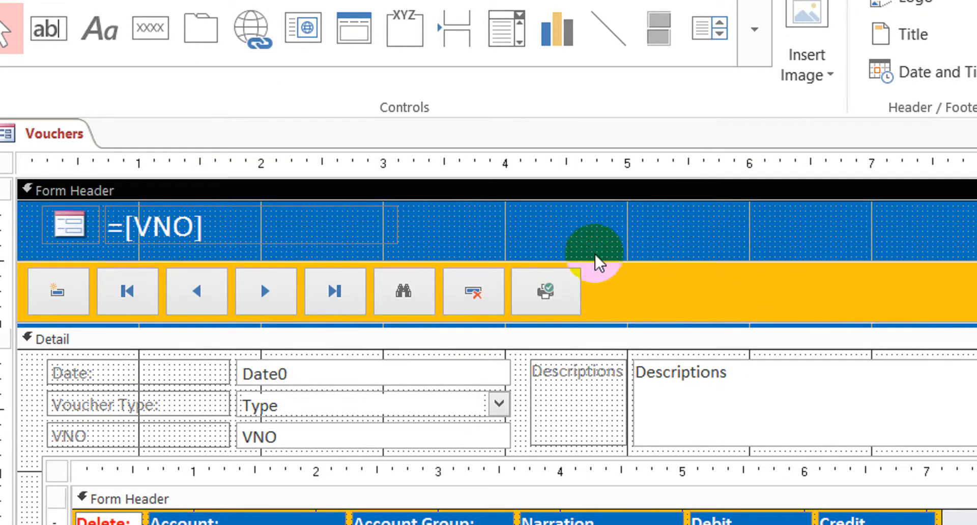
double_click(556, 286)
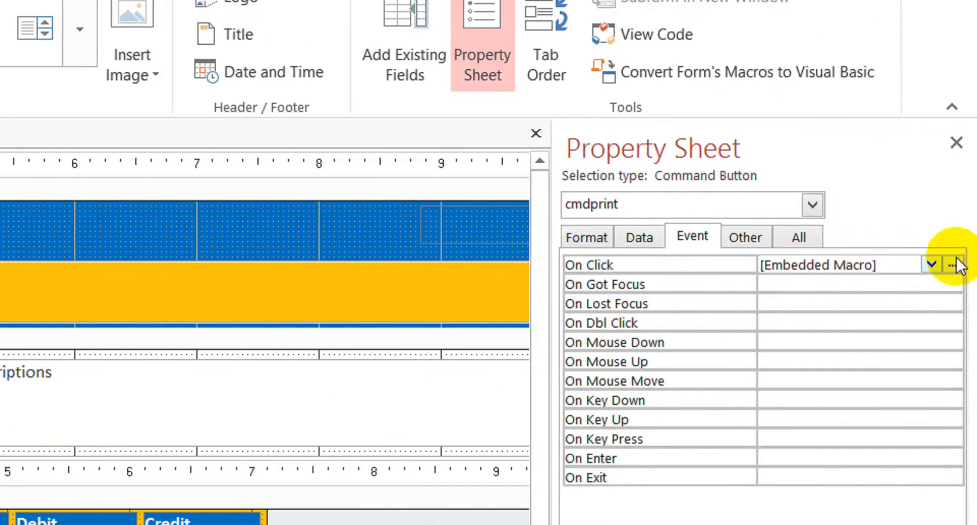
left_click(958, 264)
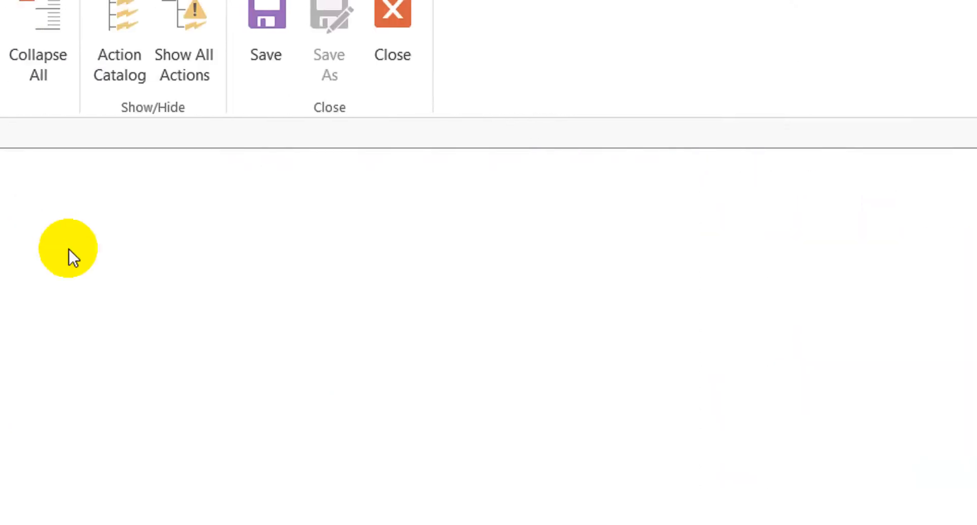
left_click(168, 323)
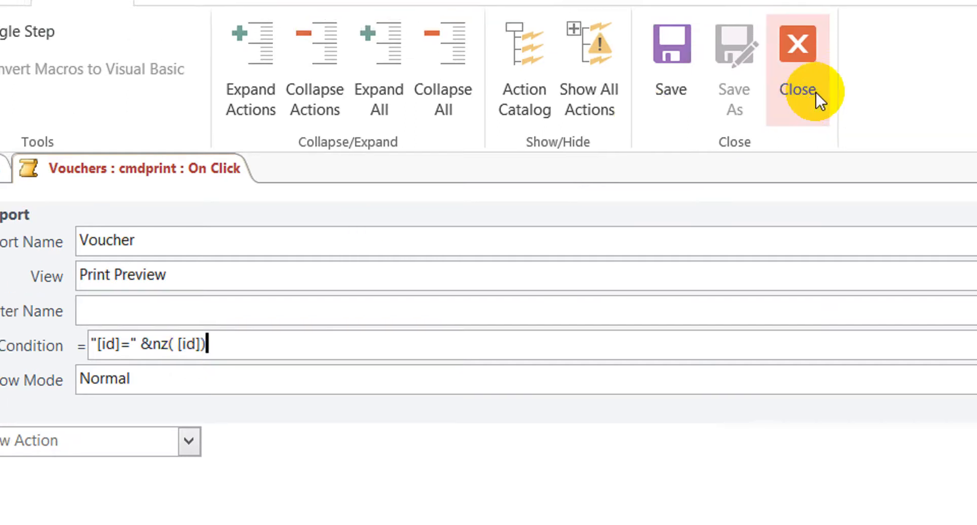
left_click(835, 56)
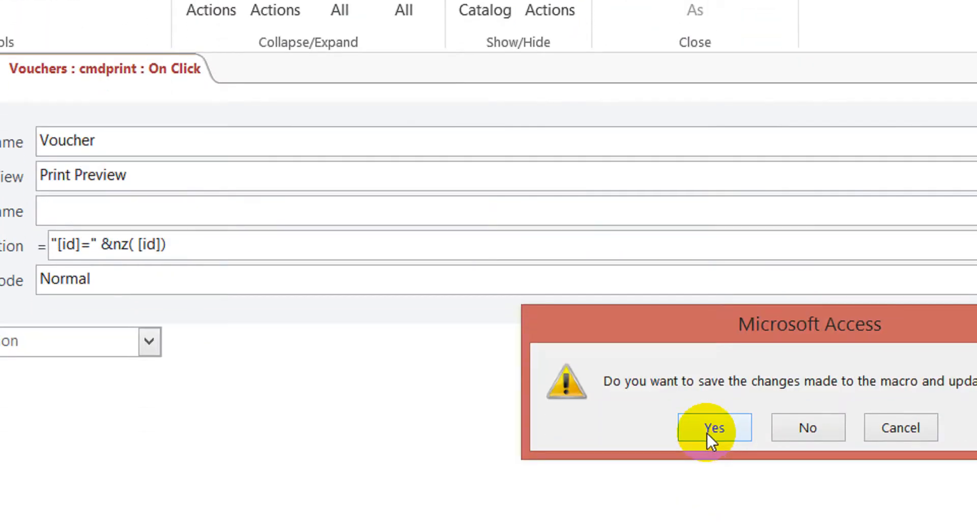
left_click(713, 475)
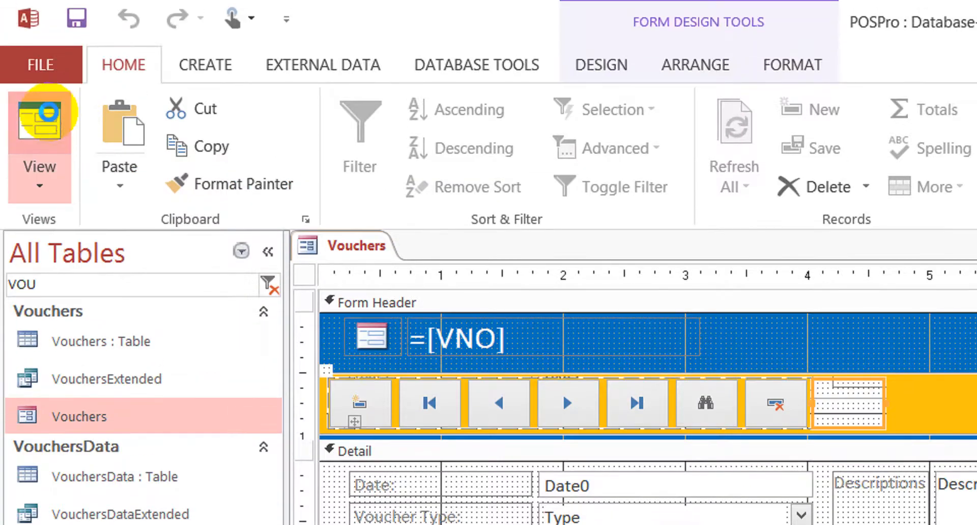
- Switch the Vouchers form to Form View, test the print button's Voucher preview twice, and close each preview
left_click(49, 86)
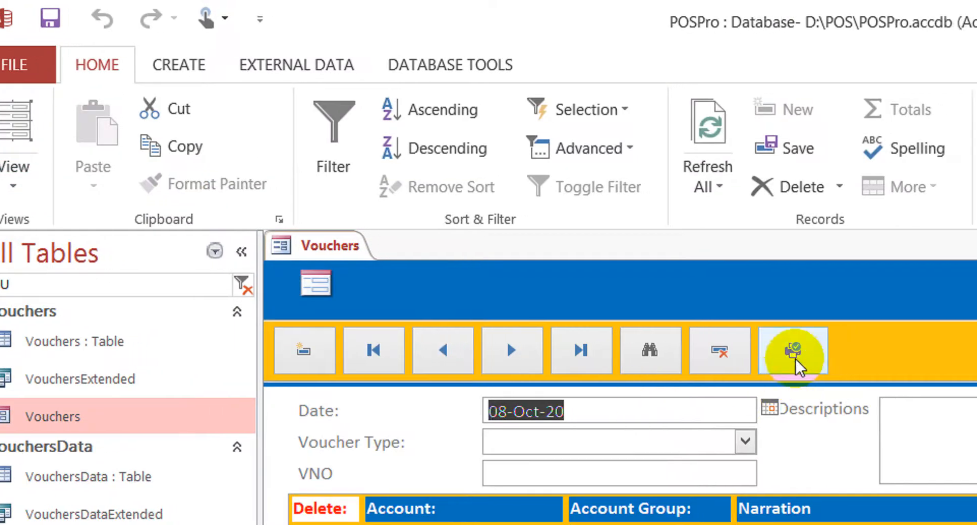
left_click(819, 353)
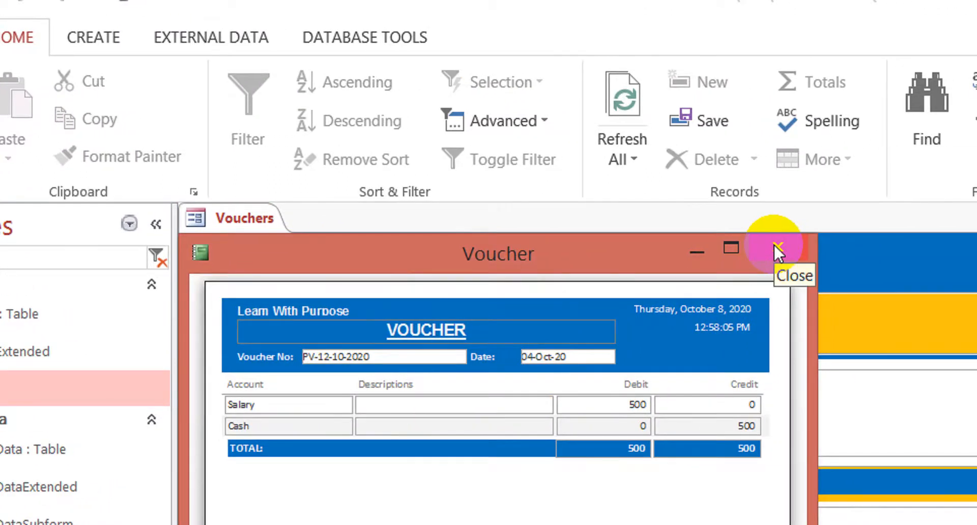
left_click(774, 245)
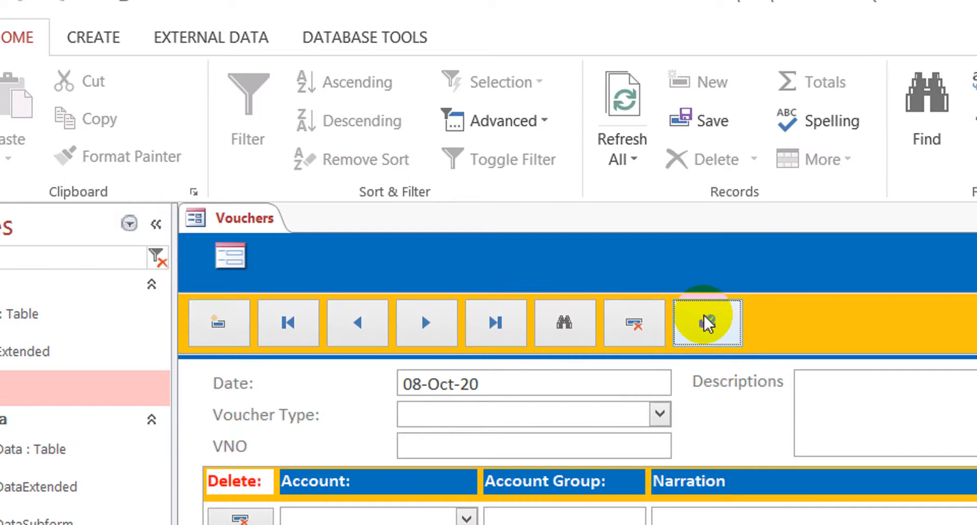
left_click(715, 331)
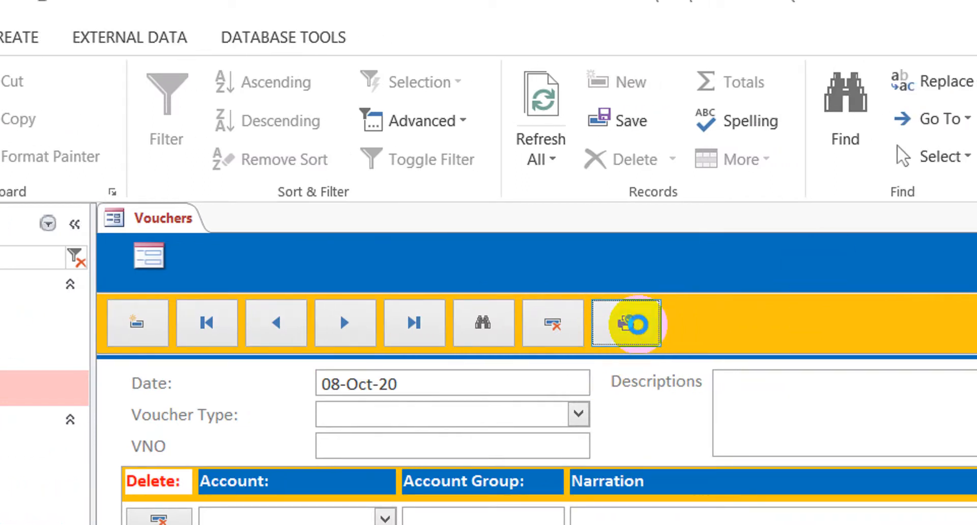
left_click(696, 248)
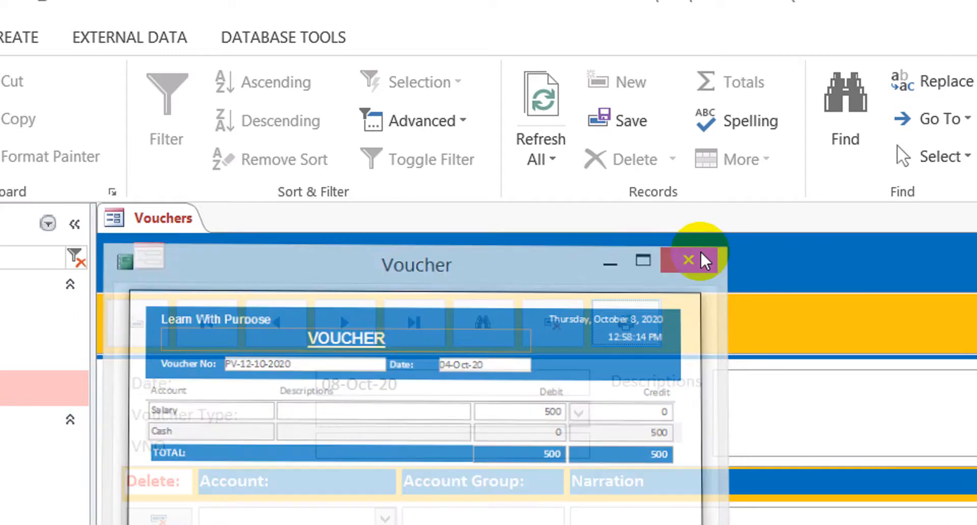
- Return the Vouchers form to Design View, review the print button's On Click macro settings, and close the macro
right_click(631, 255)
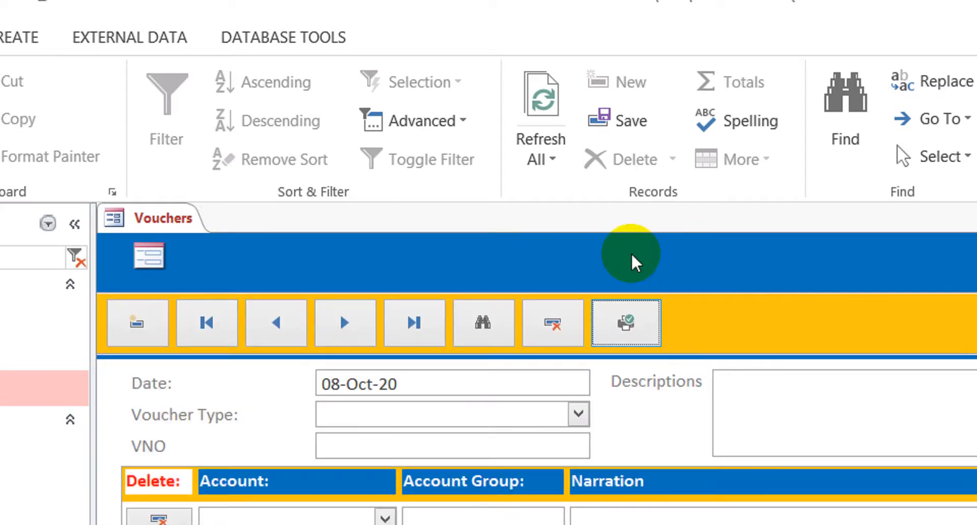
left_click(648, 332)
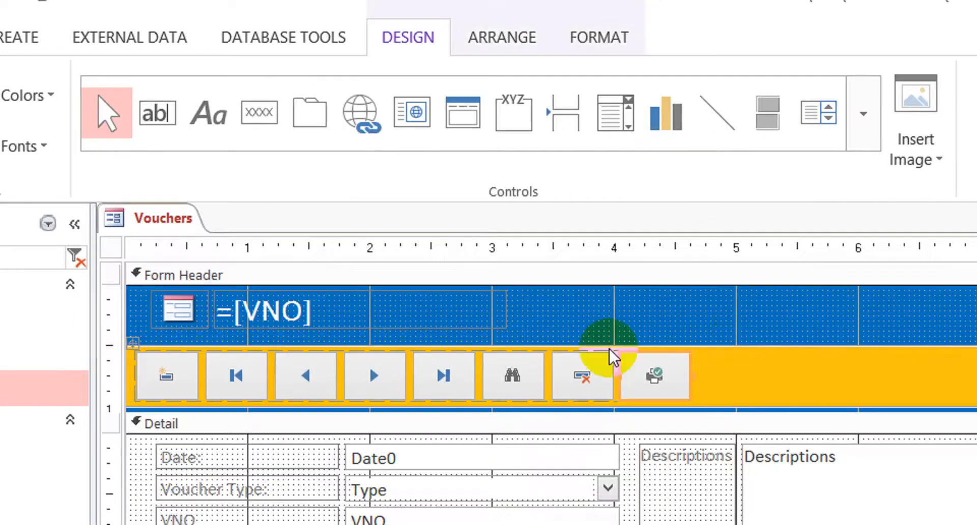
left_click(655, 366)
left_click(661, 366)
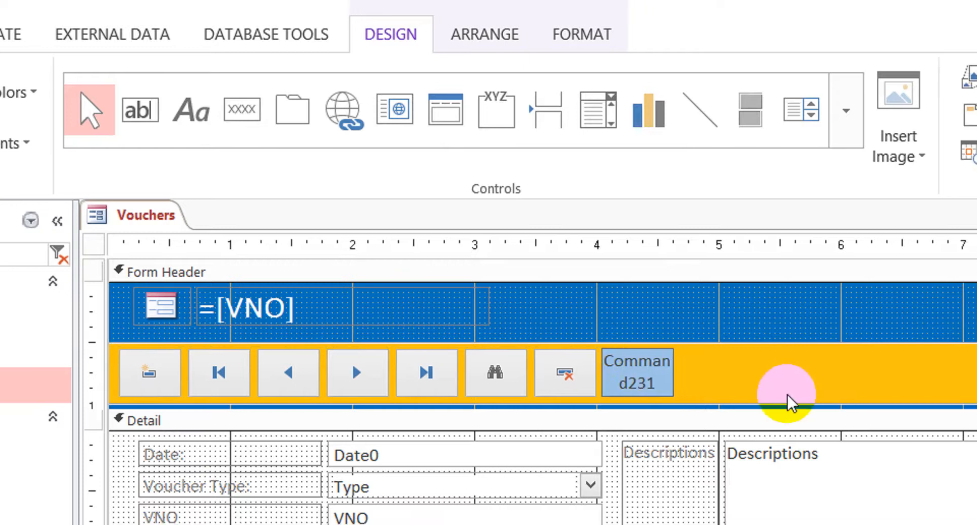
left_click(794, 401)
left_click(661, 390)
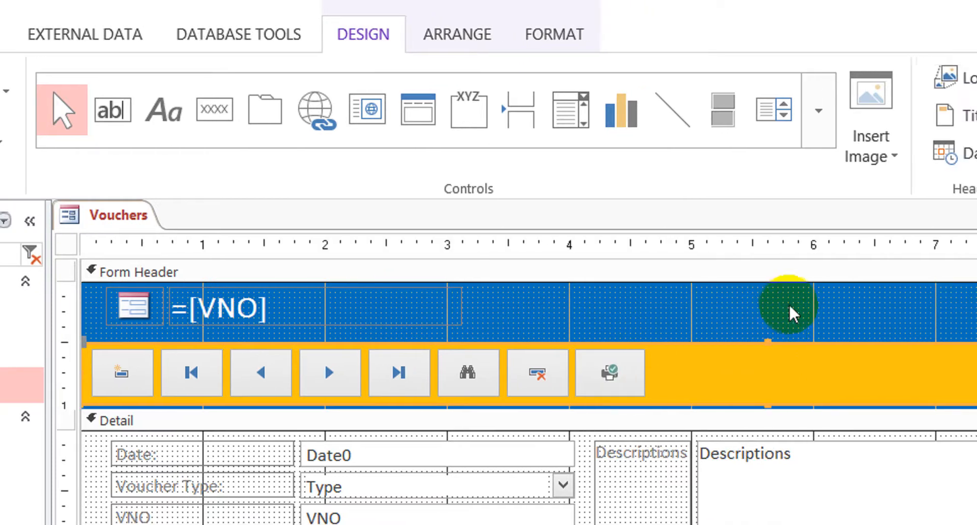
left_click(809, 308)
left_click(638, 369)
double_click(606, 368)
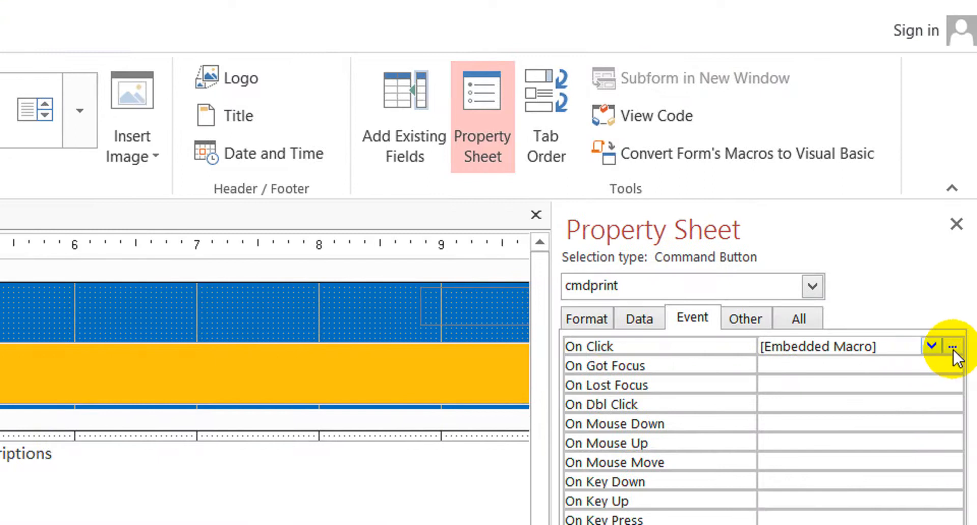
left_click(953, 348)
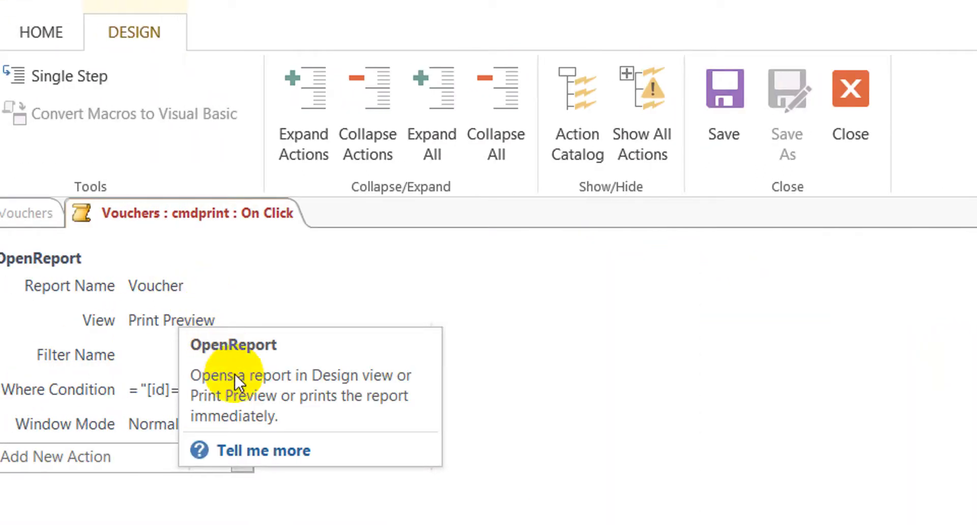
left_click(862, 146)
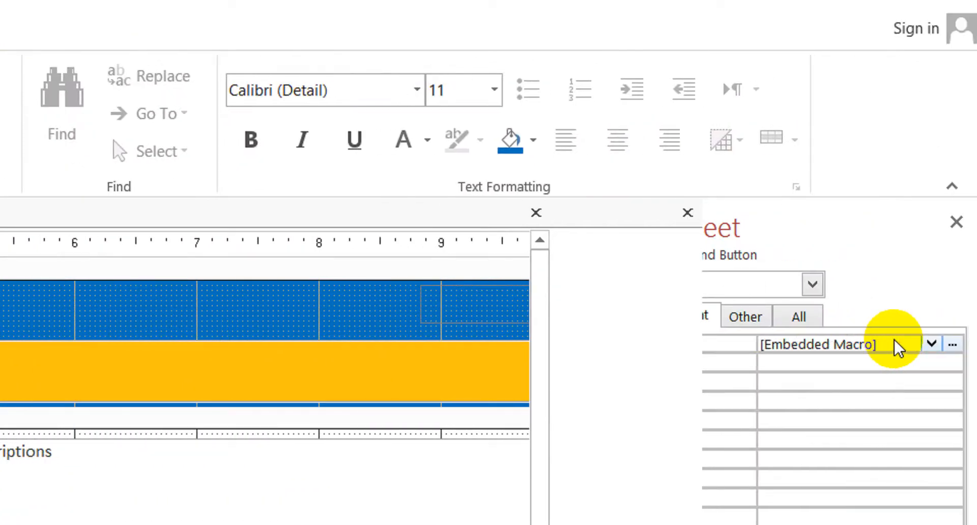
- Close the Vouchers form and save its design changes
right_click(84, 211)
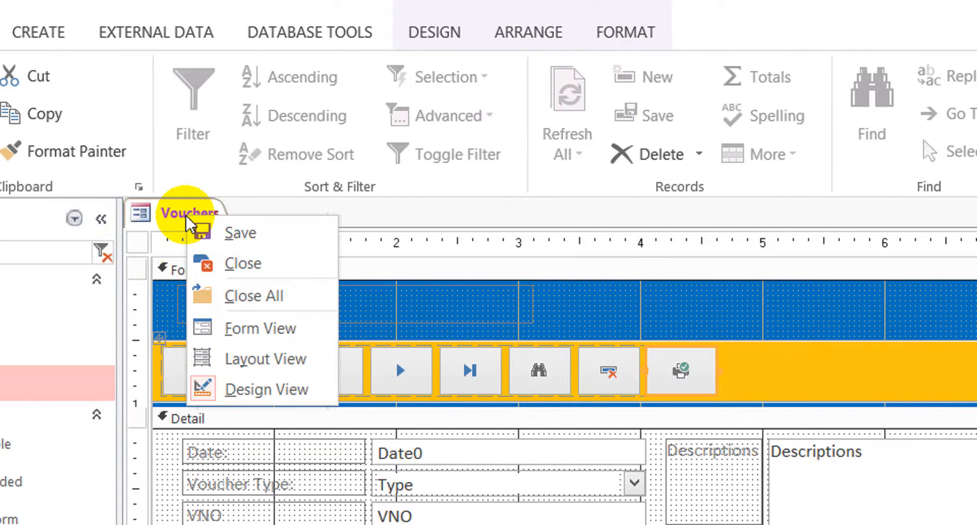
left_click(229, 262)
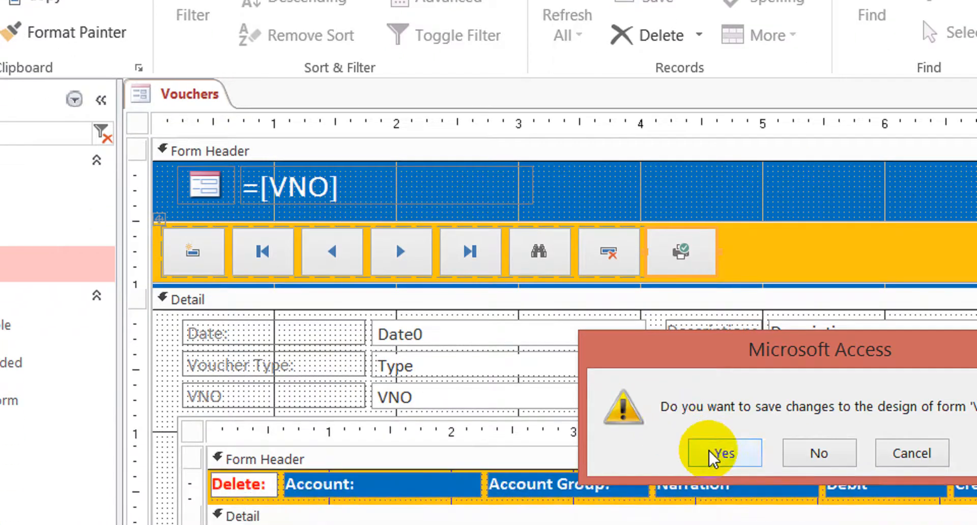
left_click(717, 510)
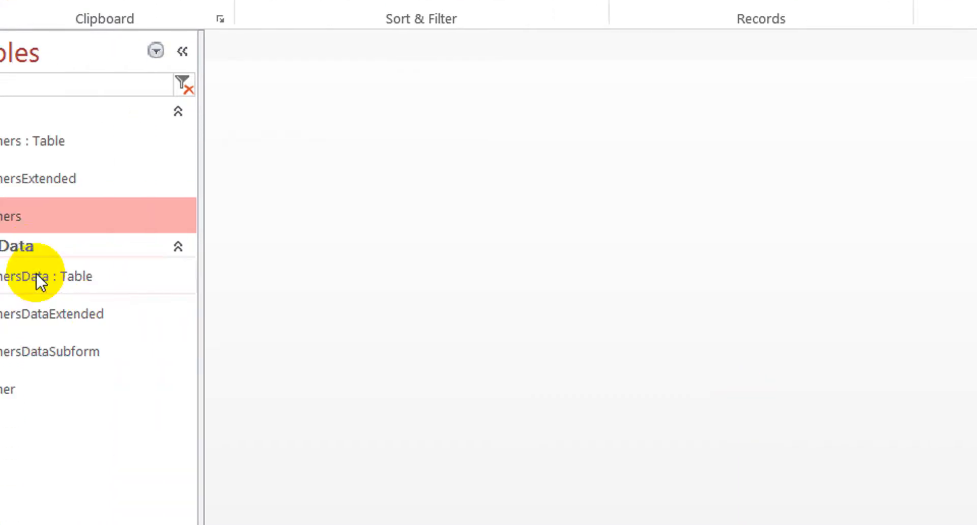
- Open the Voucher report in Design View and clear the report's Filter property
right_click(78, 386)
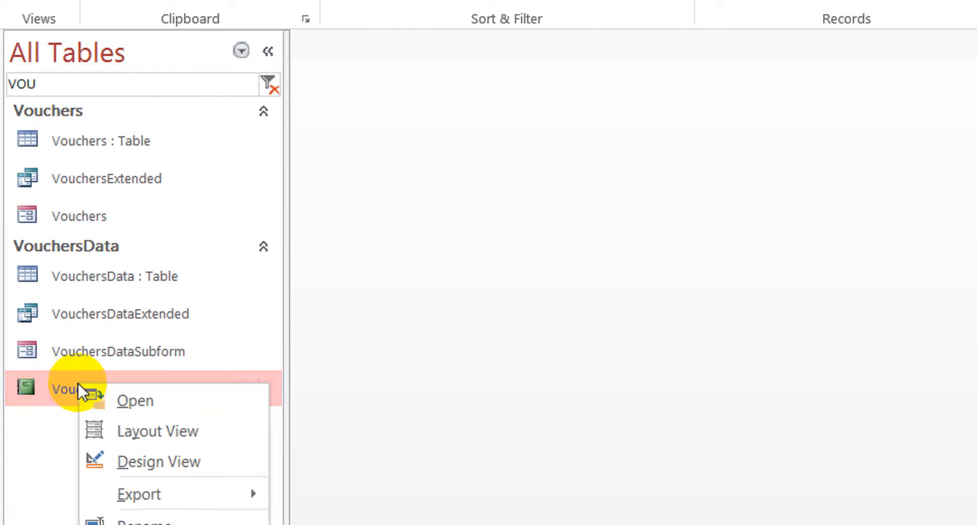
left_click(153, 417)
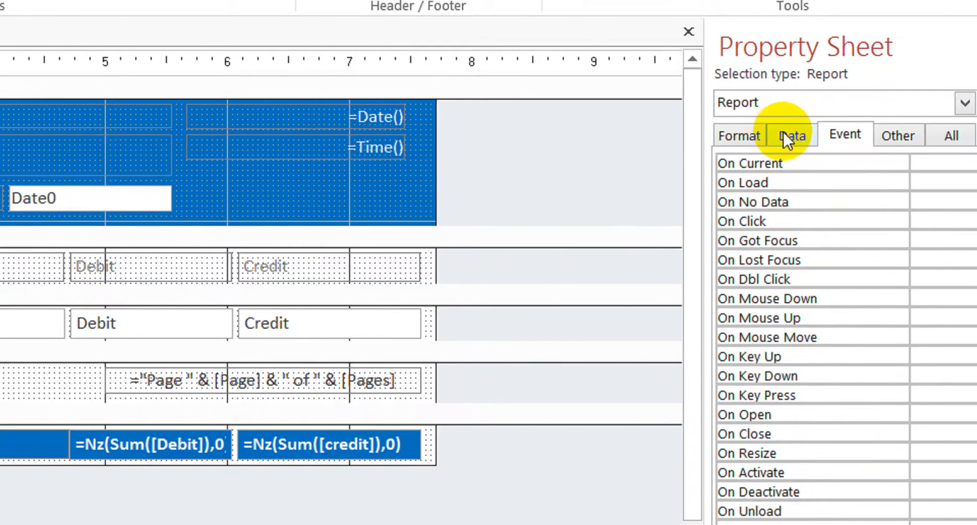
left_click(782, 133)
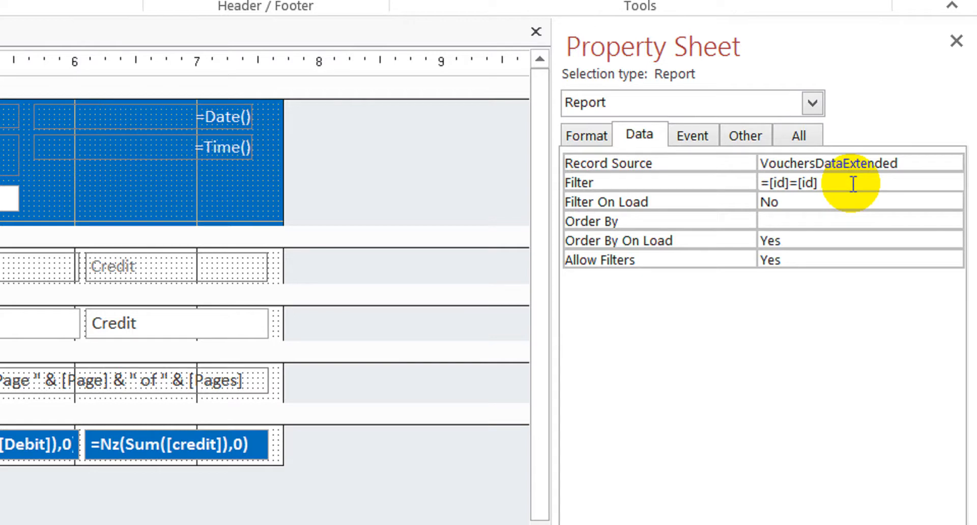
left_click(853, 183)
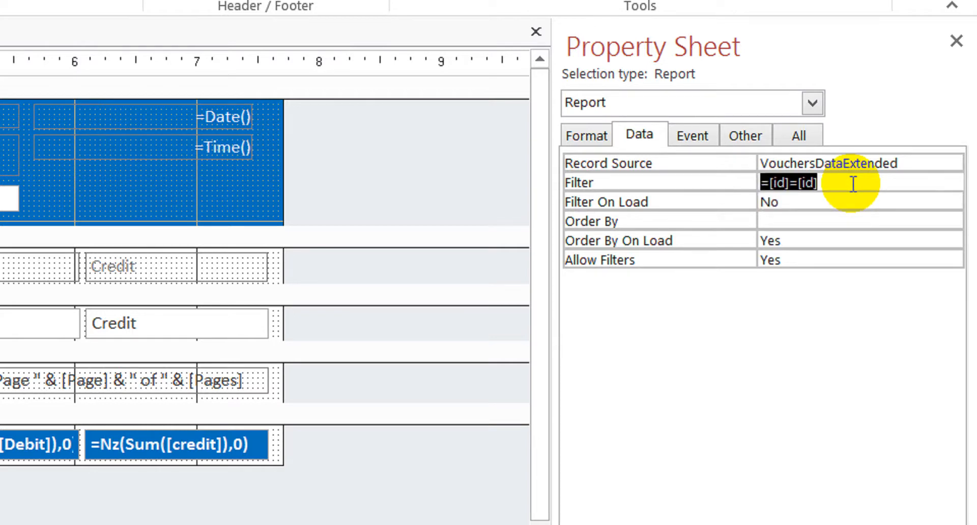
key("Down")
key("Up")
key("Delete")
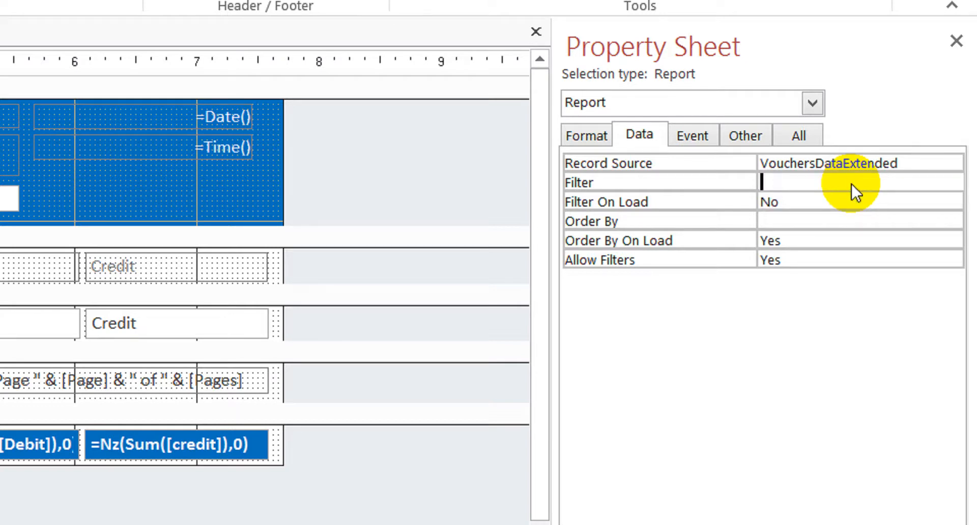
- Close the Voucher report and save its design changes
left_click(819, 200)
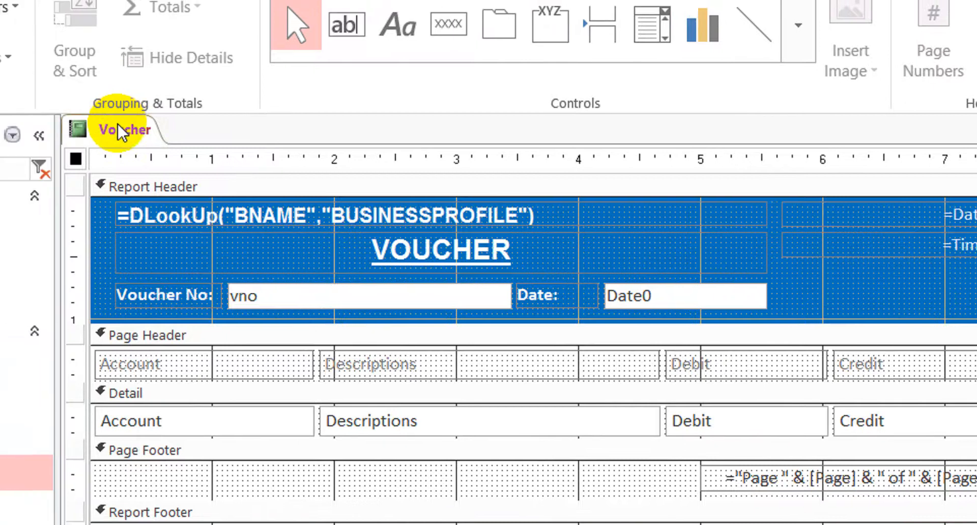
right_click(152, 136)
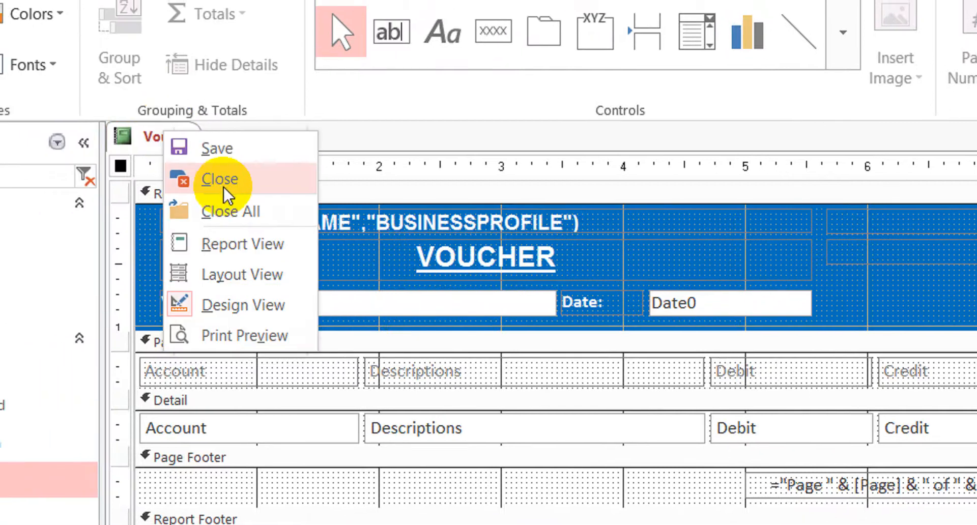
left_click(207, 177)
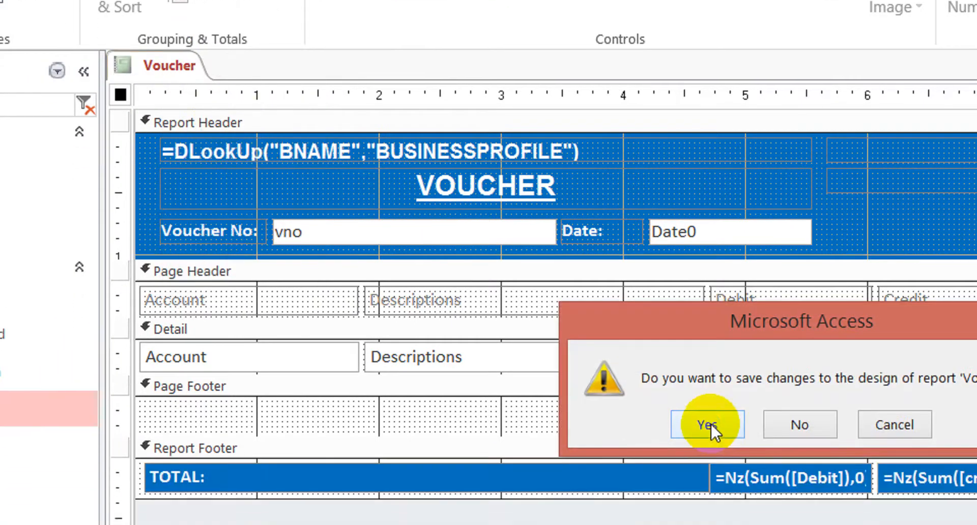
left_click(707, 425)
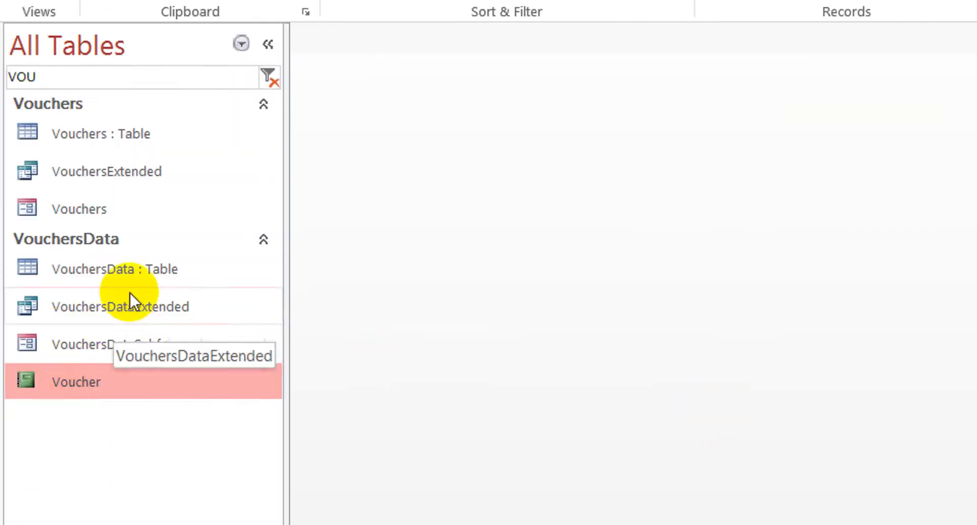
- Open the Vouchers form in Design View
left_click(85, 337)
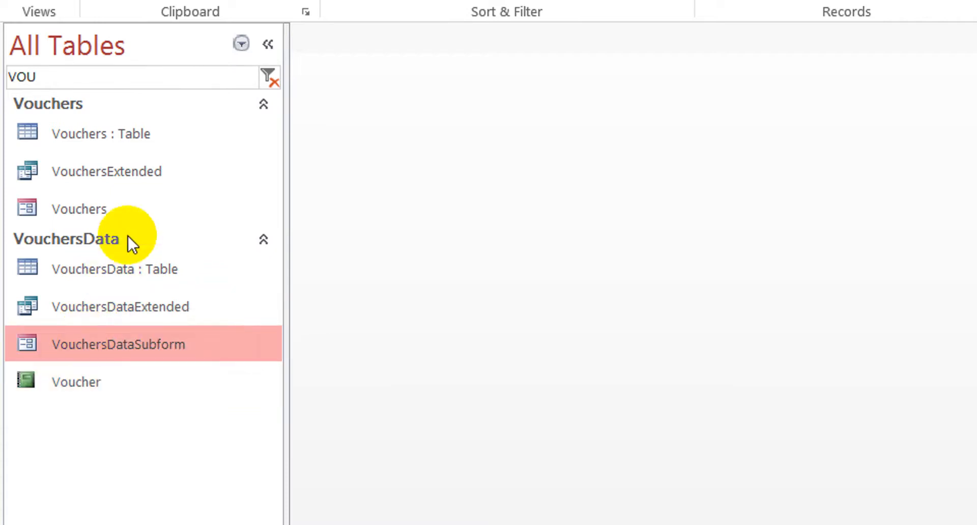
right_click(106, 209)
left_click(212, 285)
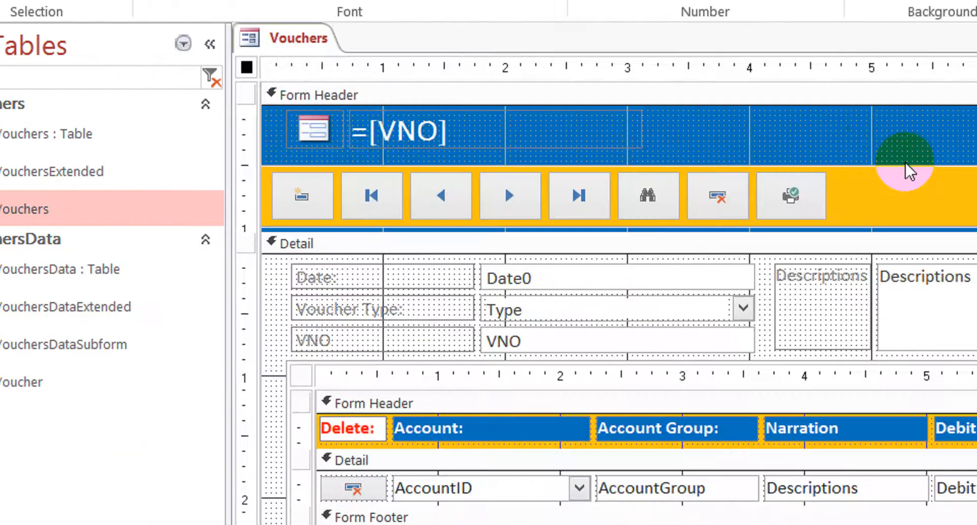
- Clear the embedded macro from the On Click event of the print button cmdprint in the form header
double_click(791, 196)
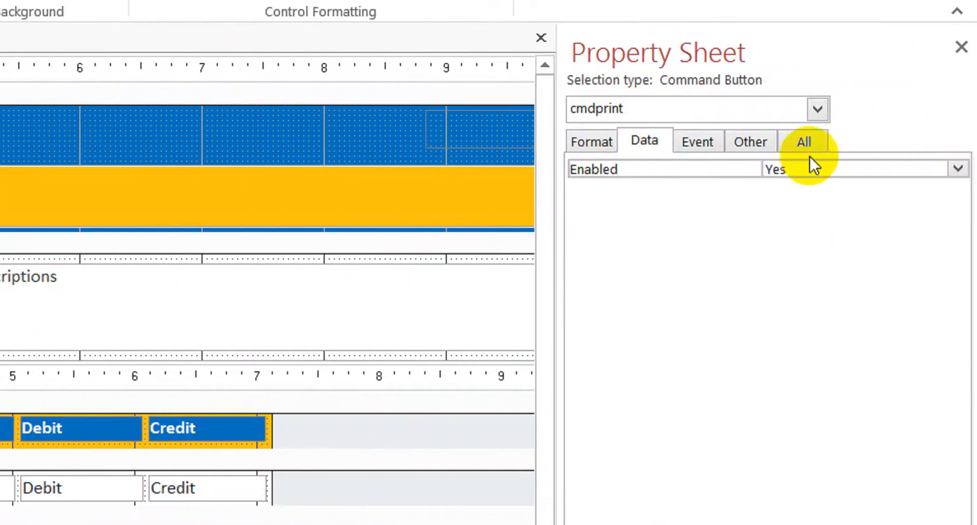
left_click(702, 144)
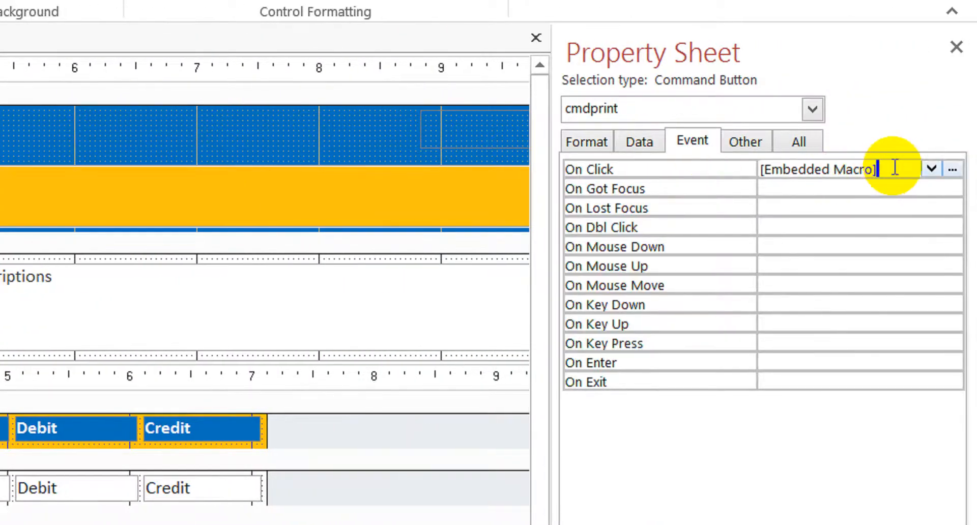
key("Down")
key("Up")
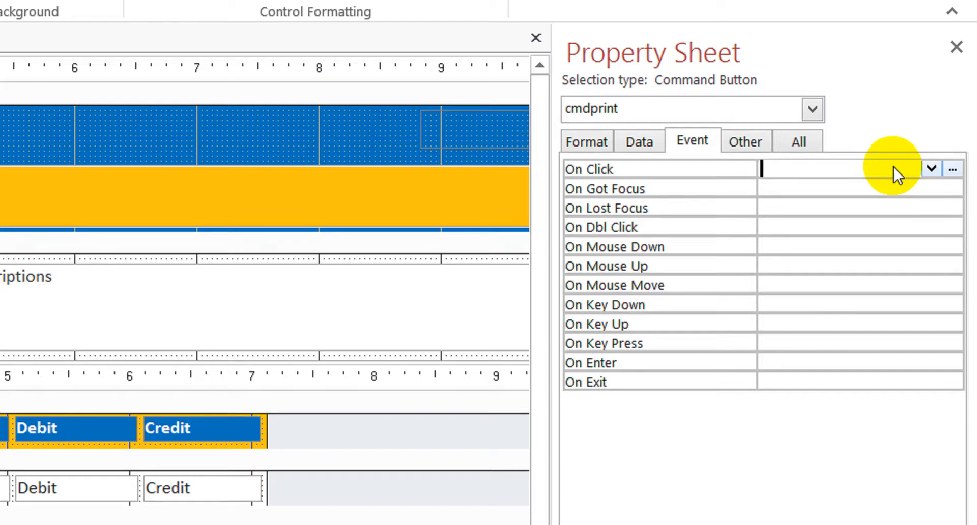
- Create a VBA event procedure for cmdprint's On Click event with the Code Builder and maximize the code editor window
left_click(952, 169)
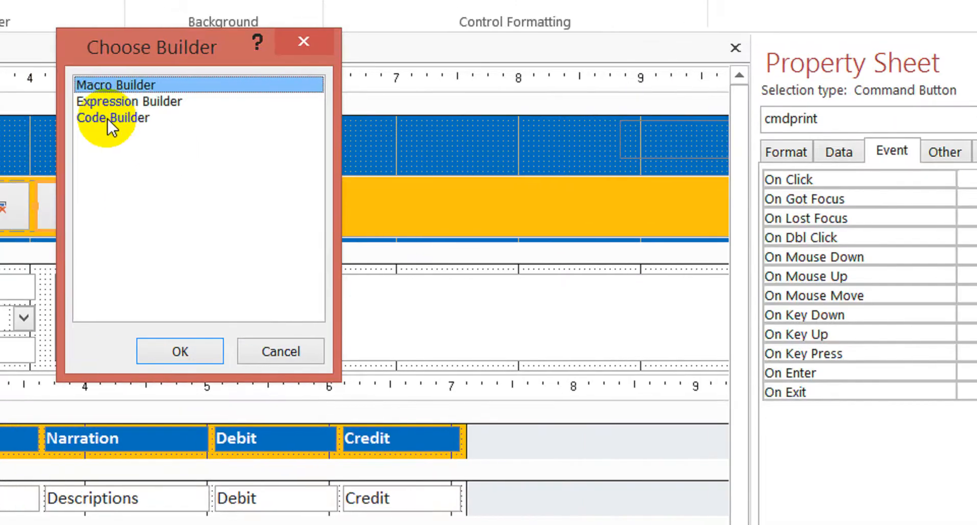
double_click(2, 108)
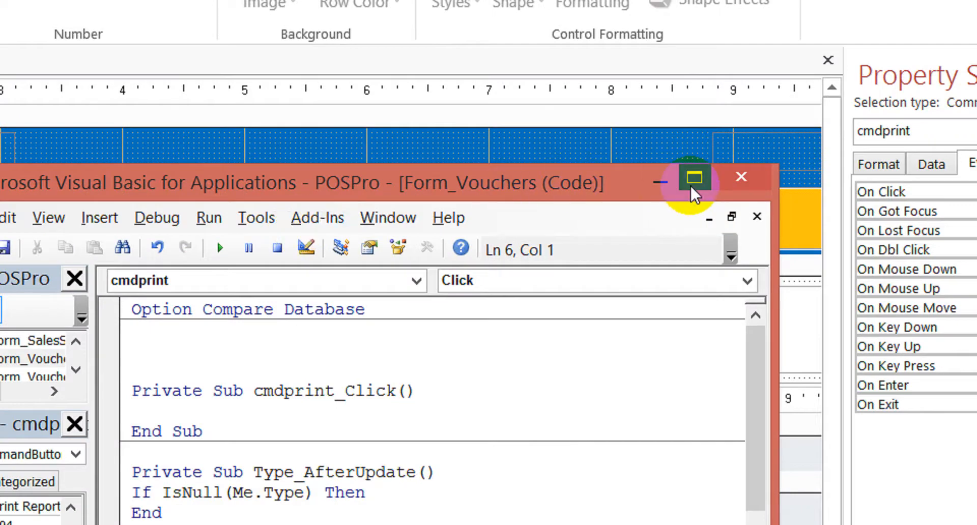
left_click(692, 184)
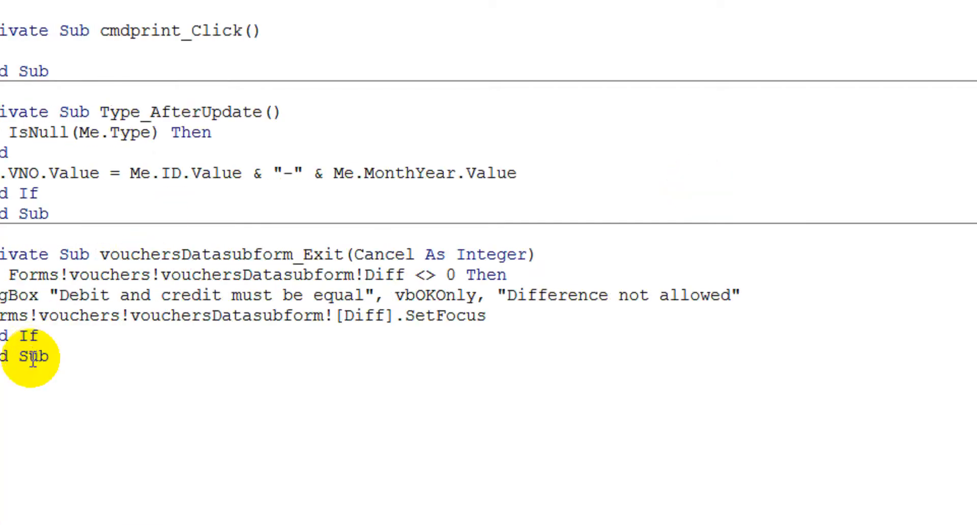